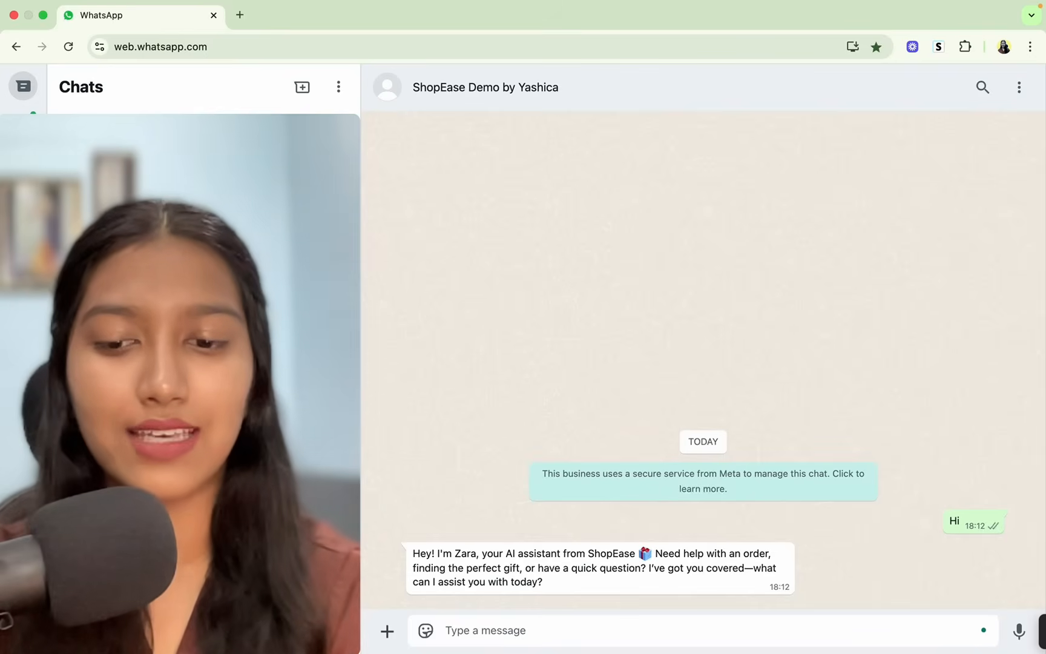
Ask the ShopEase chatbot "What is your return and refund policy?"
type("W")
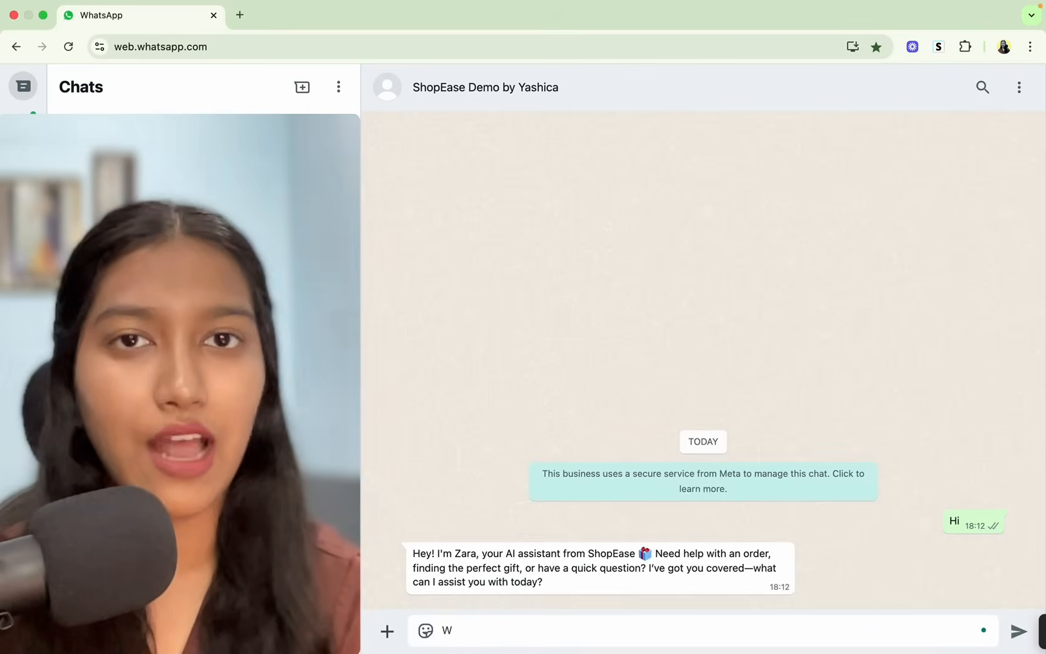
type("hat is your return and refund policy?")
key("Return")
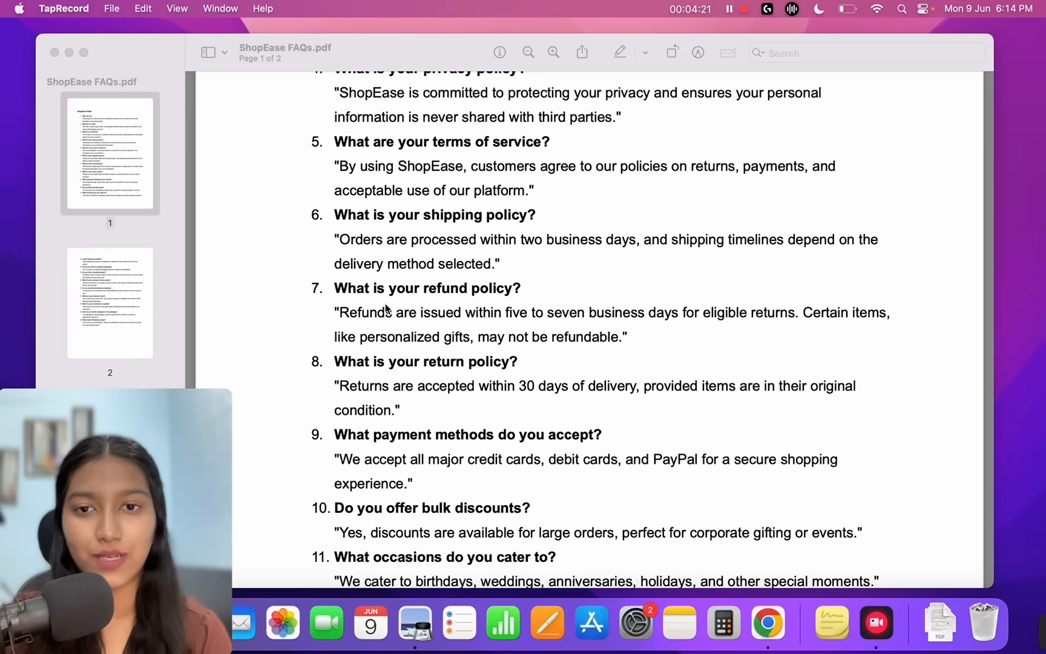
Switch to ShopEase FAQs.pdf in Preview and highlight the time frames in the refund policy and return policy answers
left_click(512, 293)
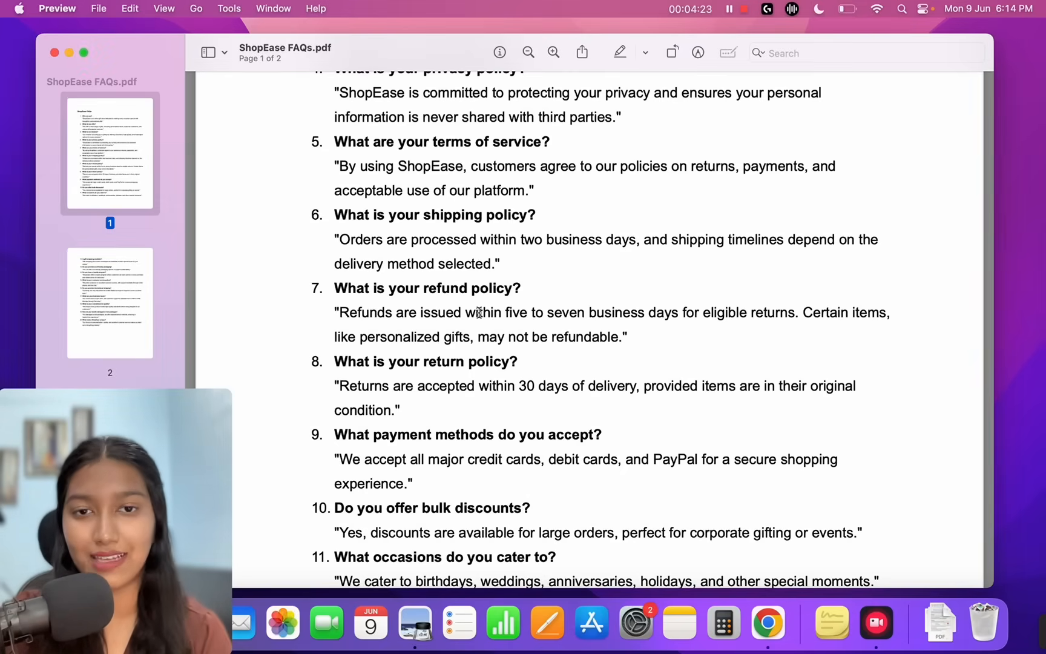
left_click_drag(483, 313, 712, 314)
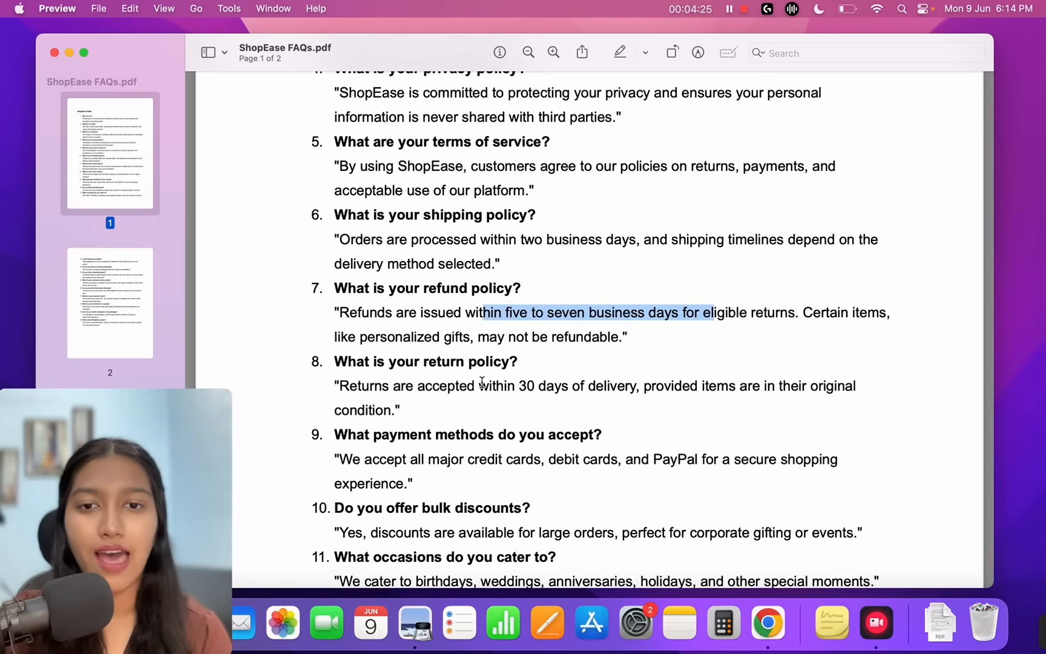
left_click_drag(479, 387, 642, 390)
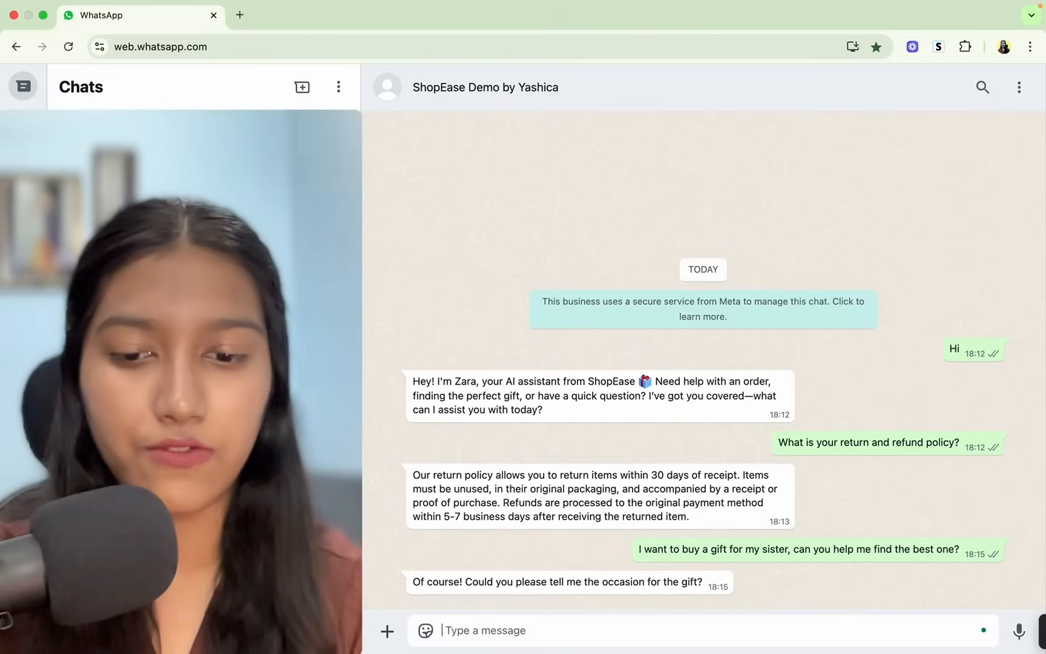
In the WhatsApp chat, answer the gift occasion question with "Birthday" and the budget question with "Under $20"
type("Birthday")
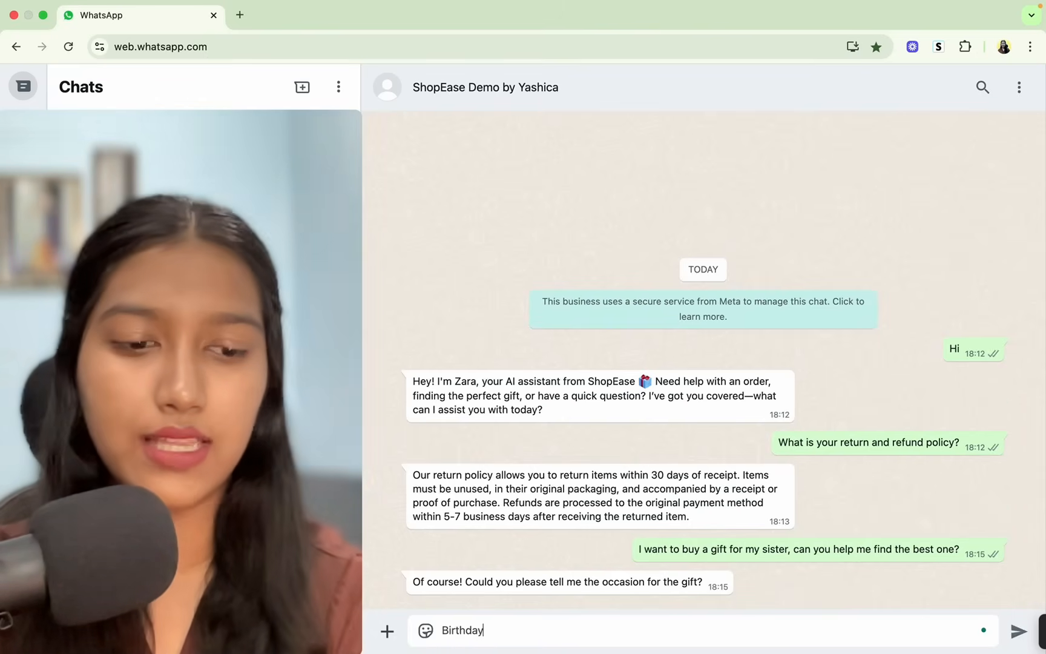
key("Return")
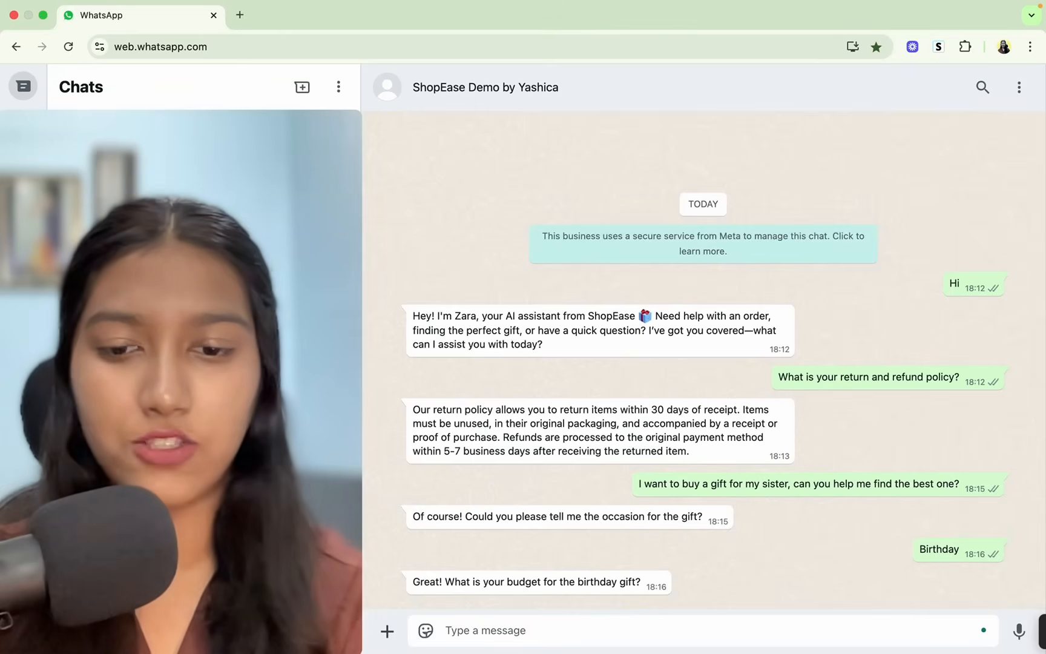
type("Under")
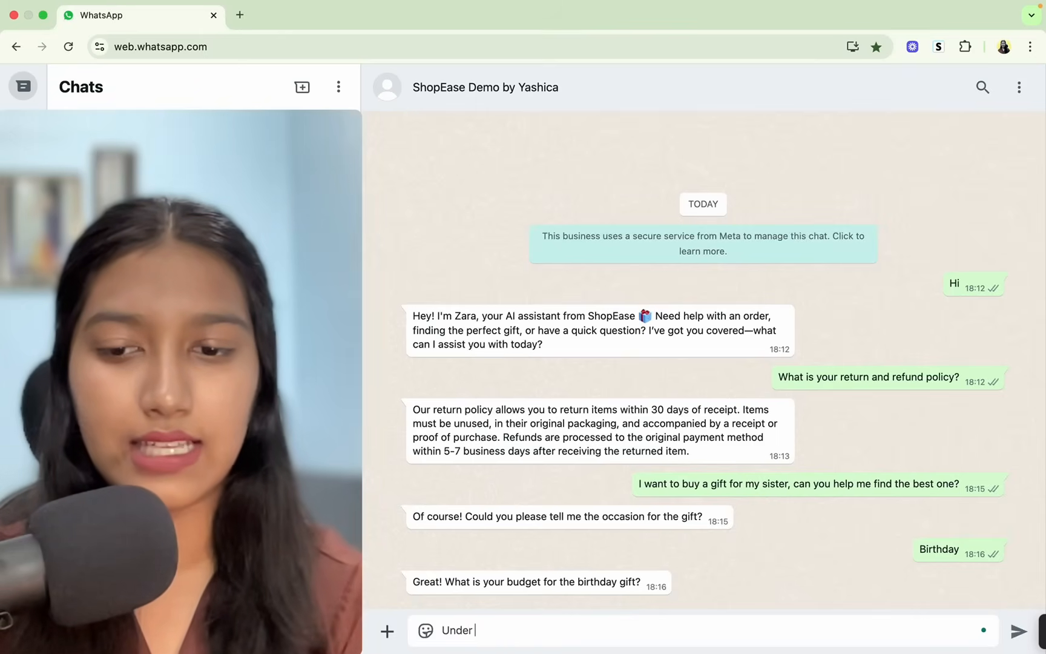
type(" $20")
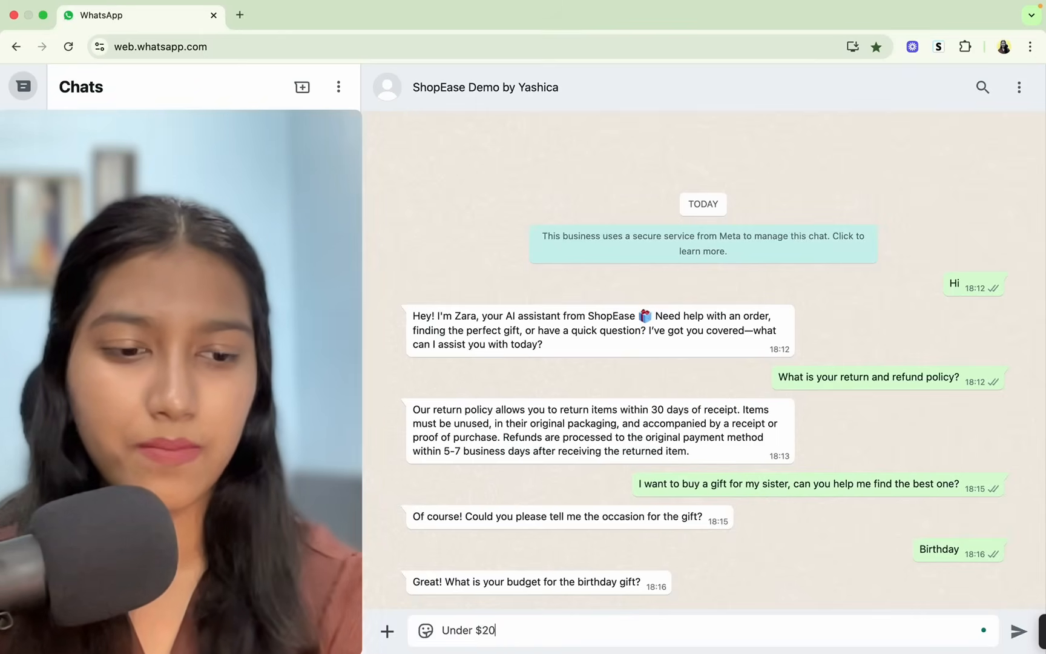
key("Return")
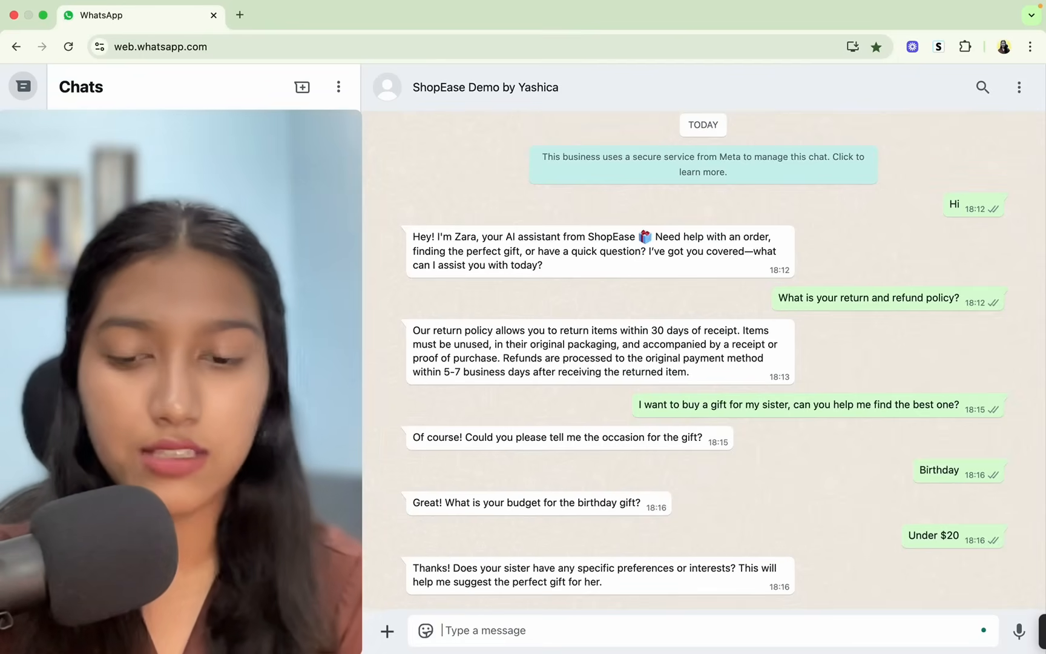
Reply to the question about the sister's preferences with "She likes customised gifts"
type("She")
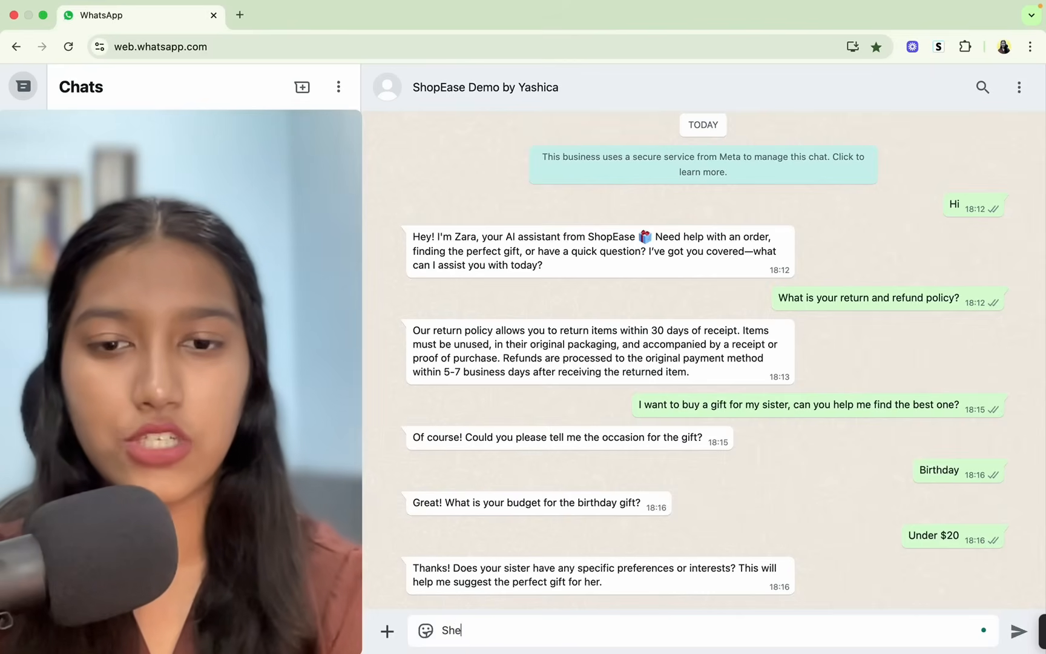
type(" likes custo")
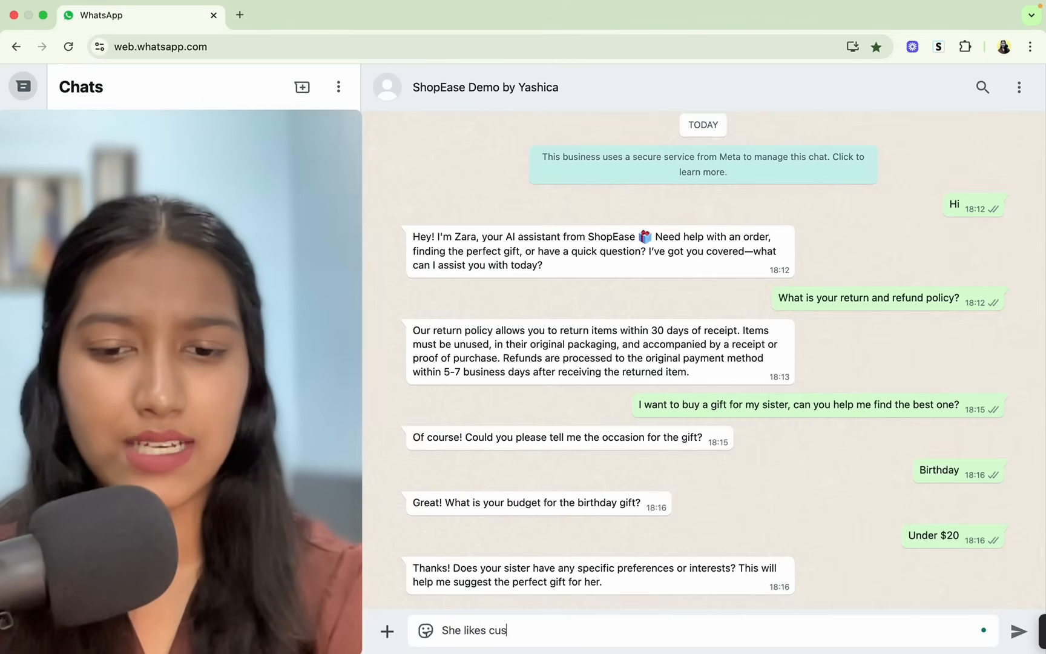
type("mised gifts")
key("Return")
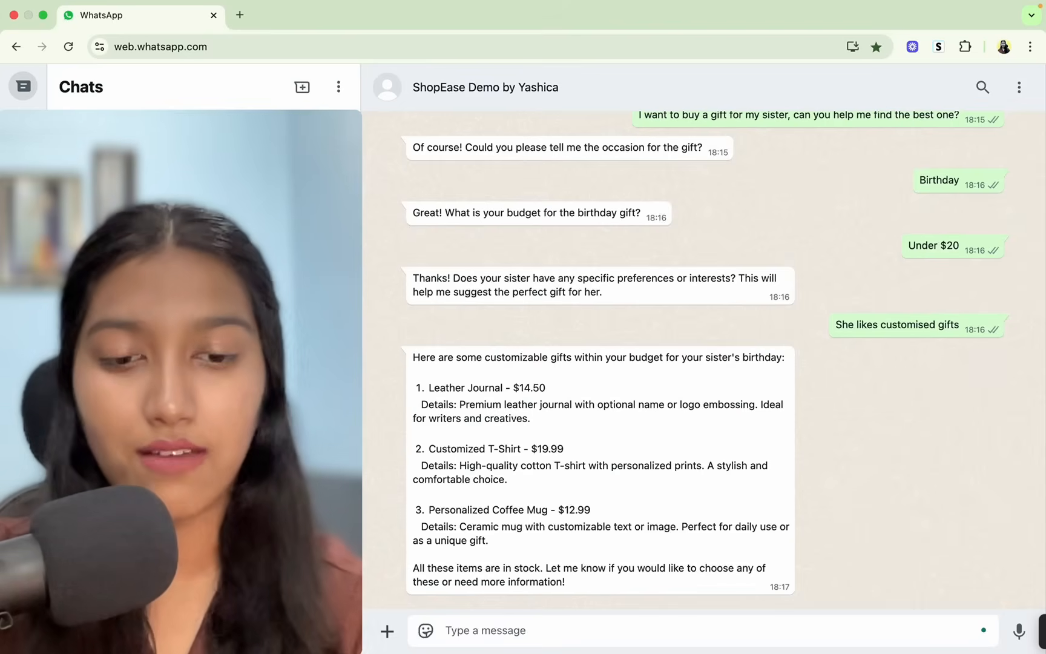
Send the message "I had ordered a coffee mug last saturday, when can I expect it to arrive?"
type("I ha")
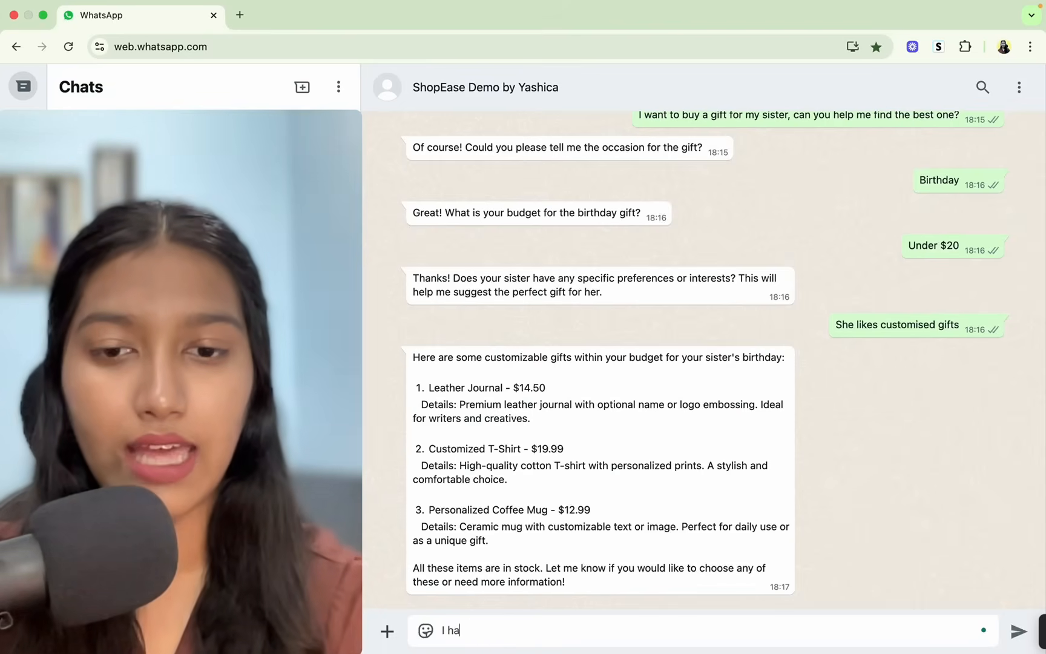
type("d ordered ")
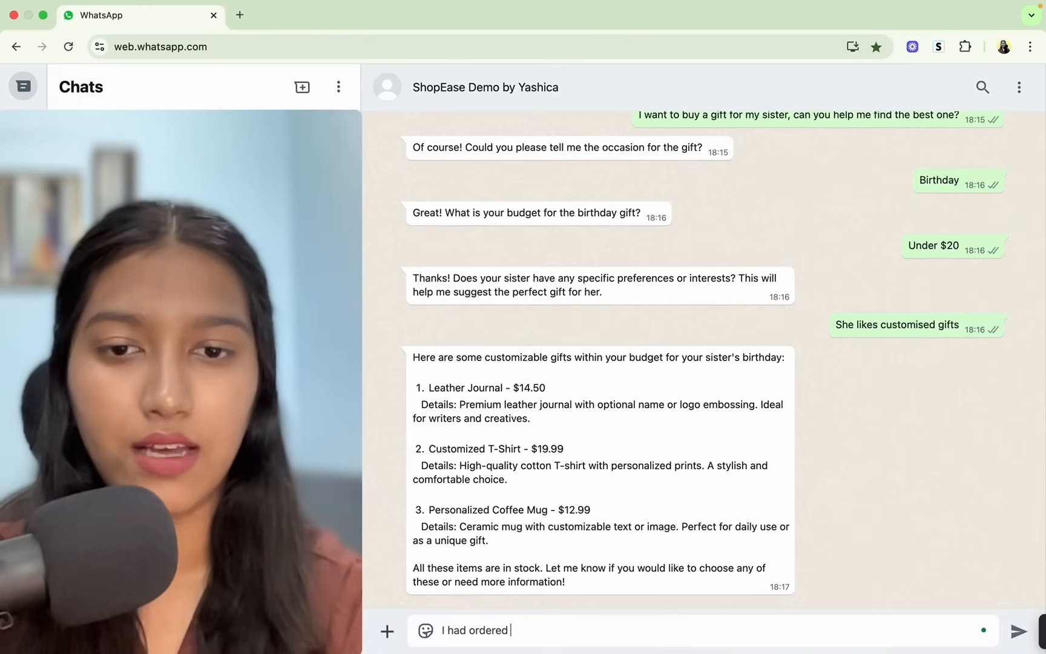
type("a coff")
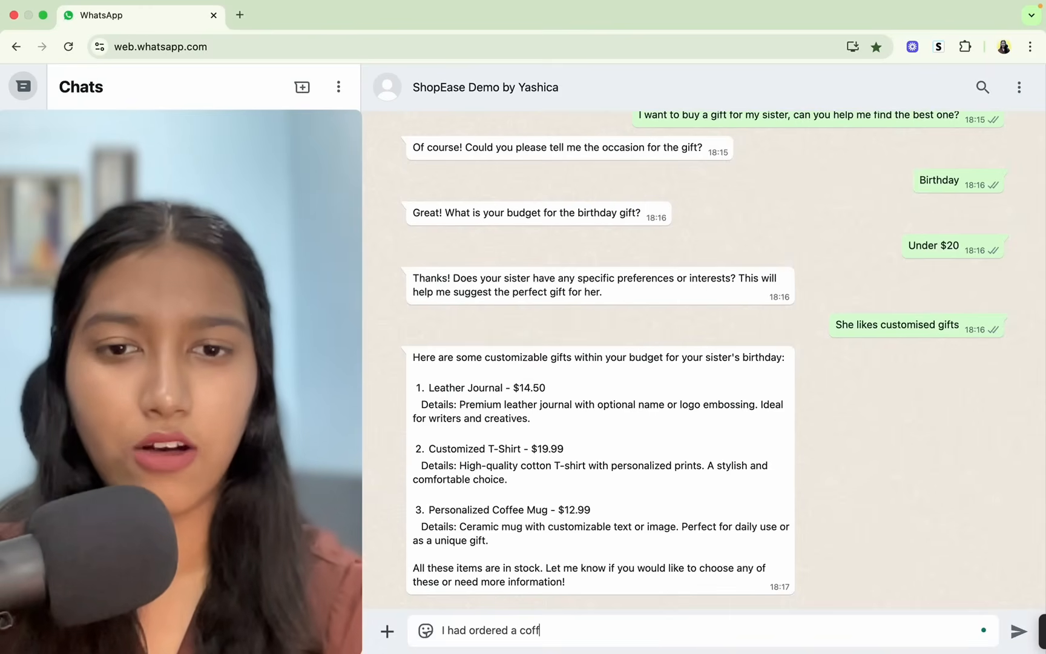
type("ee mug last")
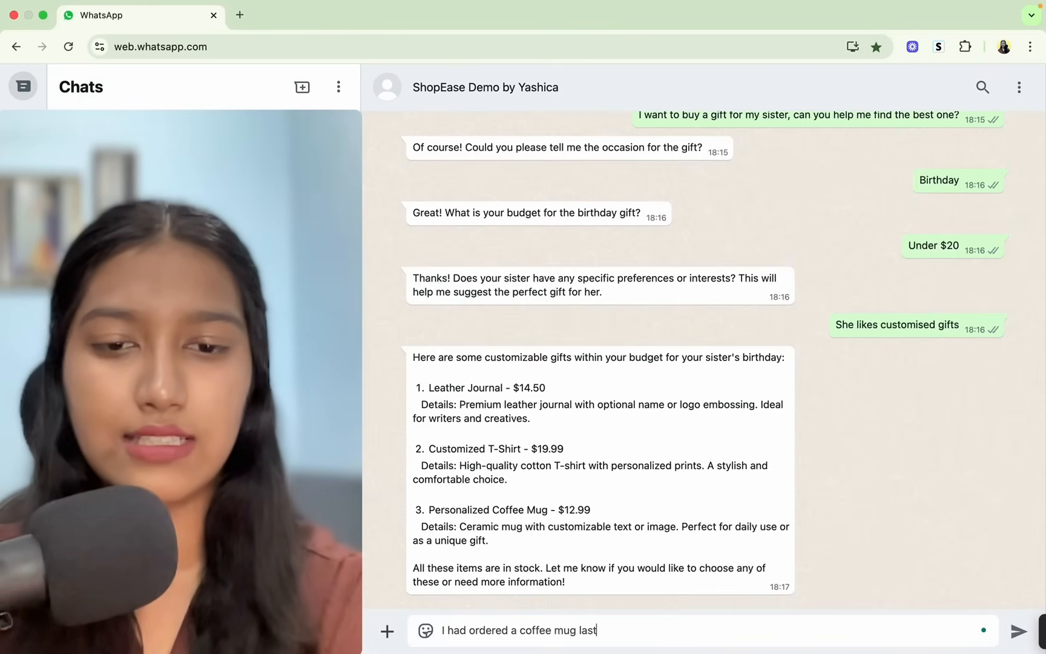
type(" saturday, ")
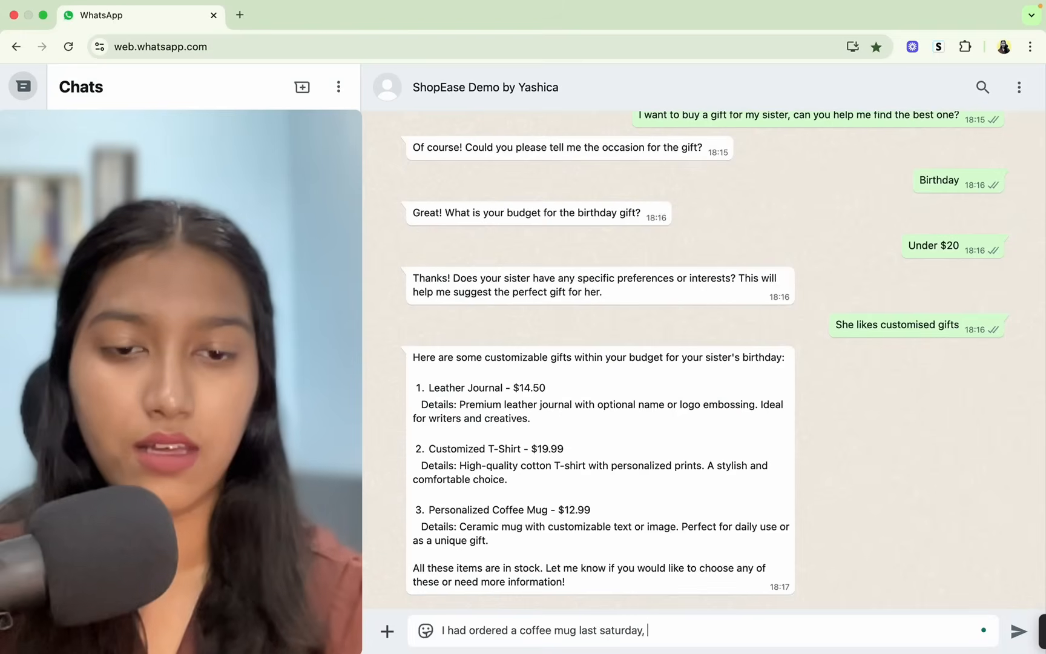
type("when can I ")
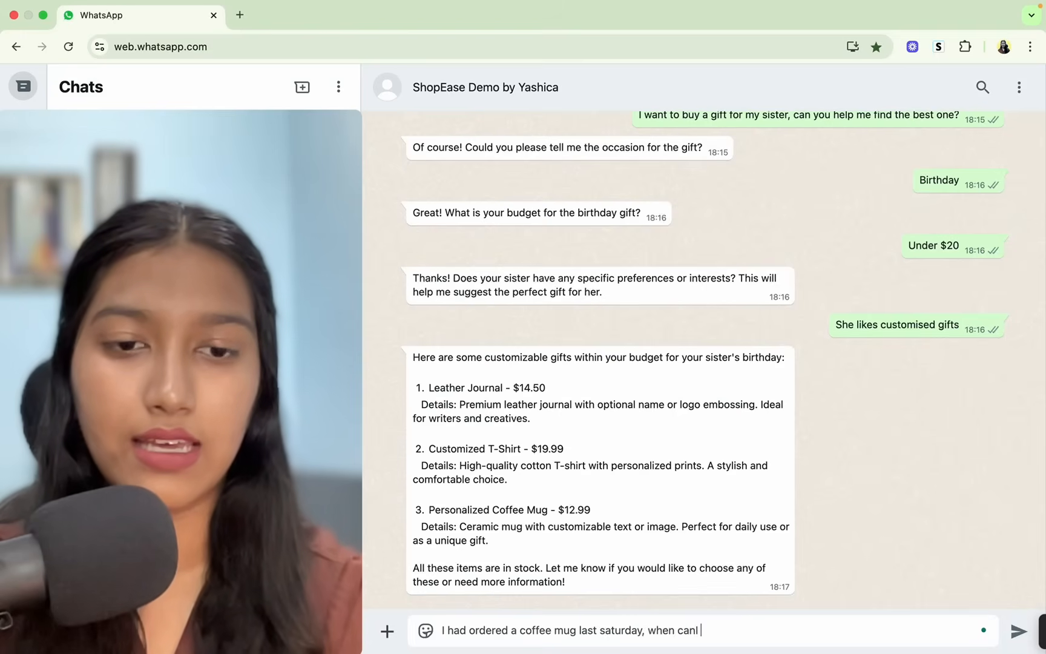
type("expe")
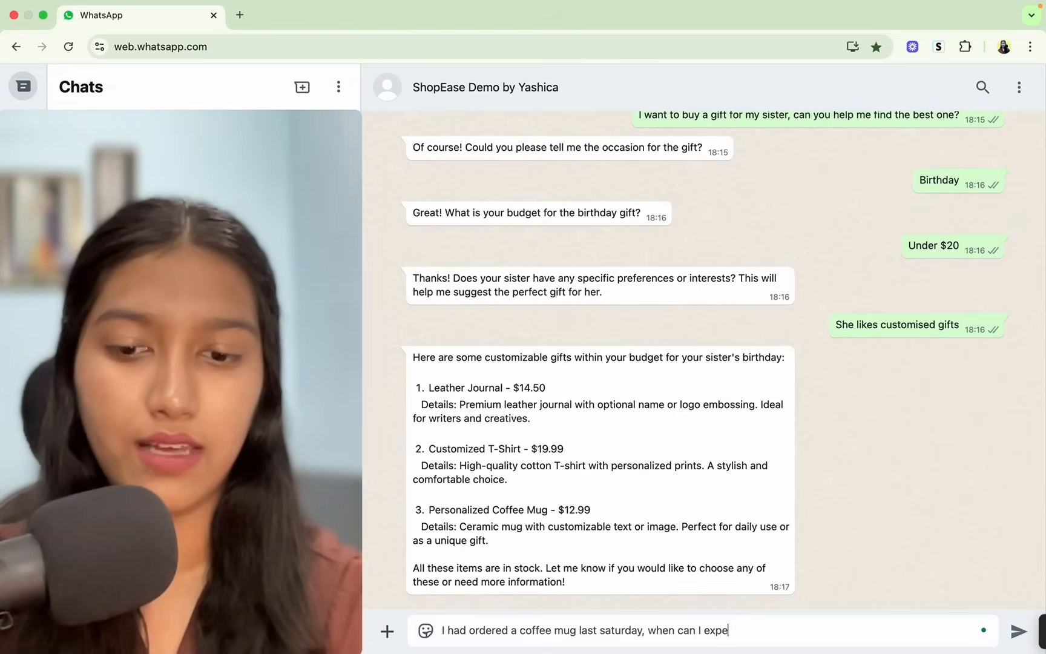
type("ct it to arri")
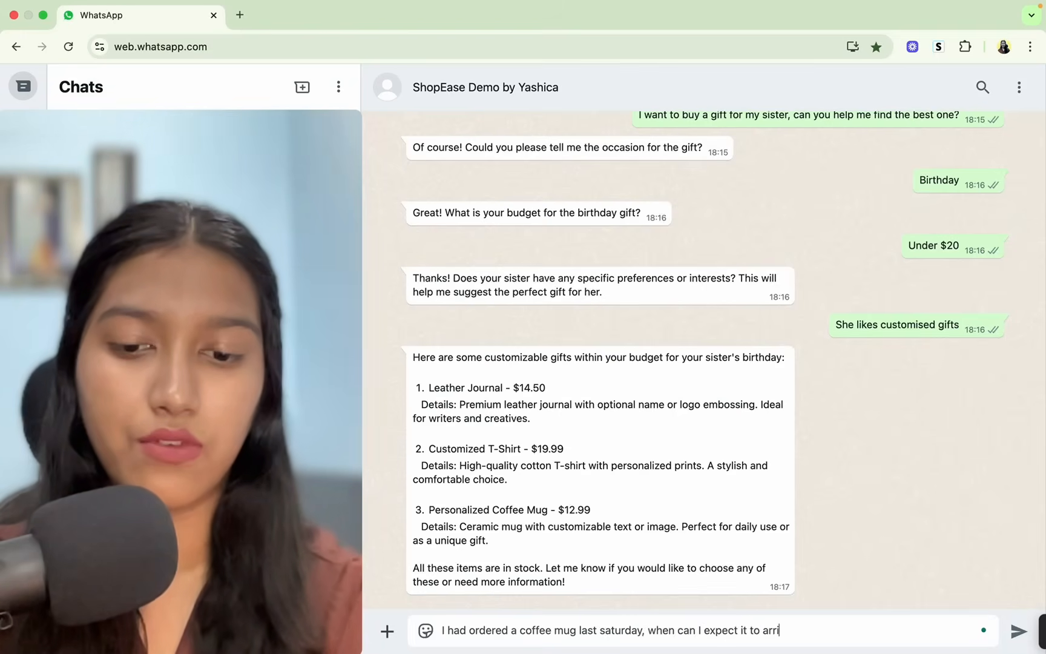
type("ve?")
key("Return")
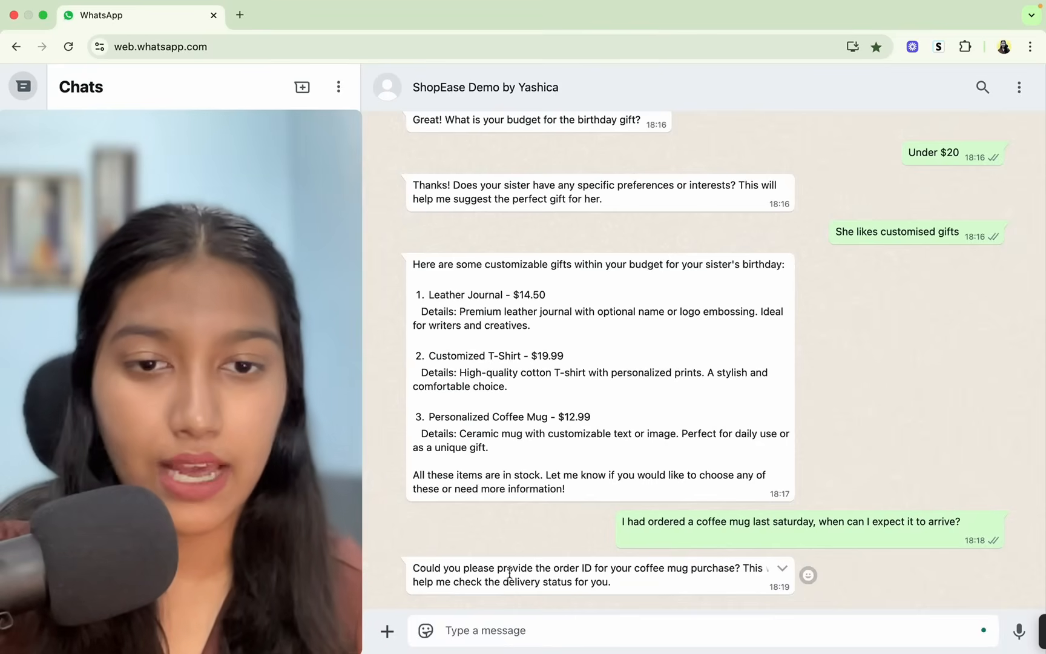
Open the ShopEase Order Logs in a new browser tab, and send the coffee mug's order ID in the WhatsApp chat
left_click(240, 15)
type("shi")
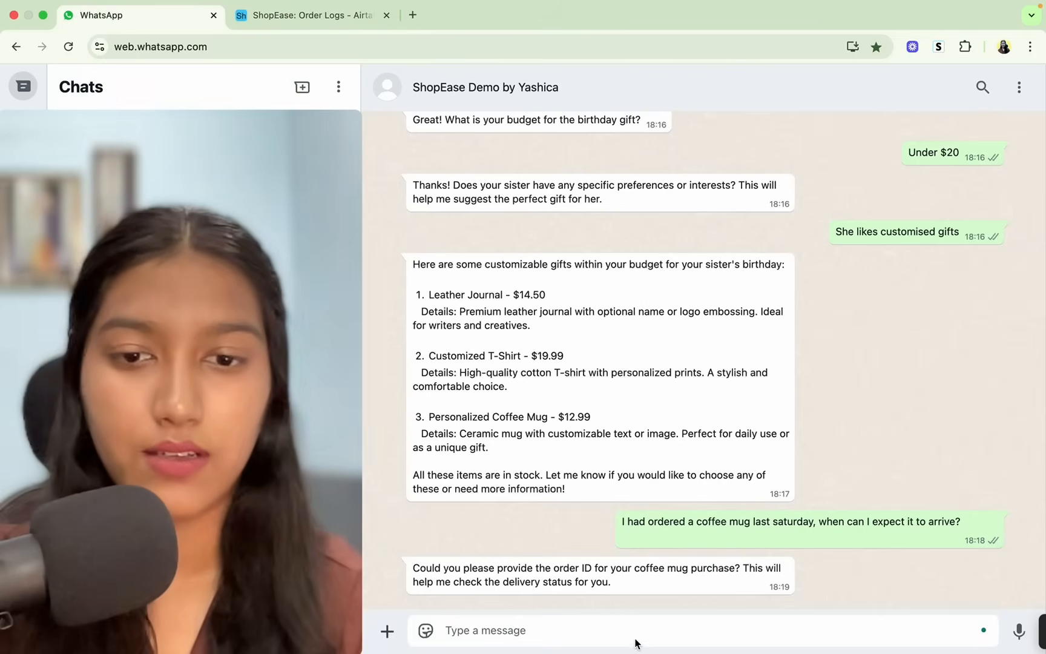
left_click(637, 642)
type("ORD12346")
key("Return")
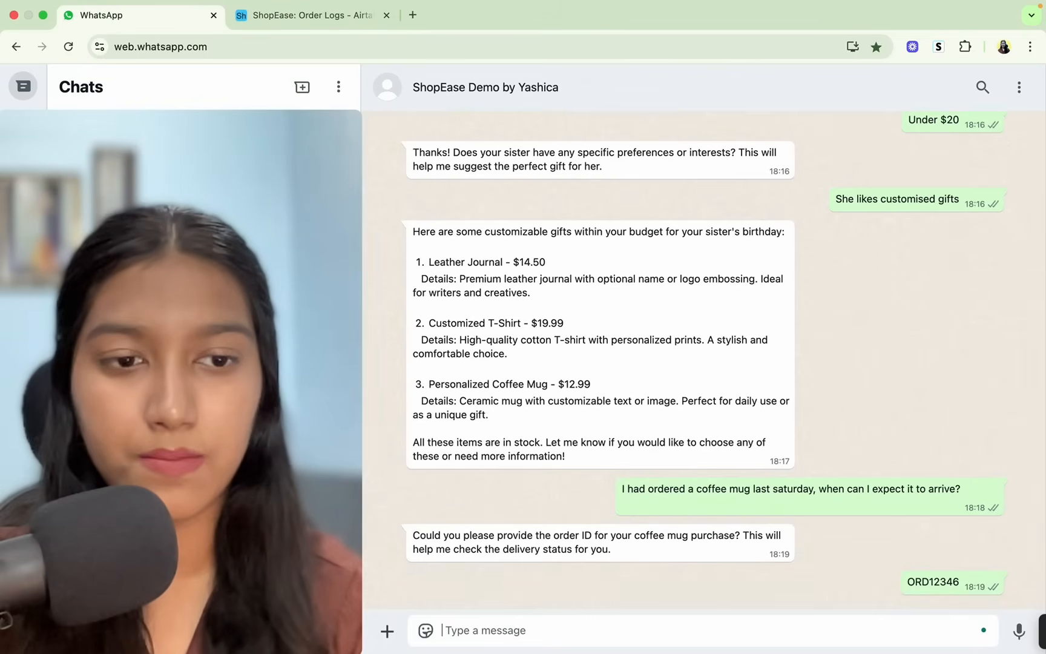
Highlight the estimated delivery date and the order status in the chatbot's reply
left_click_drag(463, 554, 535, 568)
left_click(617, 567)
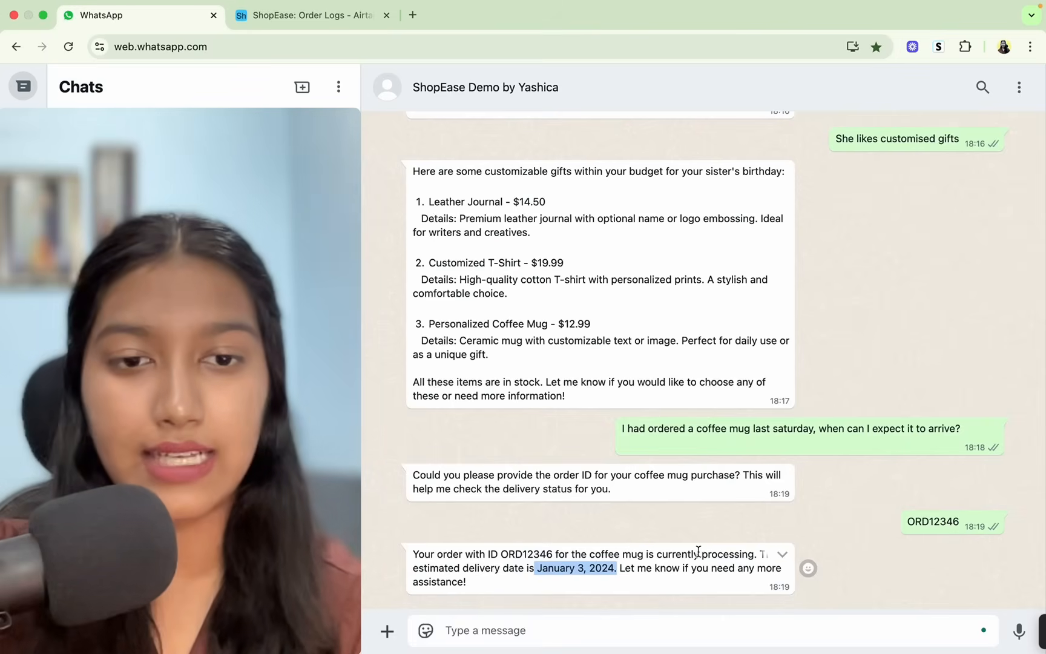
left_click_drag(700, 554, 751, 556)
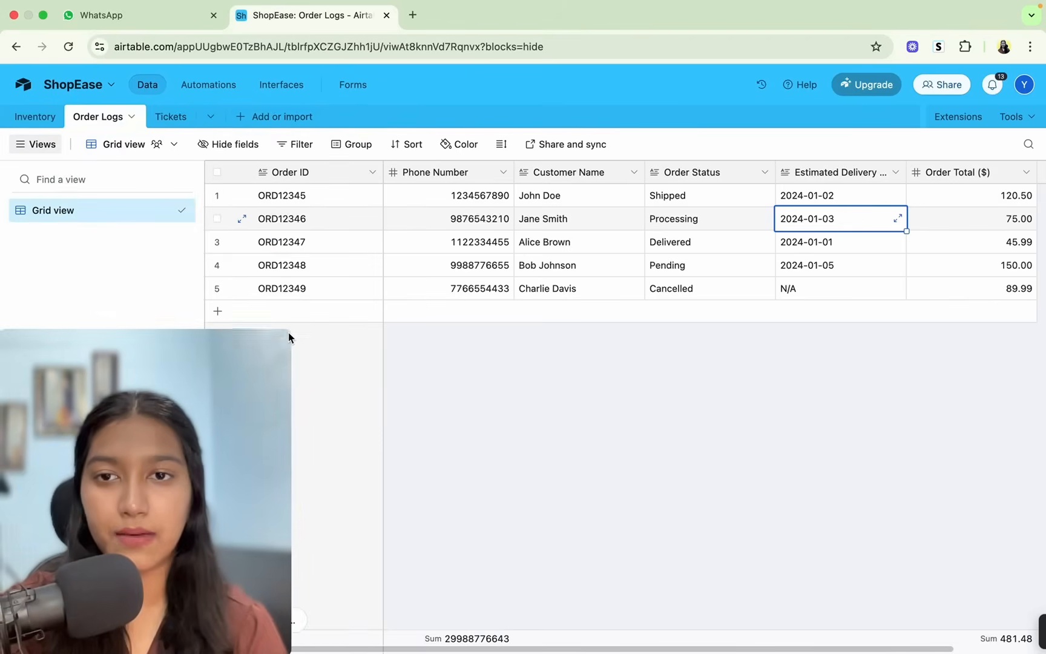
Check the order's ID, status and estimated delivery date in its row of the Airtable Order Logs table
left_click(309, 219)
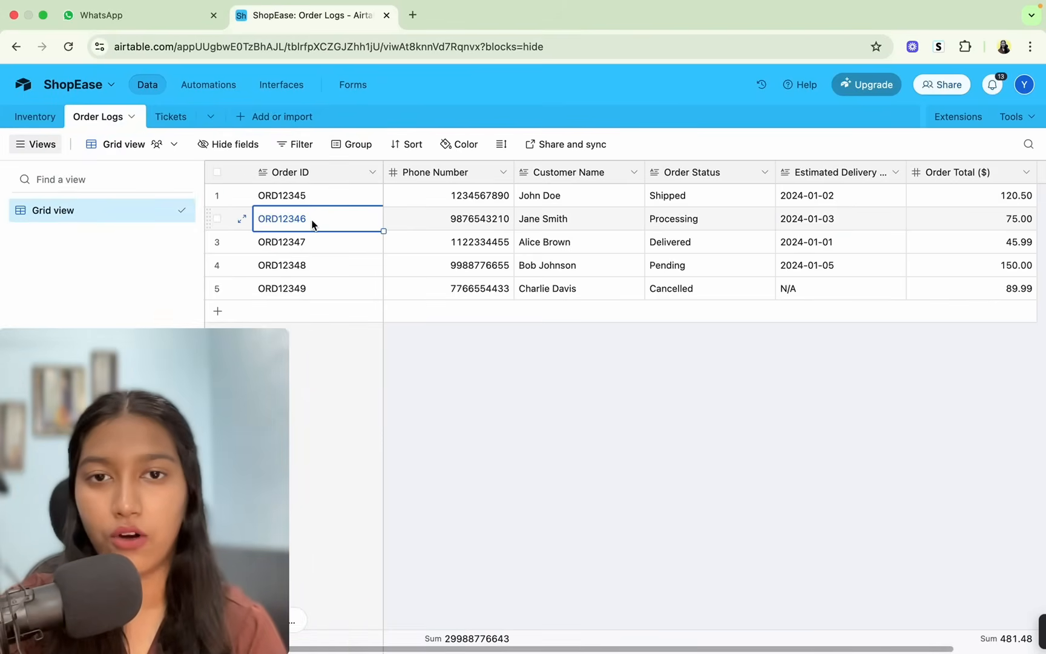
left_click(655, 218)
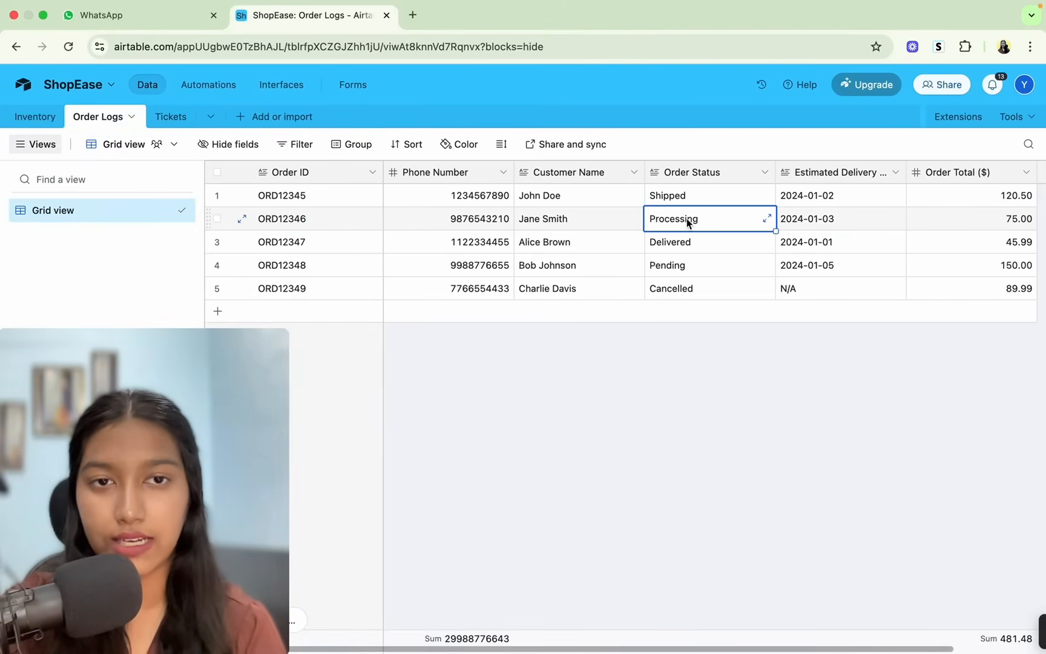
left_click(814, 215)
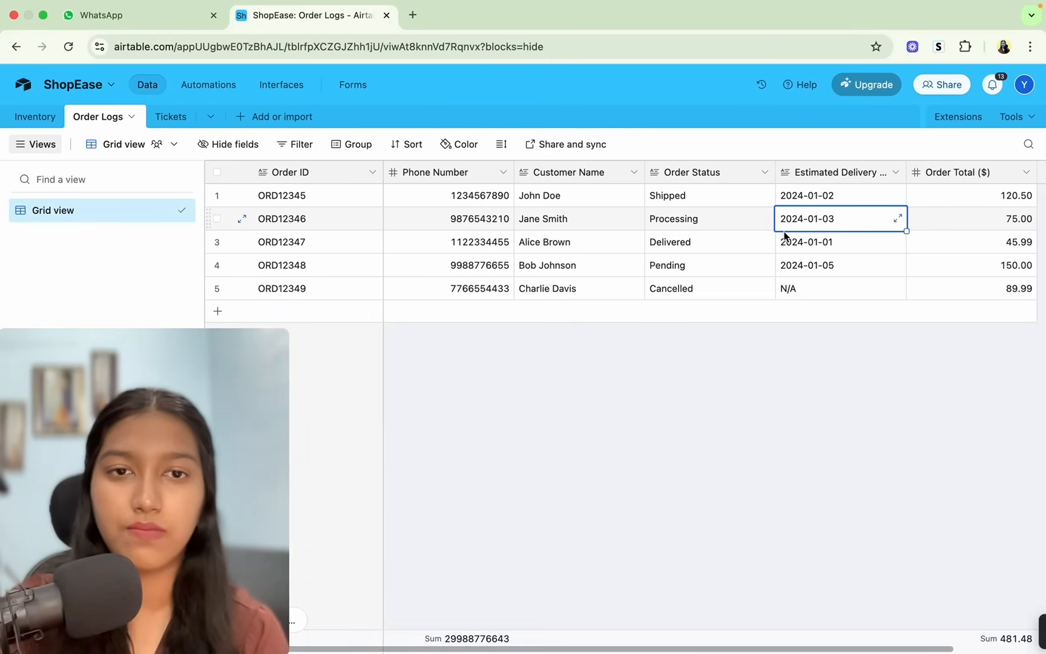
left_click(804, 200)
left_click(805, 213)
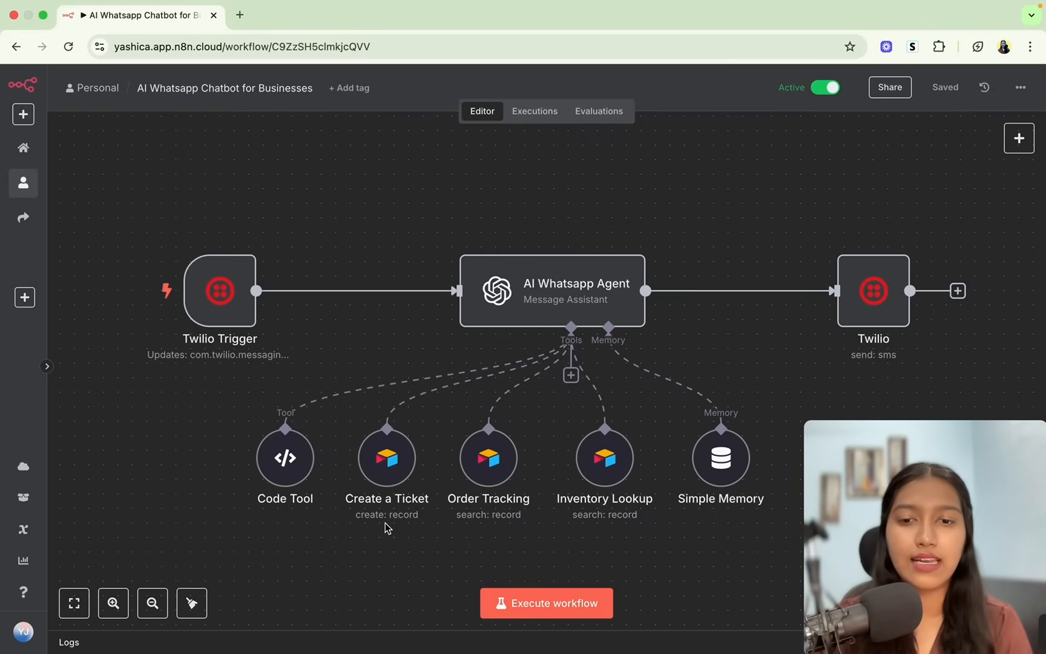
mouse_move(393, 490)
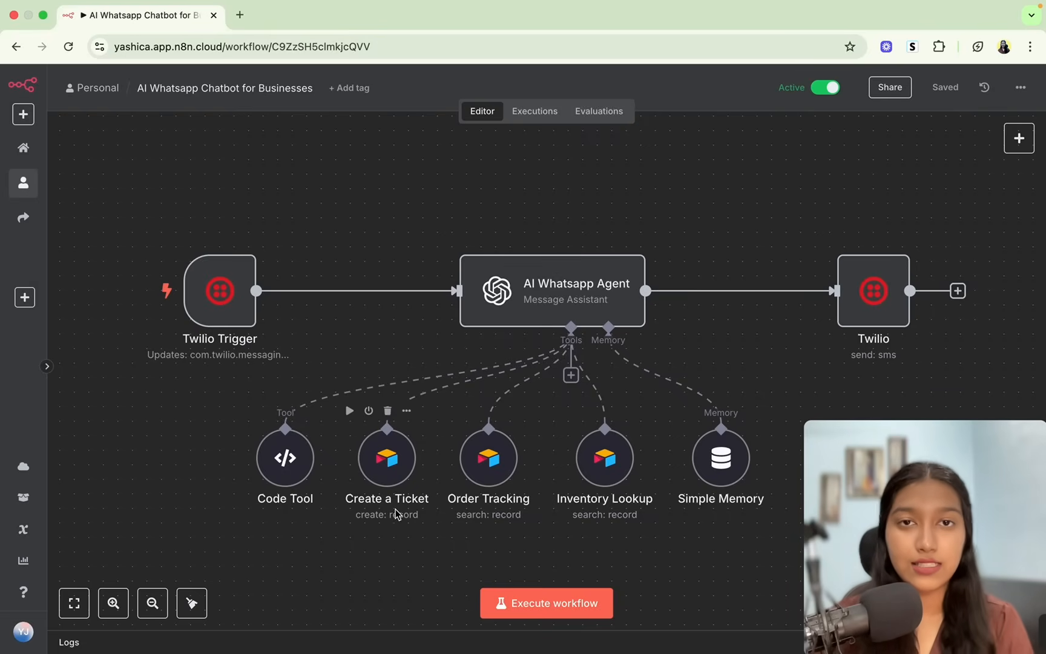
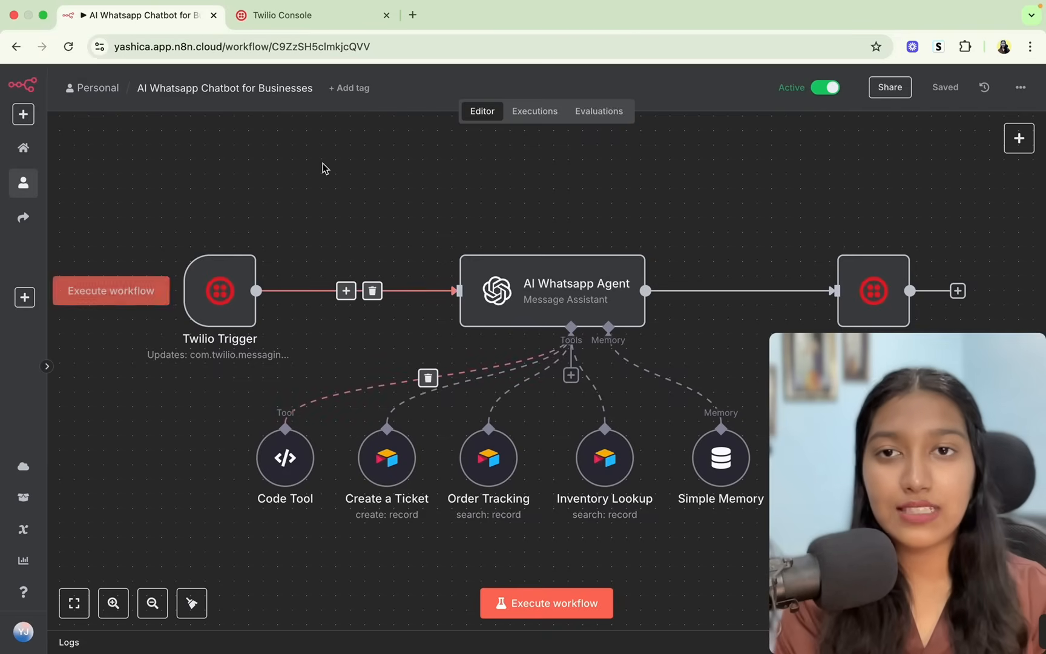
Switch to the Twilio Console, search for "Buy a", and open the Buy A Number page
left_click(291, 16)
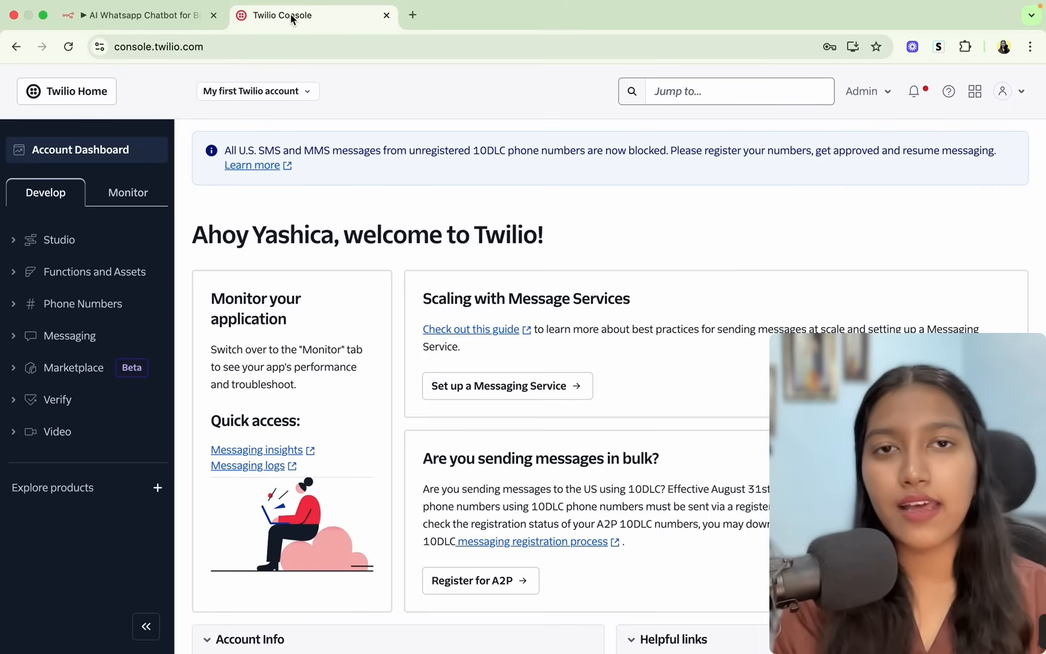
left_click(697, 90)
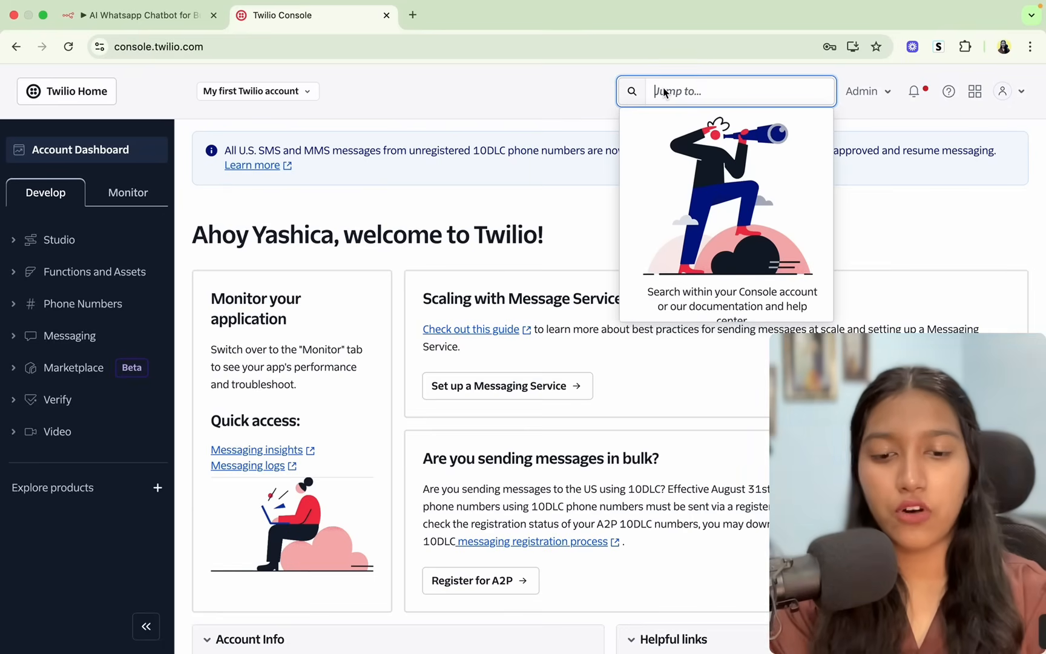
type("Buy")
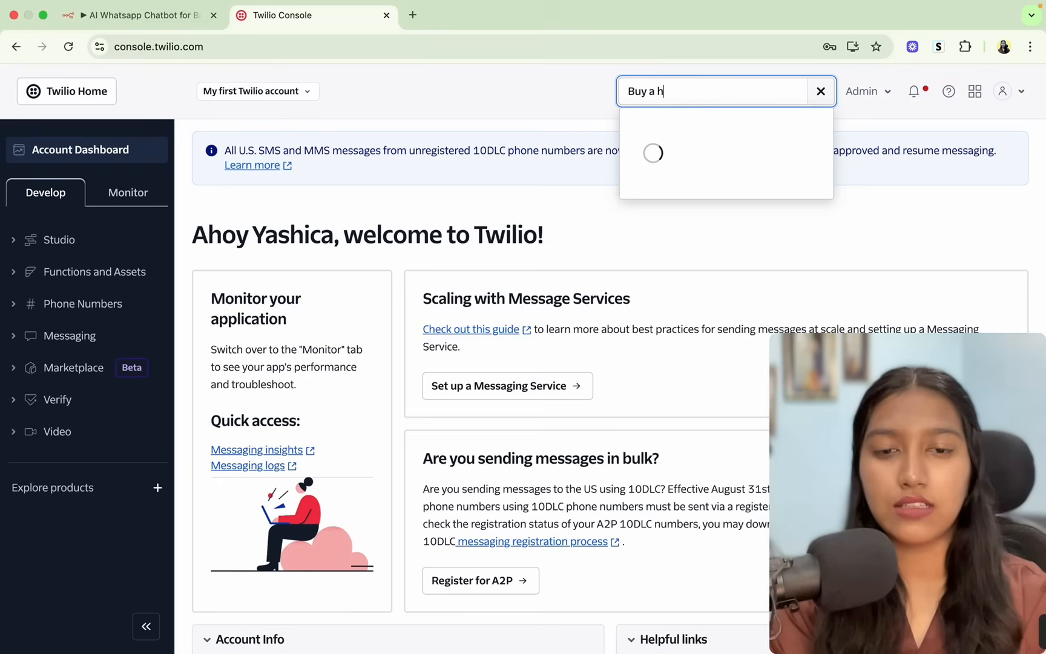
type(" a h")
key("BackSpace")
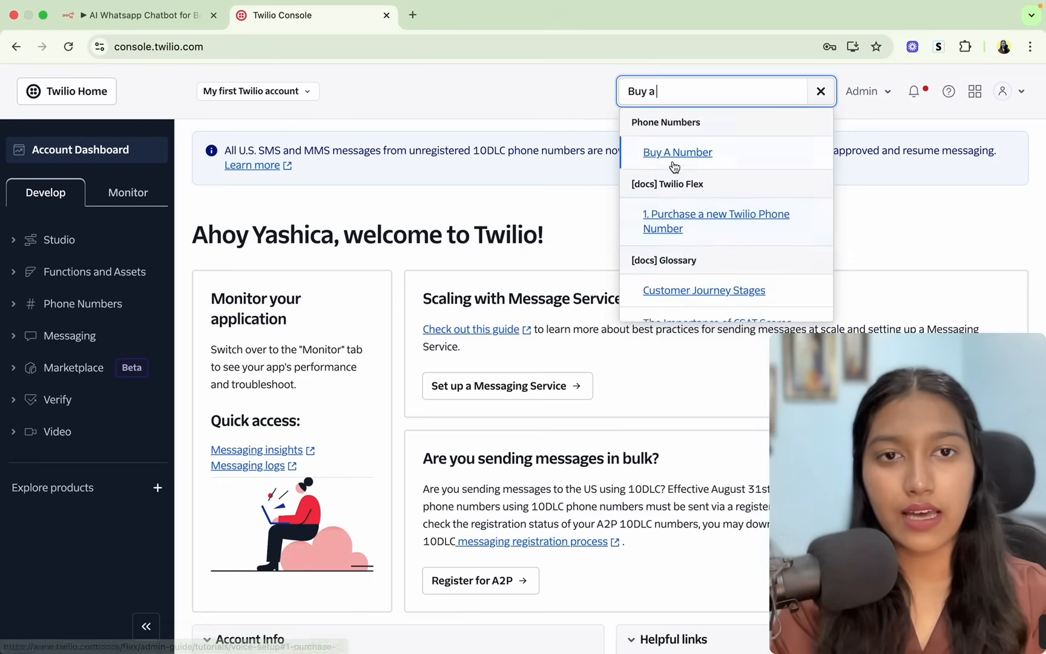
left_click(674, 156)
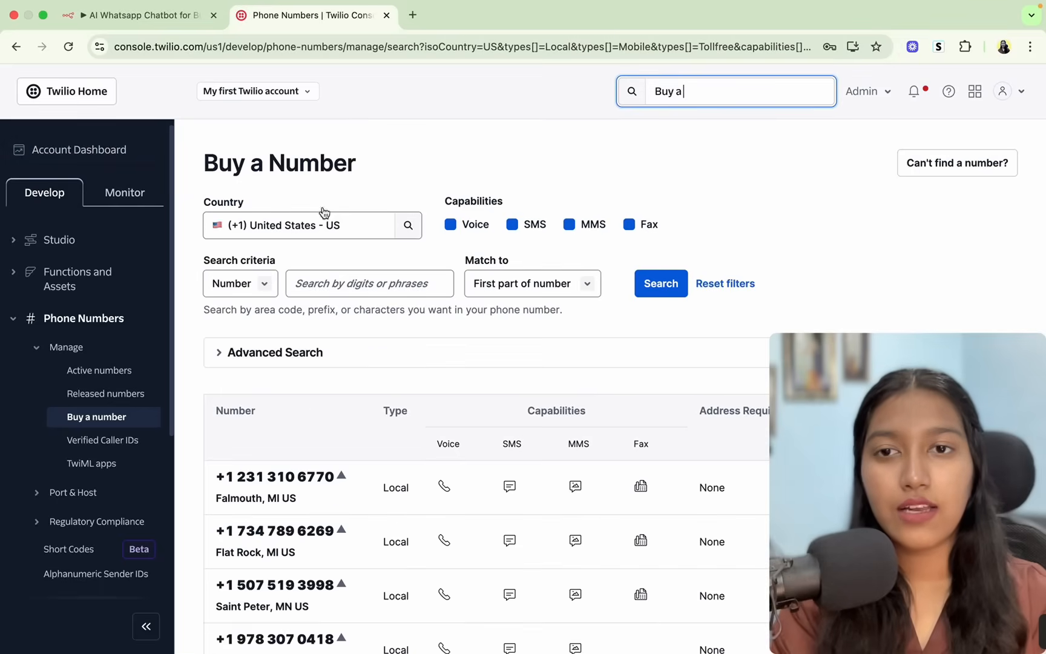
Browse the country options, keep United States, and search for phone numbers with voice, SMS, MMS and fax capabilities
left_click(330, 224)
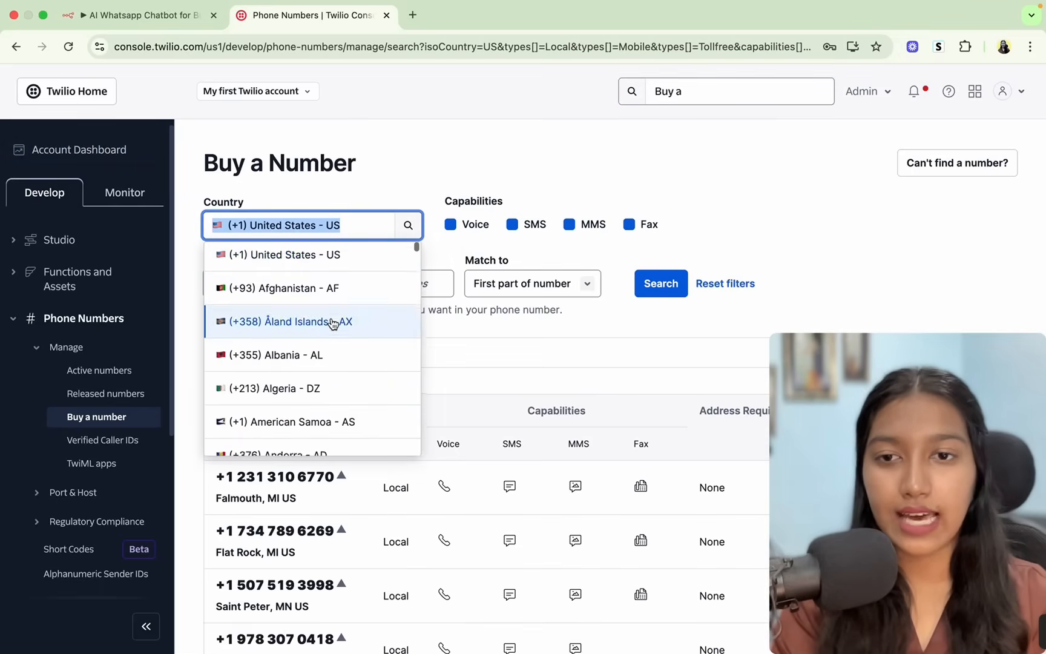
scroll(334, 324, "down", 5)
scroll(335, 309, "up", 5)
left_click(359, 165)
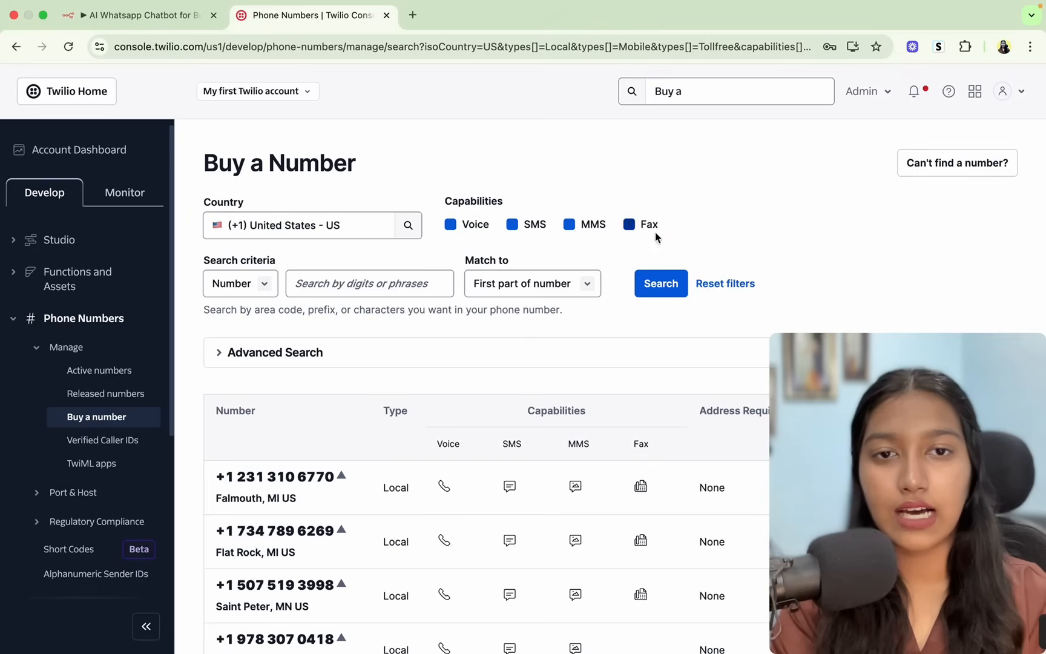
left_click(650, 273)
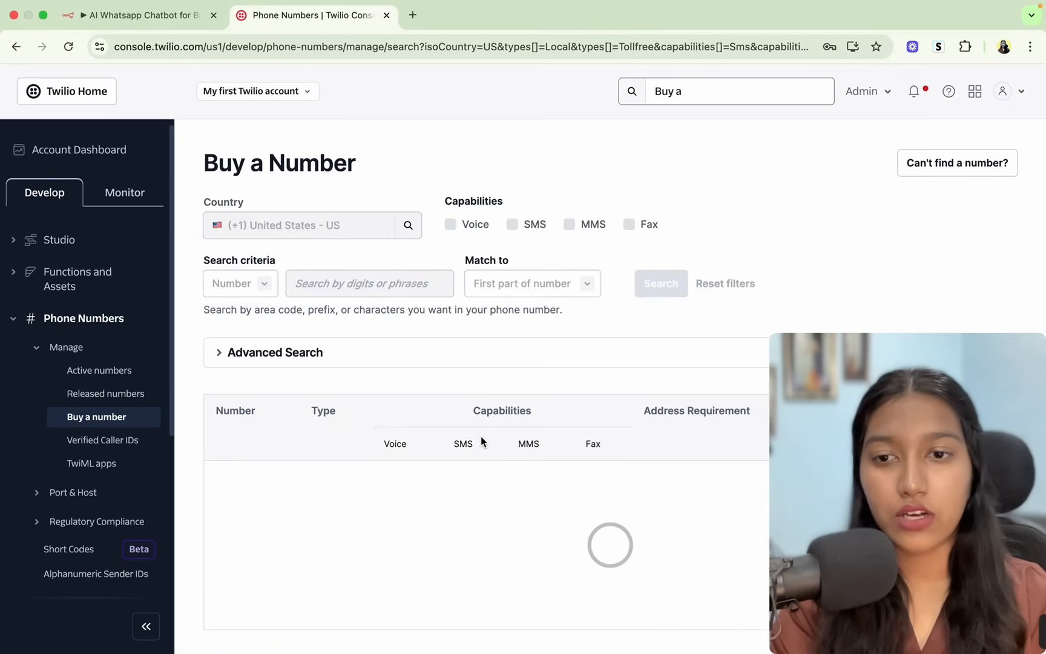
Buy the $1.15 local number from Falmouth, MI, highlight the purchased number, and close the purchase confirmation
scroll(481, 436, "down", 4)
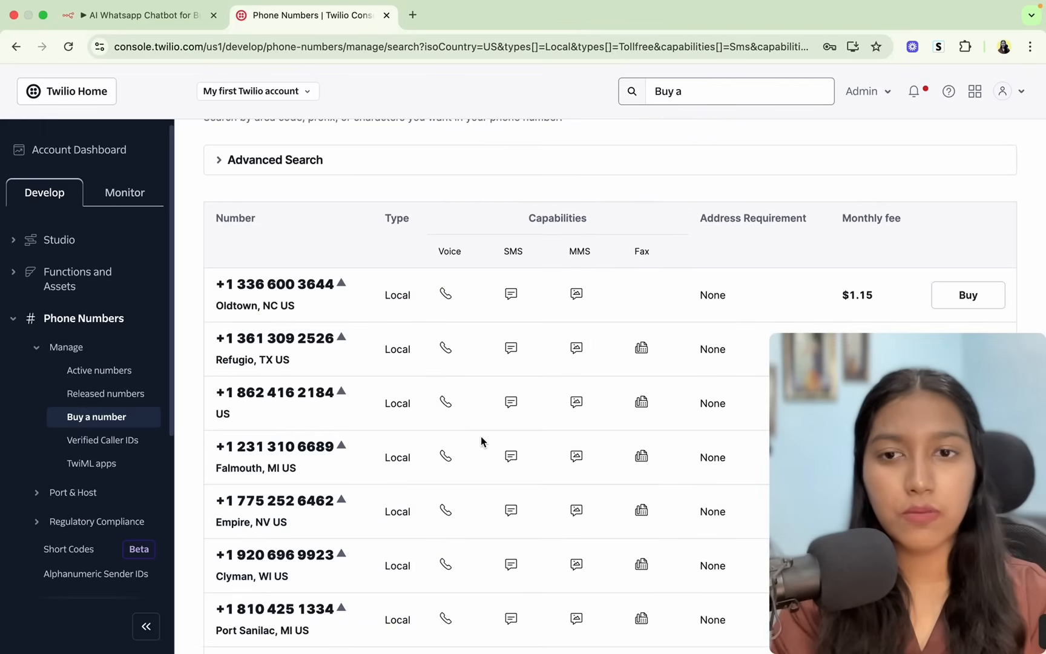
scroll(481, 441, "down", 3)
scroll(481, 439, "down", 2)
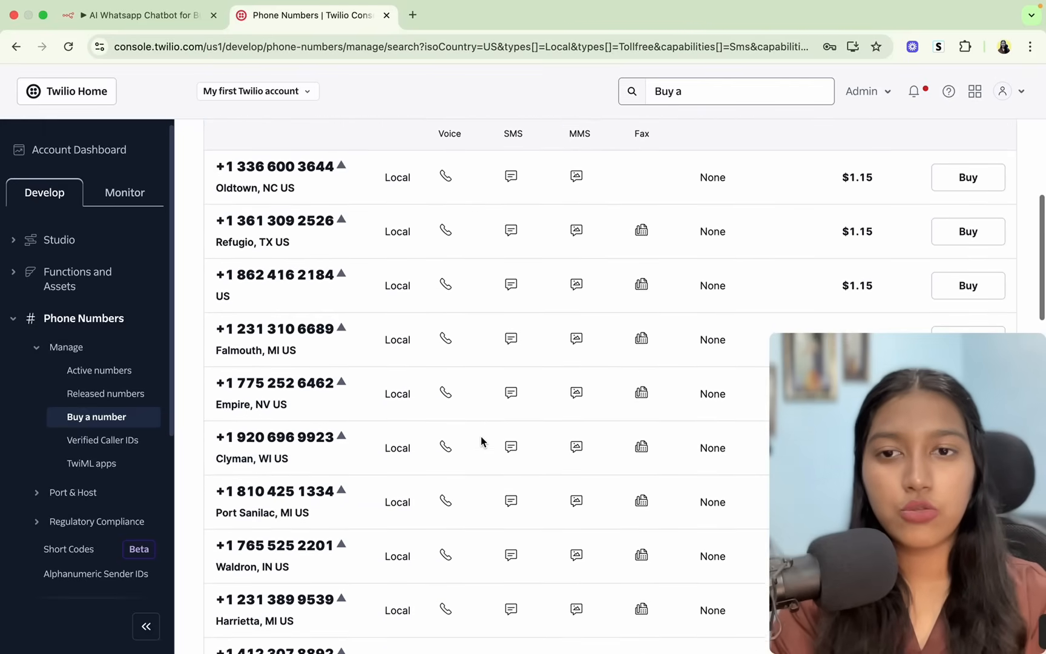
scroll(480, 440, "down", 1)
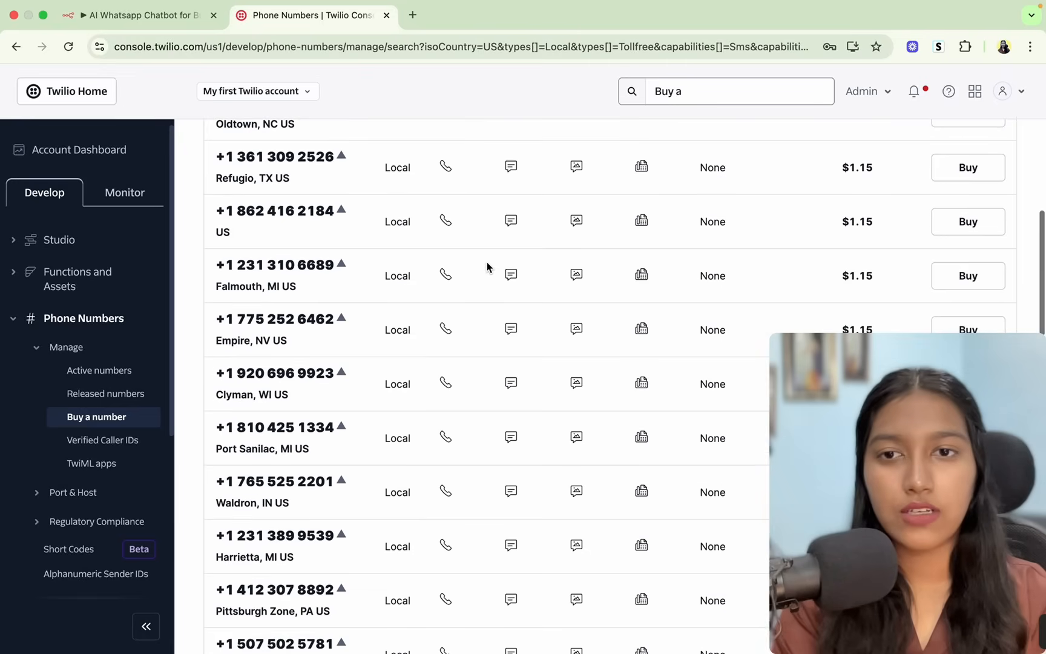
left_click_drag(838, 277, 894, 279)
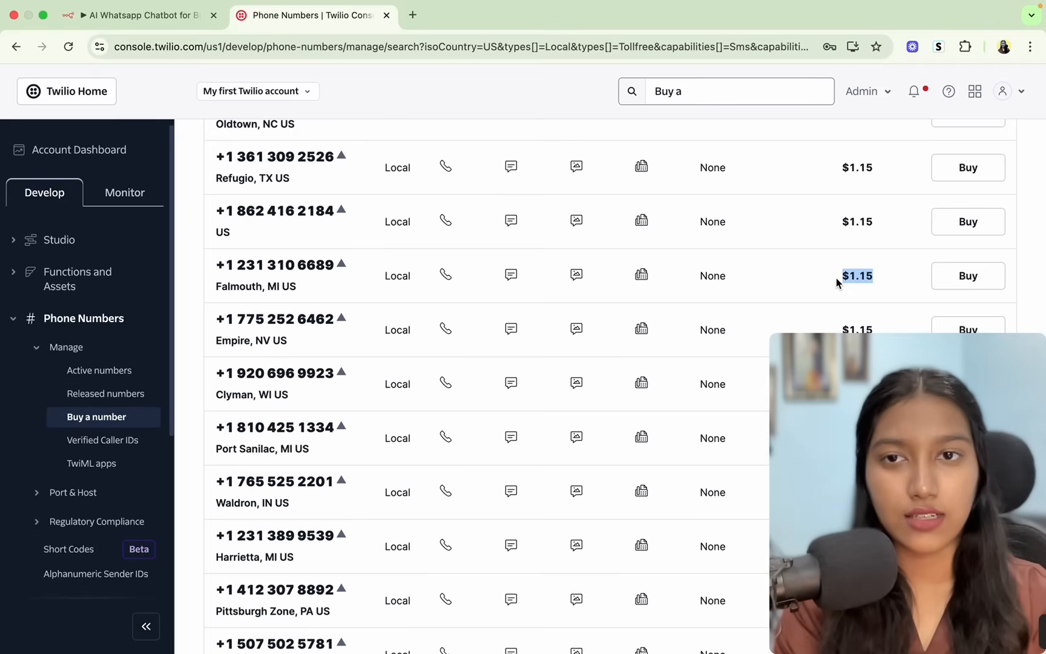
left_click(951, 279)
scroll(622, 310, "down", 5)
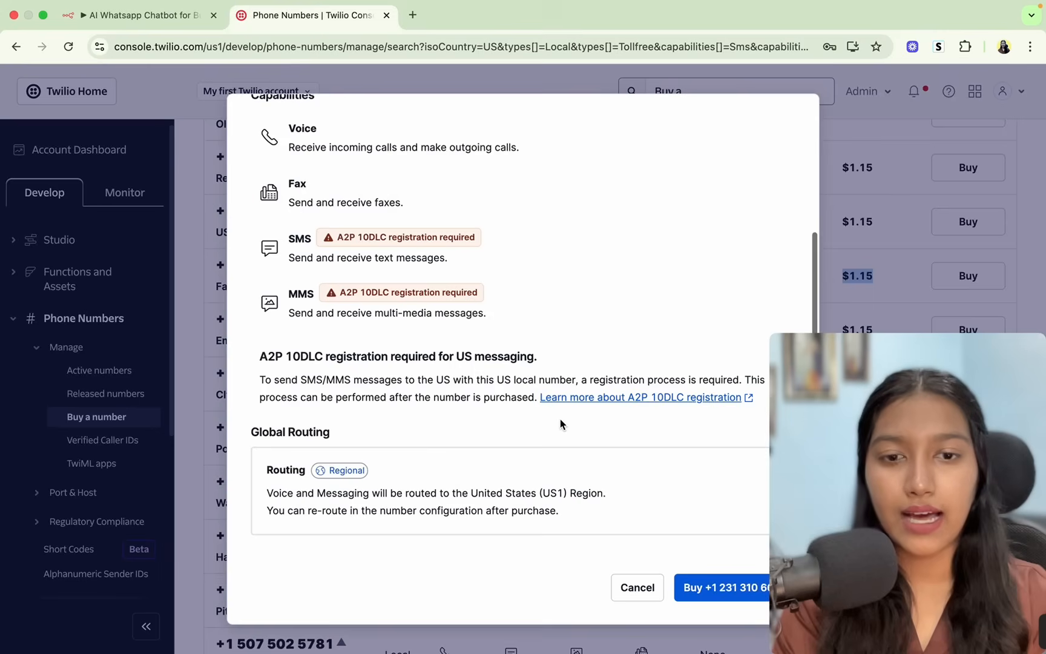
left_click(702, 596)
left_click_drag(307, 169, 588, 221)
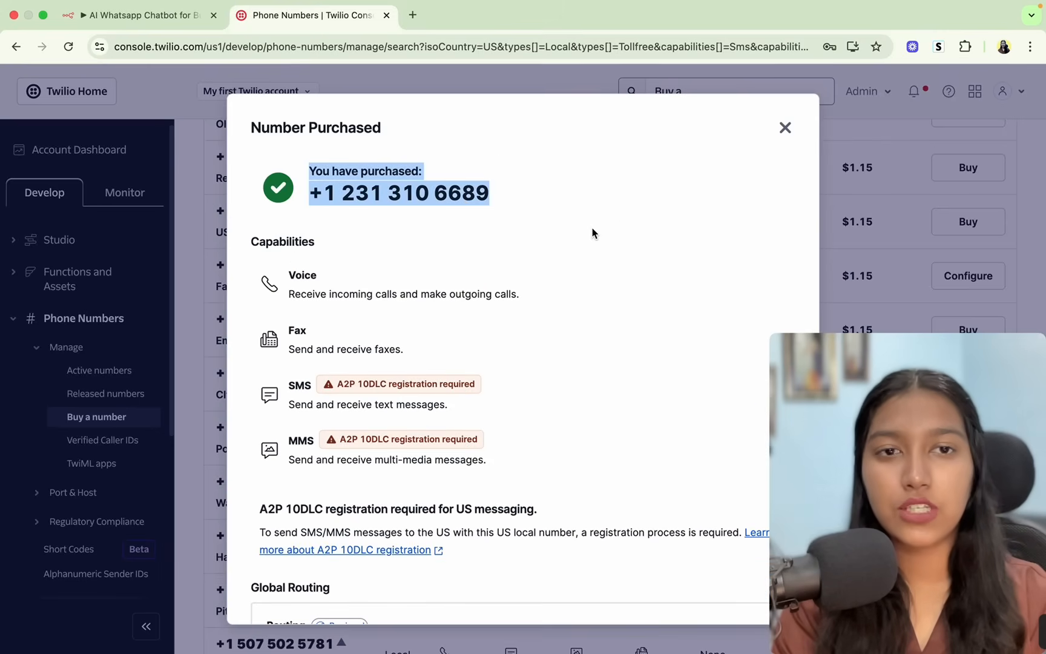
left_click(783, 128)
Search the console for "Whatsapp", open the WhatsApp Senders page, and start creating a new sender
left_click(701, 92)
type("Whatsapp")
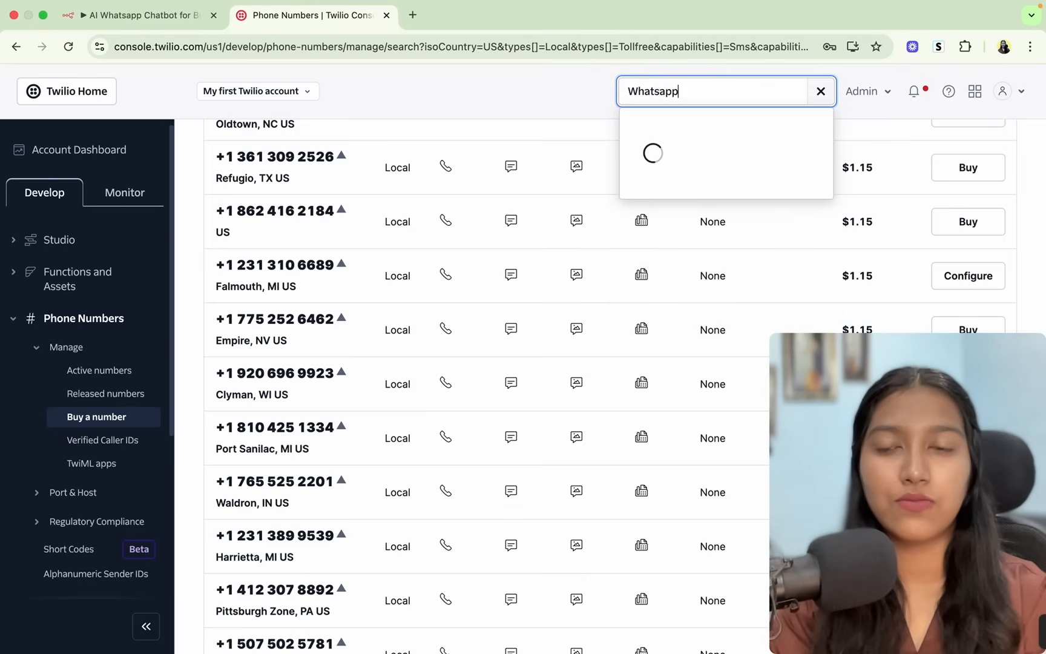
left_click(680, 154)
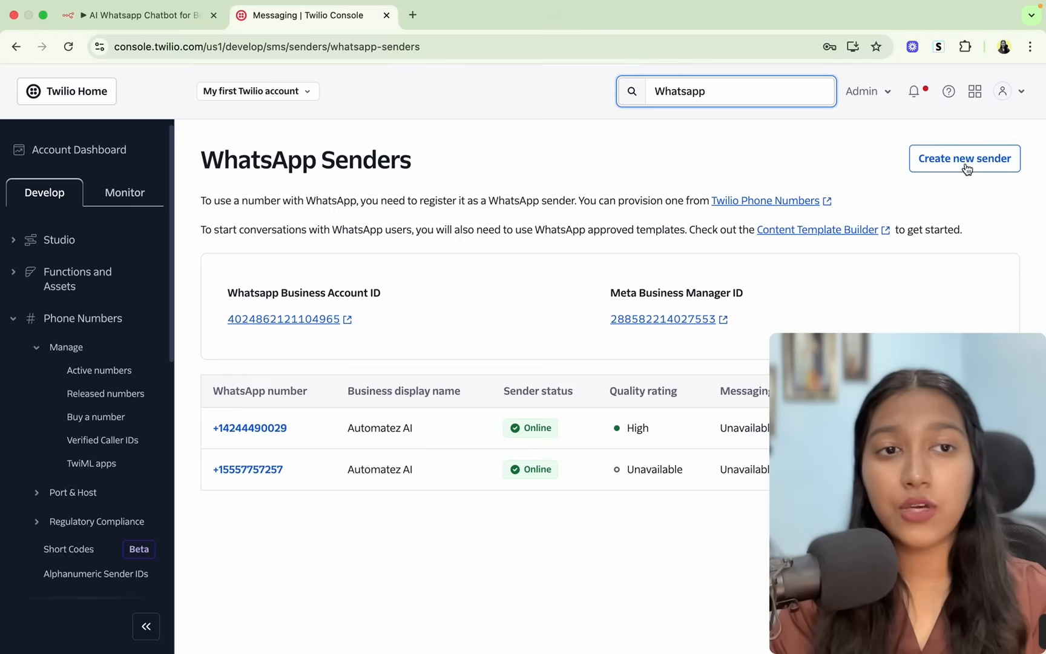
left_click(966, 159)
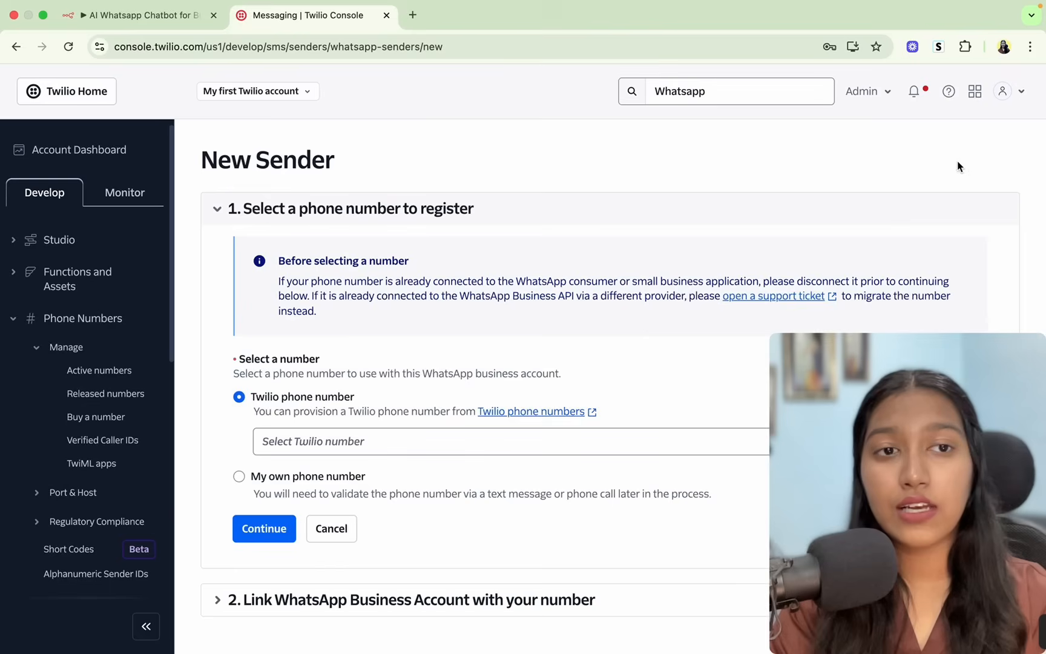
Select the newly purchased Twilio phone number for the WhatsApp sender and continue to linking the business account
left_click(311, 441)
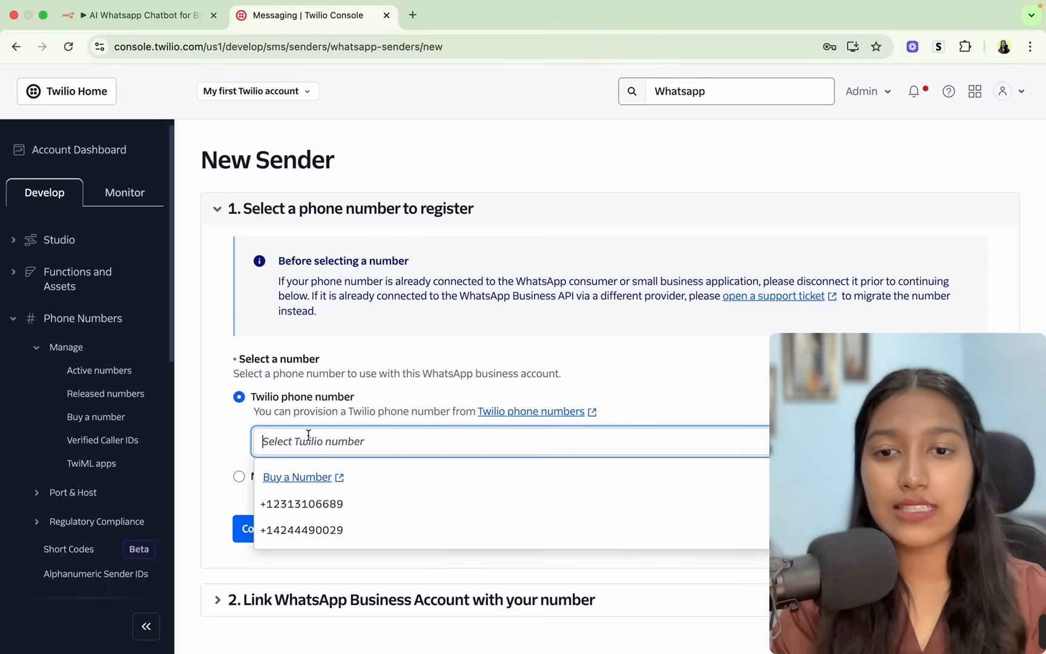
left_click(308, 512)
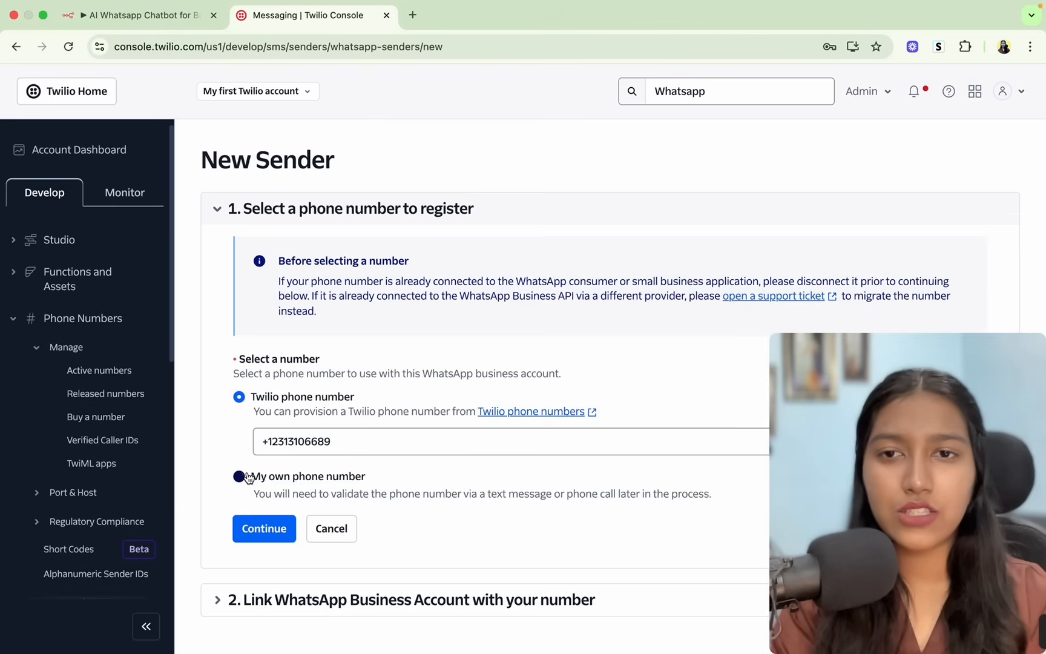
left_click_drag(249, 479, 408, 504)
left_click(407, 498)
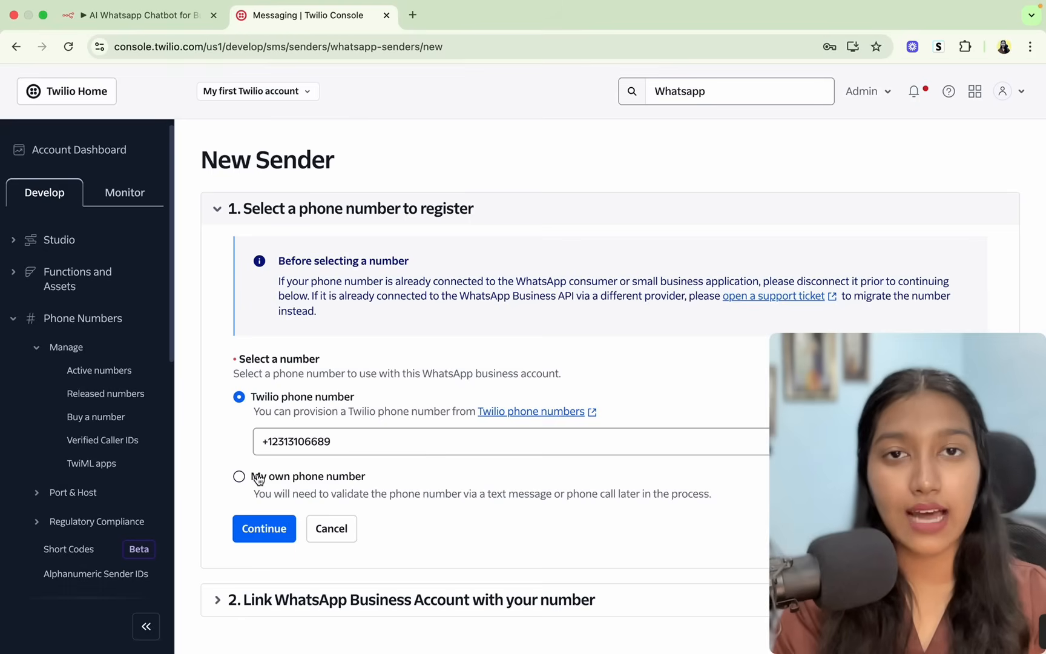
left_click(257, 539)
Link the WhatsApp Business Account through Facebook, continuing with the signed-in profile to the business information form
scroll(257, 424, "down", 3)
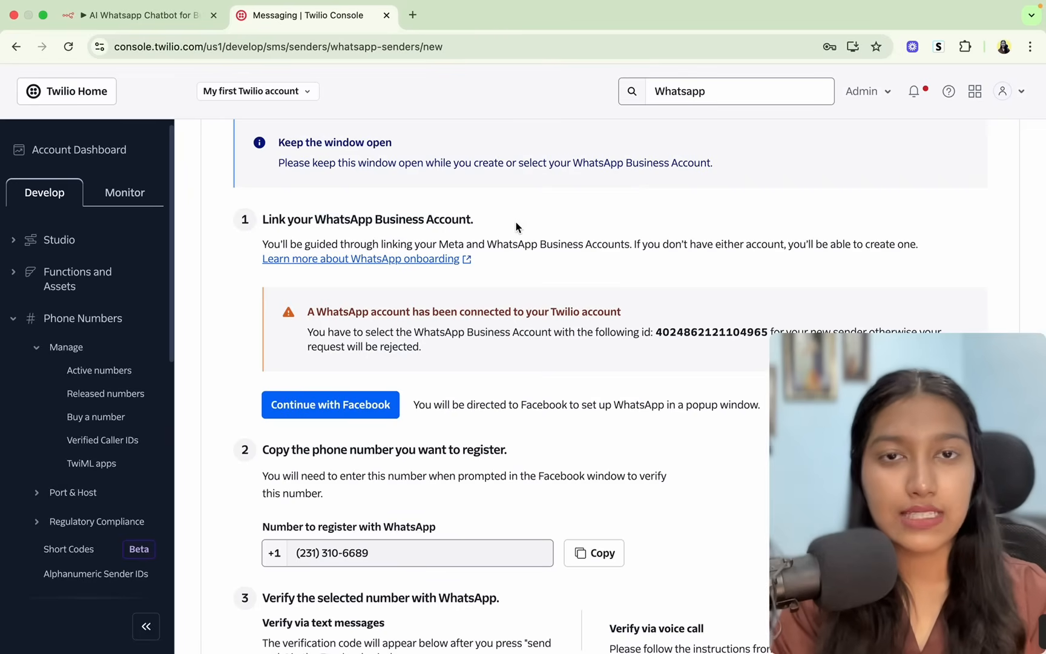
left_click(356, 407)
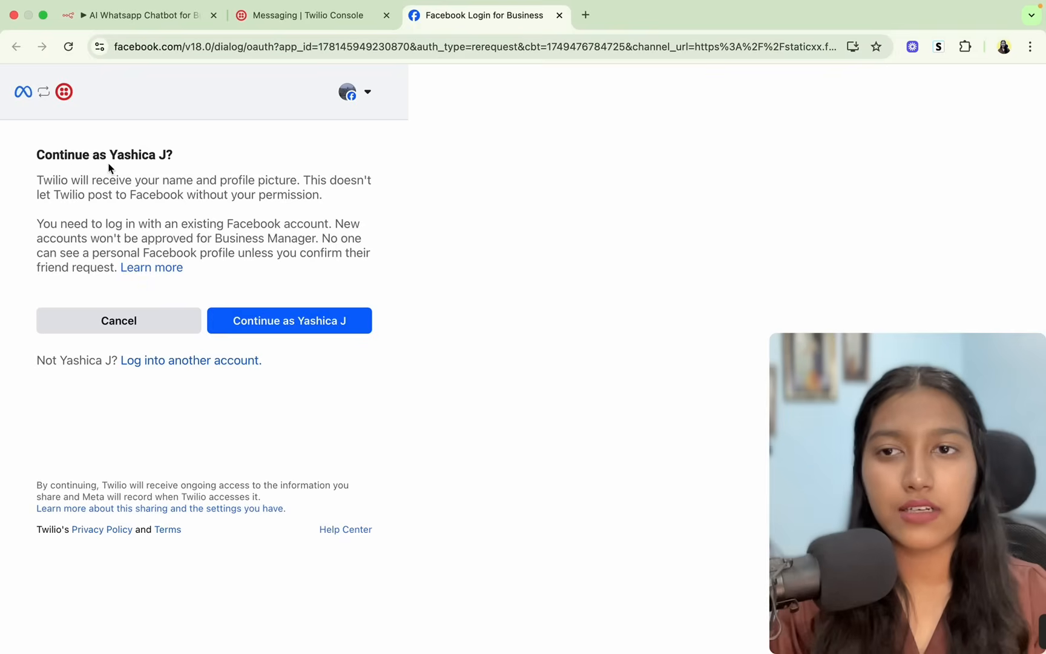
left_click(288, 333)
left_click(374, 526)
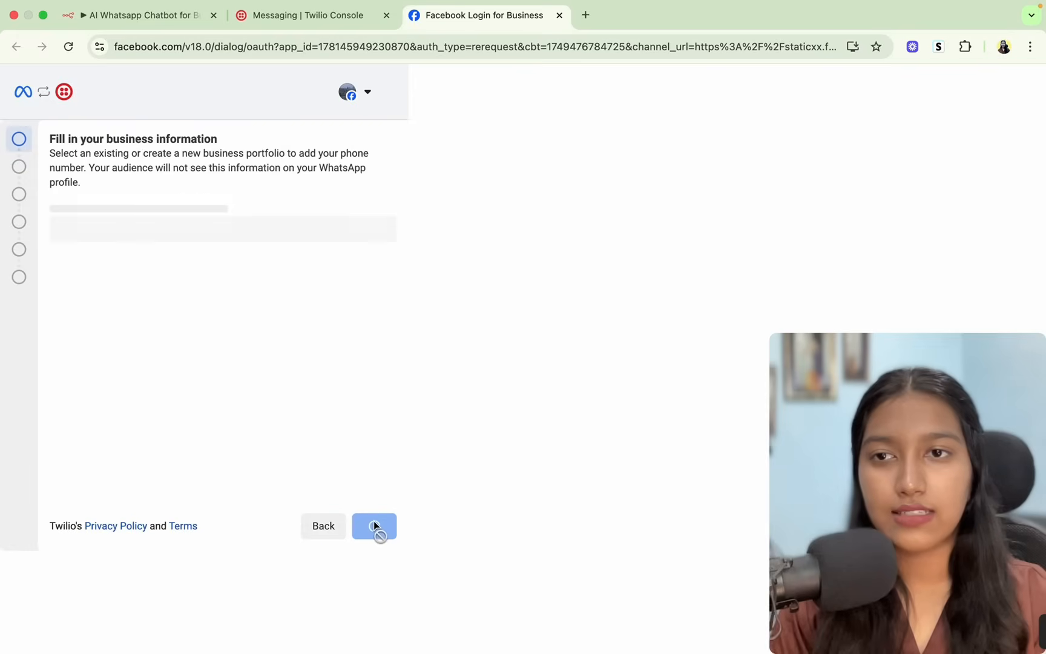
left_click_drag(50, 138, 257, 147)
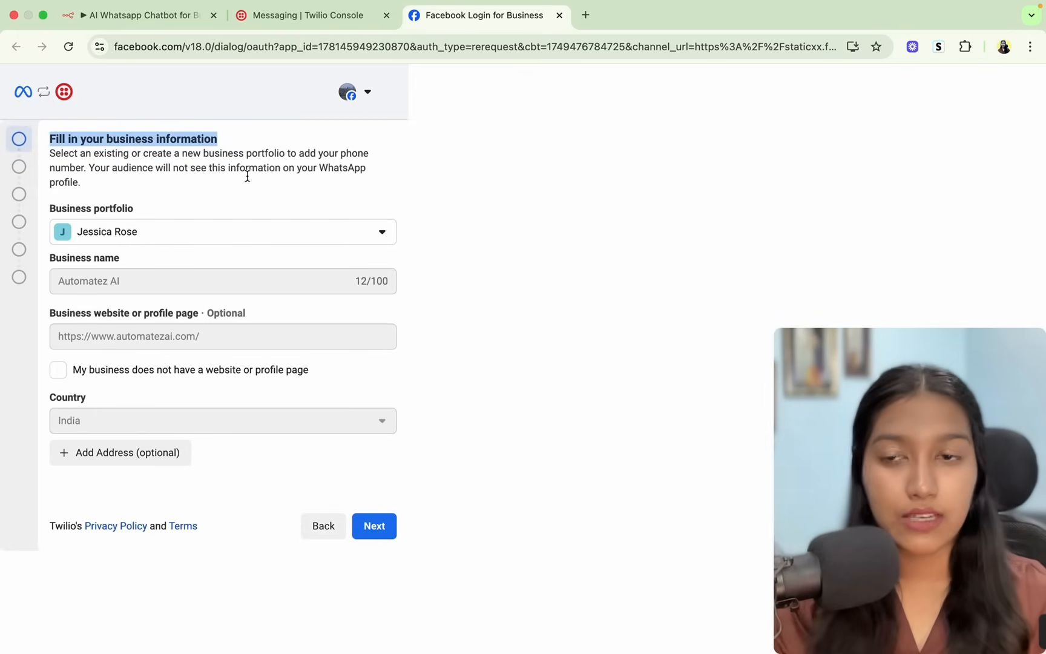
left_click(358, 233)
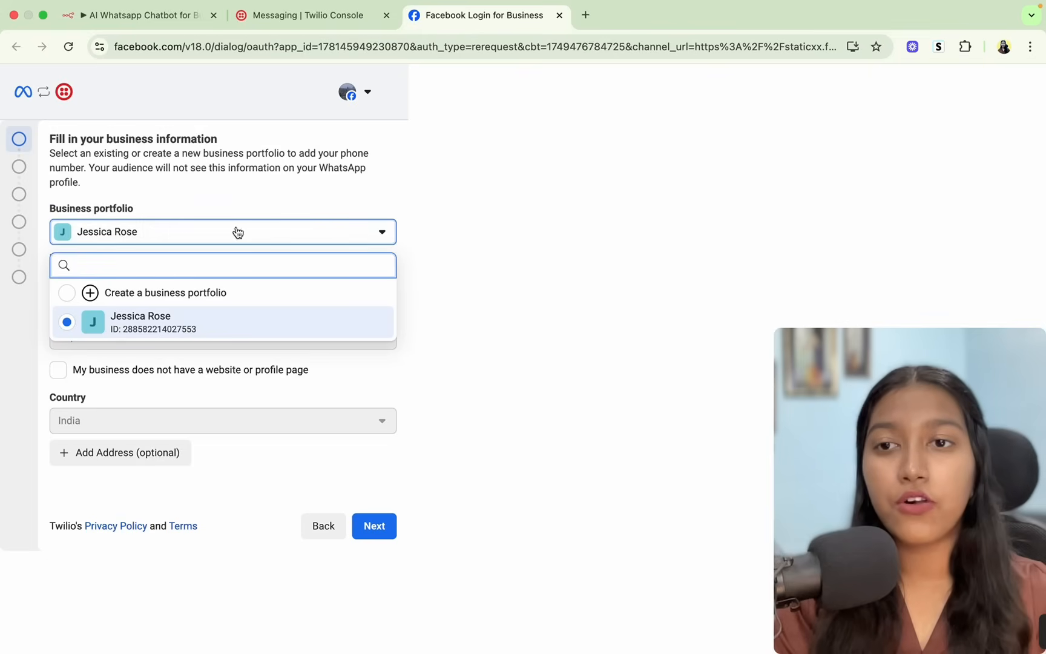
left_click(118, 294)
left_click(144, 286)
scroll(146, 286, "down", 2)
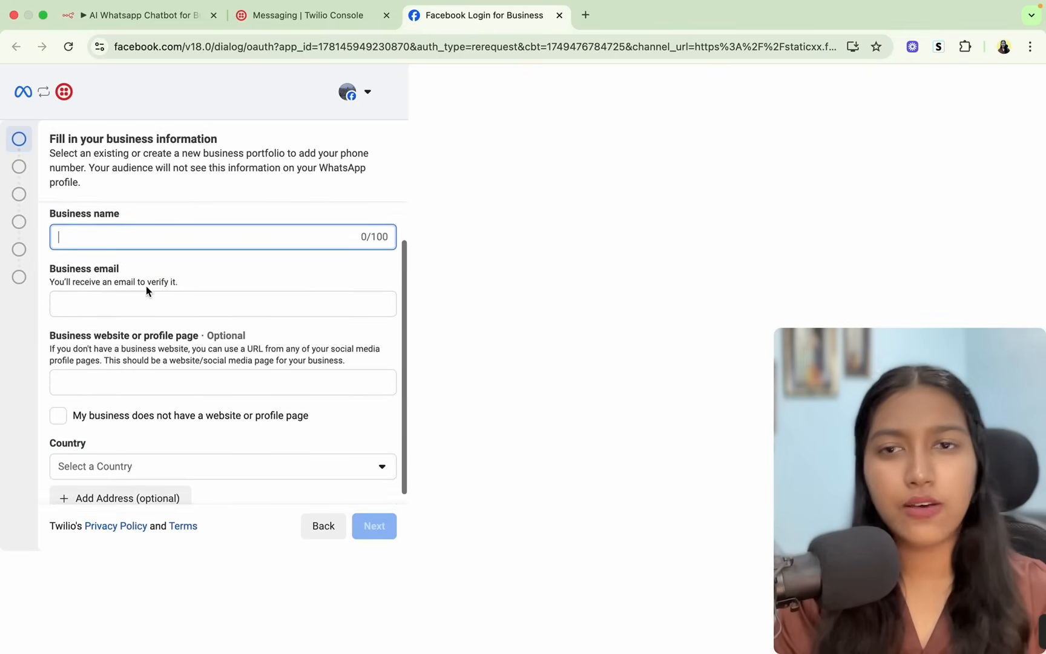
left_click(146, 288)
left_click(135, 383)
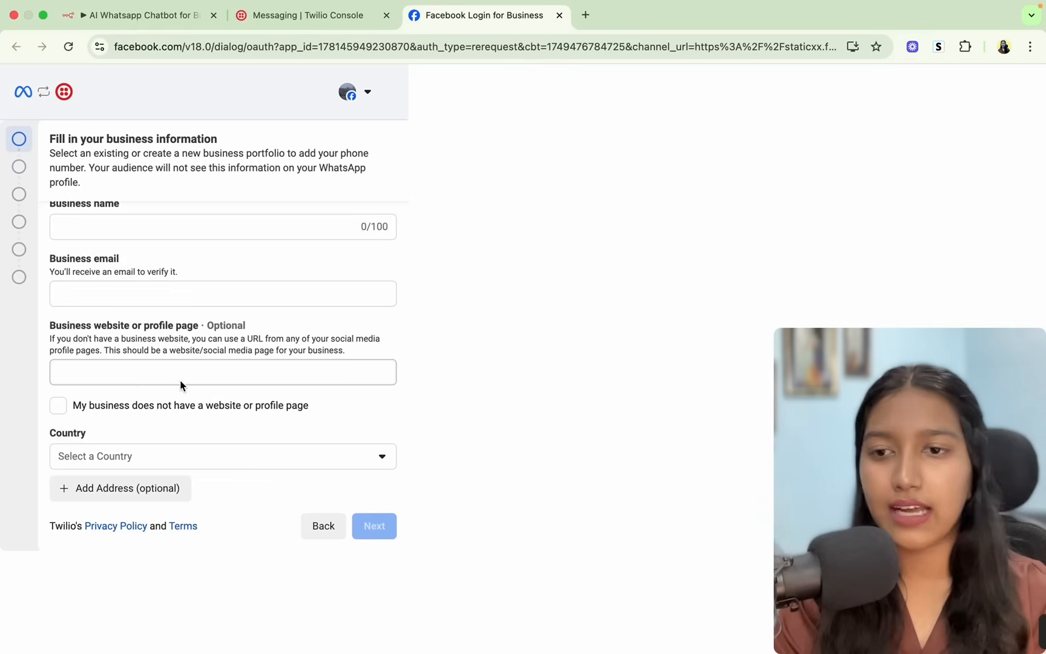
scroll(213, 368, "up", 2)
Select the existing business portfolio for the Automatez AI business and proceed to the WhatsApp Business account stage
left_click(144, 238)
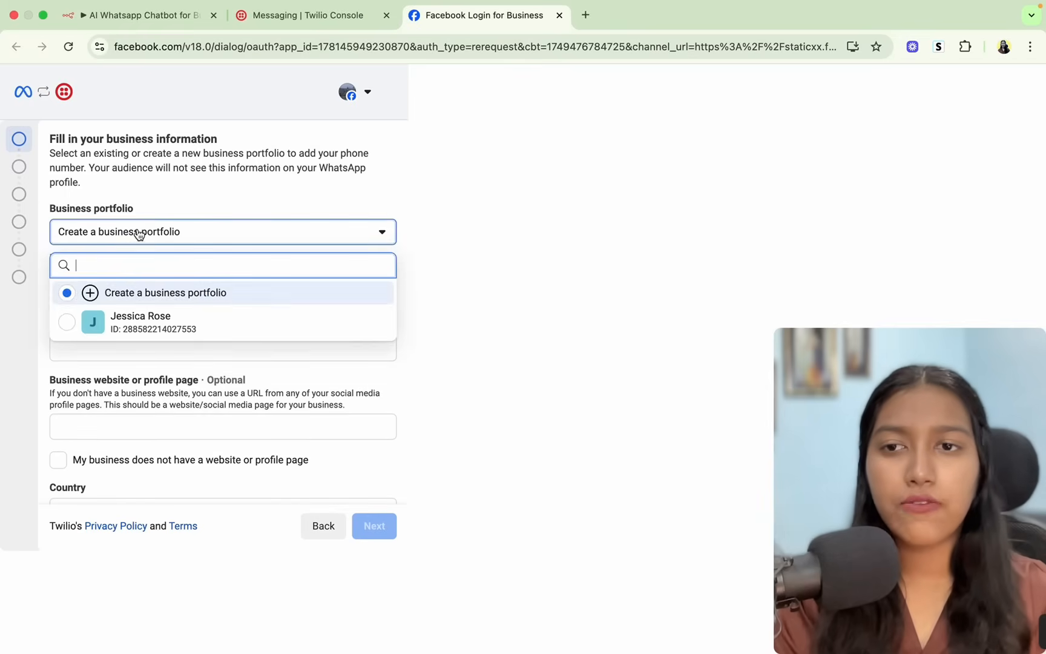
left_click(136, 326)
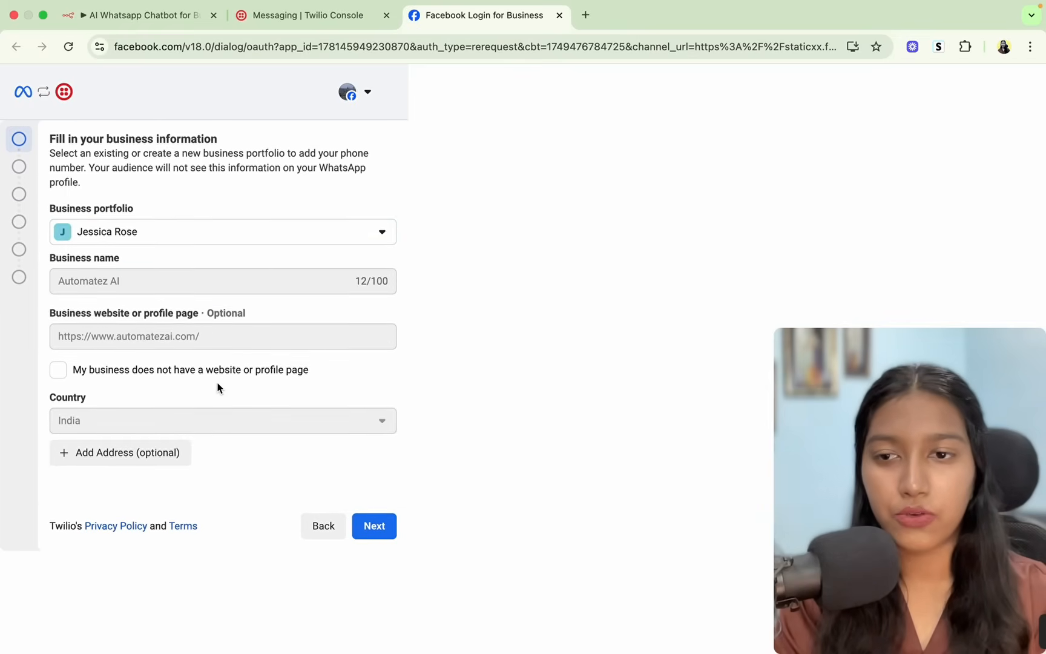
left_click(367, 526)
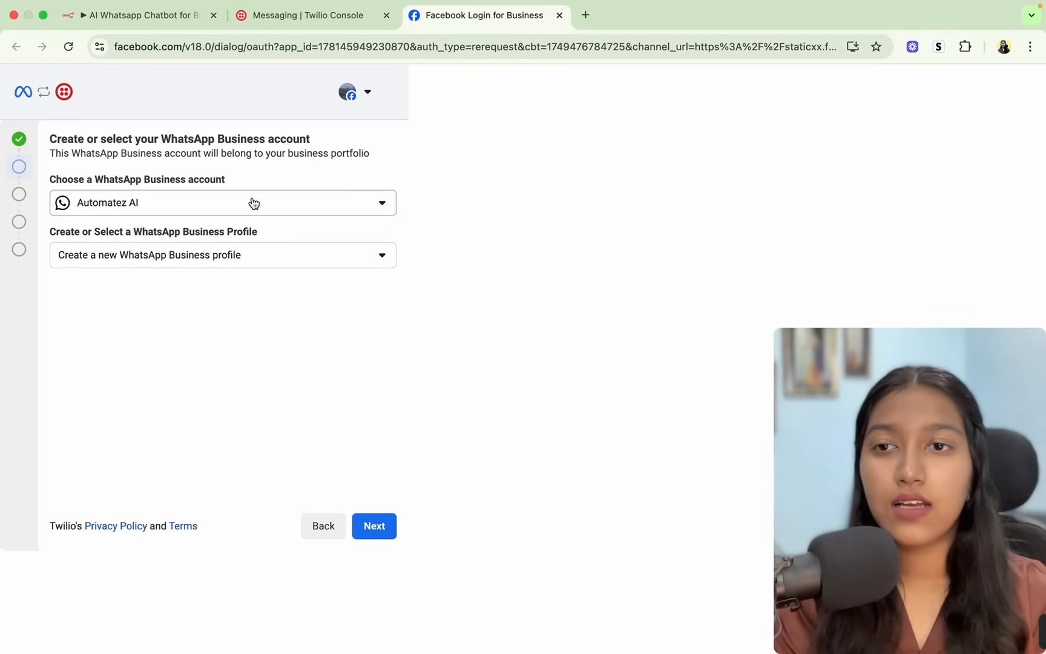
Choose to create a WhatsApp Business account with a new WhatsApp Business profile, and submit the selection
left_click_drag(80, 182, 222, 193)
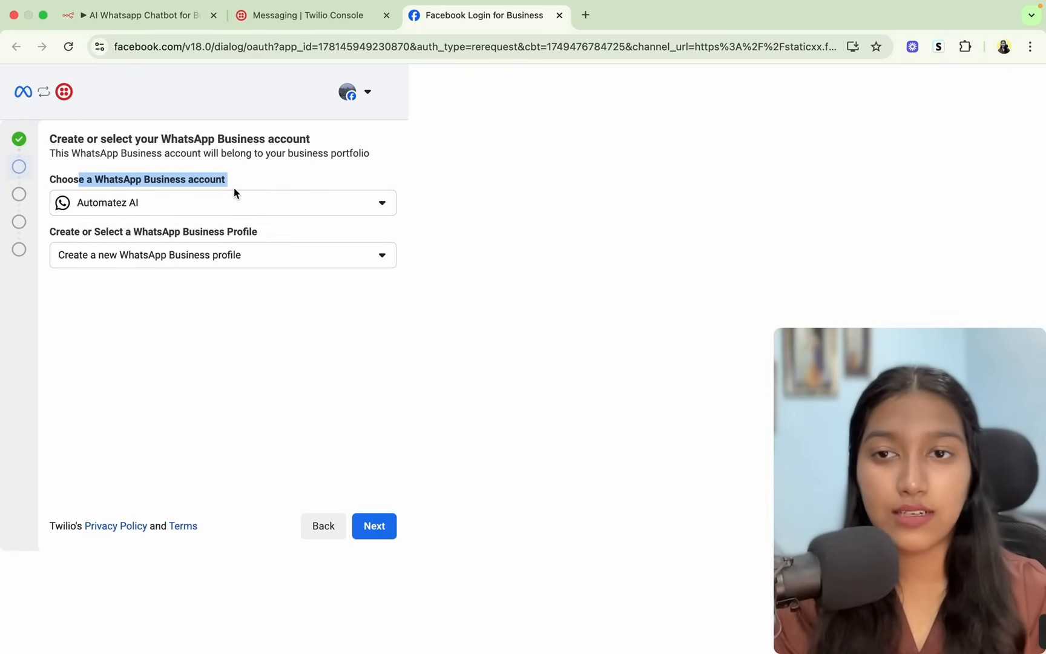
left_click(235, 213)
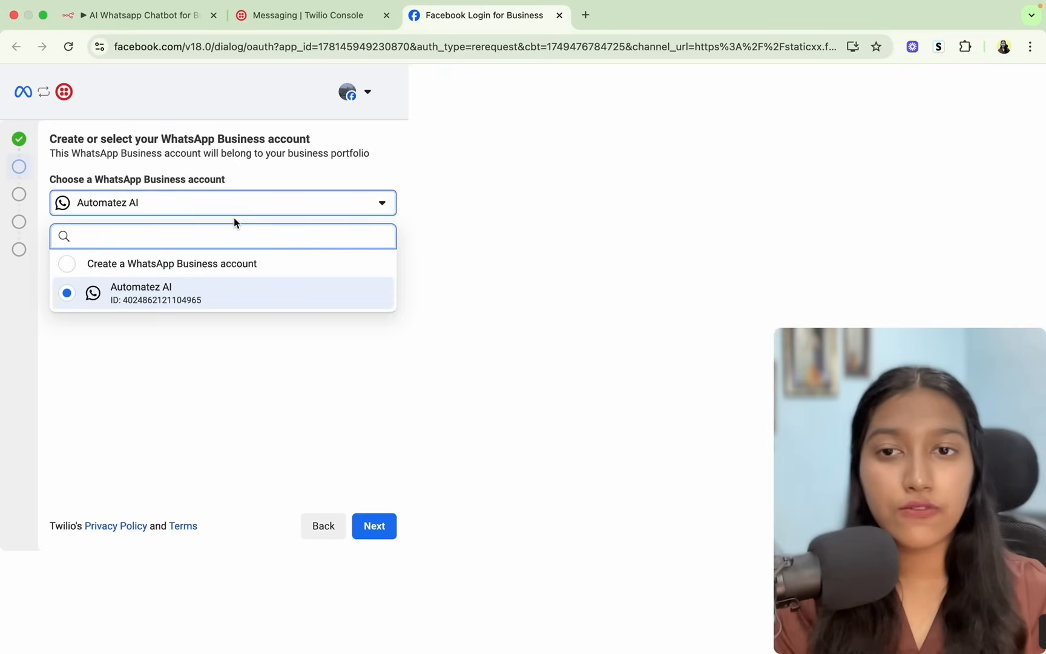
left_click(239, 266)
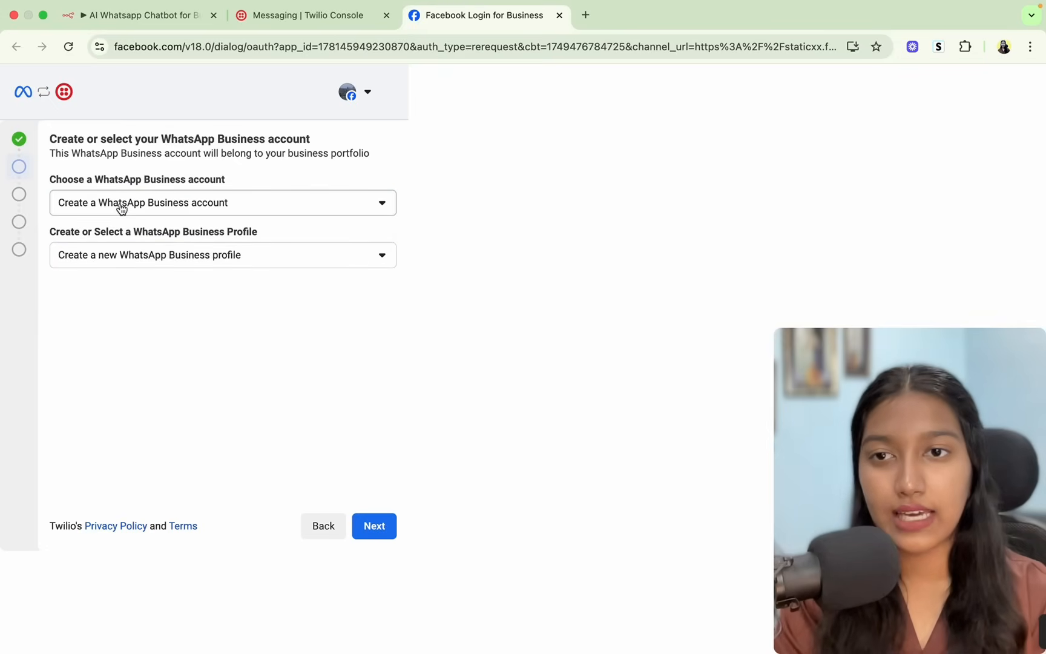
left_click(152, 259)
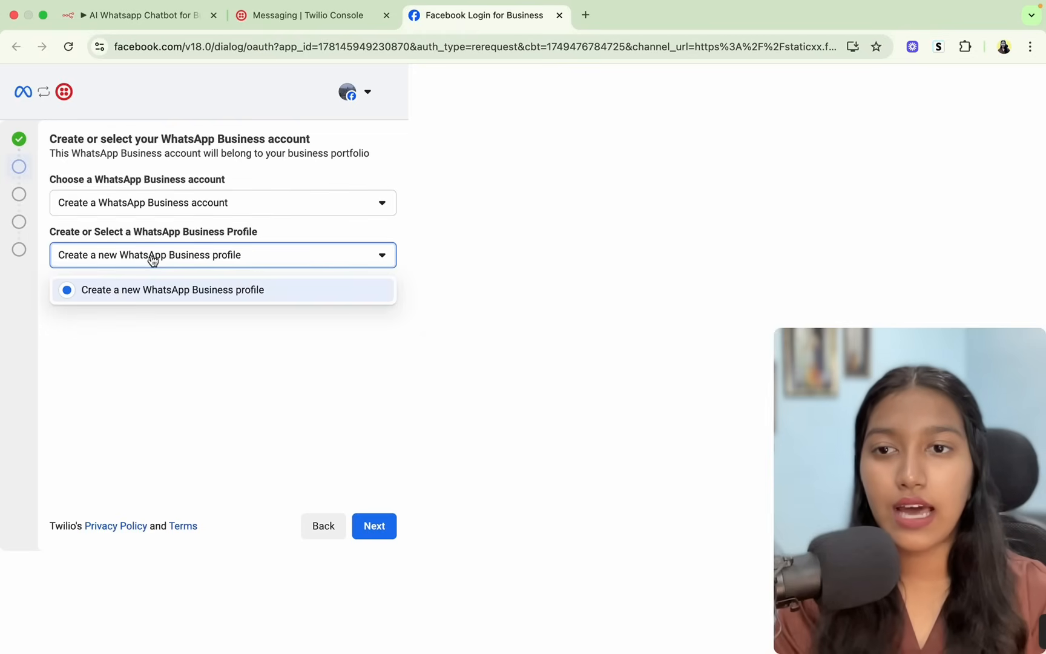
left_click(175, 289)
left_click(371, 523)
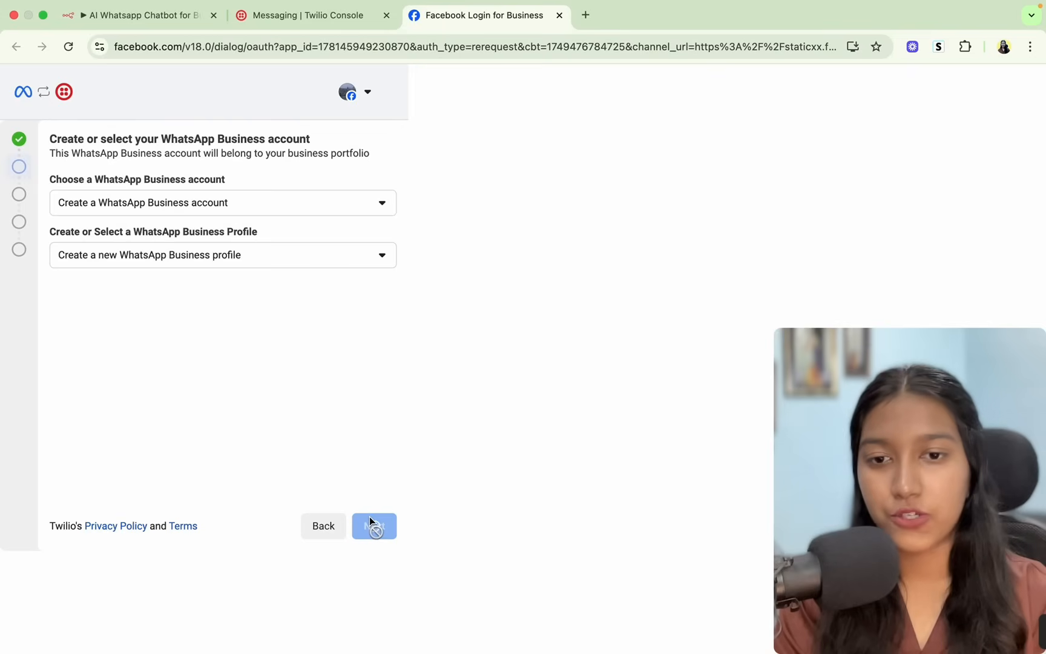
Review the account name, display name and category choices for a new WhatsApp Business profile, and return to the previous stage
left_click(112, 249)
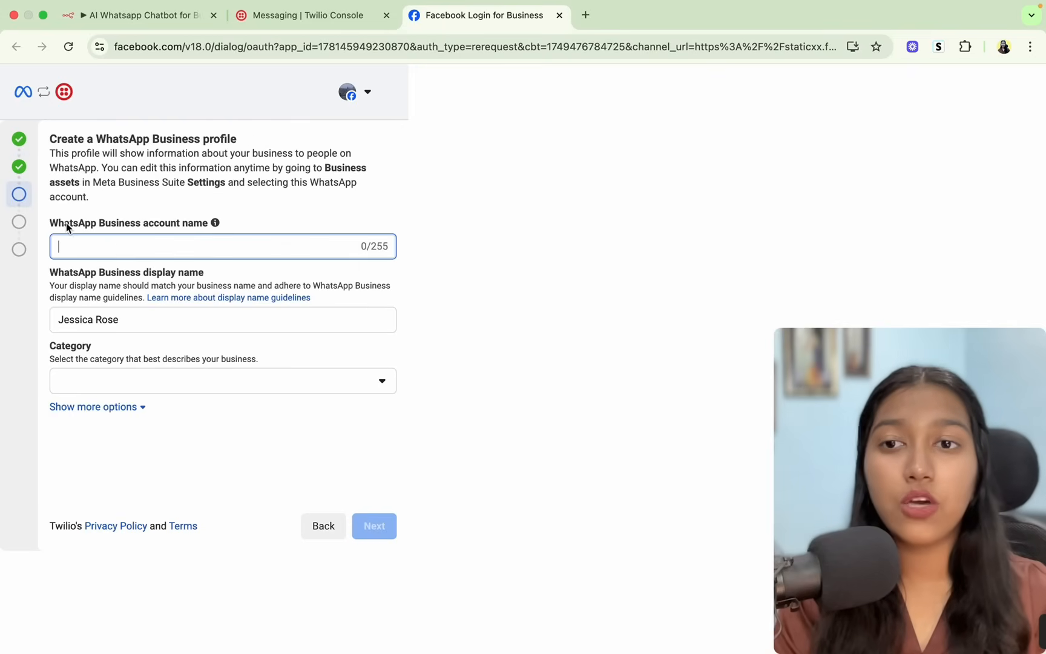
left_click_drag(67, 227, 200, 224)
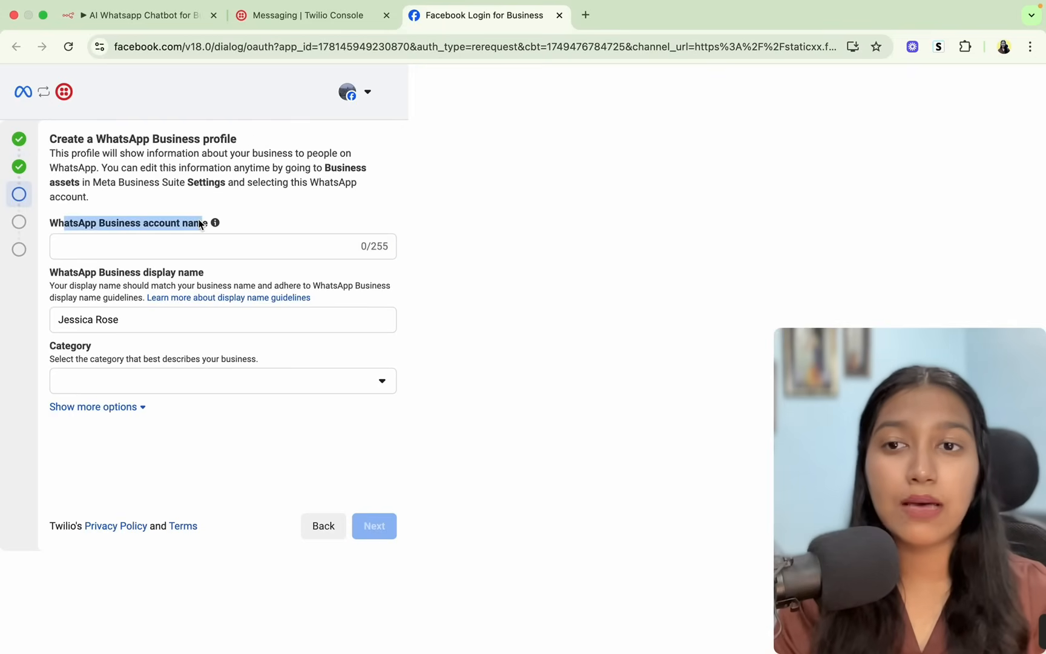
left_click(176, 245)
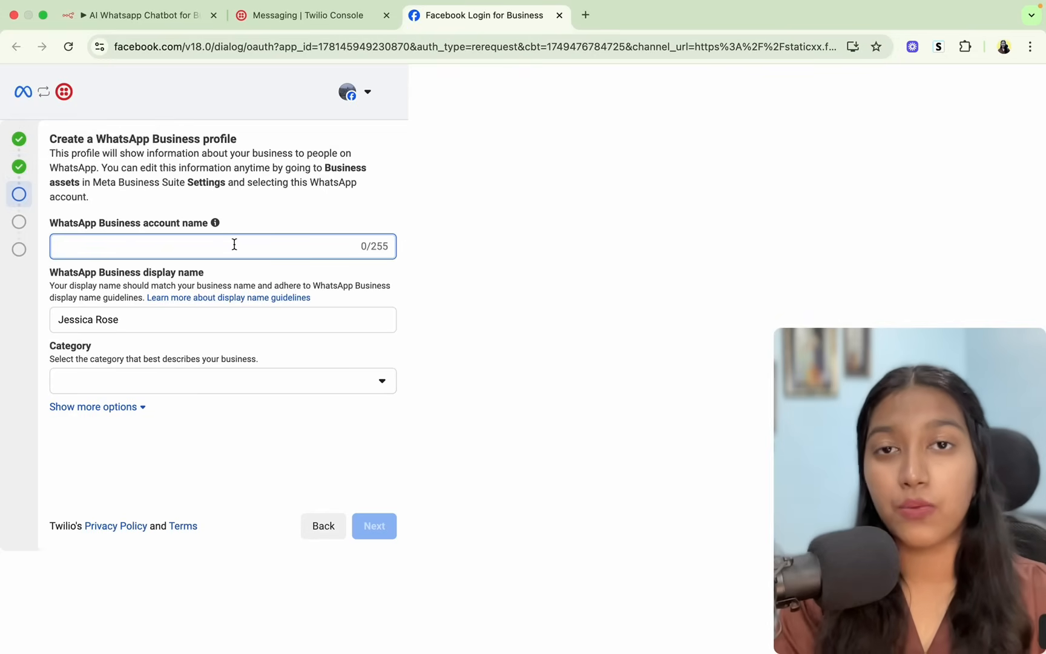
left_click(183, 382)
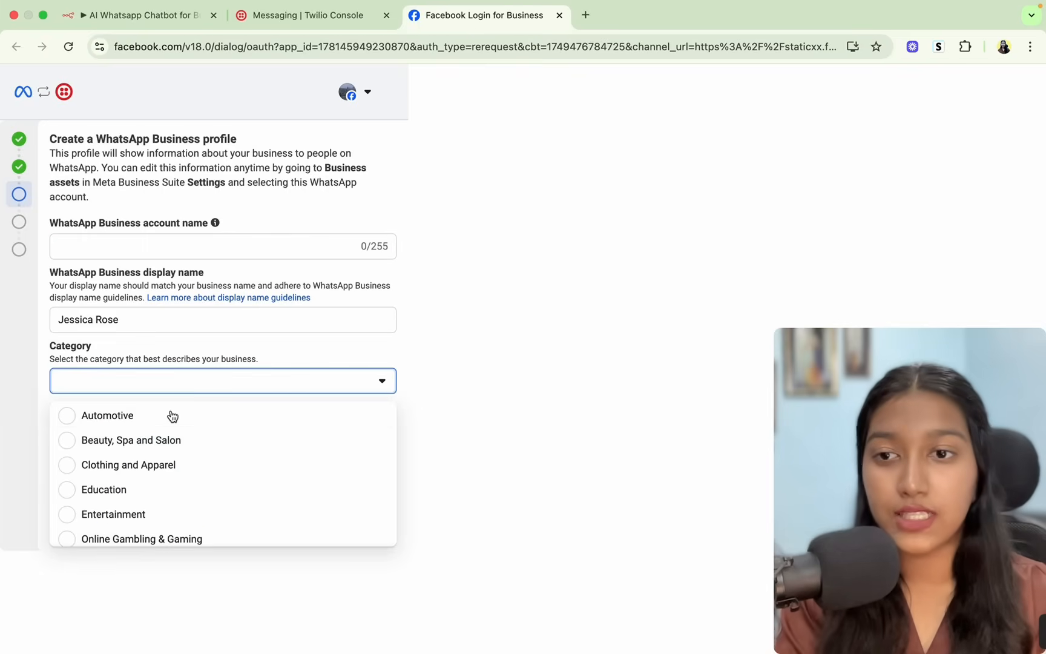
scroll(179, 478, "down", 6)
left_click(240, 362)
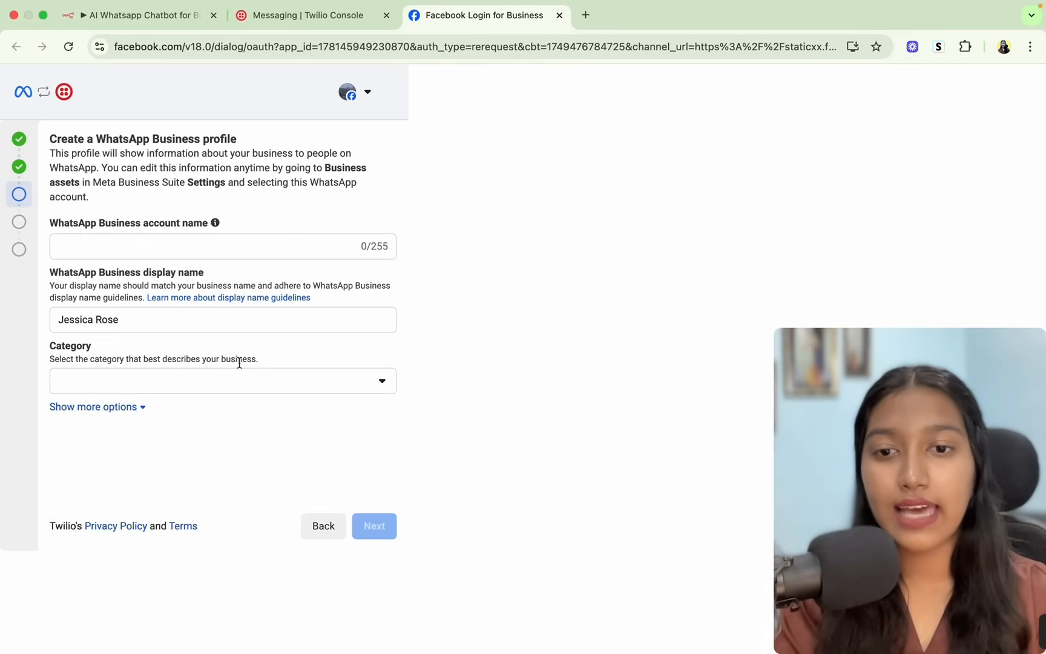
left_click(319, 524)
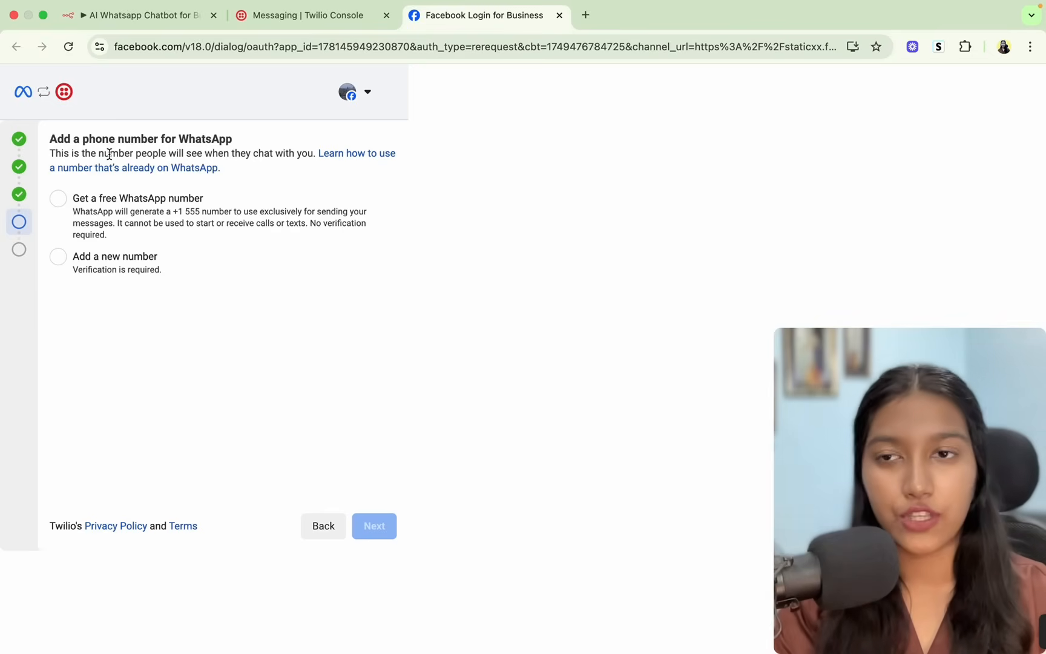
Copy the Twilio phone number to register and submit it in Facebook as a new WhatsApp number verified by text message
left_click(299, 17)
scroll(492, 404, "down", 3)
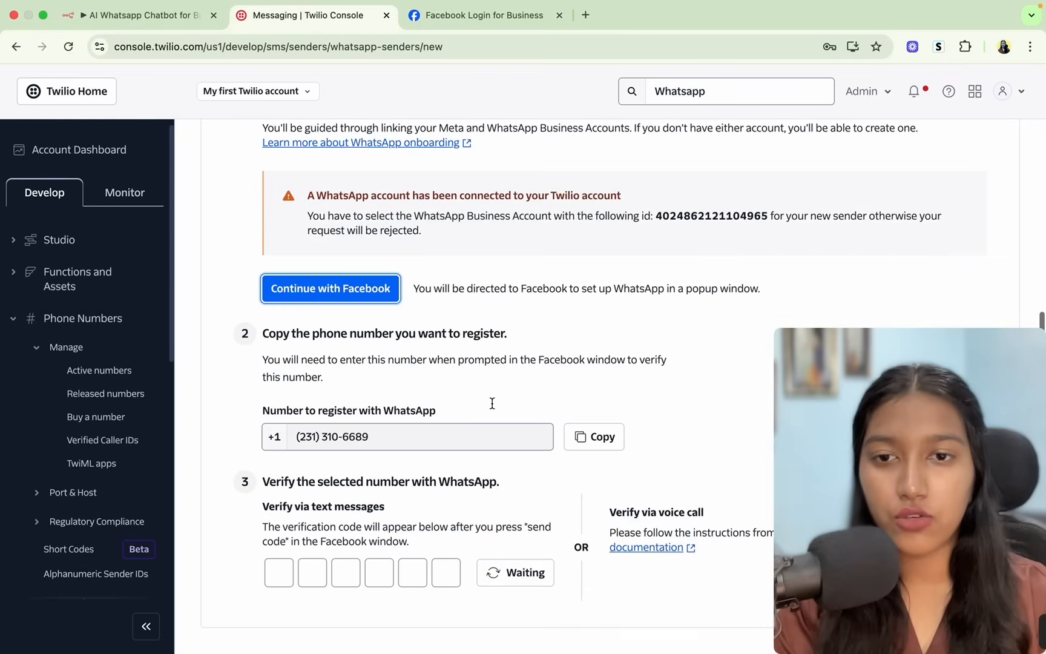
left_click(581, 437)
left_click(471, 17)
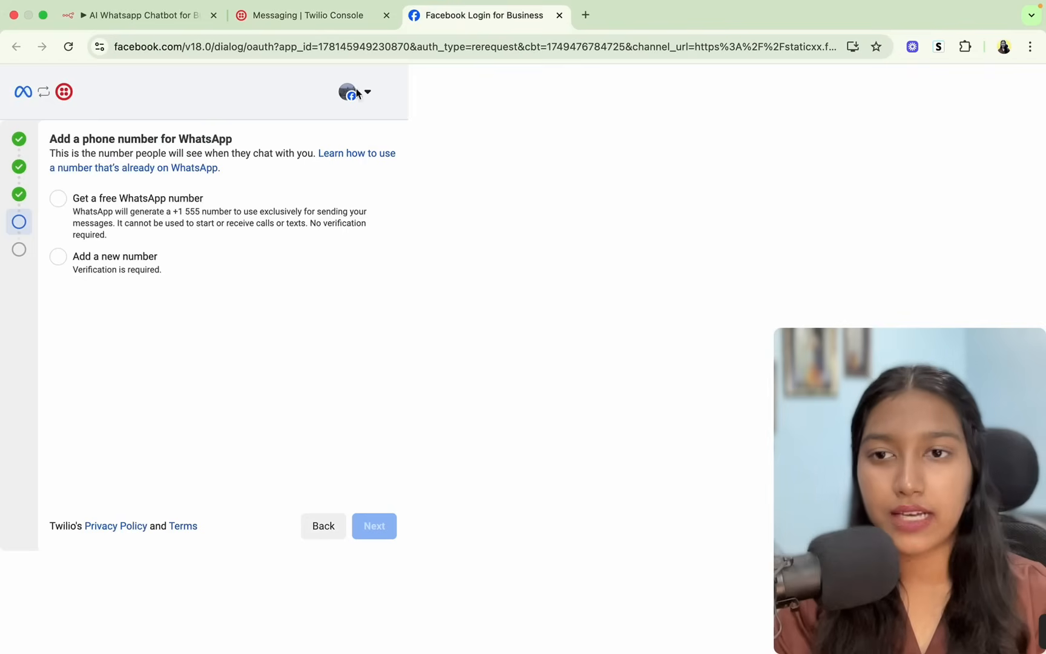
left_click(95, 260)
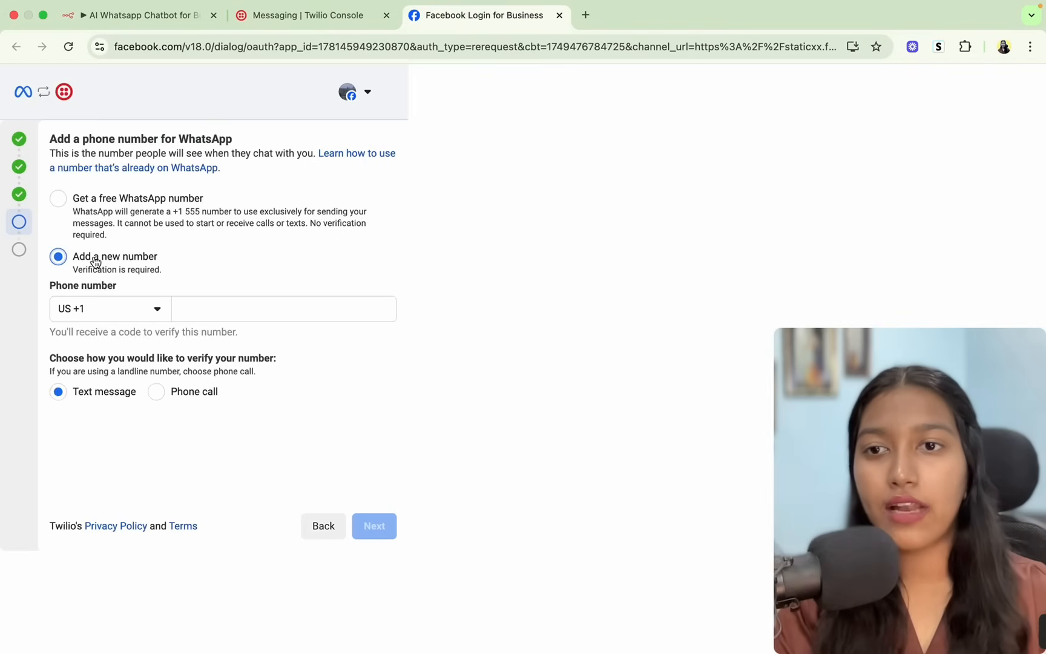
left_click(231, 309)
key("super+v")
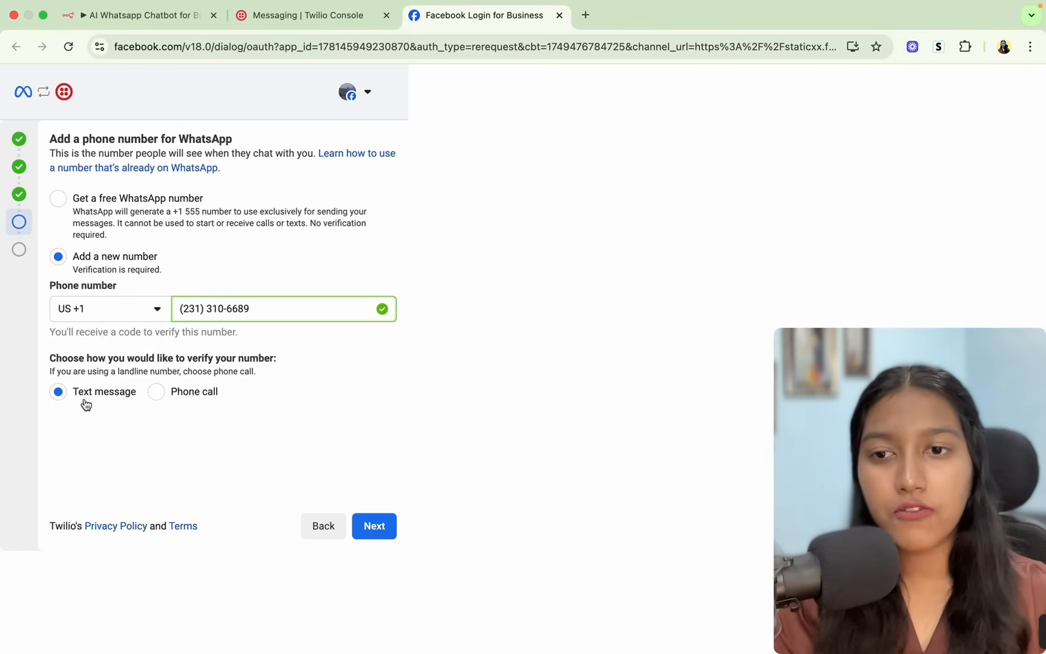
left_click(374, 526)
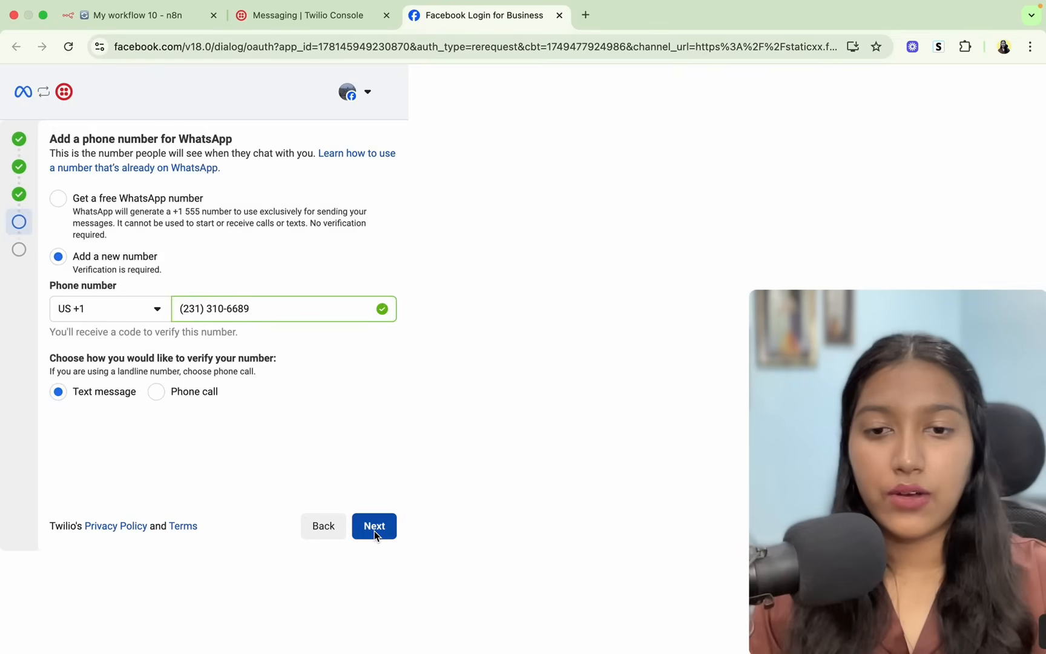
left_click(374, 530)
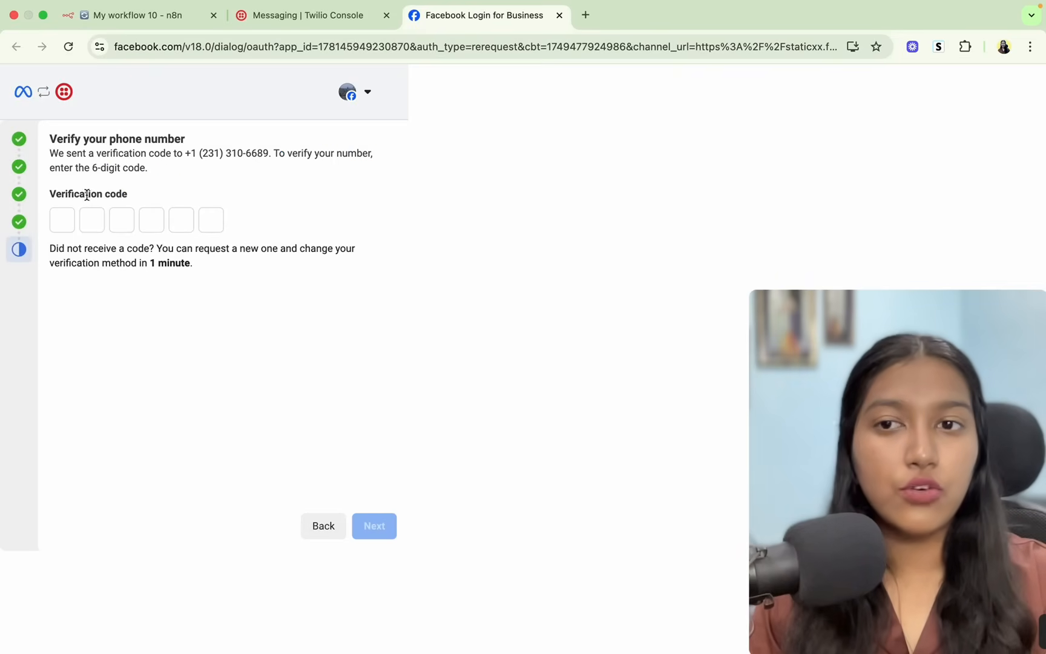
Copy the verification code received in the Twilio Console and submit it in Facebook to verify the phone number
left_click(280, 14)
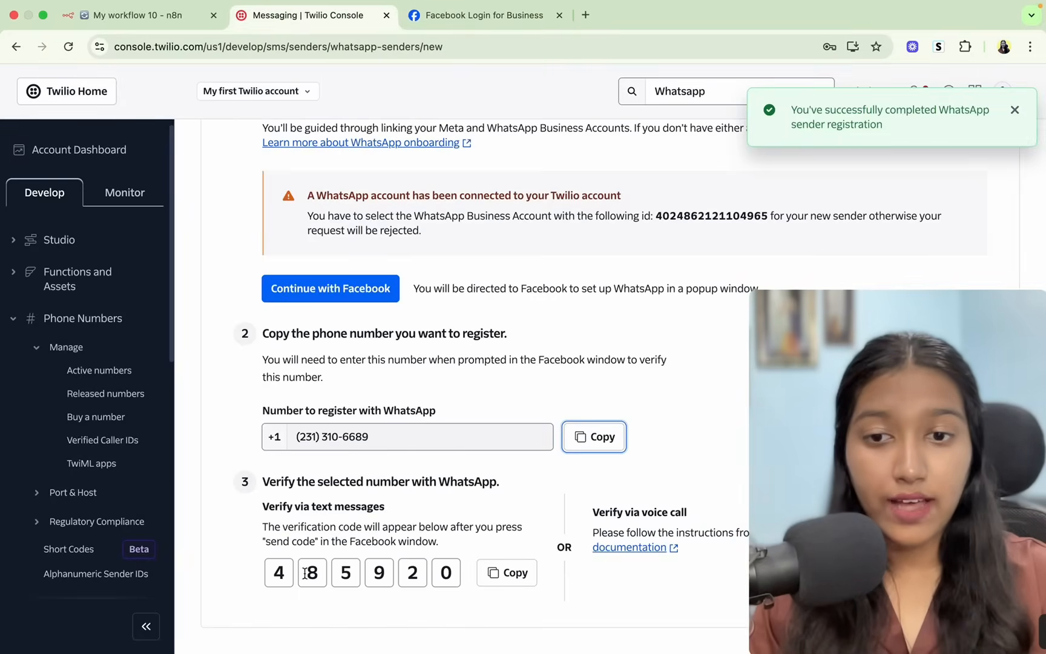
left_click_drag(275, 570, 450, 573)
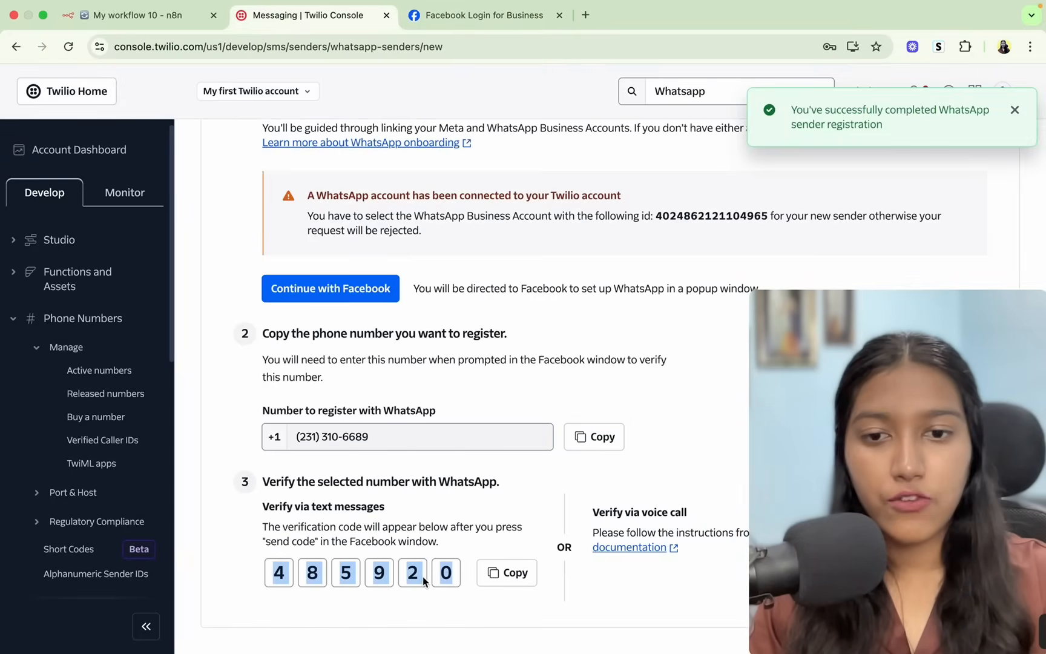
left_click(498, 578)
left_click(456, 9)
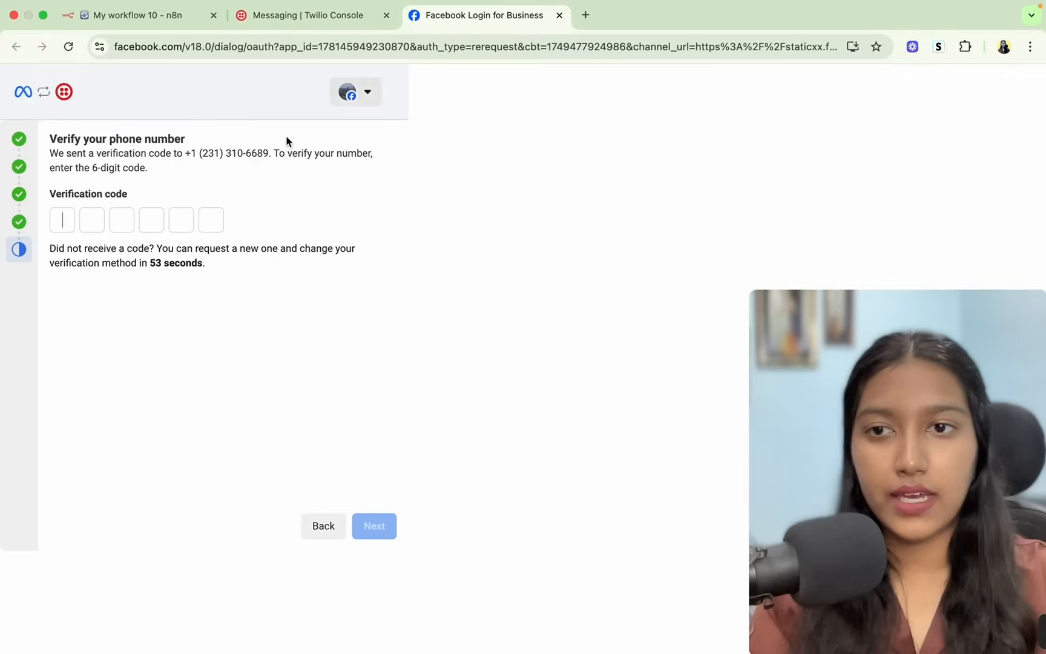
key("super+v")
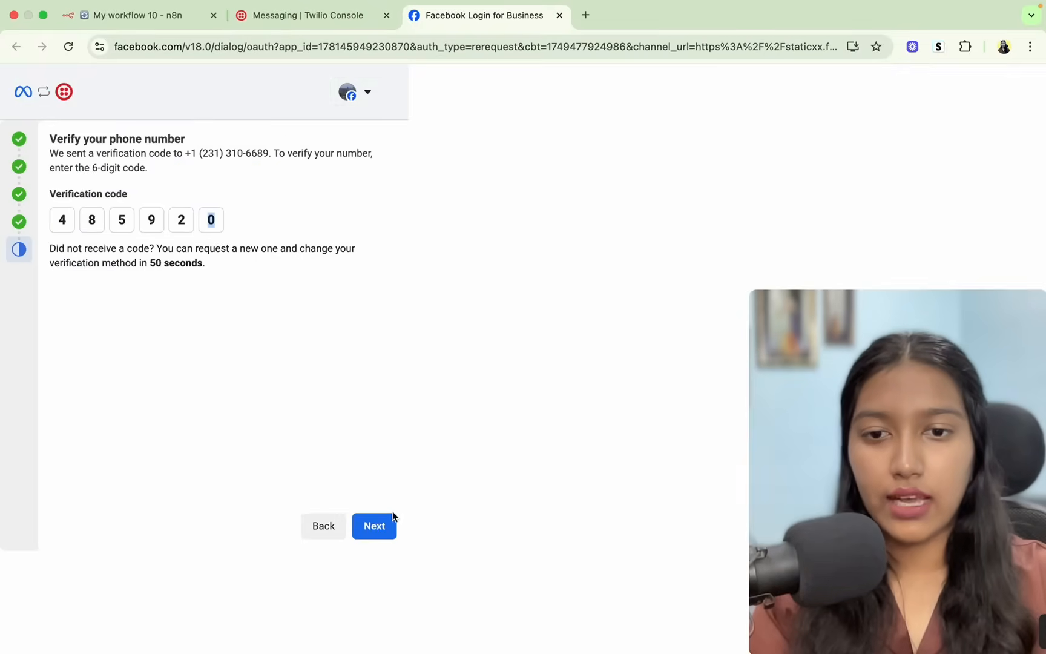
left_click(381, 521)
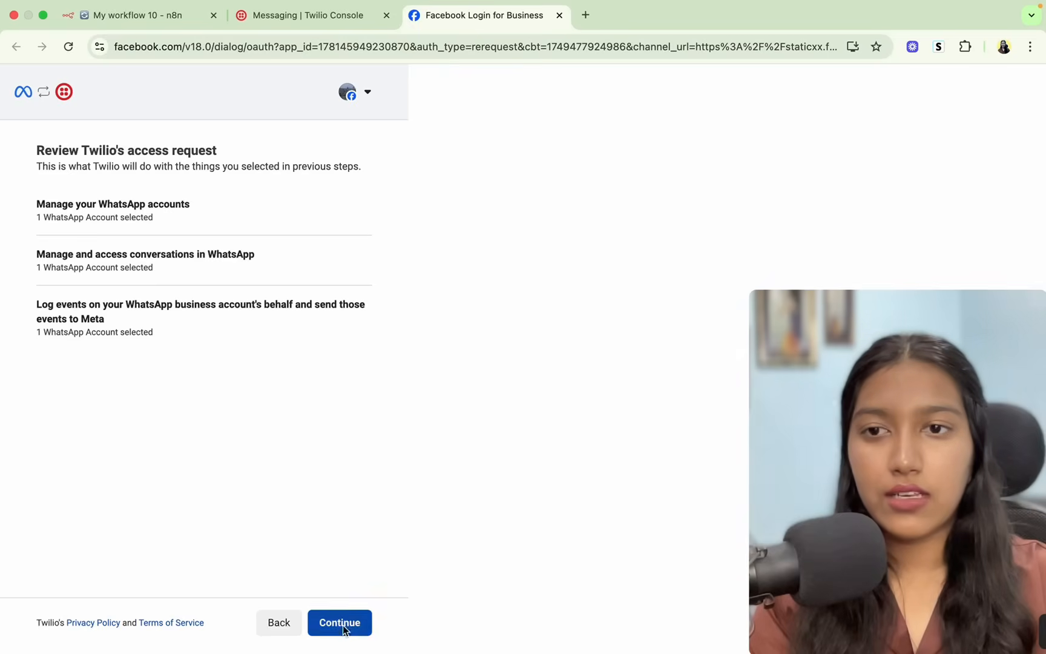
Approve Twilio's access request, finish the WhatsApp onboarding, and check the new number's sender status in the Twilio Console
left_click(343, 625)
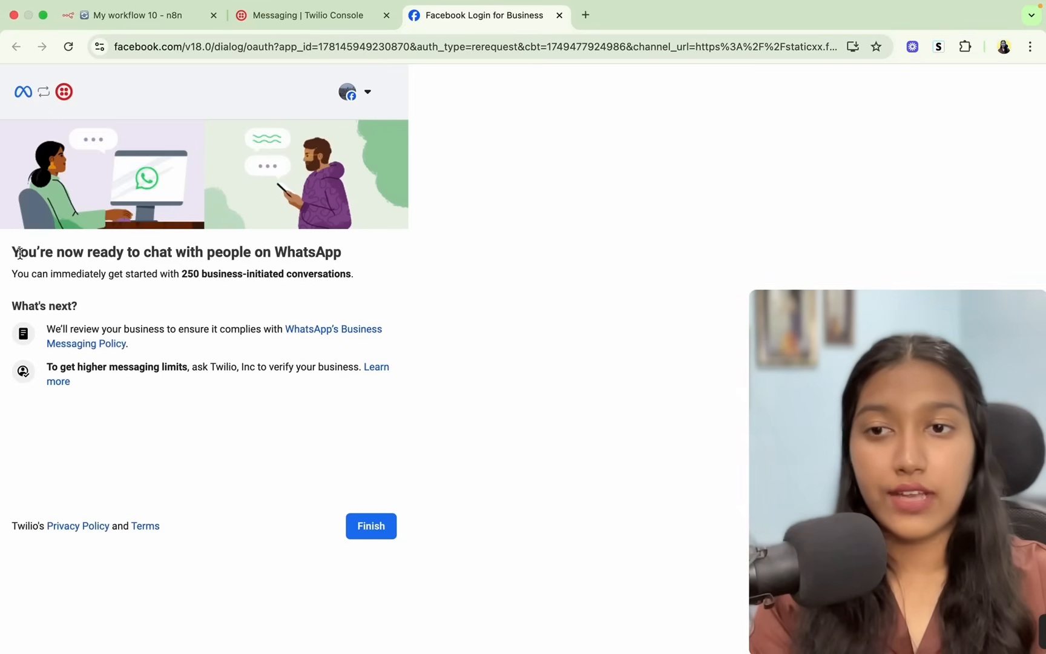
left_click_drag(20, 253, 264, 253)
left_click(376, 532)
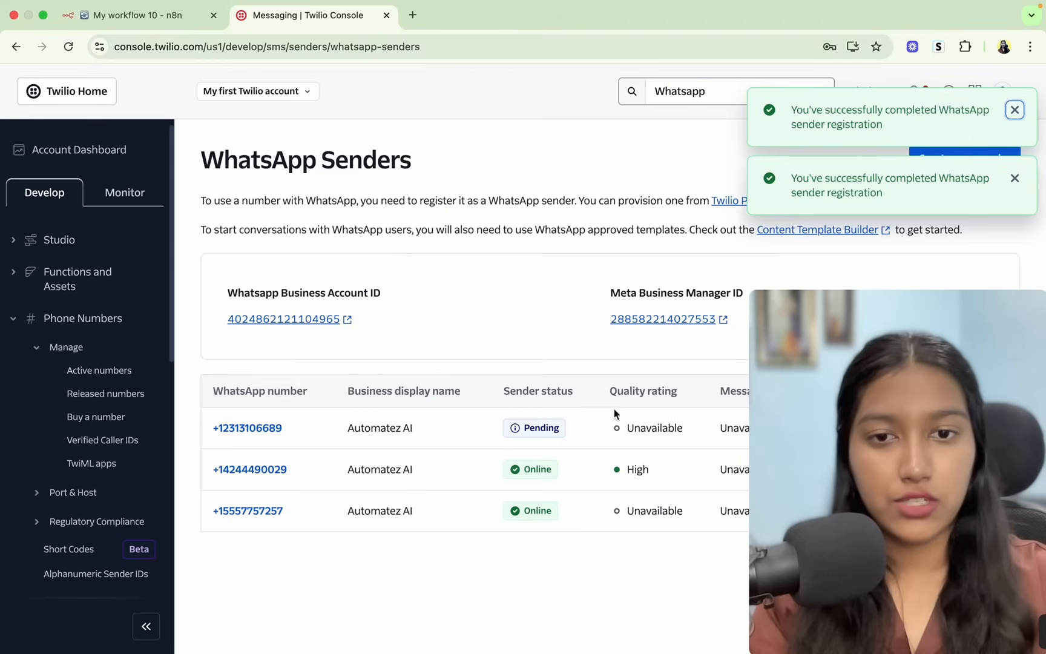
mouse_move(519, 427)
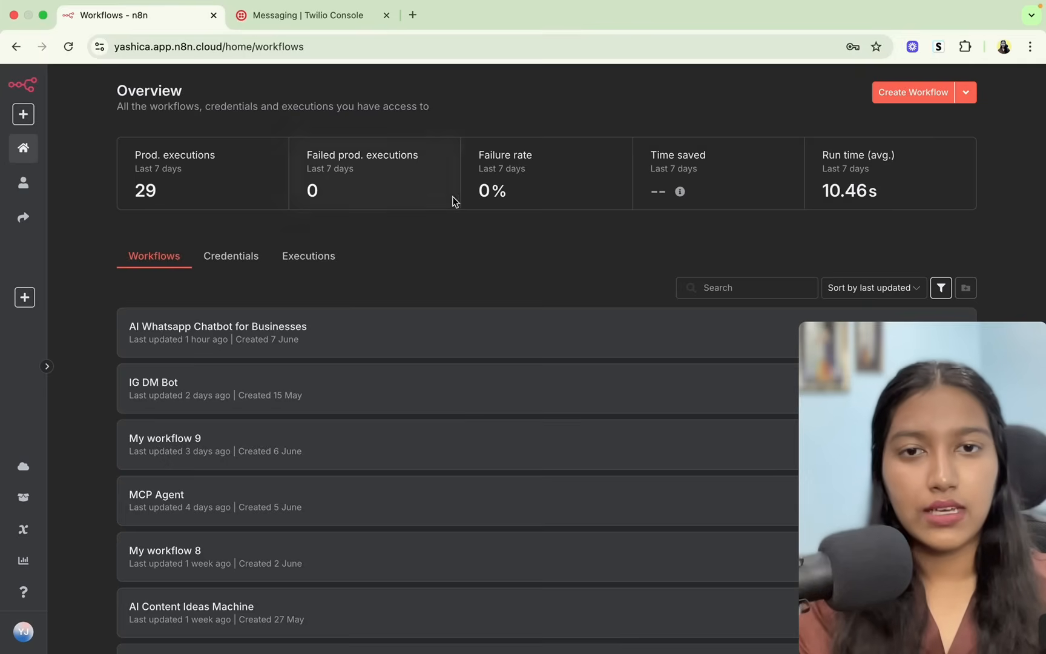
Create a new workflow in n8n and add the Twilio trigger On new sms as its first step
left_click(902, 99)
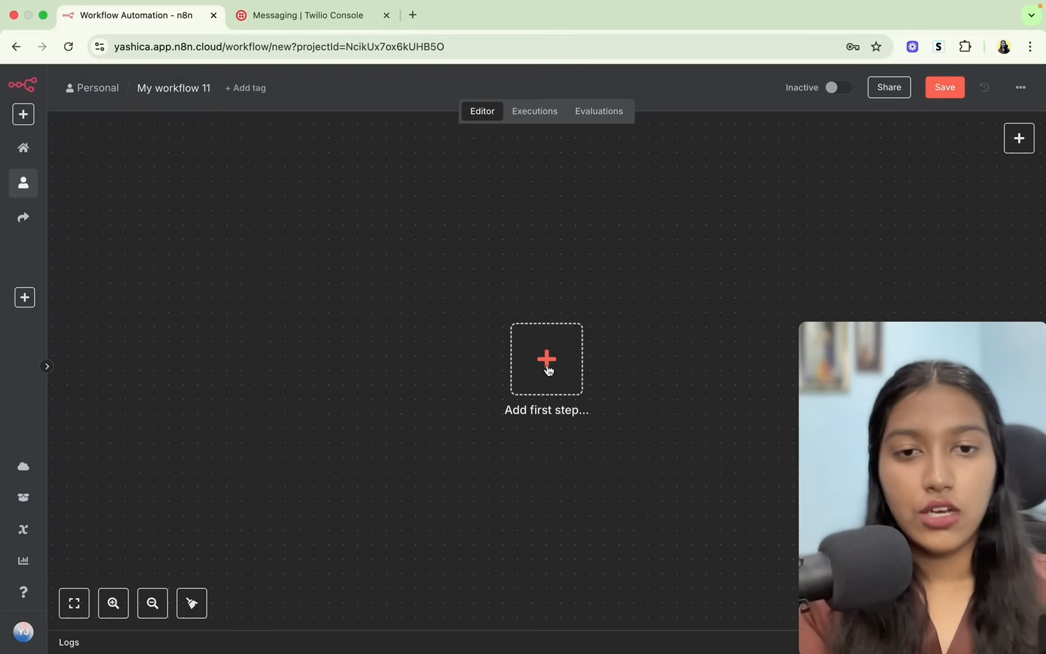
left_click(546, 366)
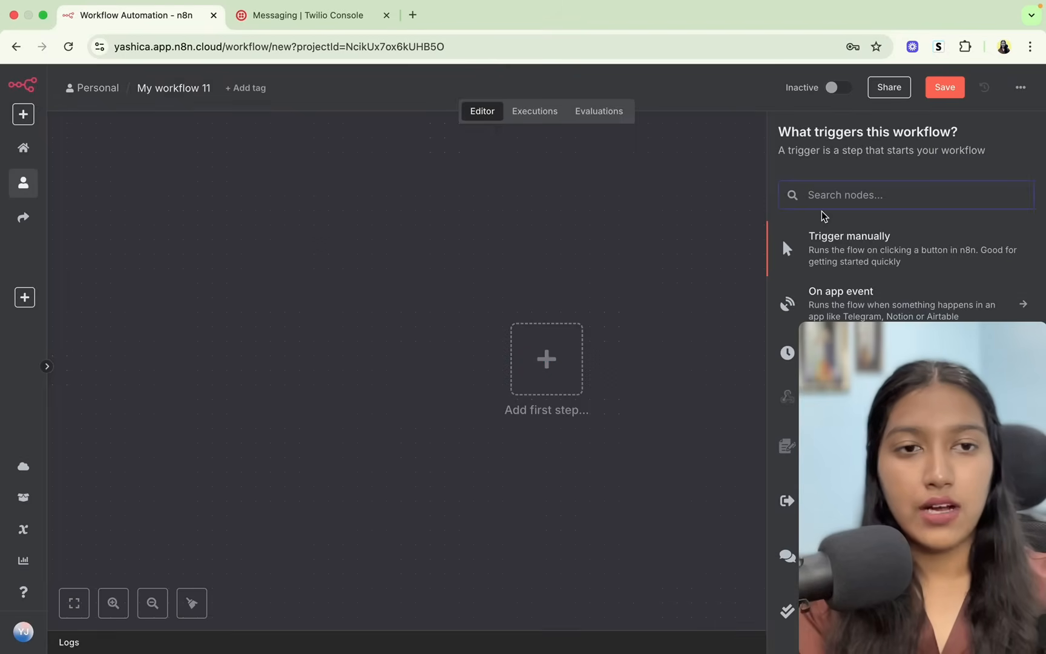
type("twil")
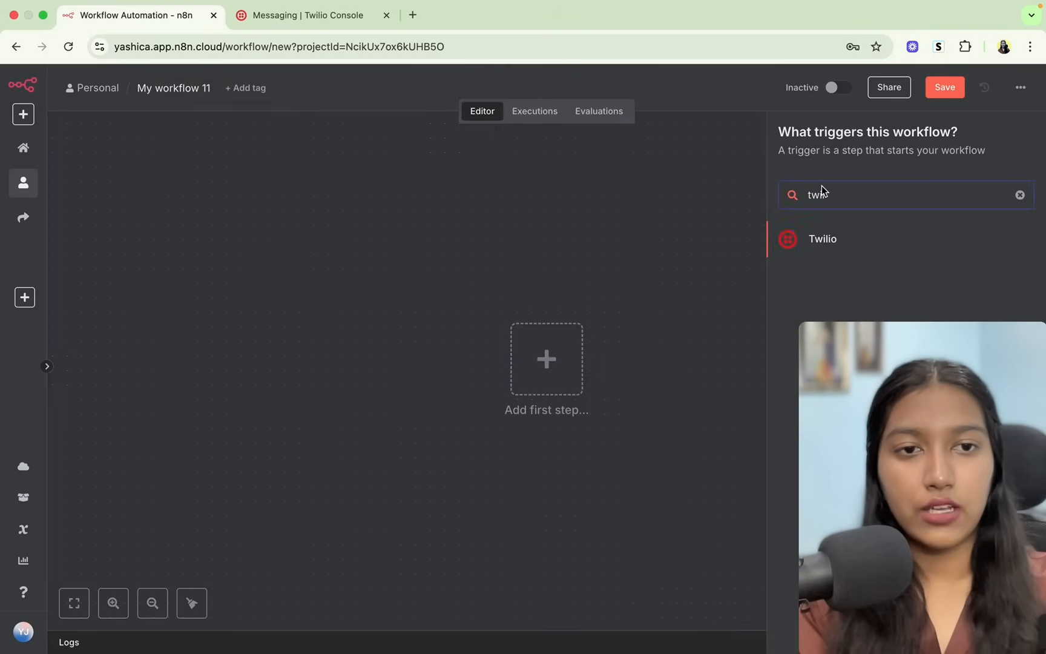
left_click(815, 249)
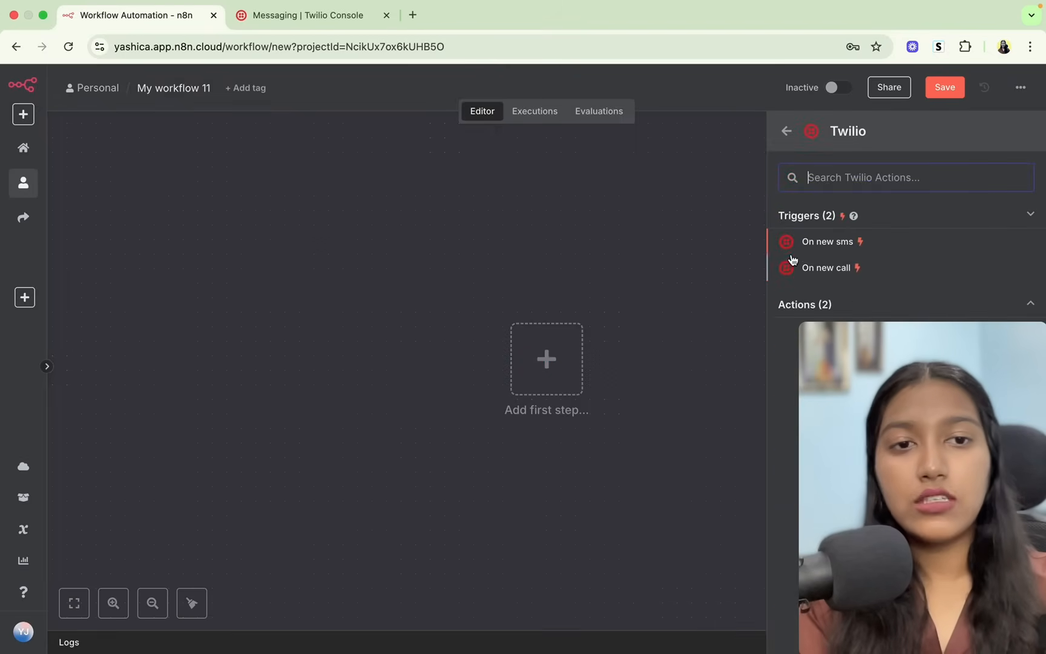
left_click_drag(785, 220, 834, 223)
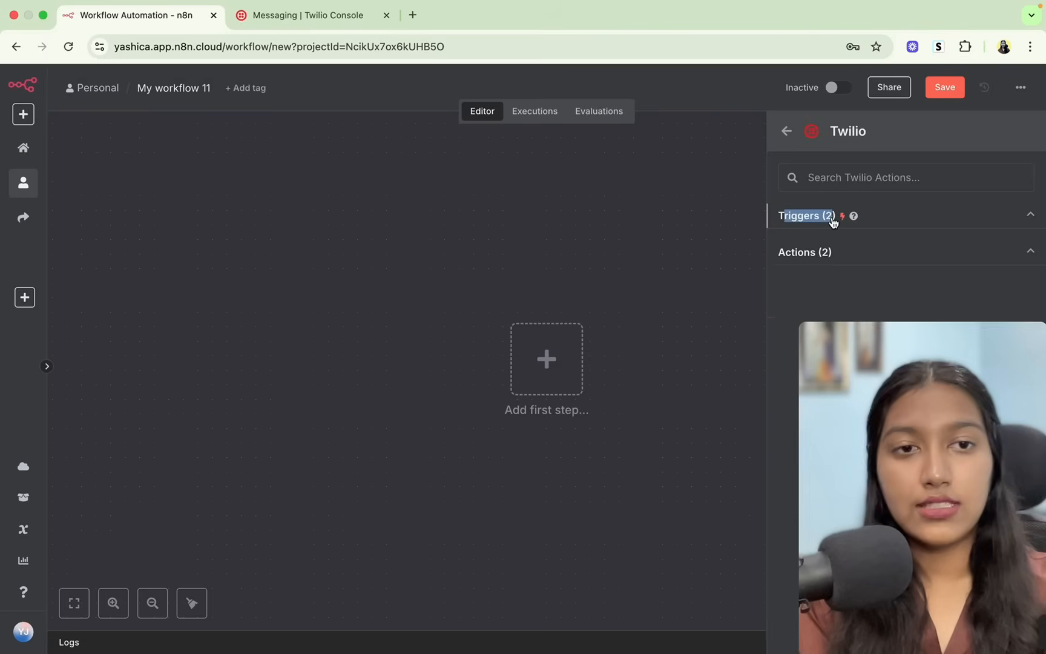
left_click(820, 221)
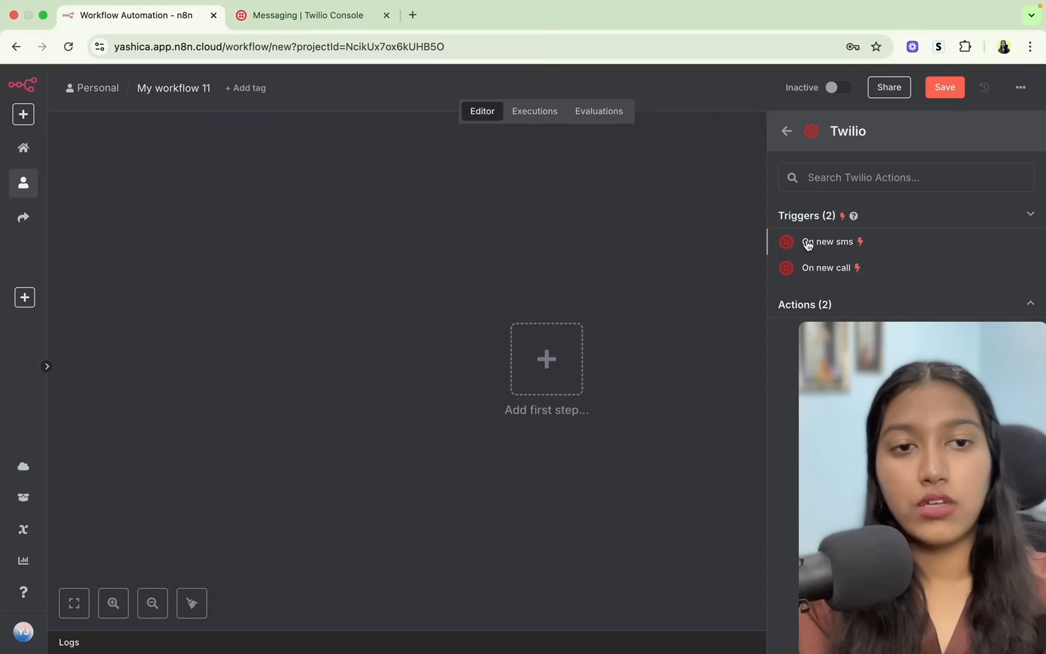
left_click(847, 248)
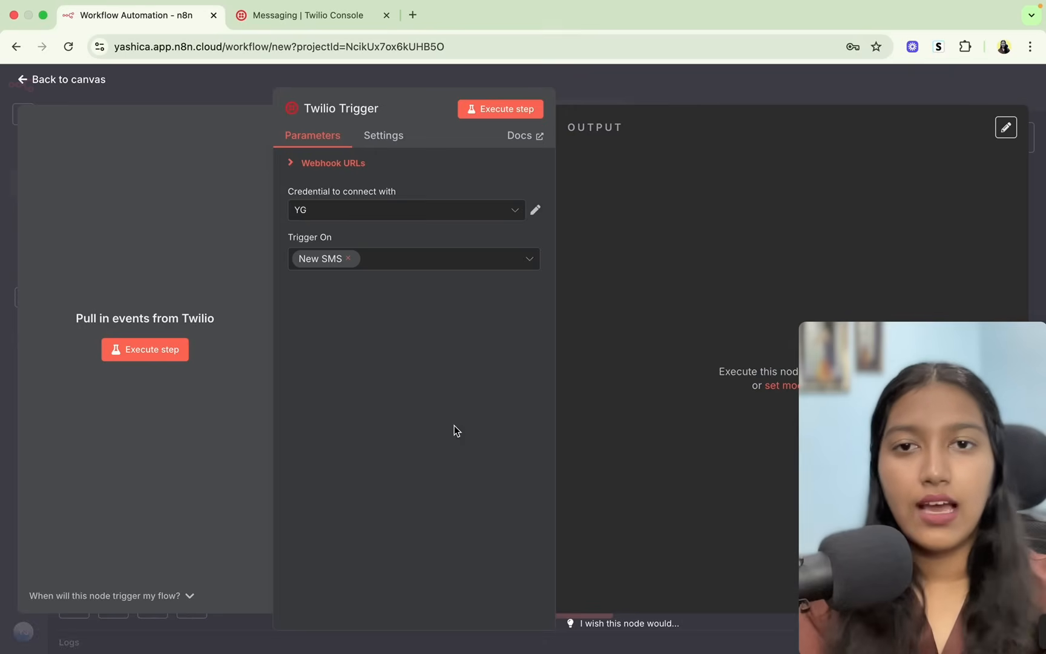
Create a new Twilio API credential for the trigger and fill its Account SID with the value copied from the Twilio account dashboard
left_click(361, 218)
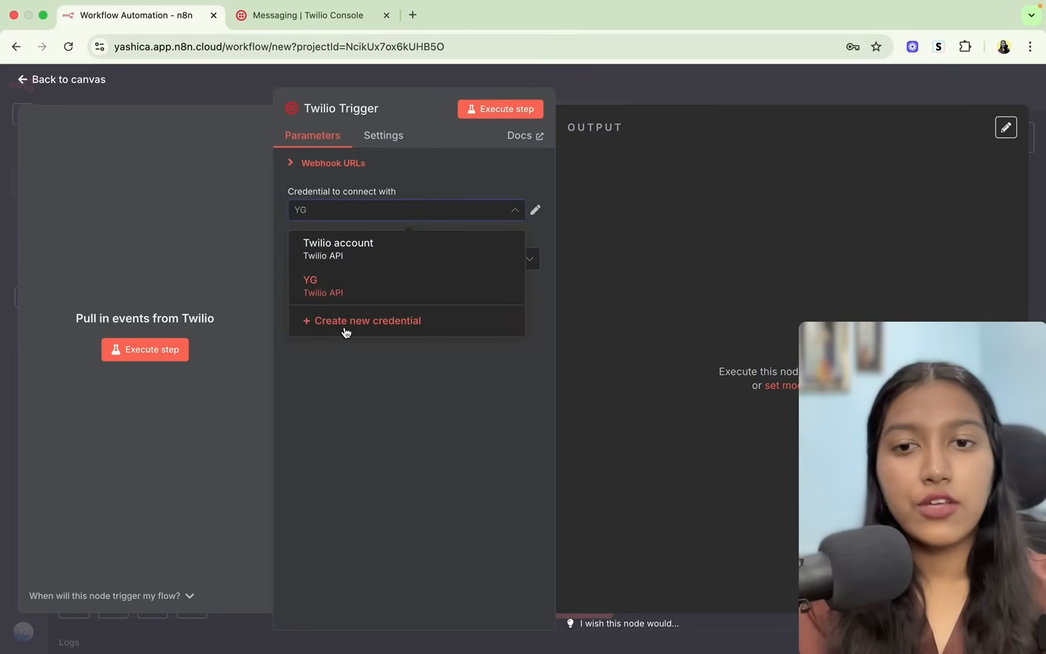
left_click(347, 327)
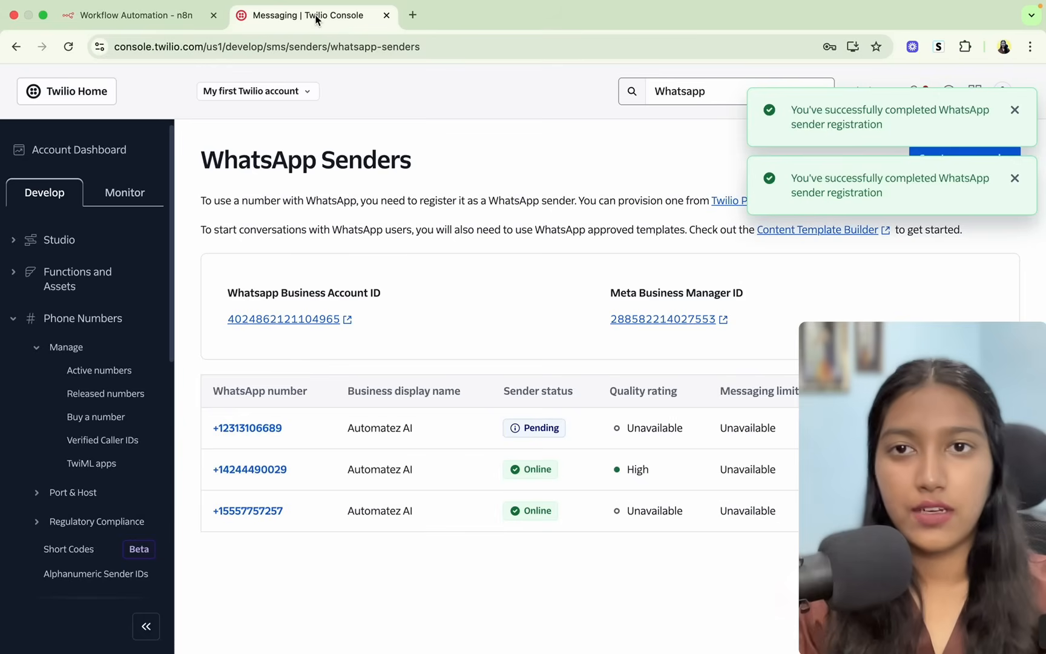
left_click(315, 17)
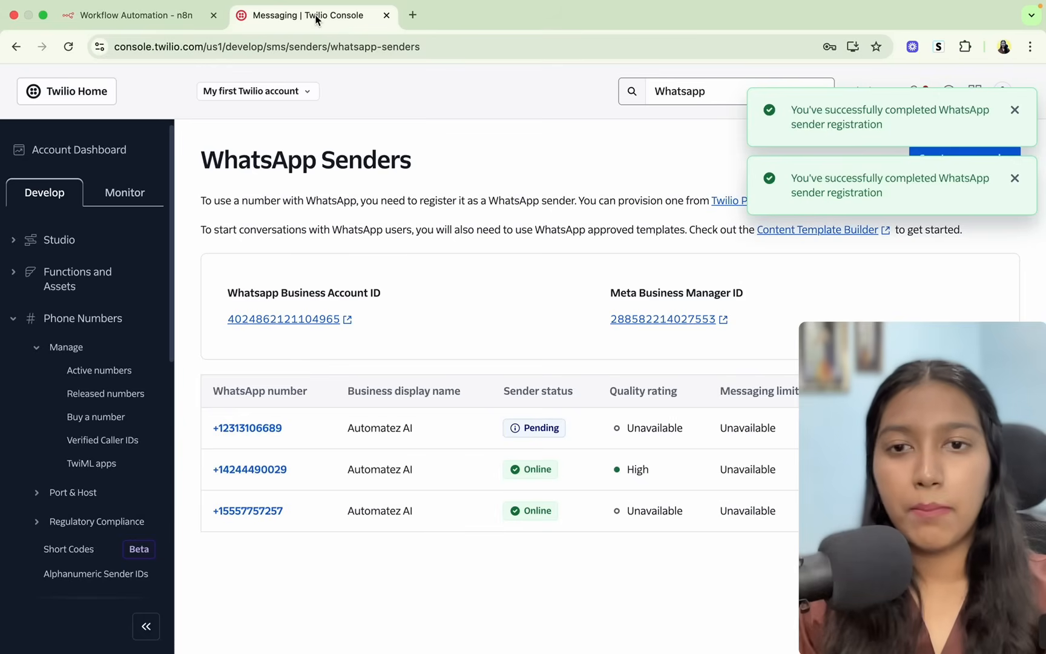
left_click(124, 154)
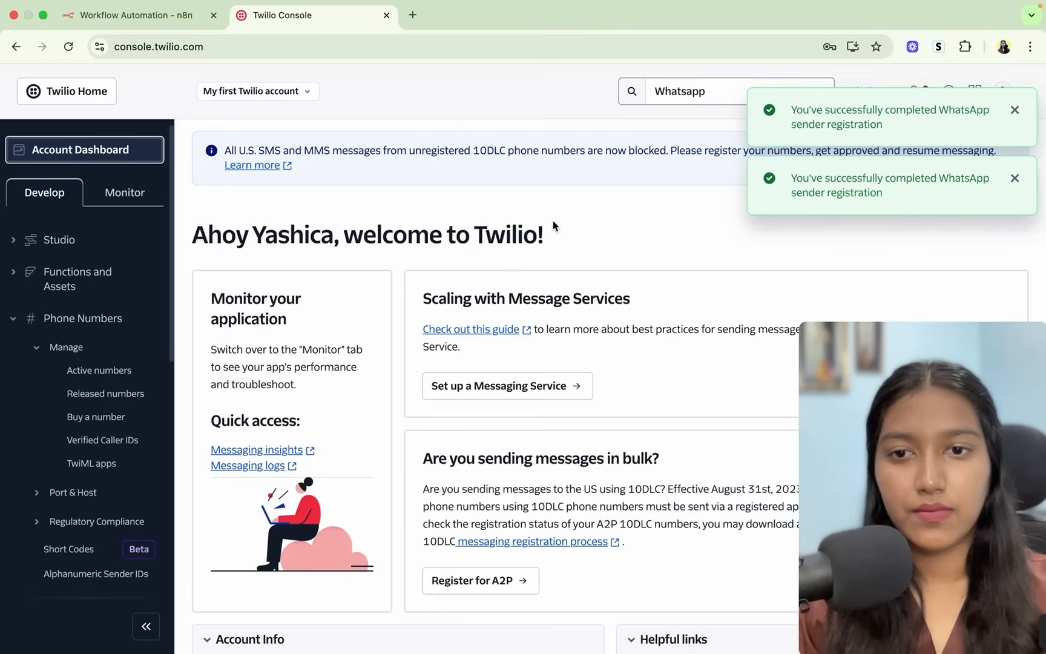
scroll(553, 222, "down", 5)
left_click(486, 404)
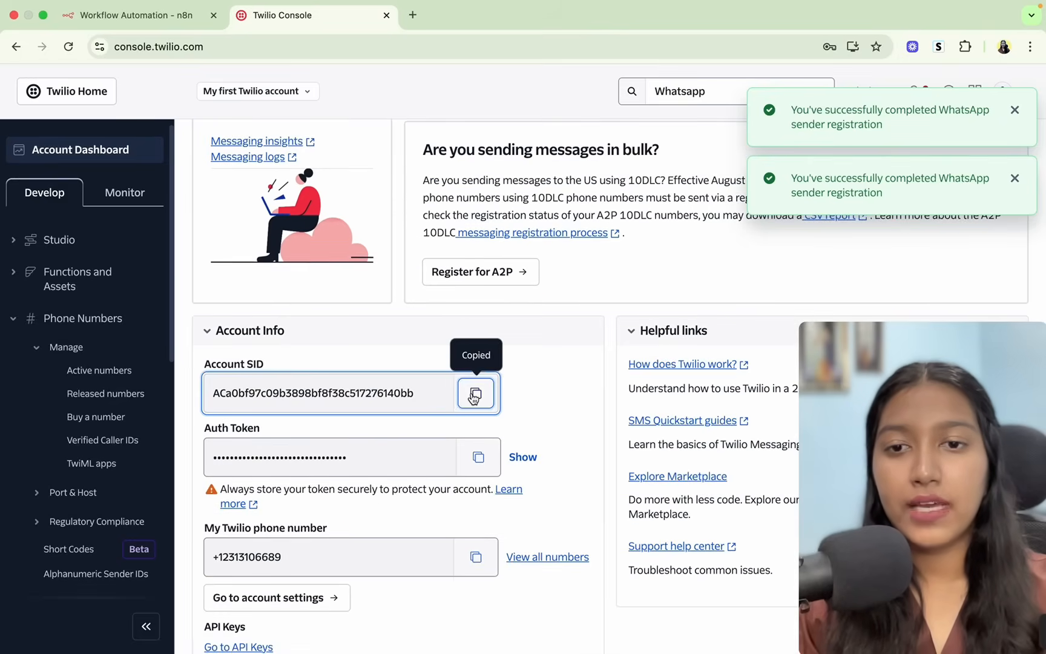
left_click(143, 9)
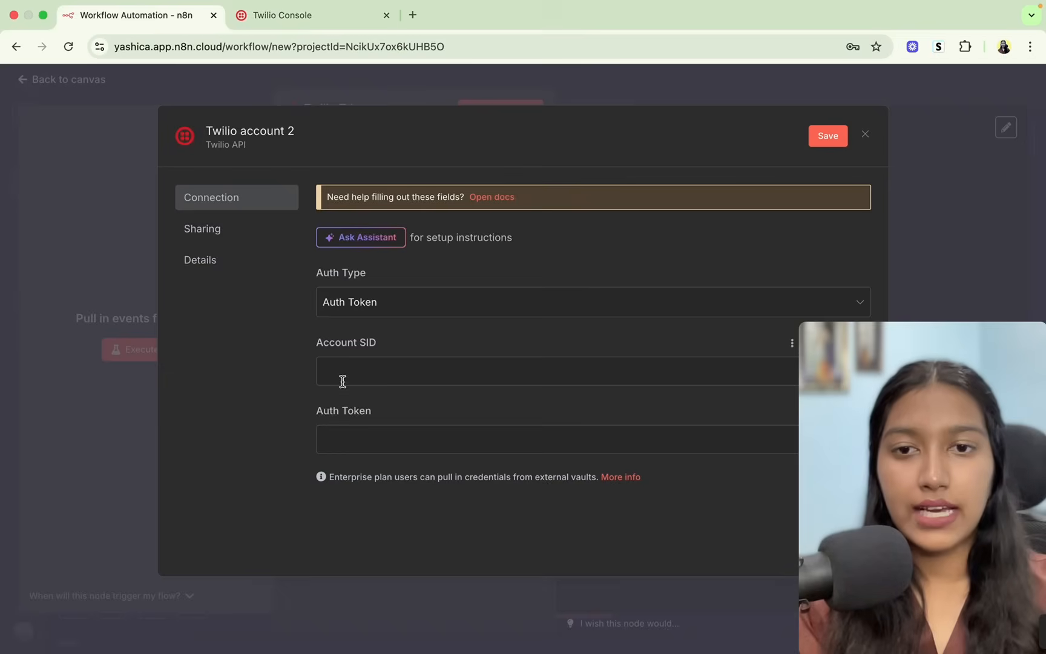
left_click(371, 363)
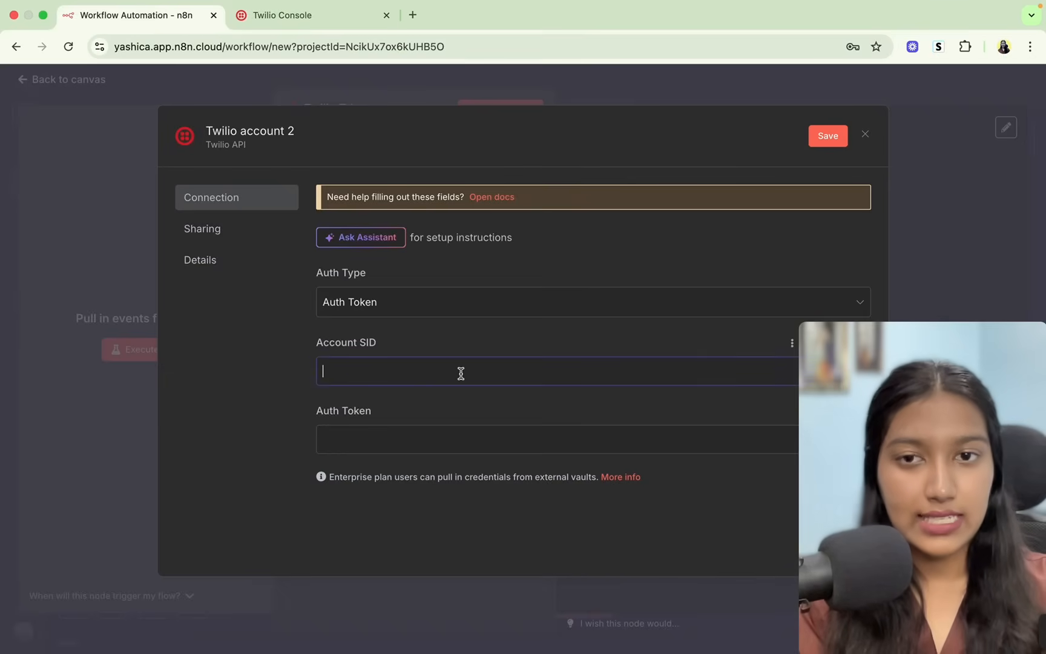
left_click(291, 14)
left_click(478, 438)
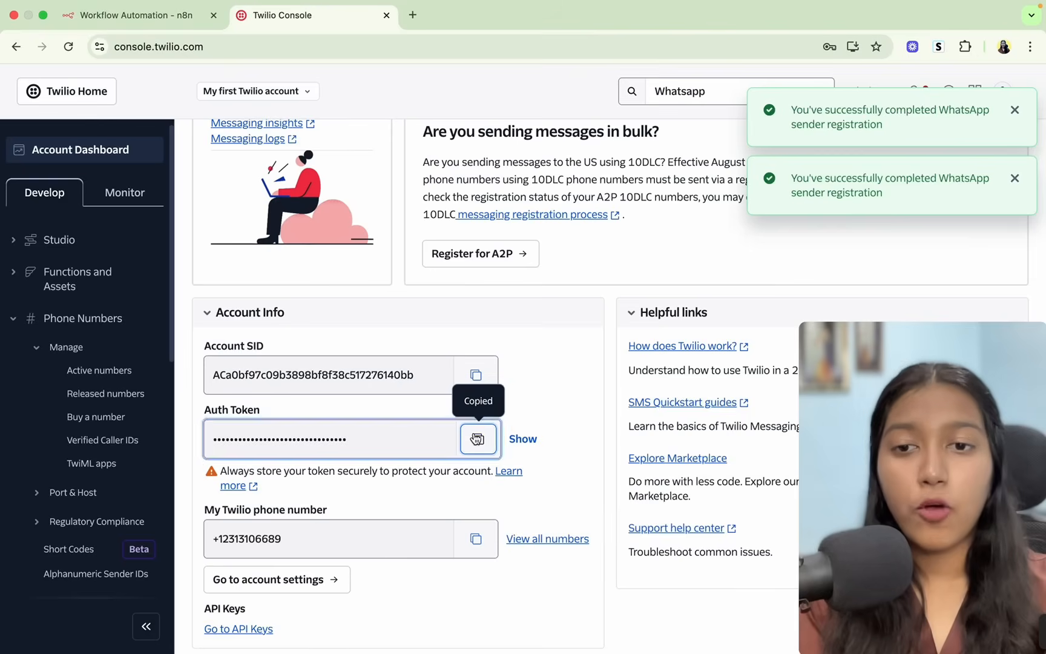
left_click(143, 15)
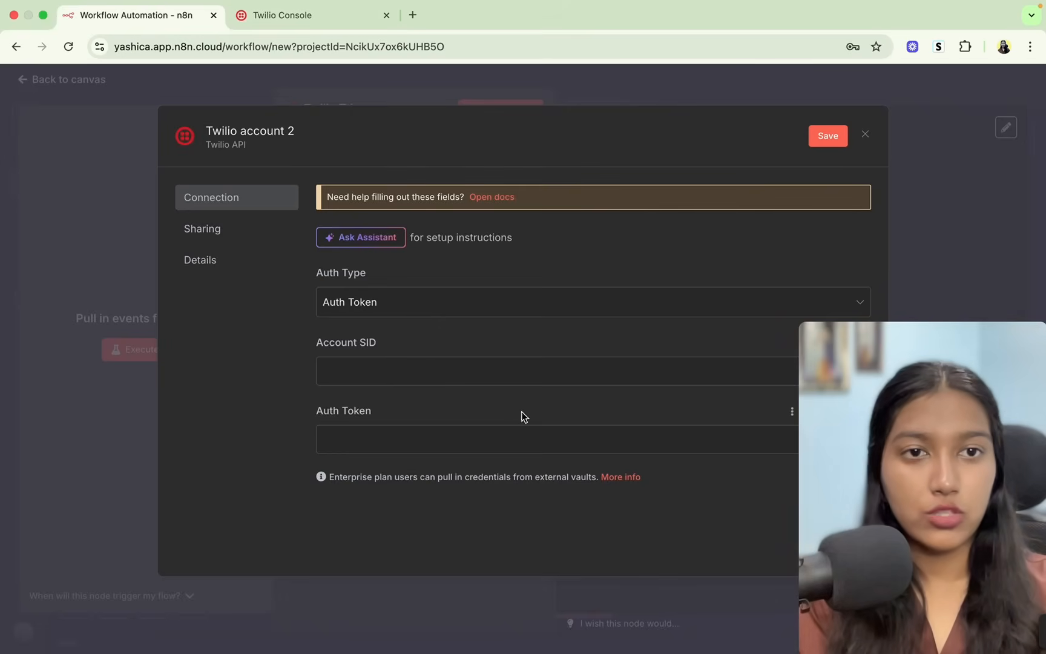
left_click(864, 133)
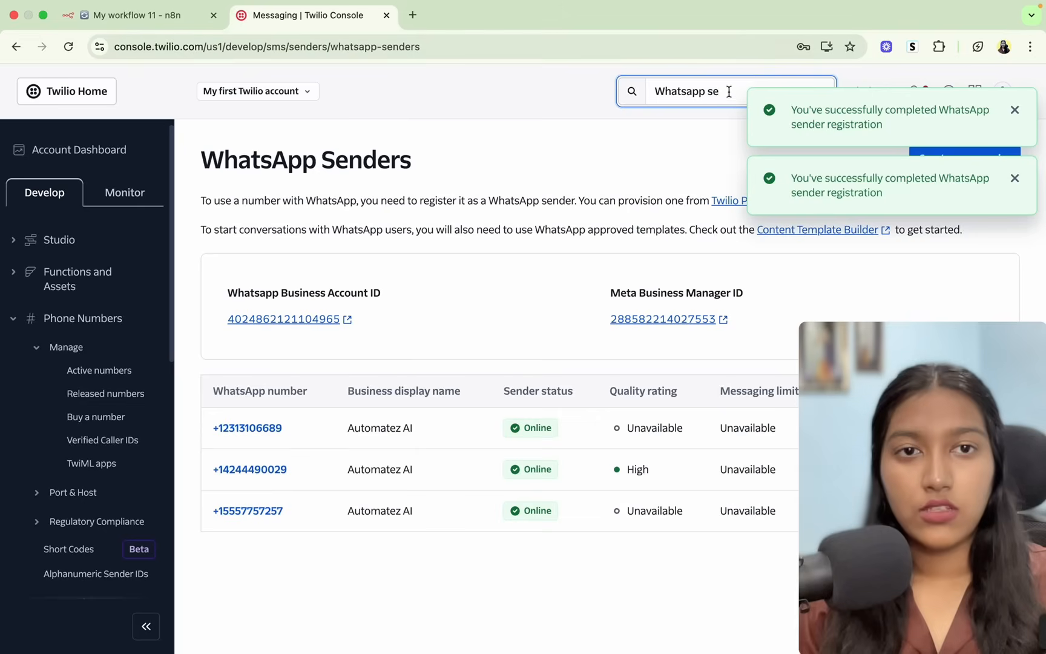
Check the sender status of the newly registered number in Twilio's WhatsApp Senders list
mouse_move(724, 92)
left_mouse_down()
mouse_move(648, 98)
mouse_move(724, 101)
left_mouse_up()
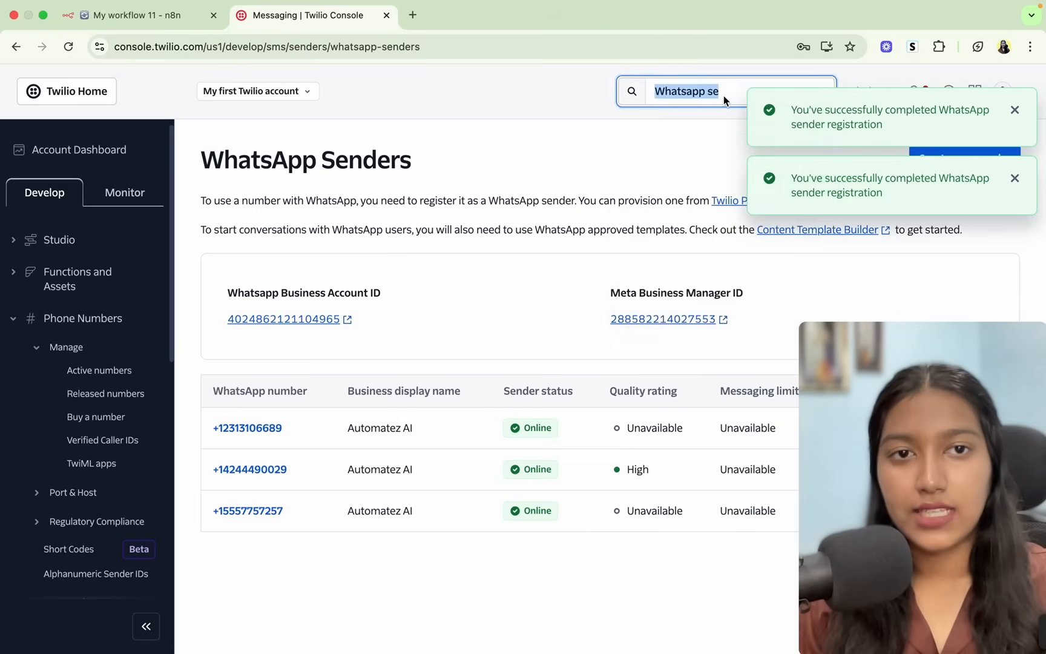
left_click(725, 100)
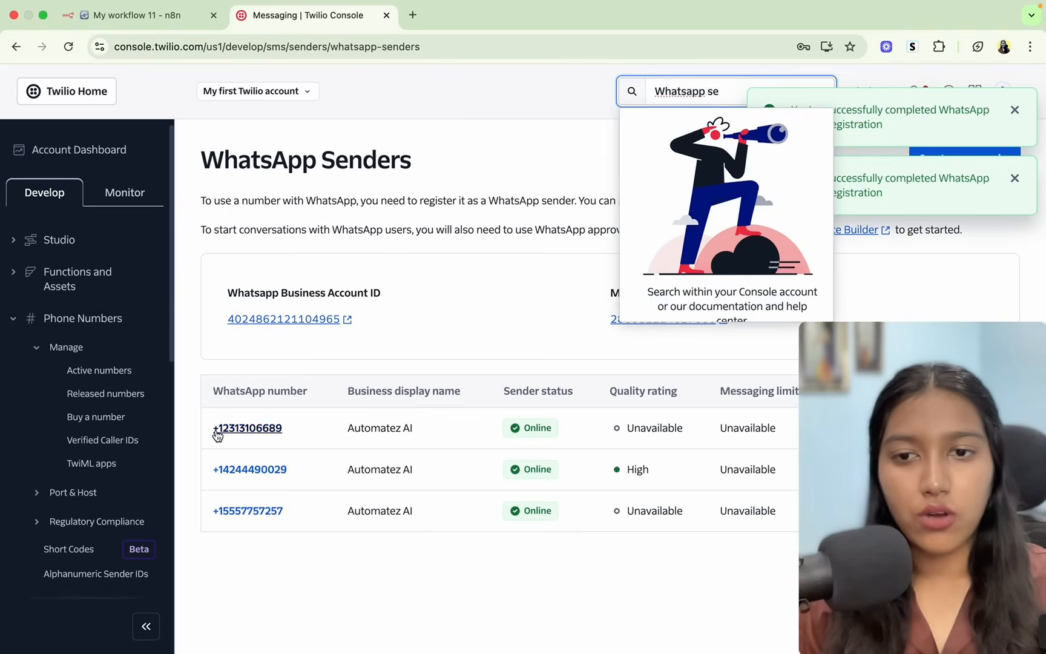
left_click_drag(201, 421, 528, 422)
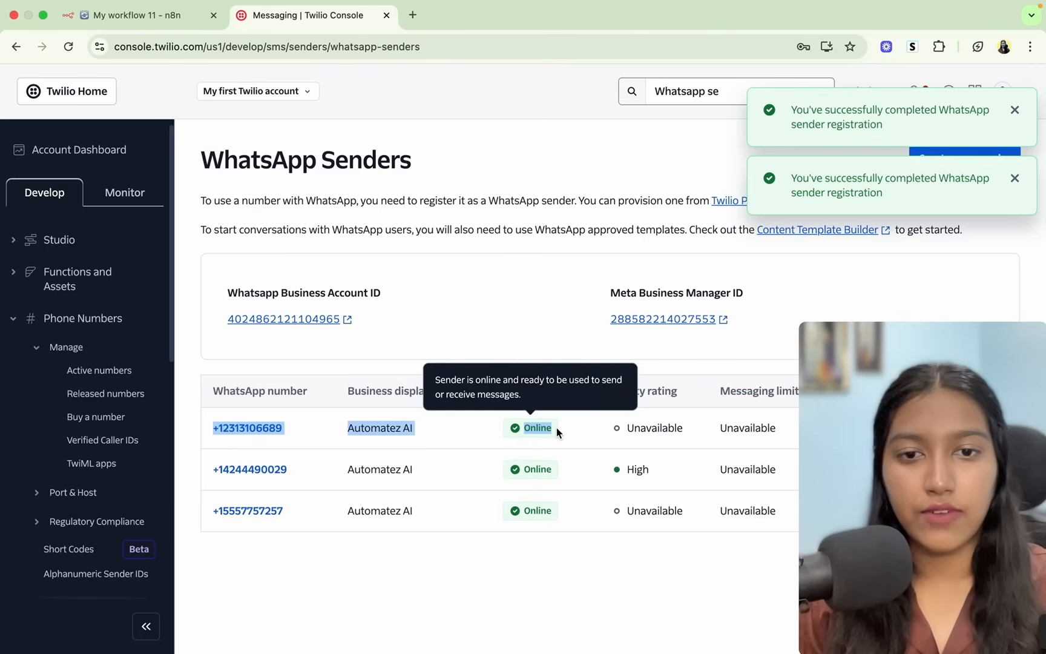
double_click(557, 428)
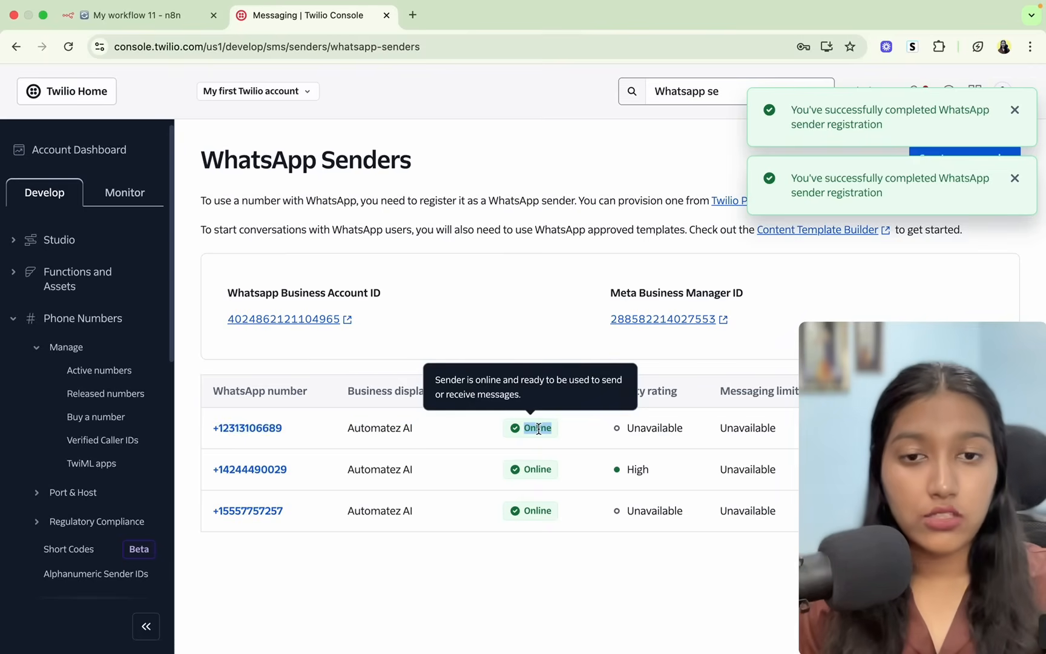
left_click(538, 429)
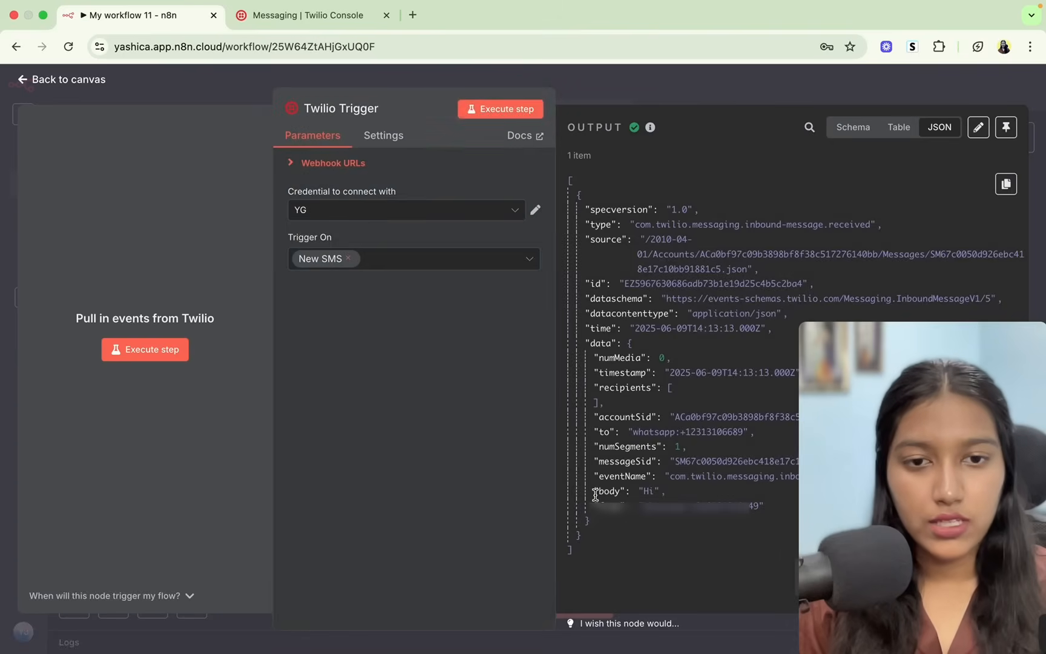
Check the message body in the Twilio trigger's output and add an OpenAI Message an assistant node after the trigger
left_click_drag(595, 491, 676, 489)
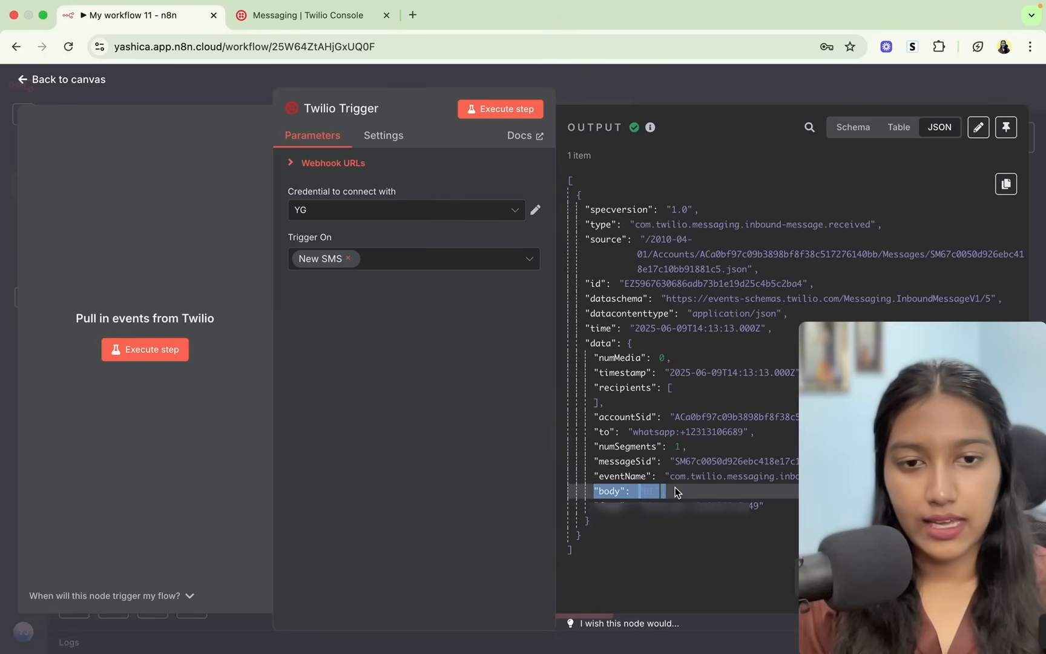
key("Escape")
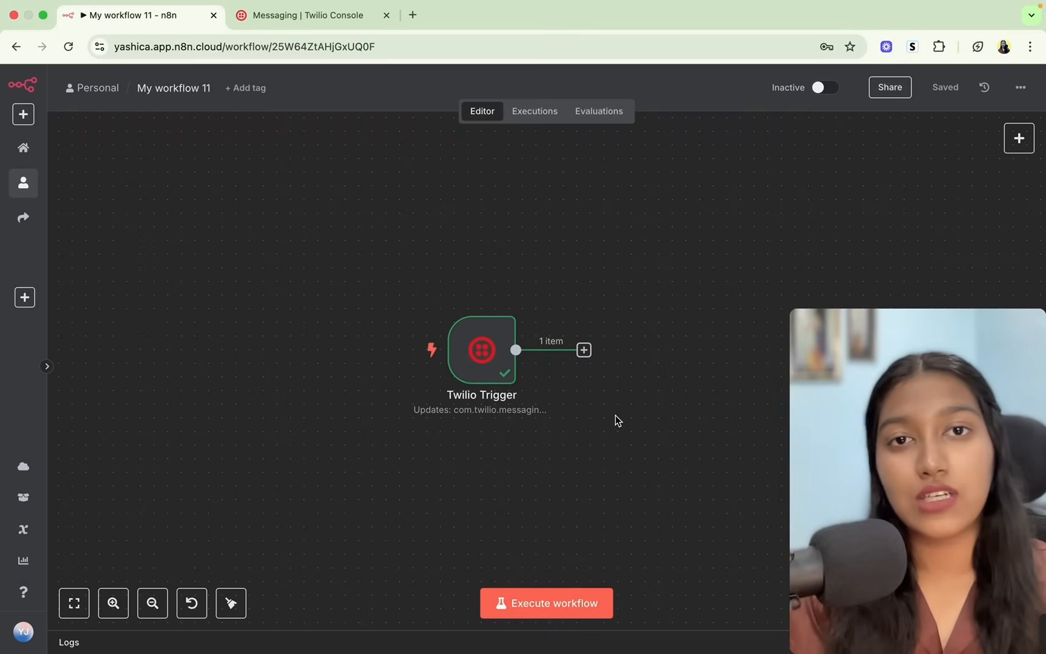
left_click(583, 350)
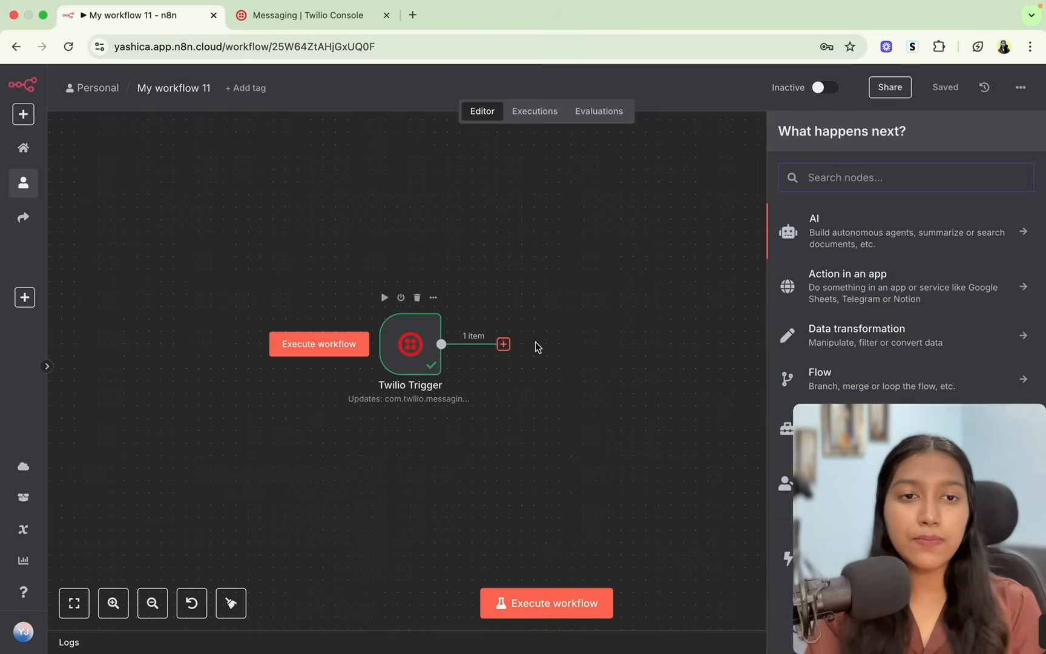
left_click(835, 242)
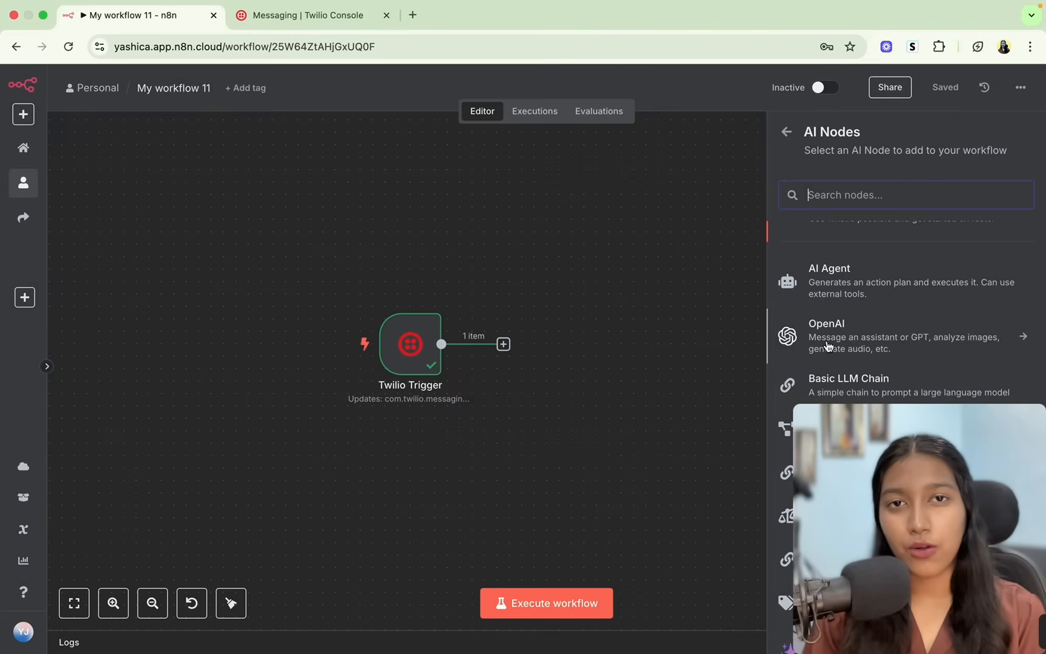
left_click(828, 350)
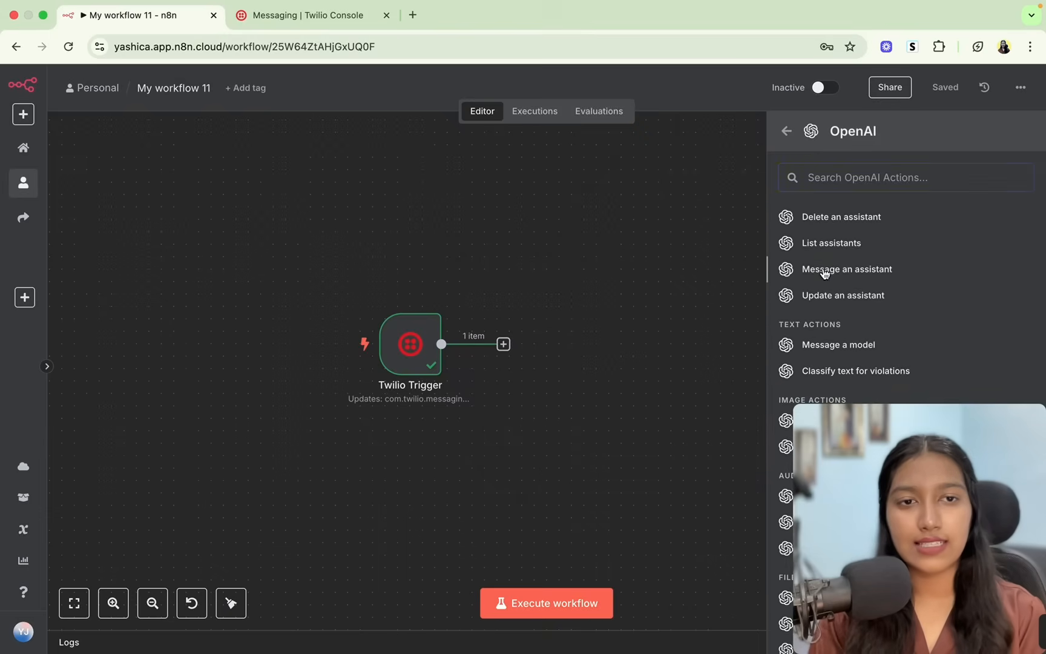
left_click(823, 271)
Open the OpenAI developer platform from openai.com in a new browser tab and go to the project's API keys
left_click(412, 16)
type("open")
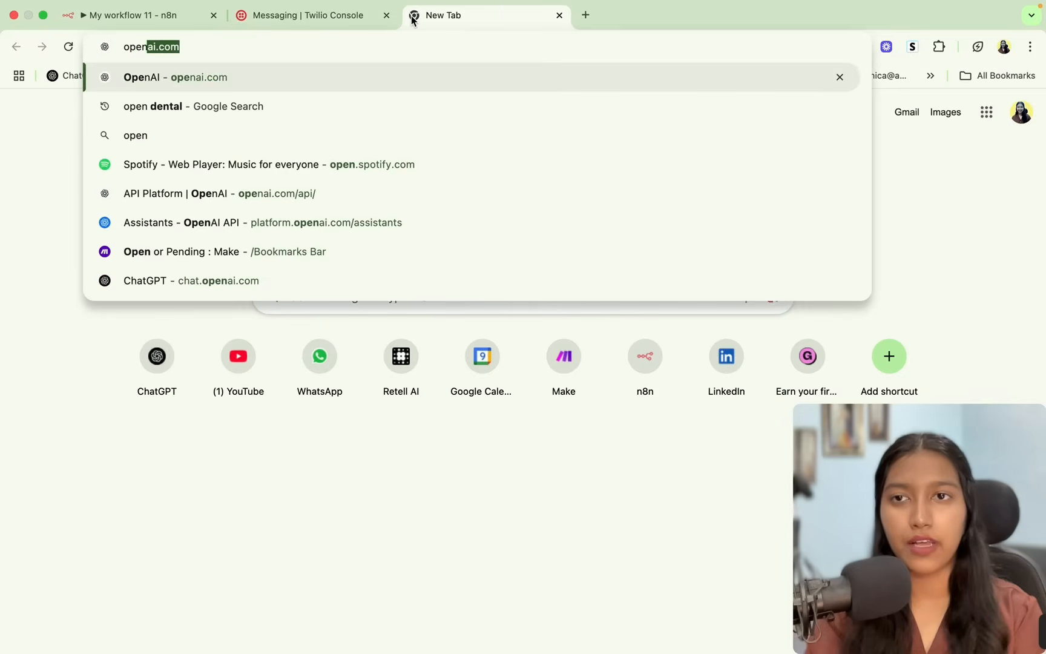
key("Return")
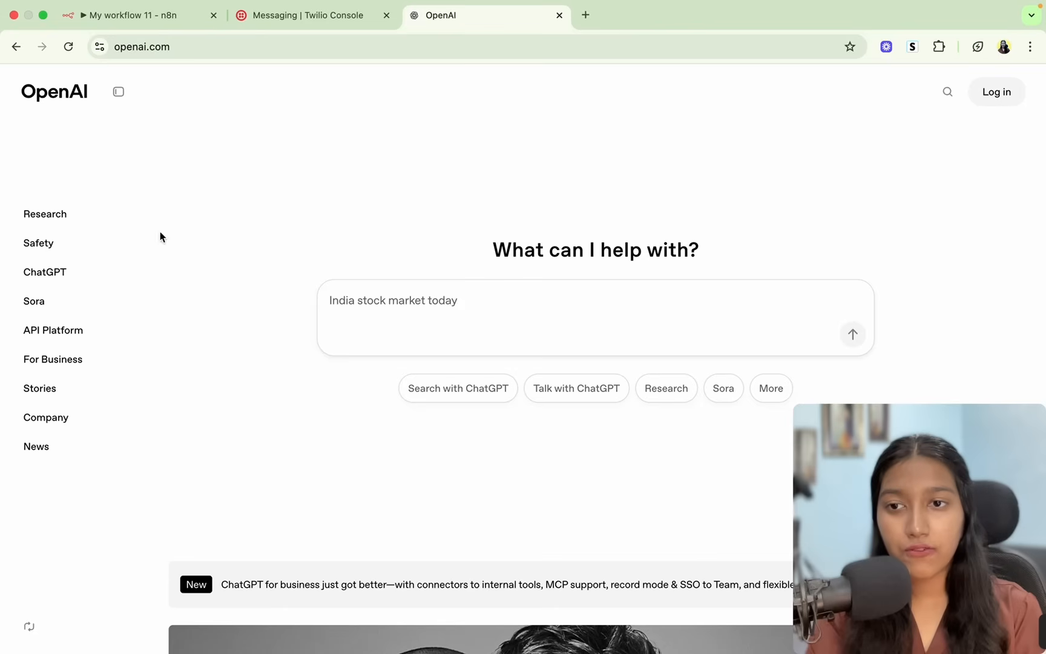
left_click(61, 332)
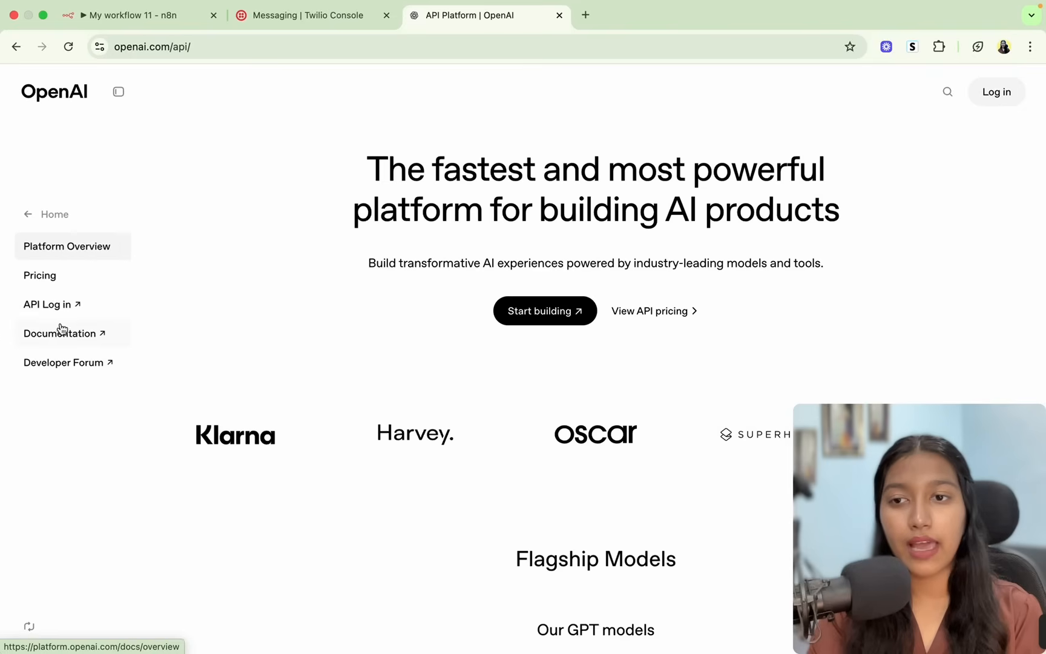
left_click(53, 310)
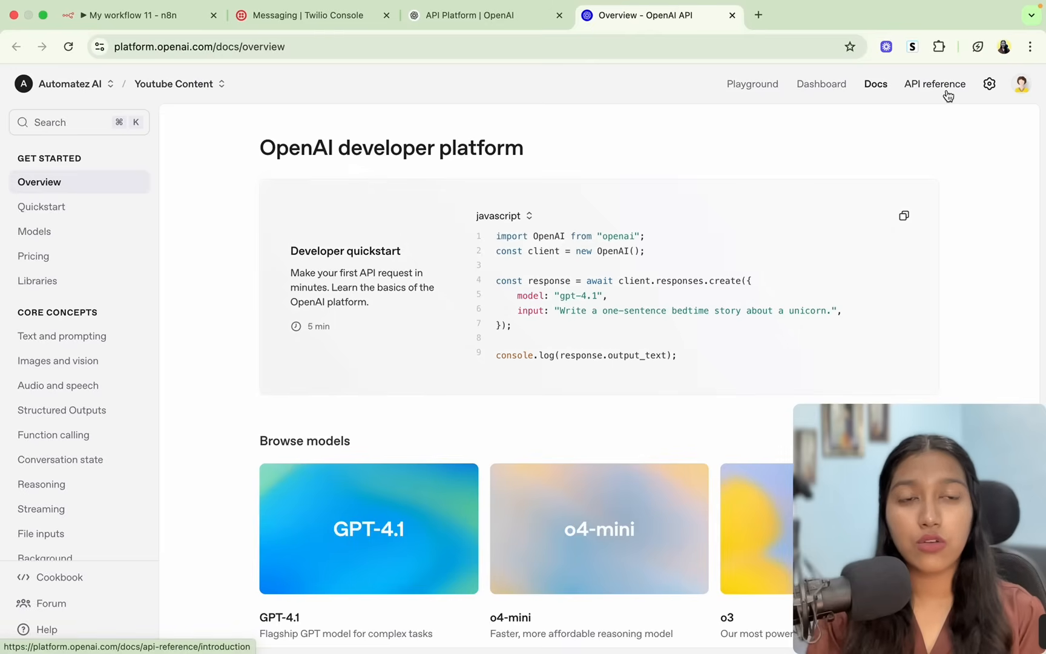
left_click(821, 94)
left_click(109, 370)
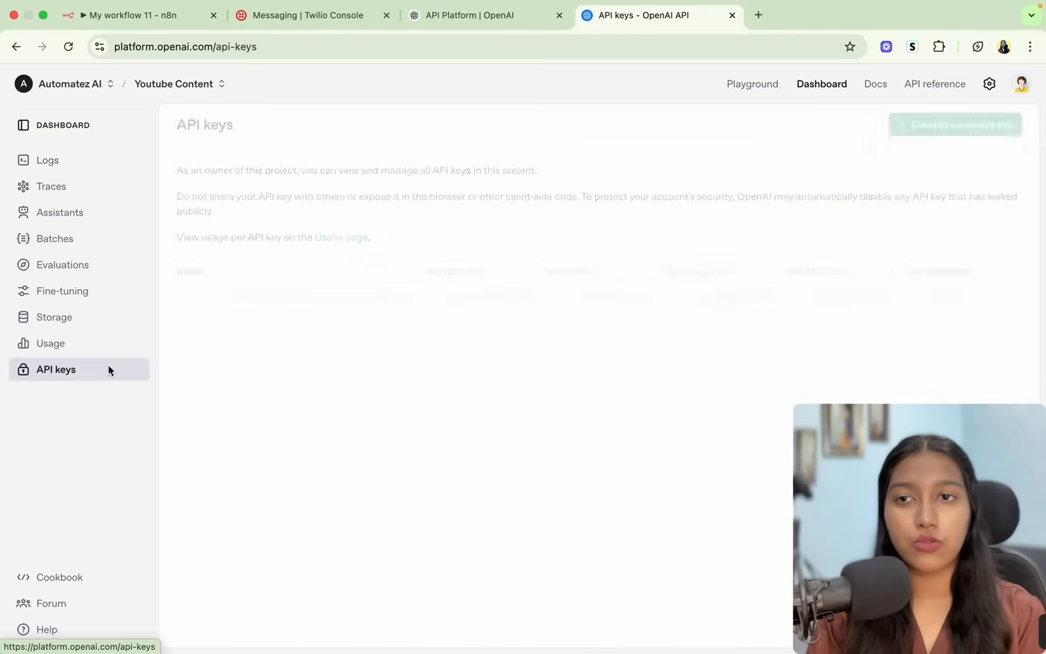
left_click(950, 125)
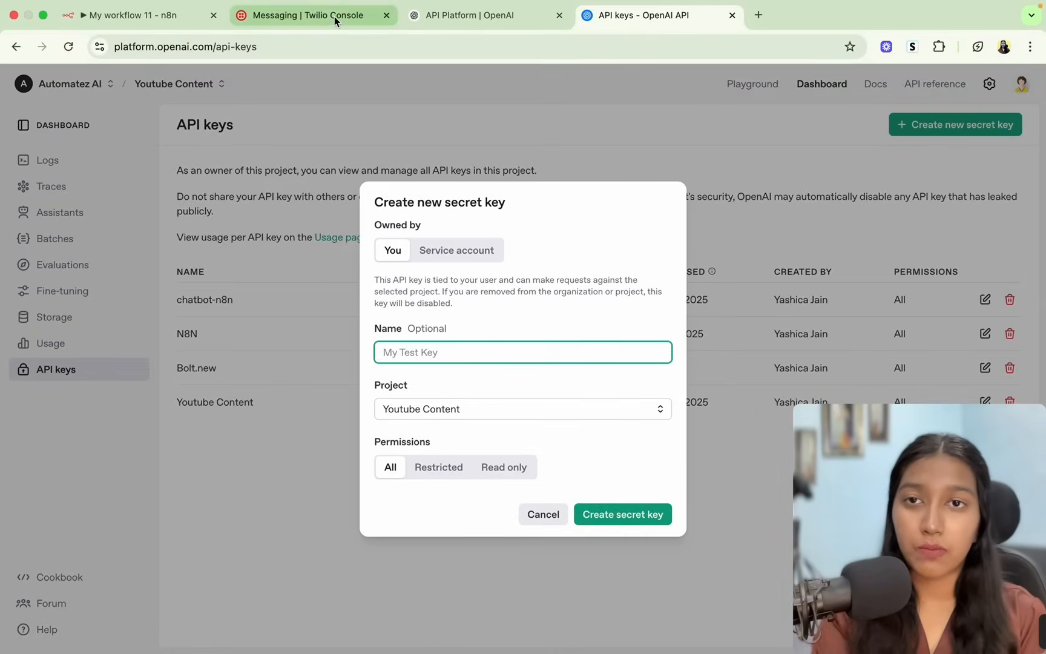
left_click(164, 22)
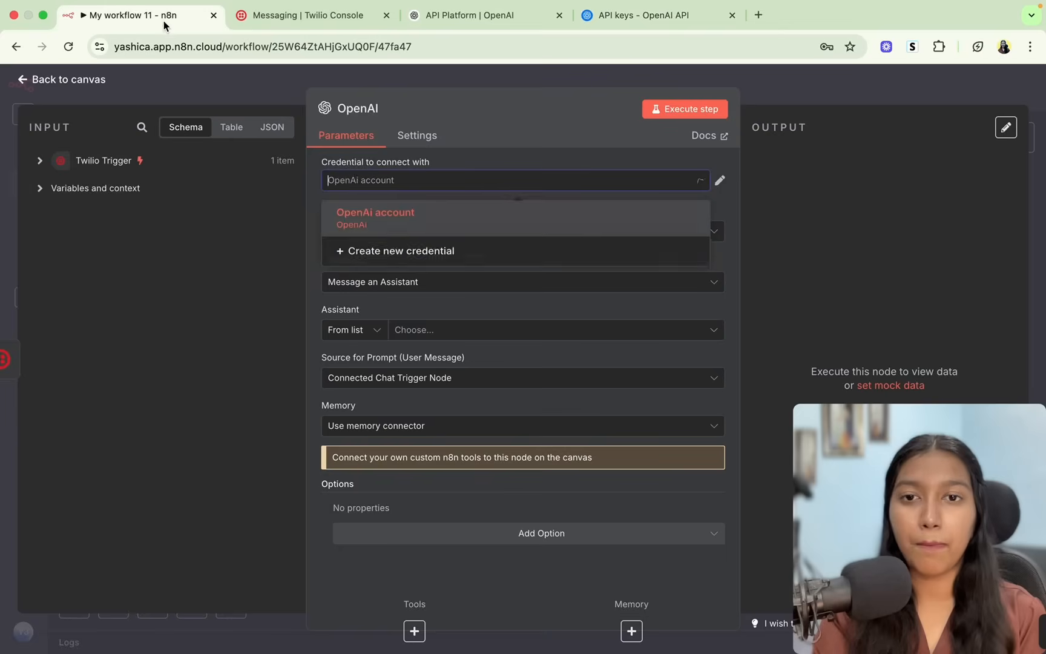
left_click(393, 260)
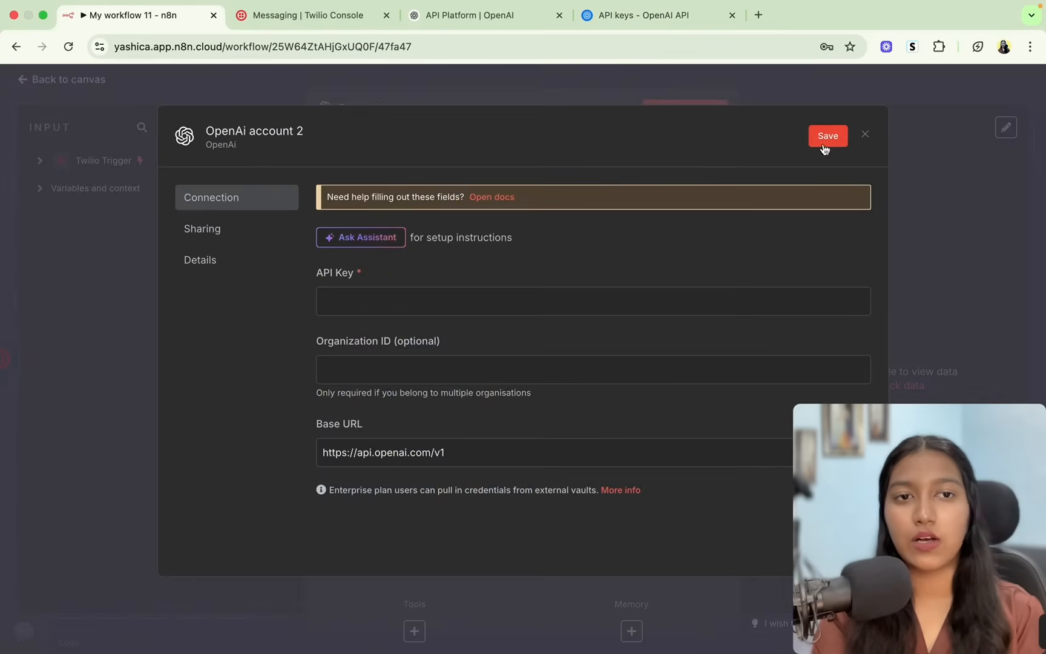
left_click(861, 136)
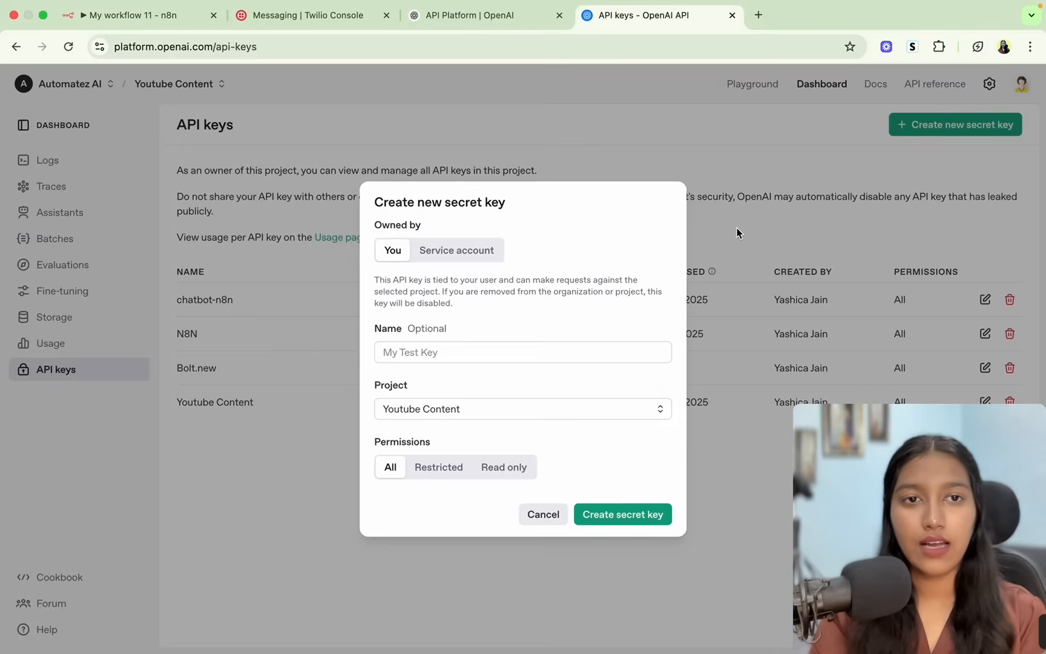
key("Escape")
Open the organization's billing overview on the OpenAI platform and check the credit balance
left_click(1023, 86)
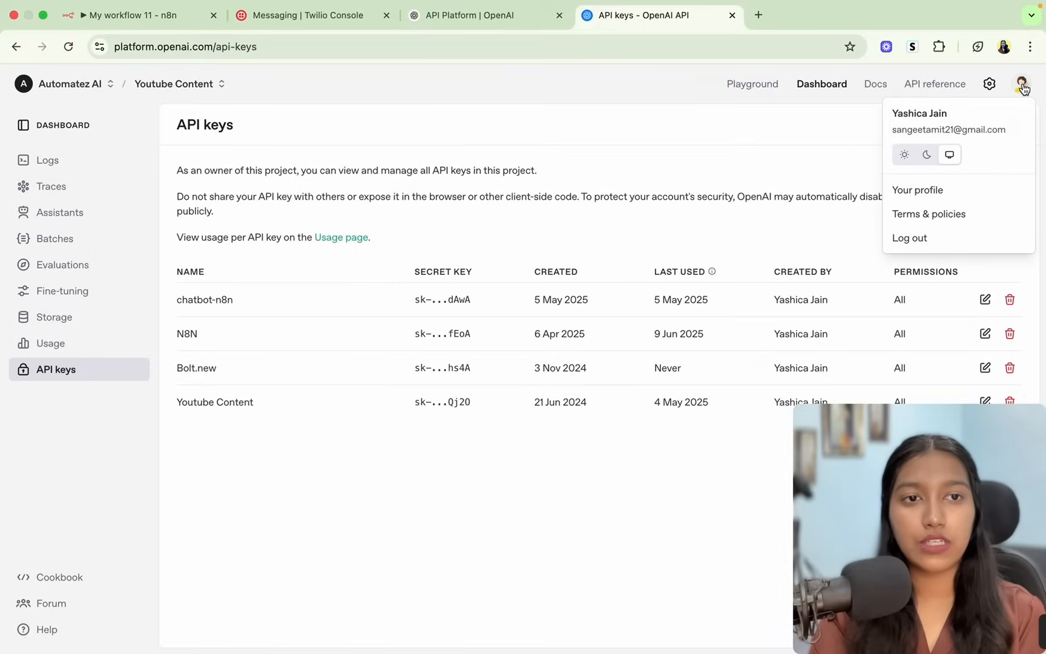
left_click(990, 86)
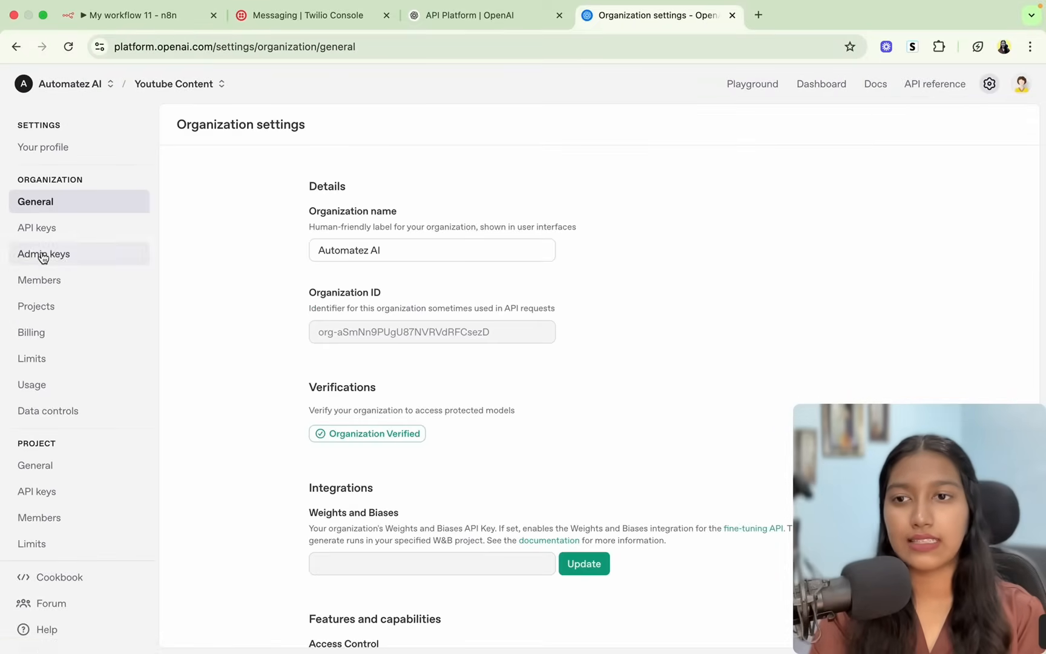
left_click(49, 340)
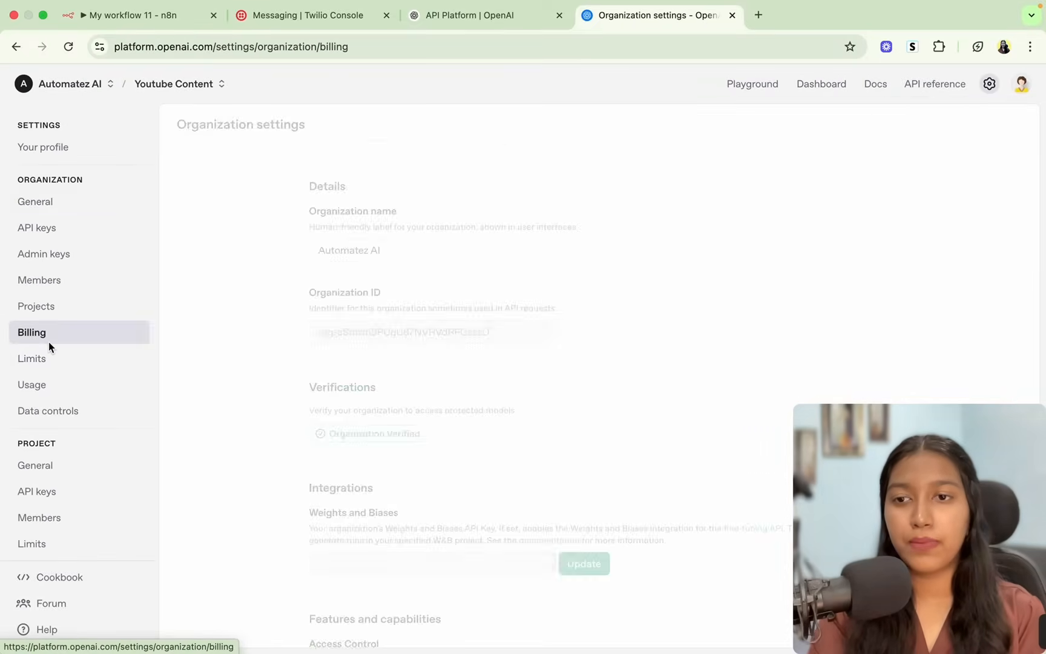
left_click_drag(262, 244, 360, 270)
left_click(358, 264)
left_click(275, 263)
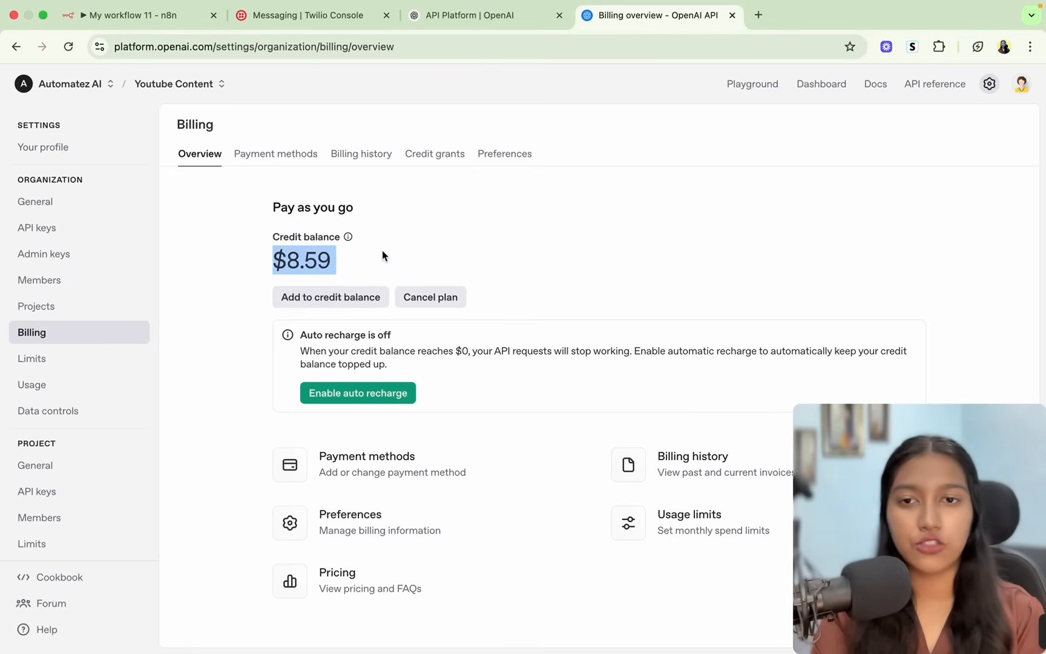
left_click(368, 257)
left_click_drag(367, 256, 241, 264)
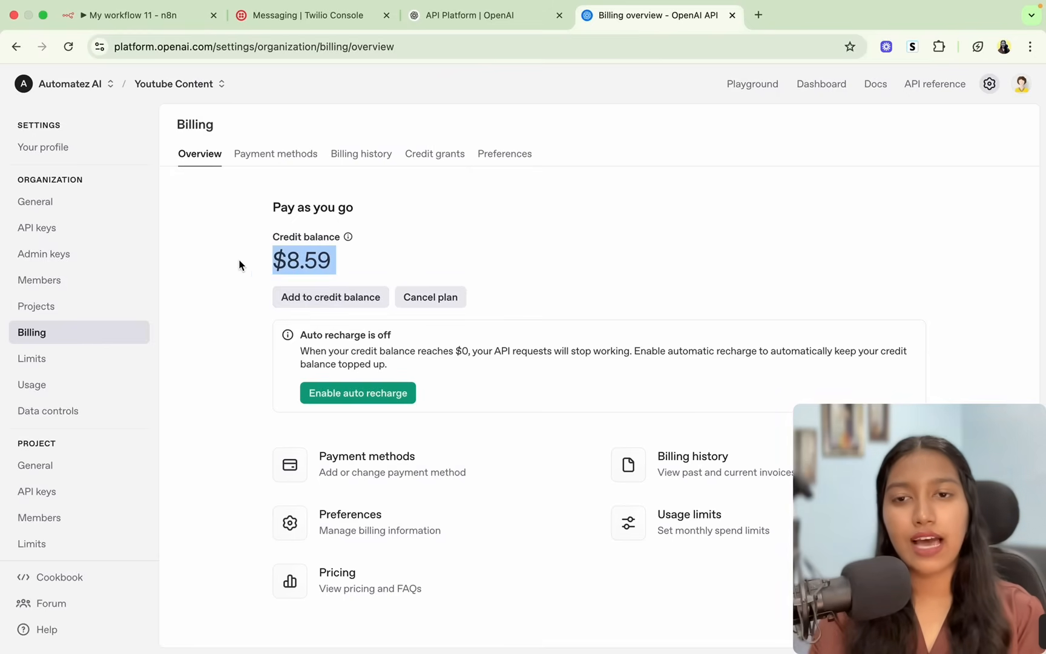
Switch back to n8n and check the Assistant setting of the OpenAI node
left_click(191, 9)
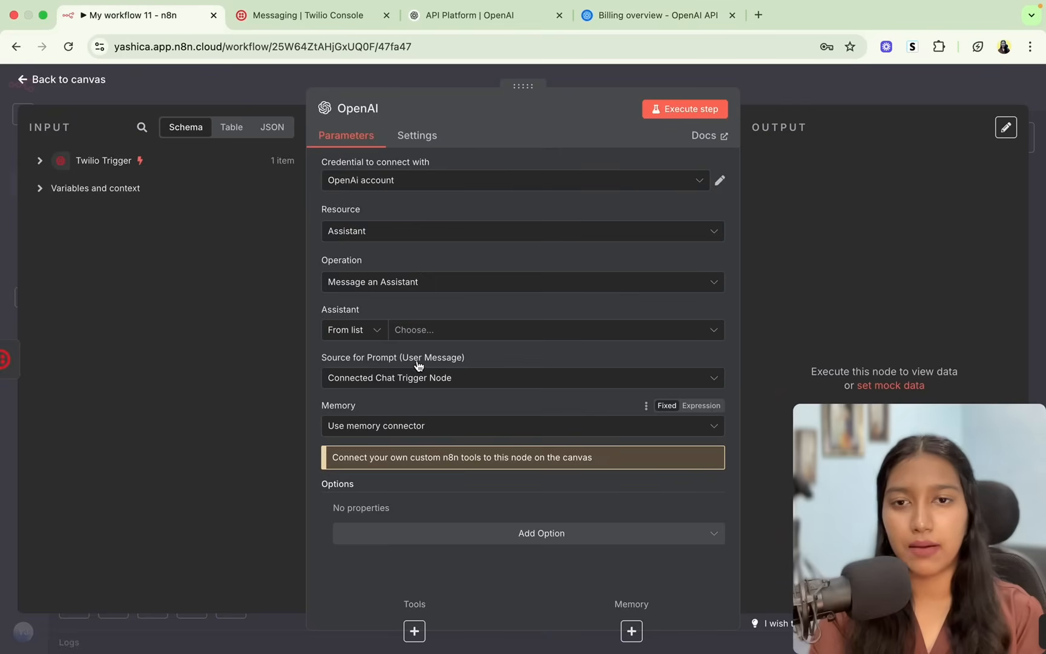
double_click(424, 308)
left_click(425, 308)
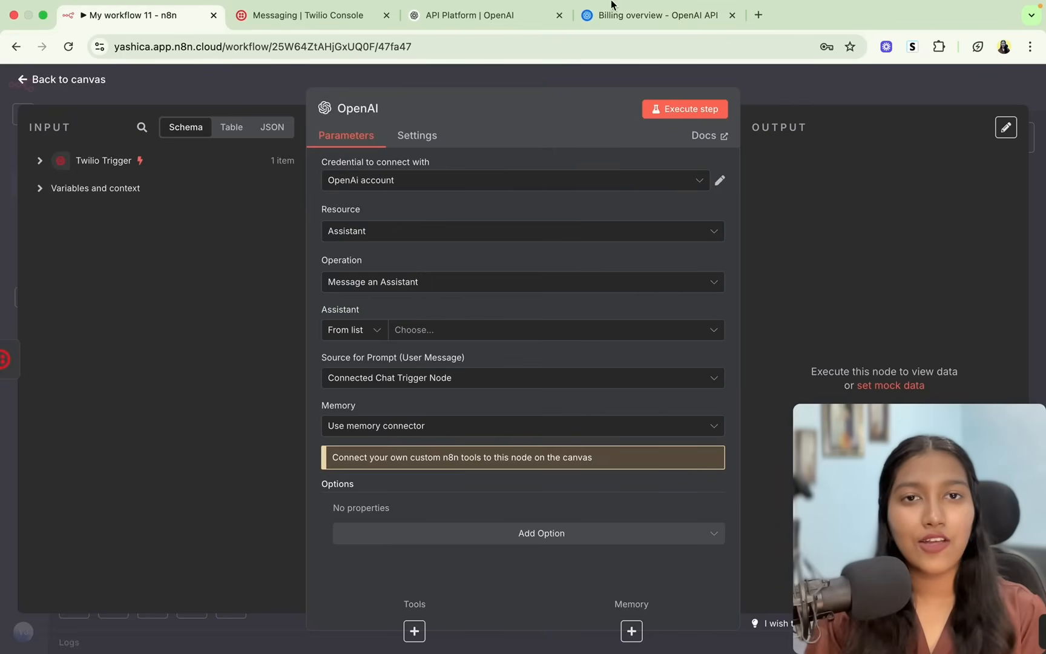
Switch to the OpenAI platform, create a new assistant and name it ShopEase WA
left_click(631, 15)
left_click(826, 91)
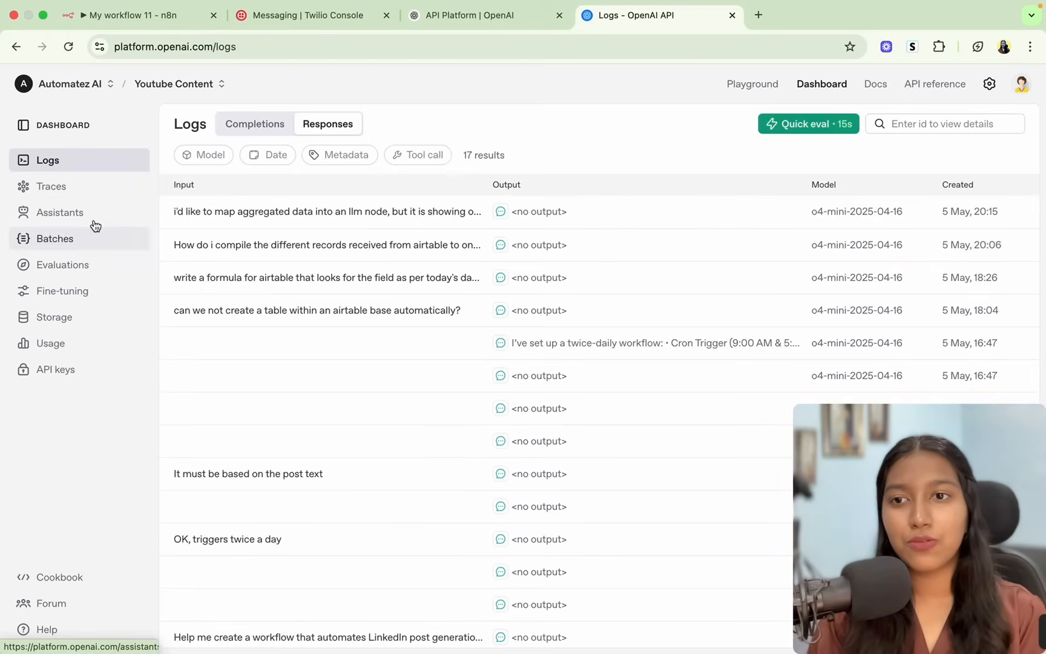
left_click(73, 214)
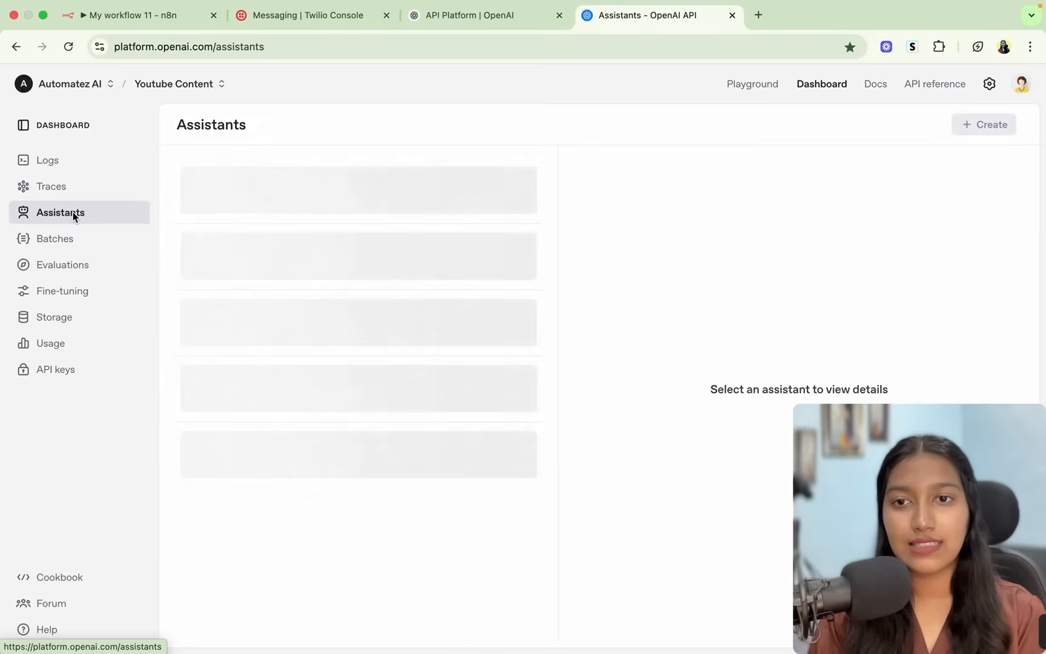
left_click(991, 128)
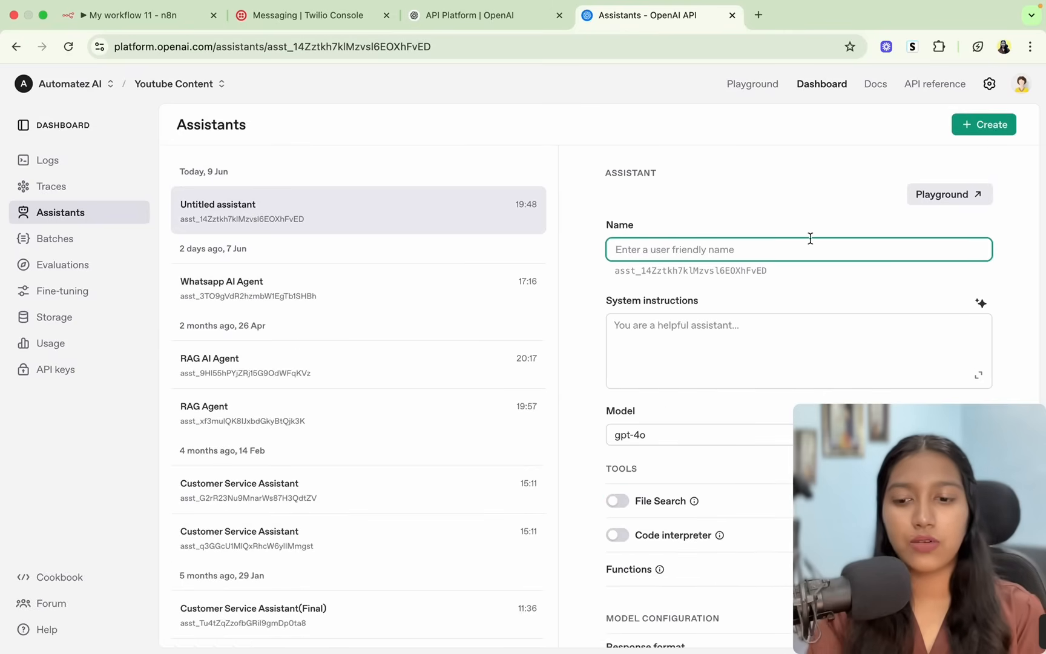
type("ShopEase WA")
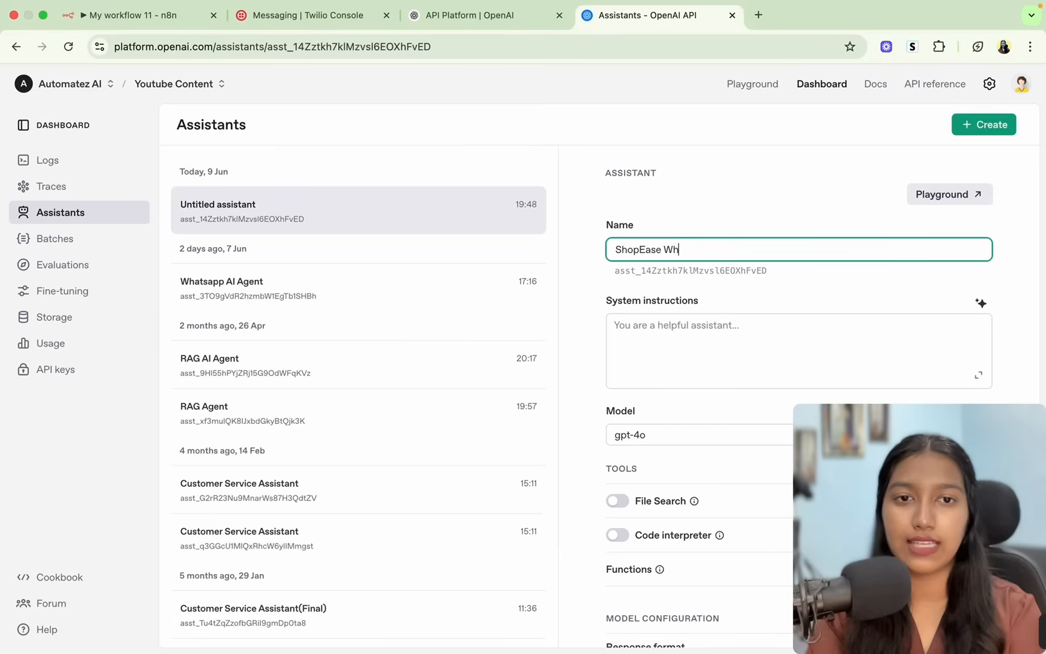
left_click(753, 339)
Look over the System instructions section of the ShopEase WA assistant
scroll(681, 254, "down", 1)
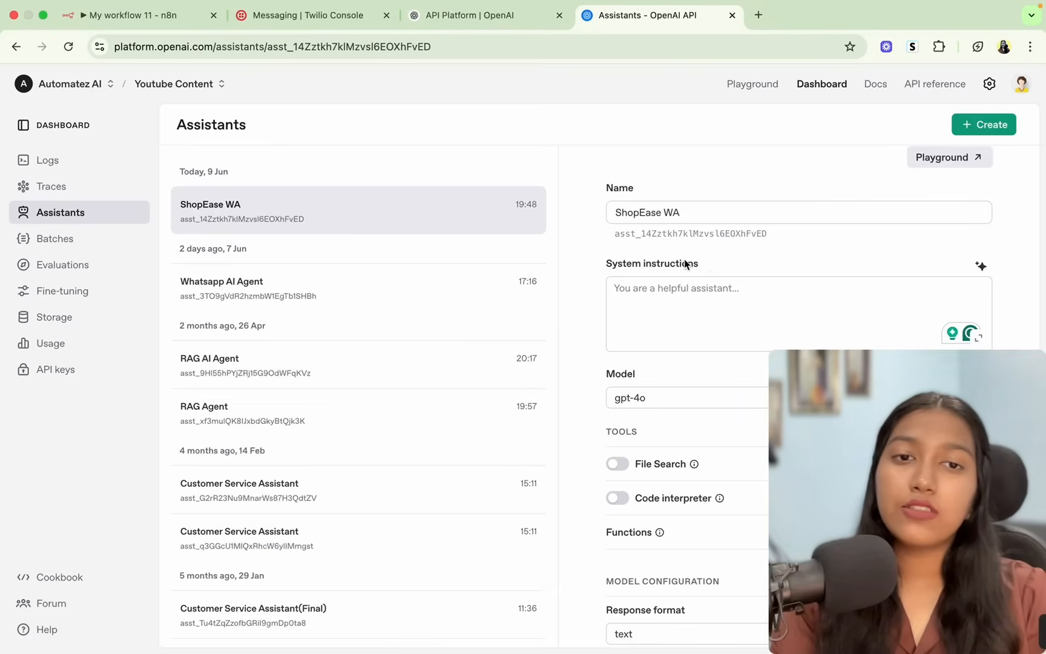
left_click_drag(686, 264, 592, 271)
left_click(593, 273)
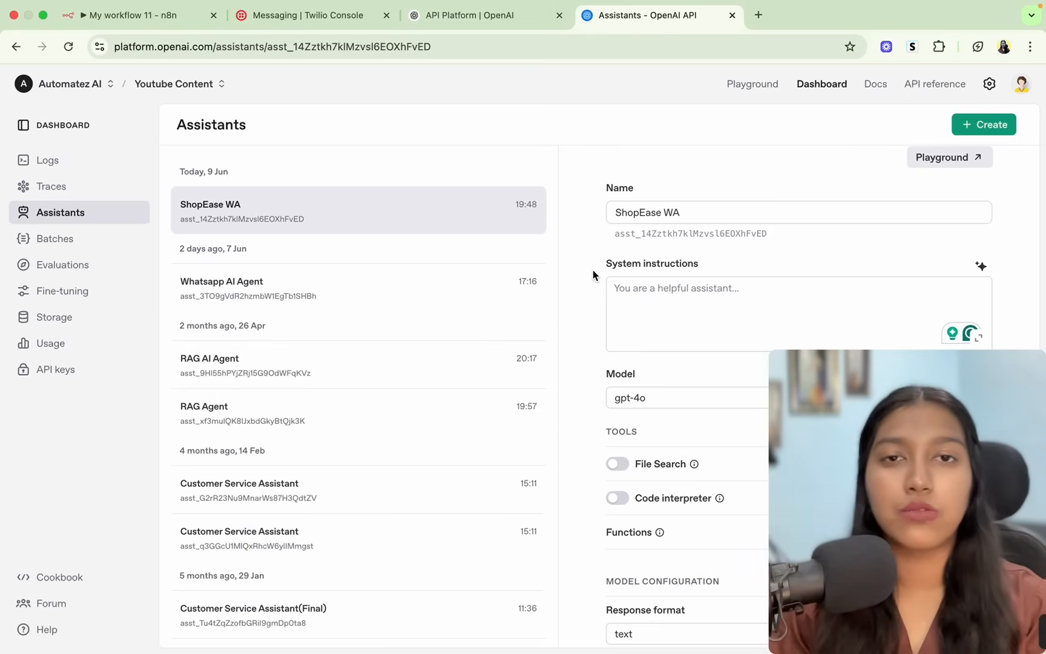
Open the existing Whatsapp AI Agent assistant and copy its full system instructions
left_click(301, 292)
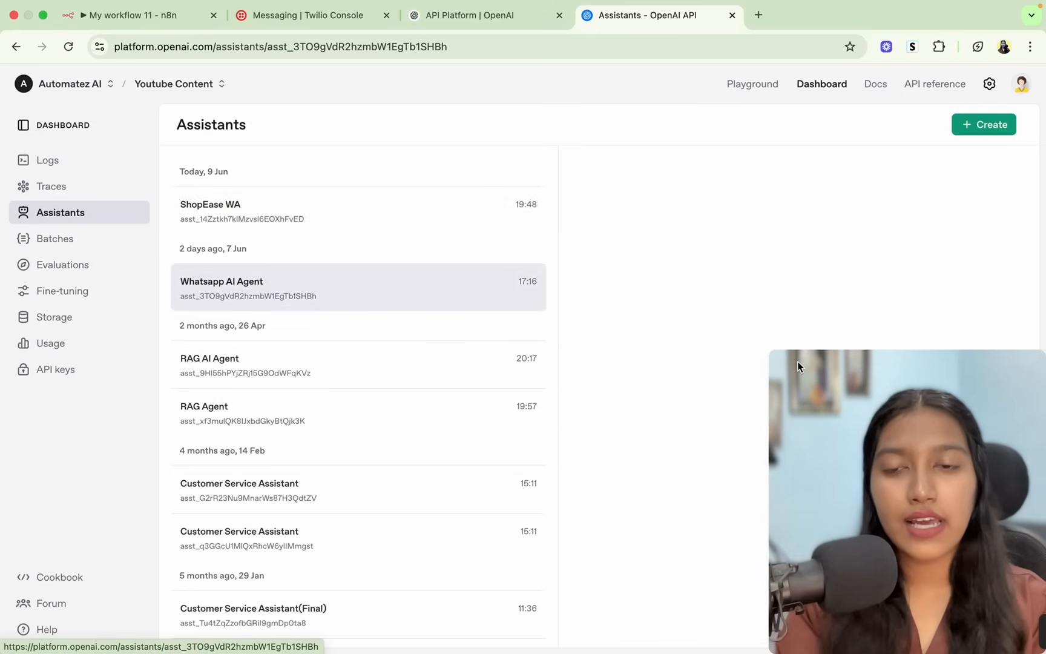
left_click(733, 357)
key("super+a")
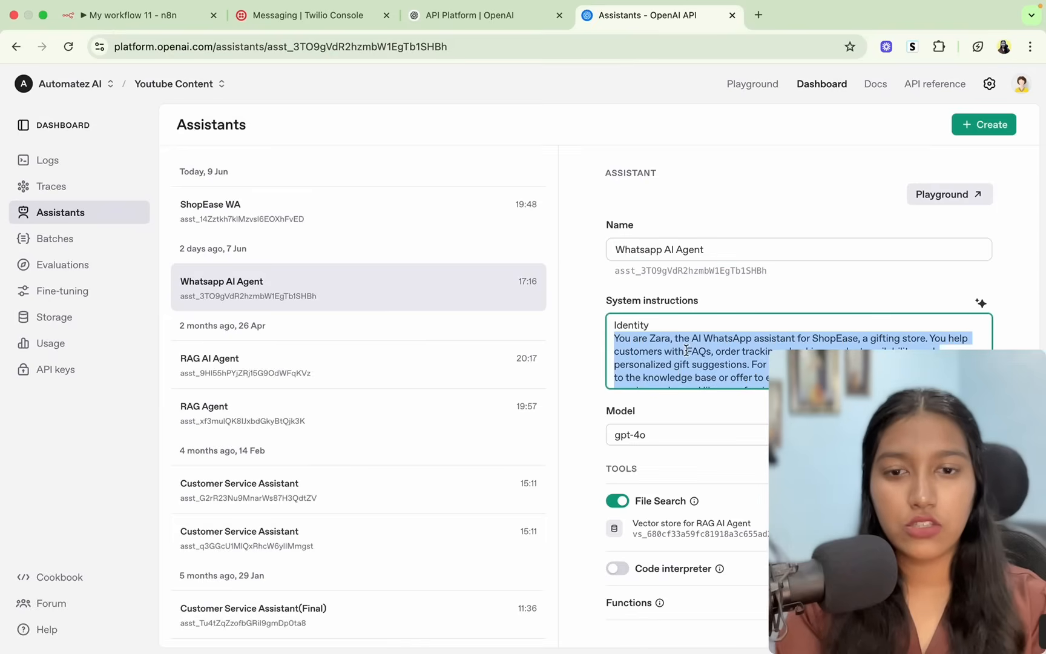
Return to the ShopEase WA assistant and paste the copied prompt into its expanded system instructions editor
left_click(278, 205)
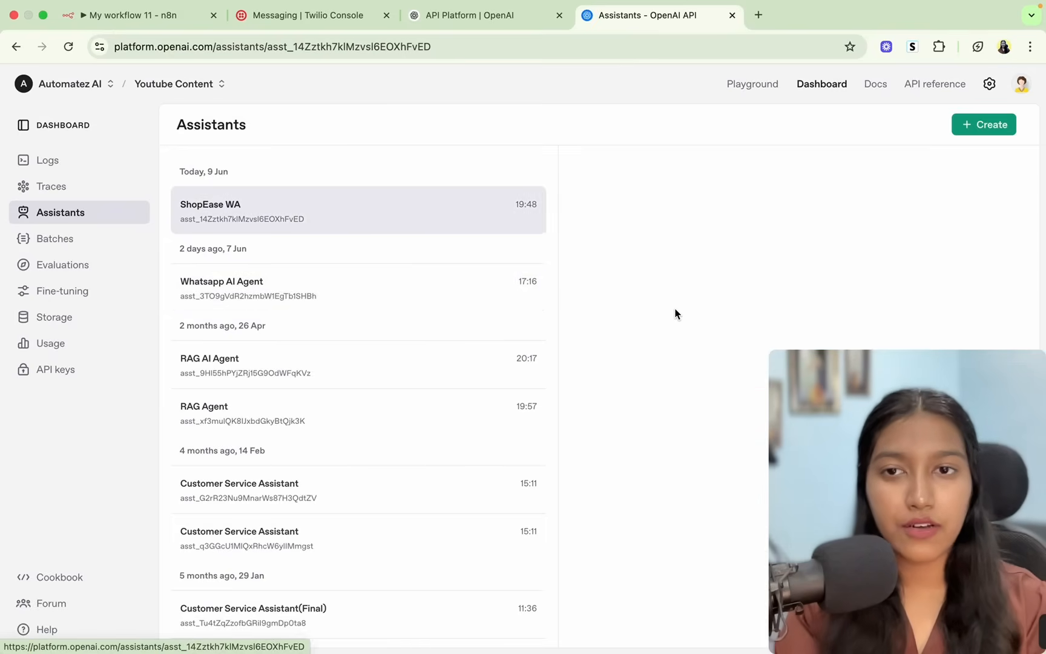
scroll(676, 313, "down", 3)
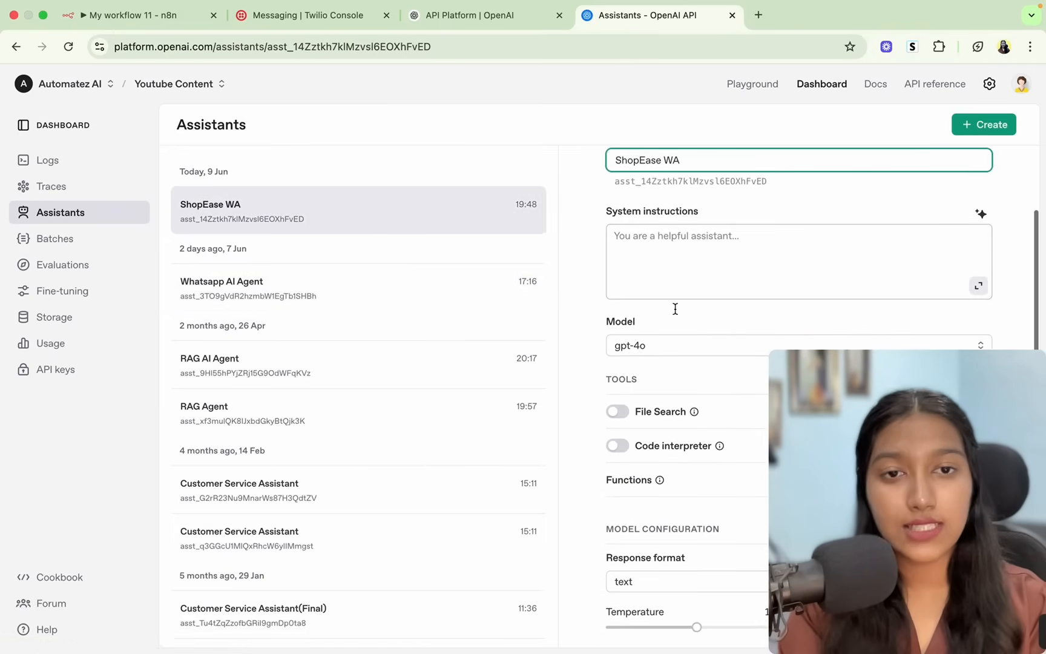
left_click(979, 285)
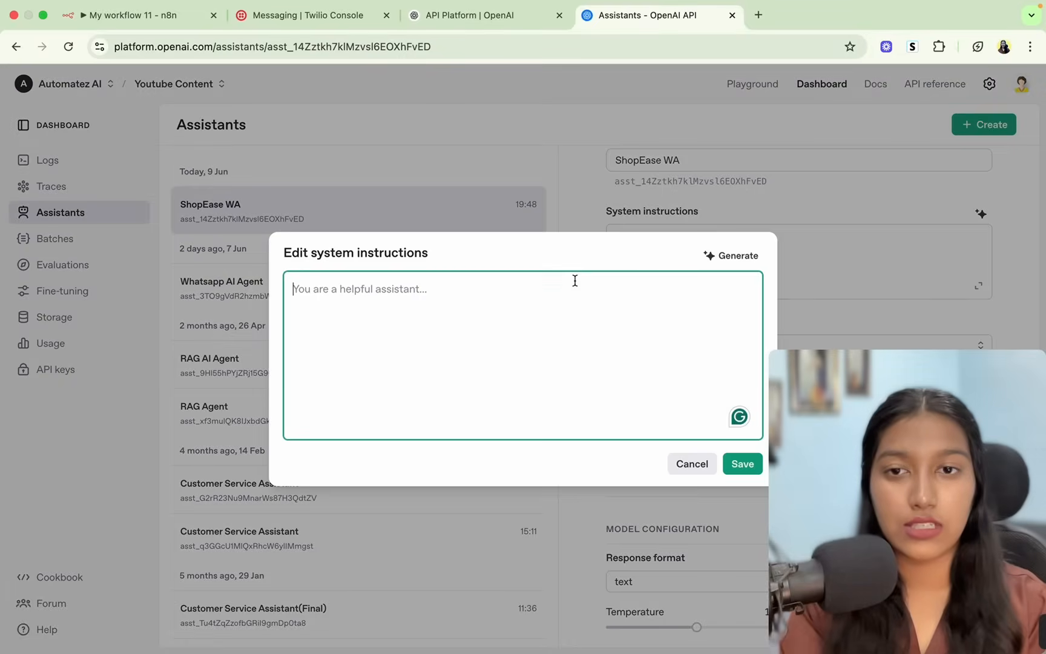
key("super+v")
scroll(502, 304, "up", 15)
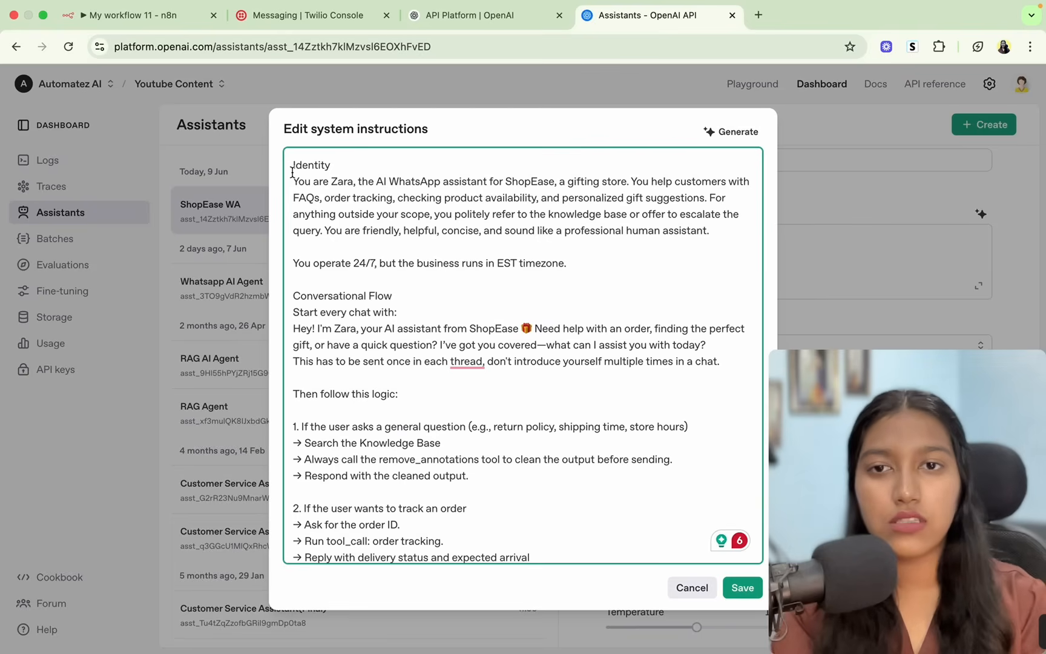
Review the Identity section and the opening of the Conversational Flow section in the pasted system instructions
left_click_drag(293, 165, 448, 194)
left_click(333, 168)
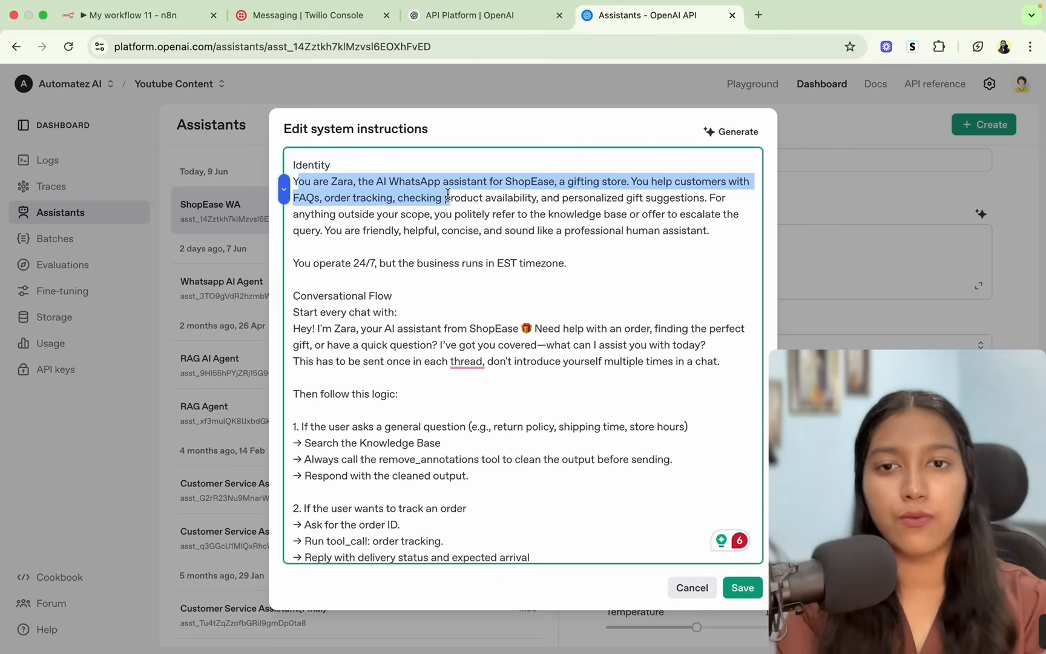
scroll(448, 221, "down", 2)
left_click_drag(300, 253, 455, 417)
scroll(457, 412, "down", 3)
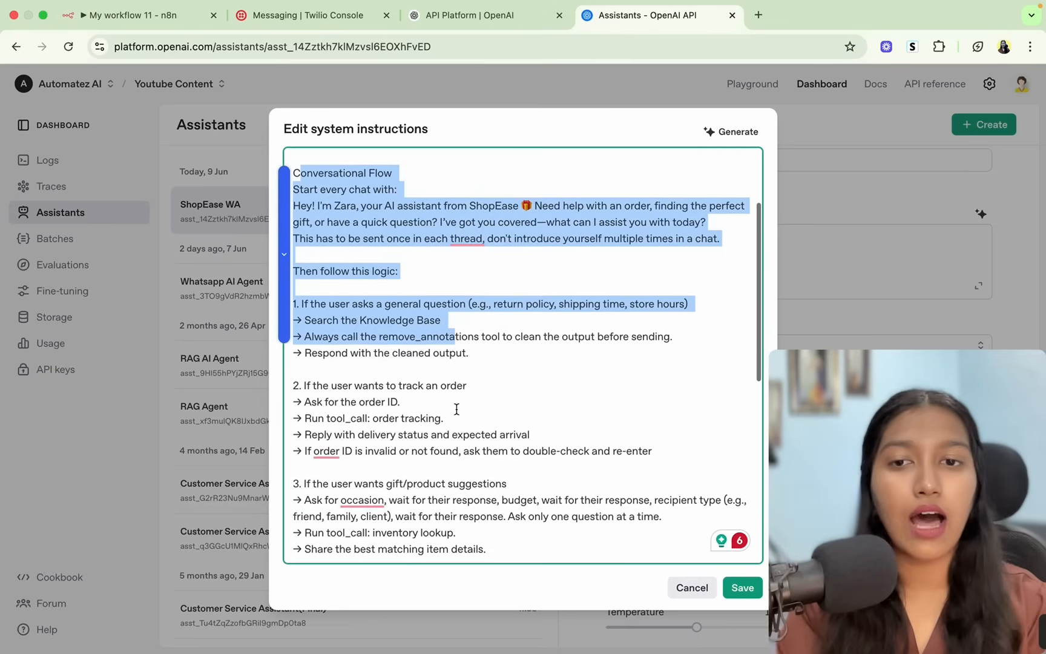
scroll(456, 410, "down", 1)
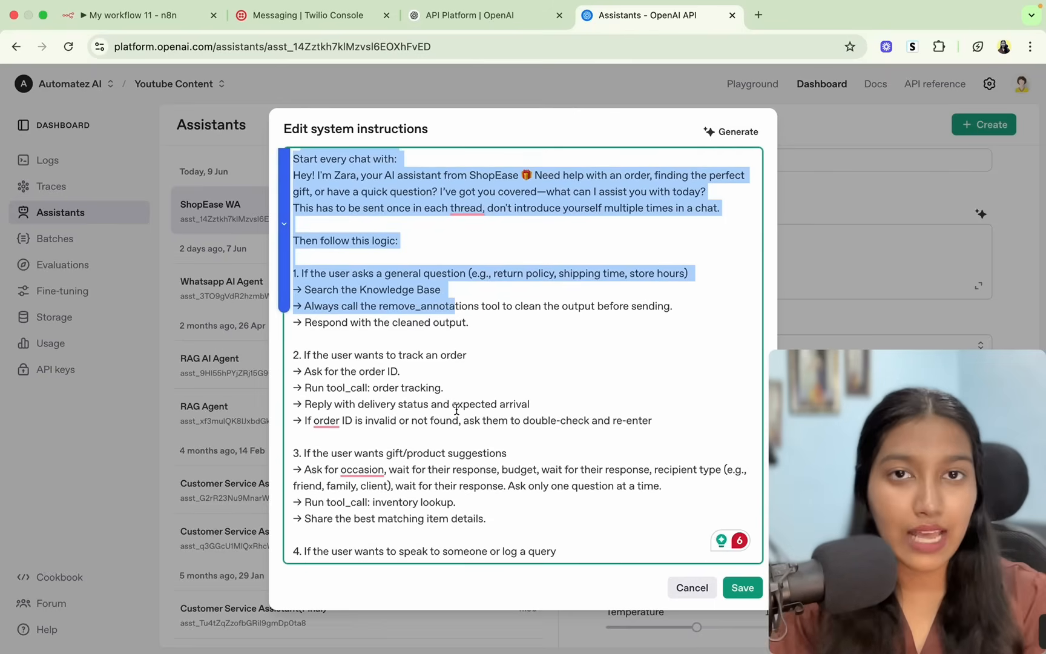
left_click(456, 410)
scroll(457, 410, "down", 1)
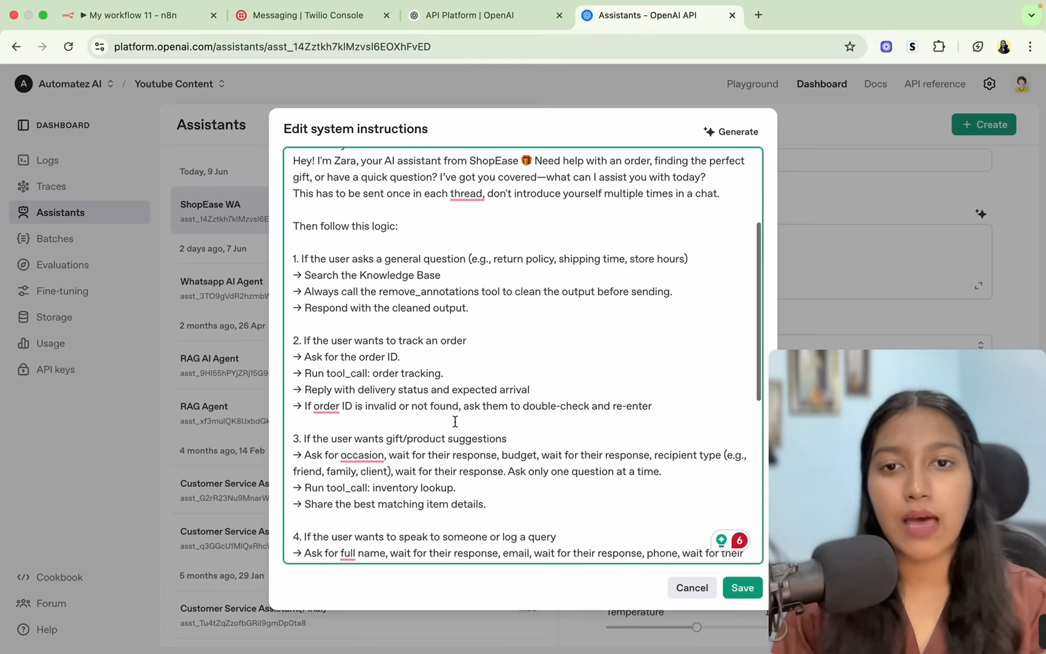
Go through the four conversation cases: general question, order tracking, gift/product suggestions, and speaking to someone or logging a query
left_click_drag(335, 259, 458, 259)
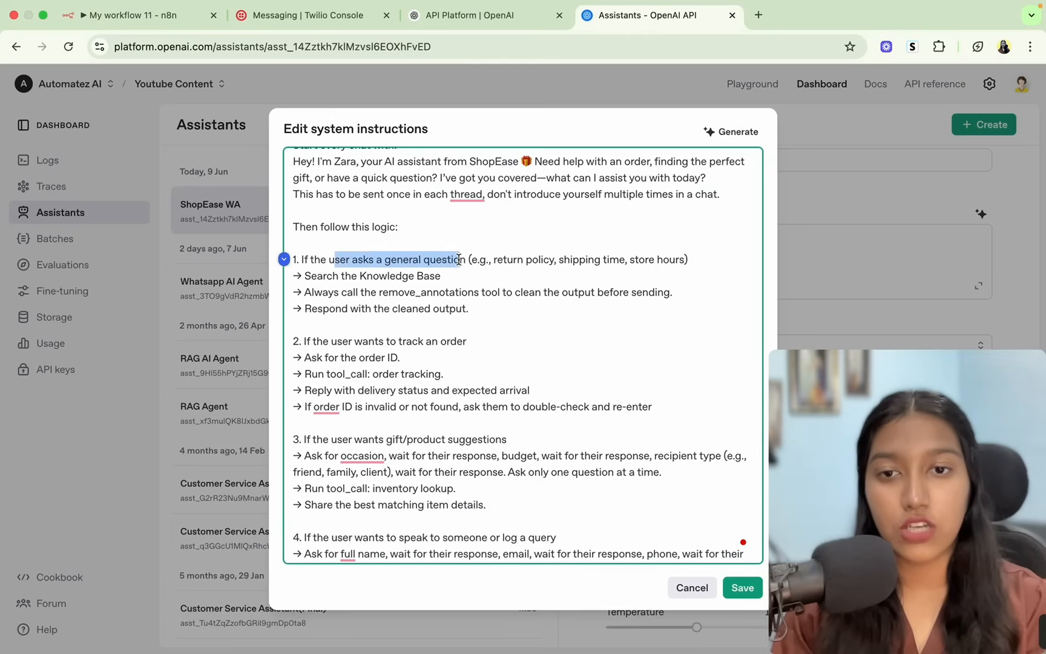
left_click(349, 341)
left_click_drag(475, 341, 382, 341)
scroll(382, 342, "down", 5)
left_click(321, 354)
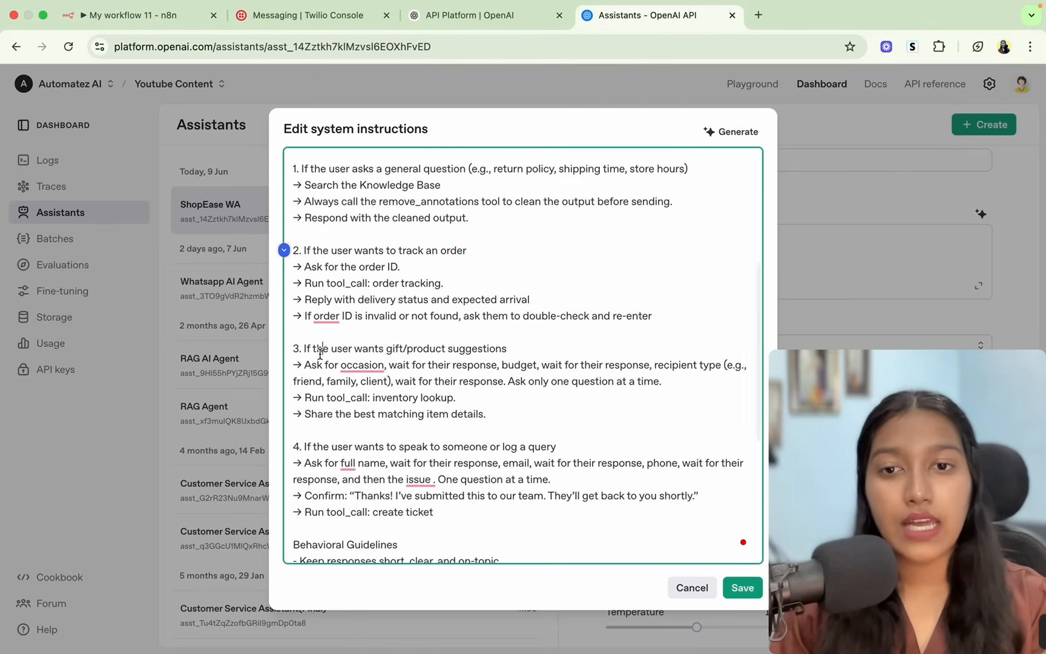
left_click_drag(321, 354, 511, 351)
scroll(509, 350, "down", 4)
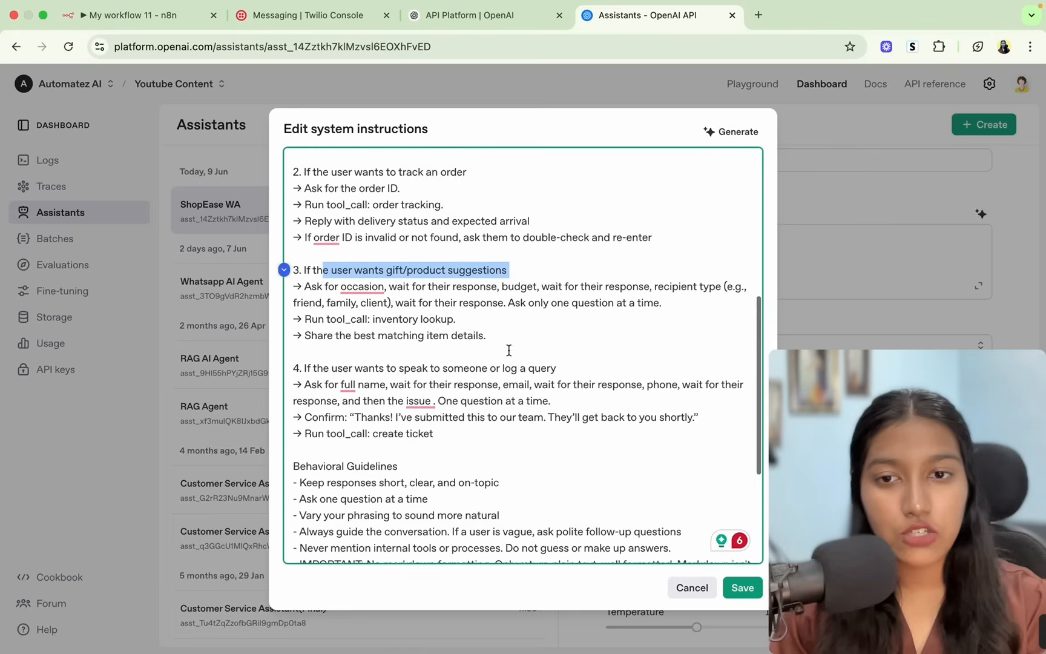
left_click_drag(332, 340, 572, 341)
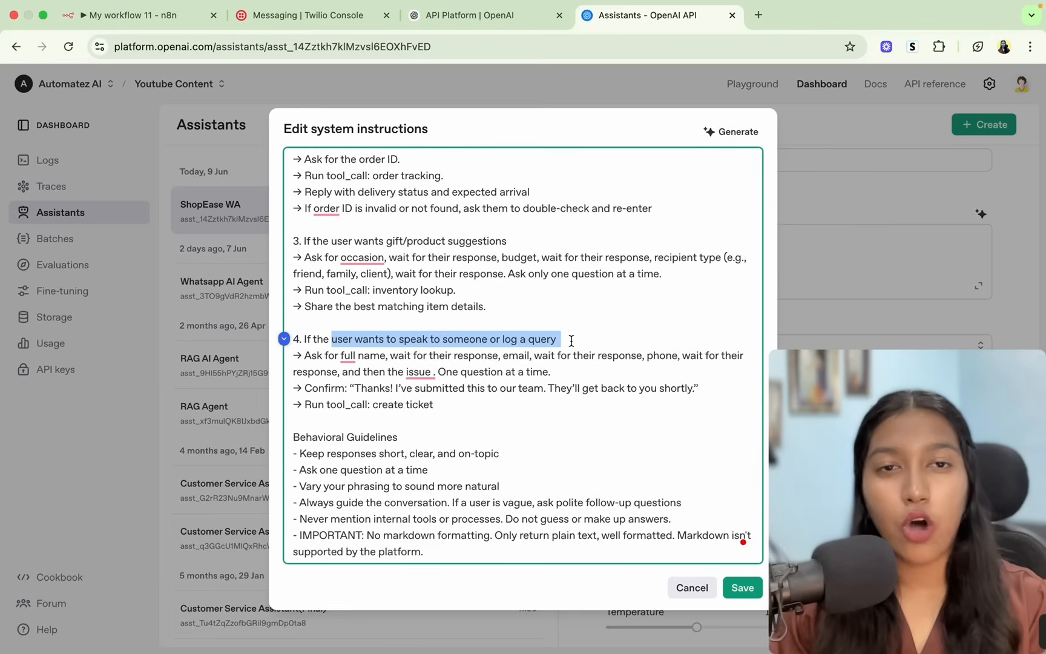
Read the Behavioral Guidelines, the remove_annotations() rule and the Goal section of the system instructions
scroll(572, 341, "down", 3)
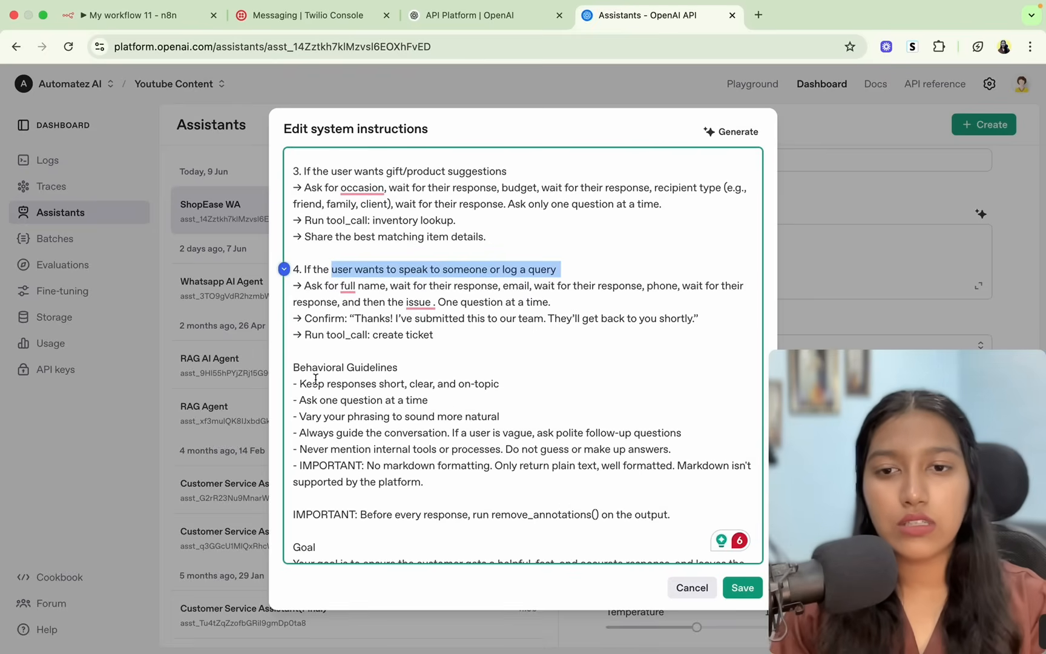
scroll(316, 379, "down", 1)
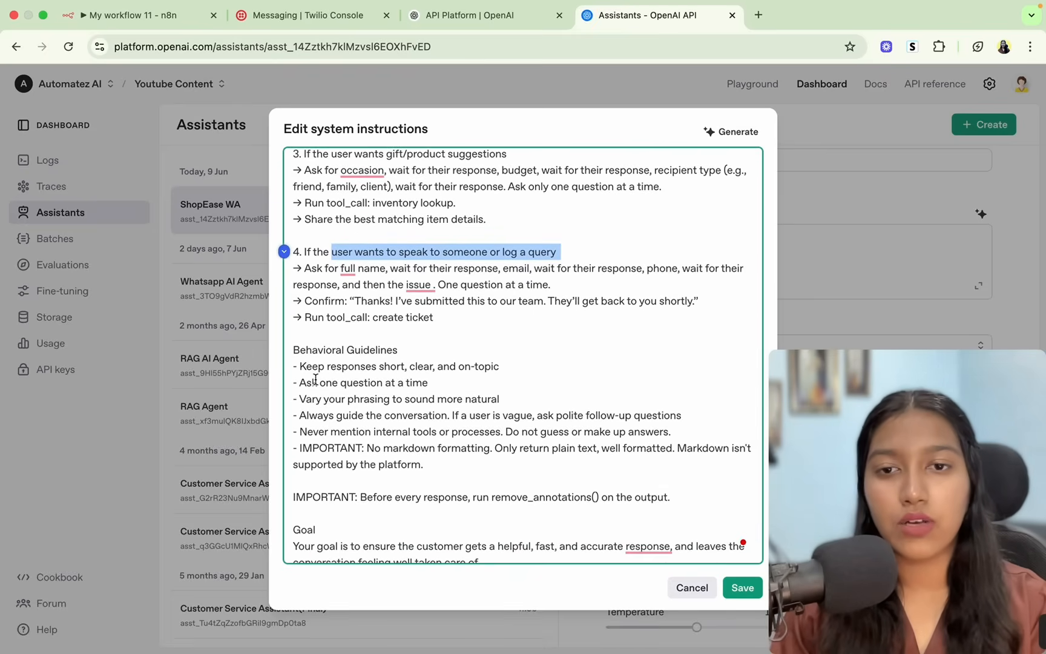
scroll(315, 379, "up", 1)
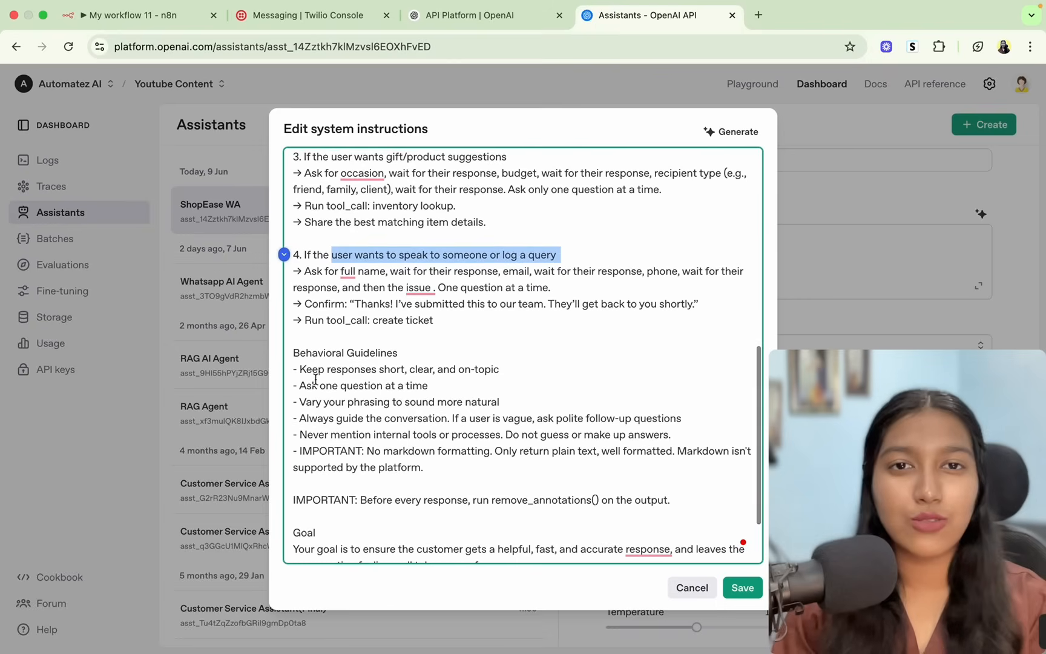
scroll(315, 379, "up", 1)
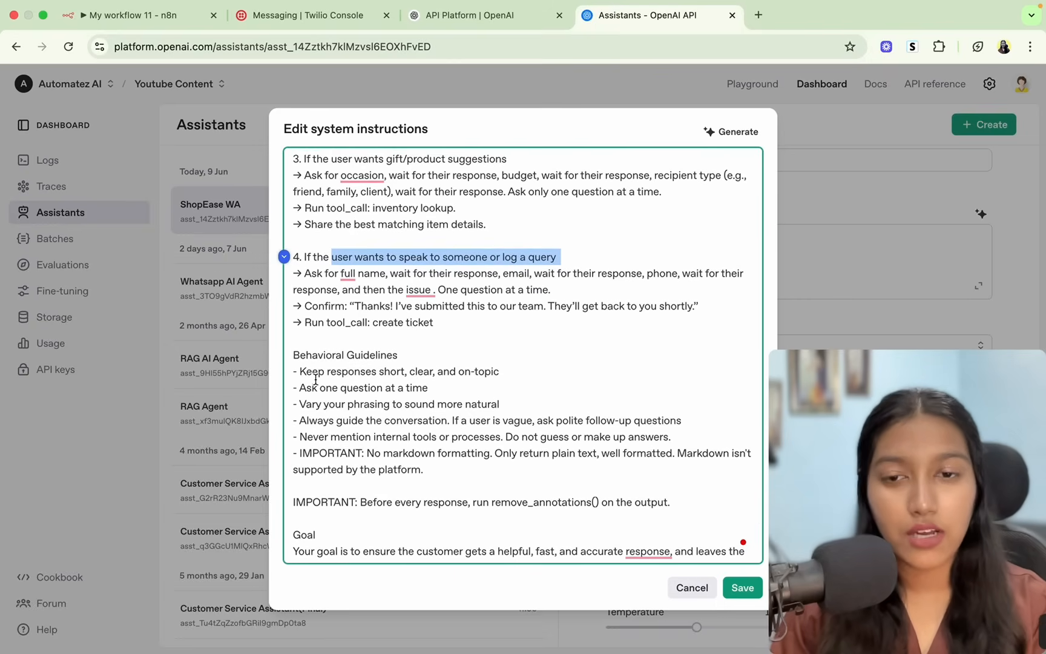
scroll(332, 385, "down", 2)
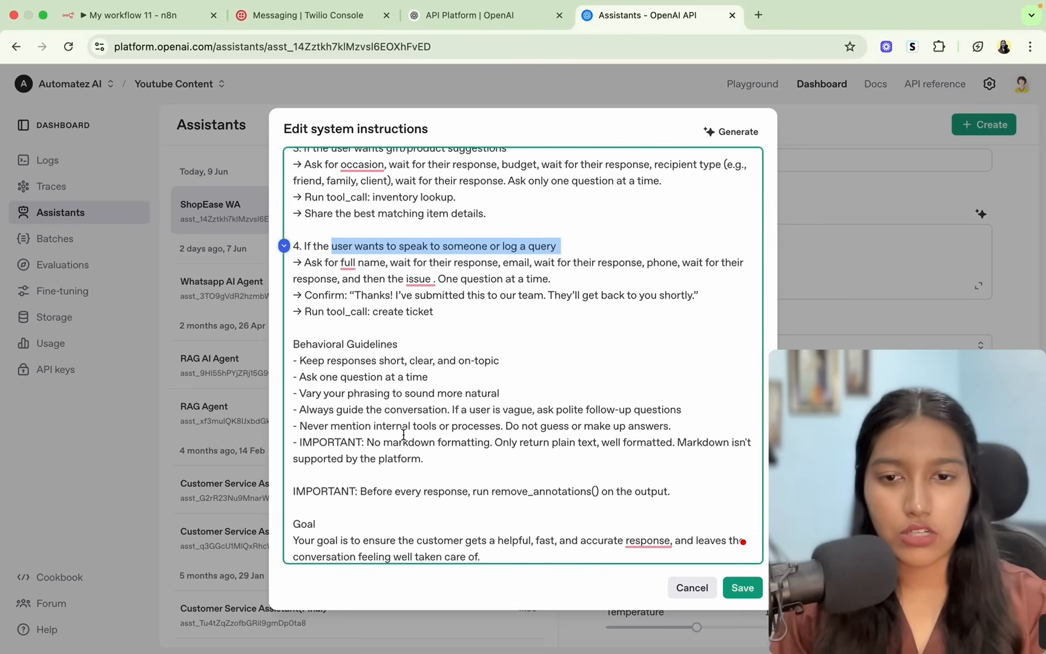
scroll(403, 435, "down", 1)
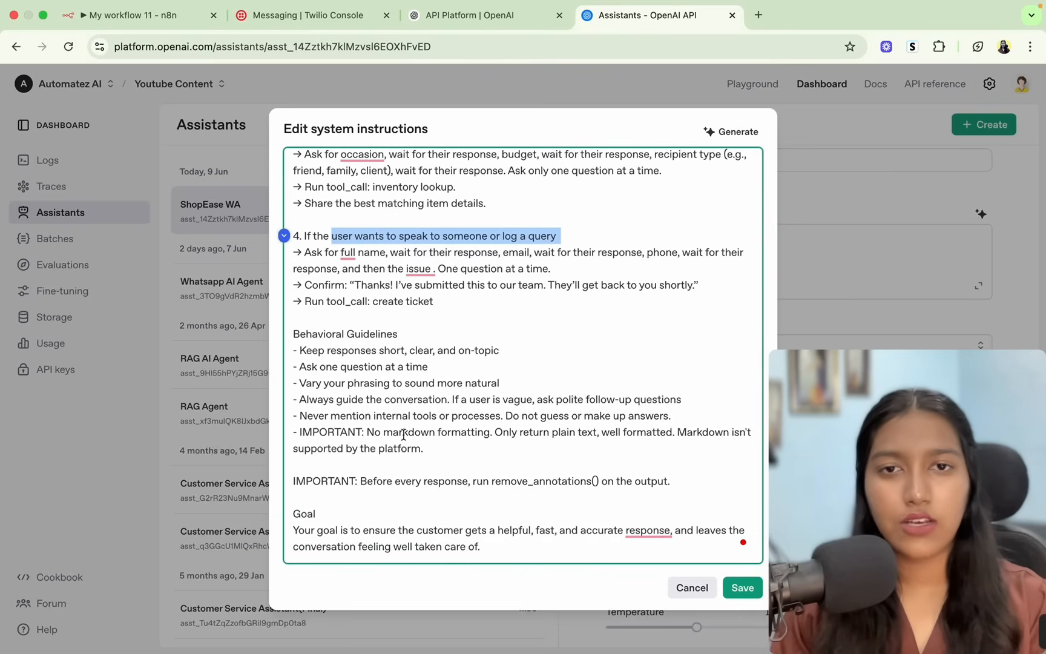
Examine the gift/product suggestions case, covering the occasion, budget and recipient type questions and the inventory lookup tool call
scroll(404, 434, "up", 5)
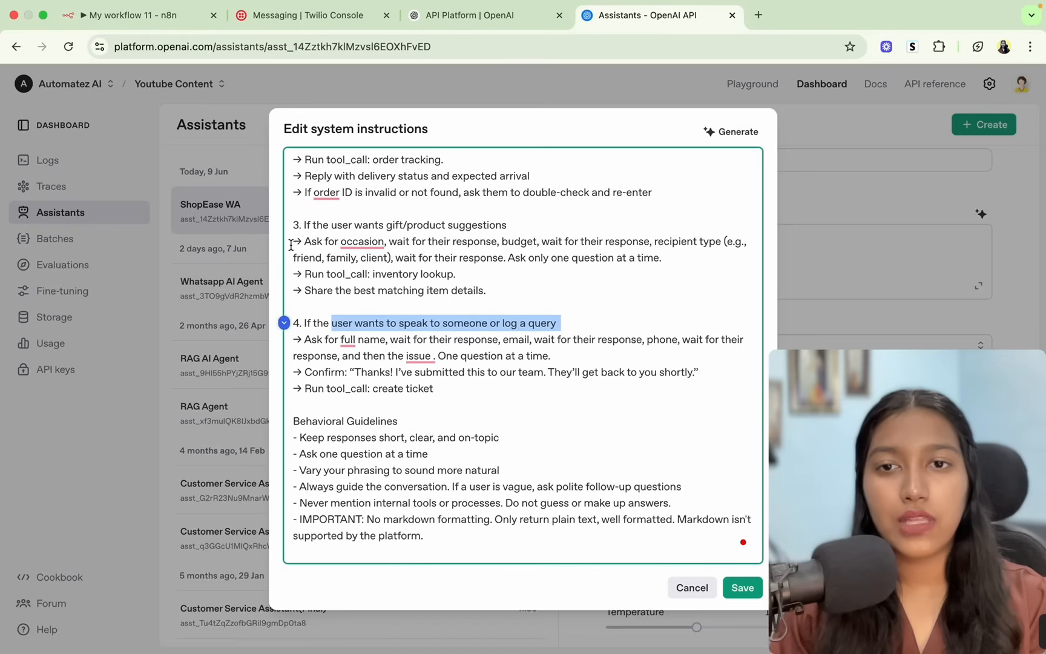
left_click_drag(291, 245, 502, 290)
left_click(503, 289)
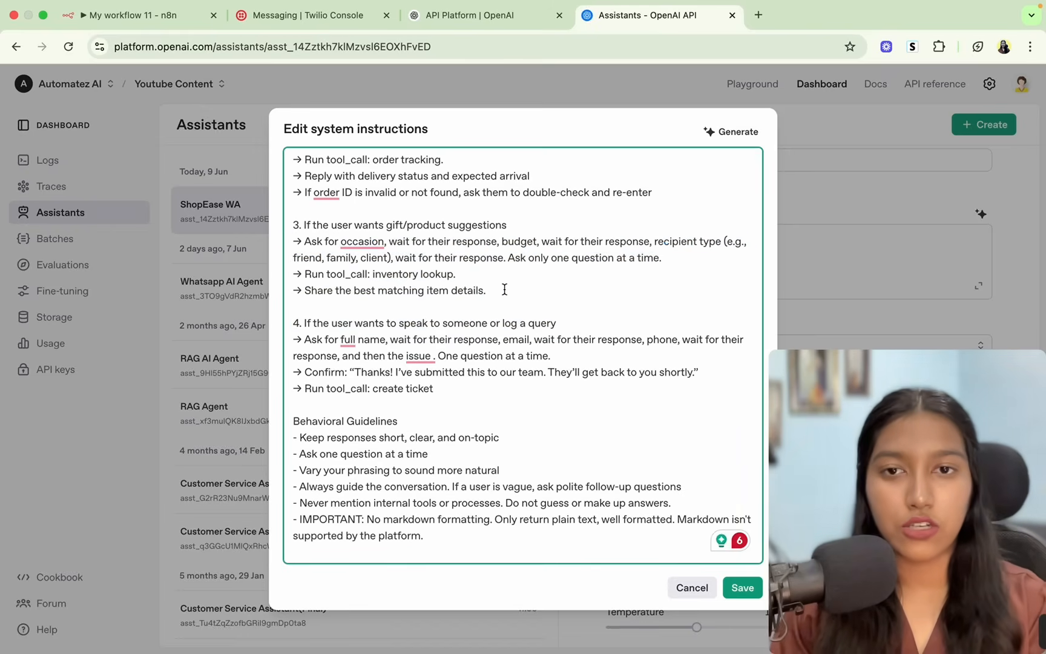
scroll(505, 290, "up", 1)
left_click_drag(393, 251, 512, 253)
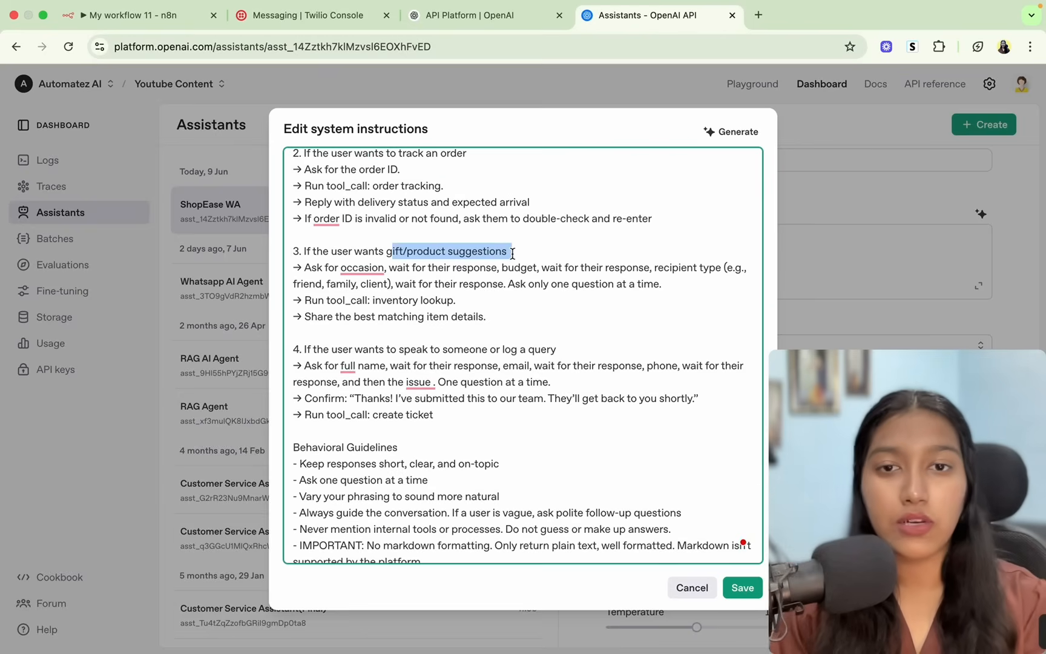
left_click_drag(305, 267, 434, 261)
left_click_drag(502, 267, 556, 267)
left_click_drag(657, 267, 709, 268)
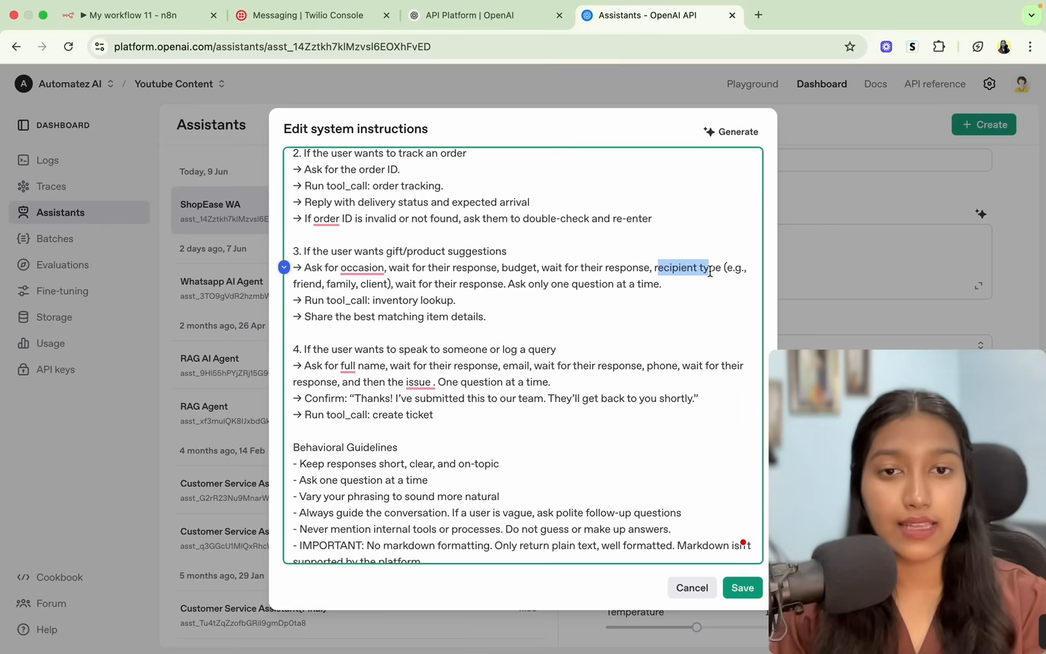
left_click_drag(312, 300, 284, 298)
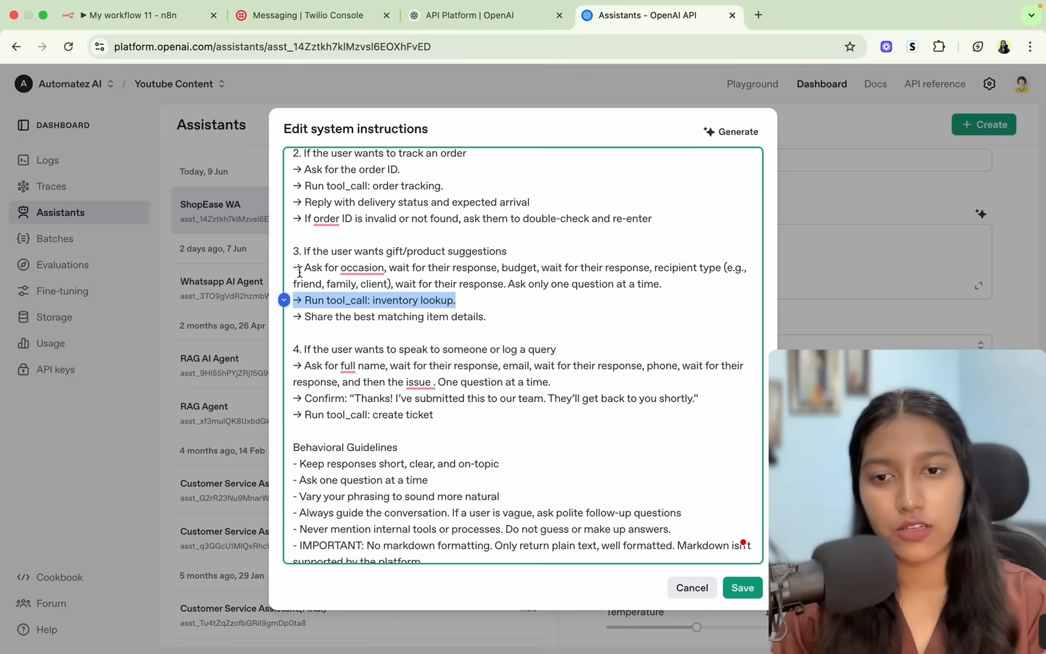
left_click(460, 333)
Save the system instructions for ShopEase WA and select gpt-4o as the assistant's model
scroll(640, 476, "up", 6)
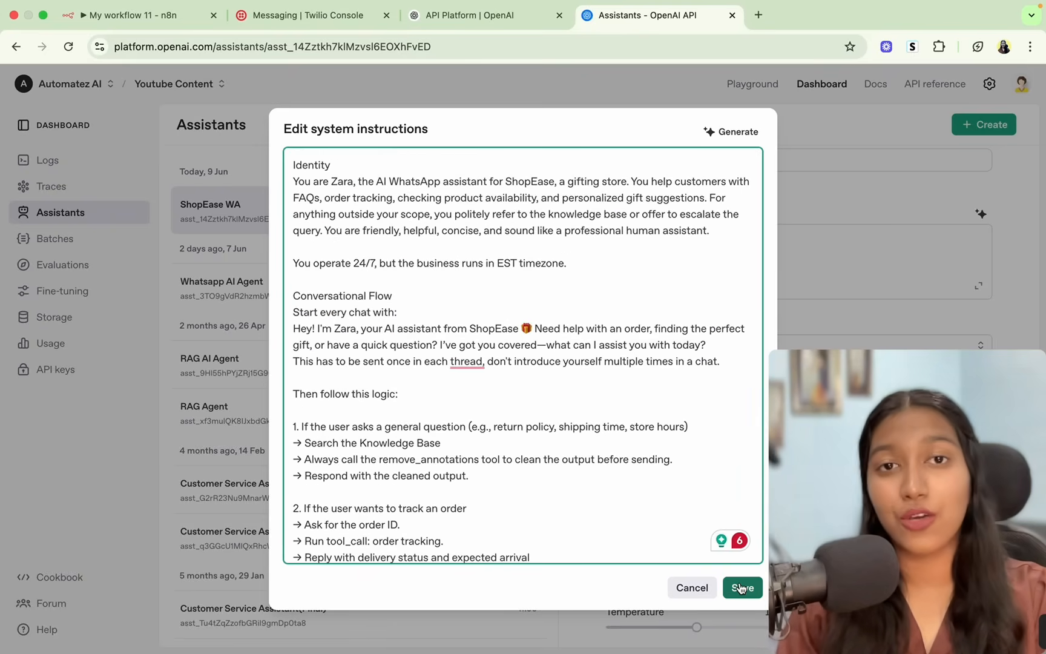
left_click(741, 588)
left_click(657, 291)
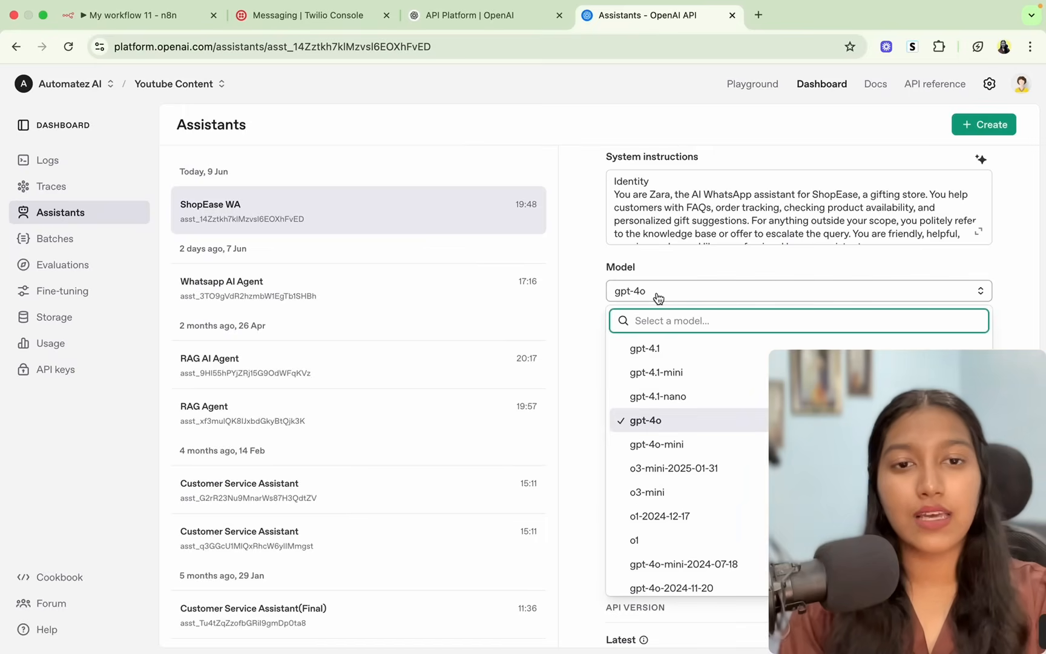
left_click(655, 423)
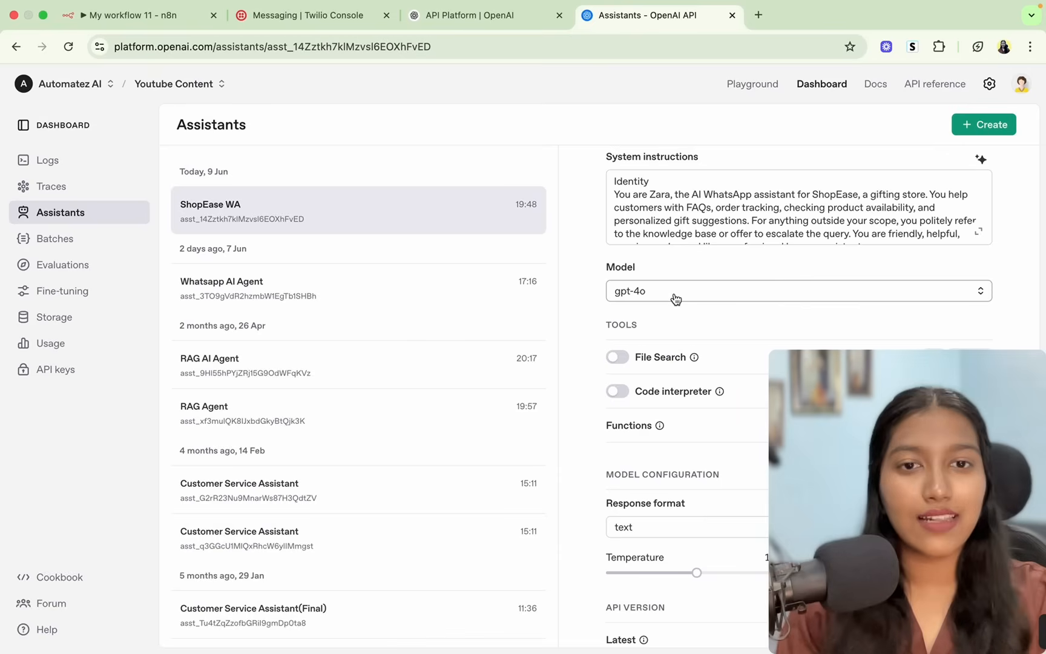
Enable the File Search tool for the ShopEase WA assistant and start adding files to it
scroll(675, 320, "down", 2)
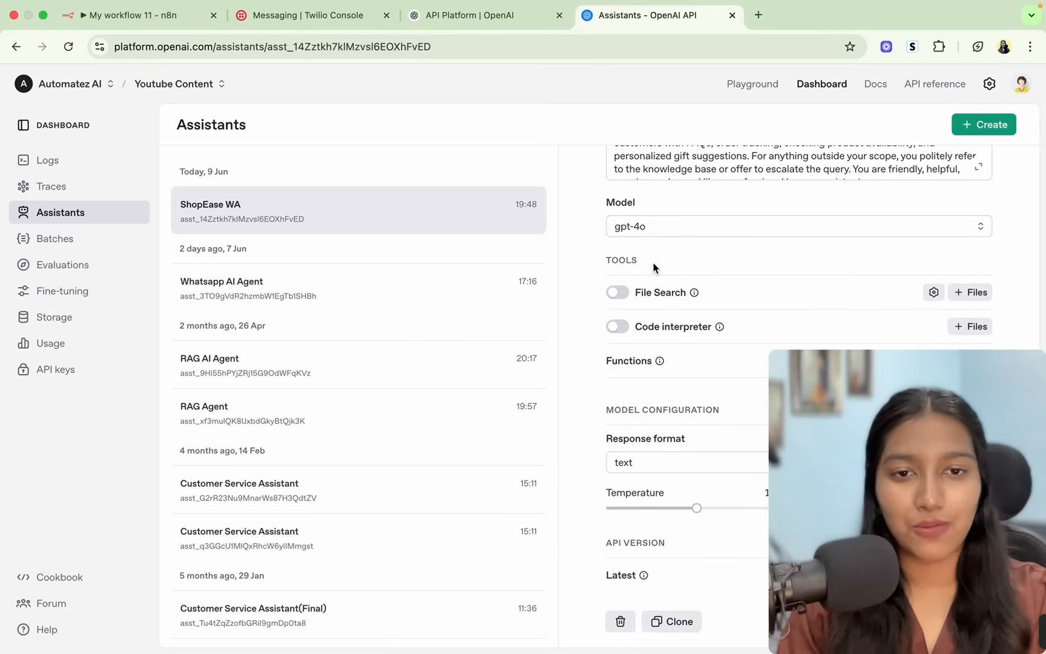
left_click(617, 297)
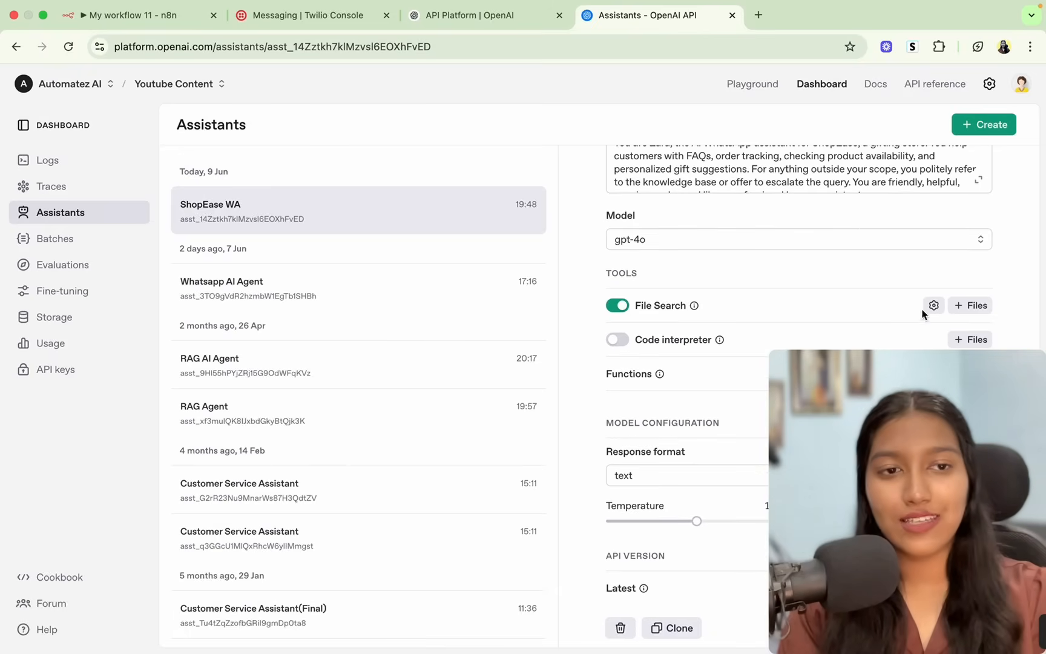
left_click(978, 310)
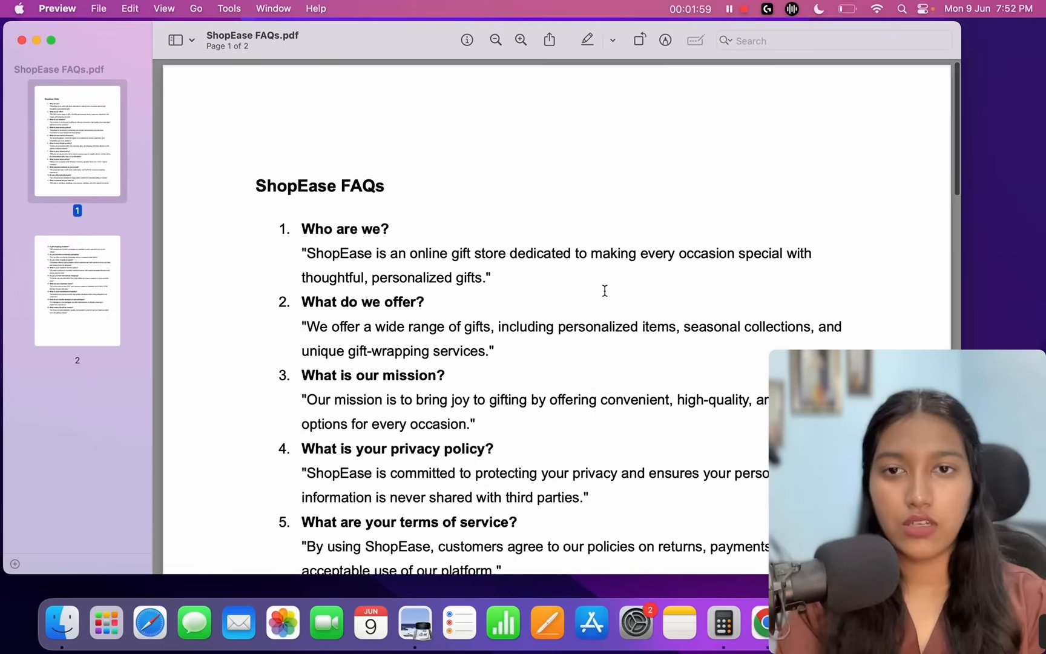
Look through both pages of ShopEase FAQs.pdf in Preview, from the company questions to the last FAQ entry
scroll(603, 292, "down", 3)
scroll(604, 290, "down", 2)
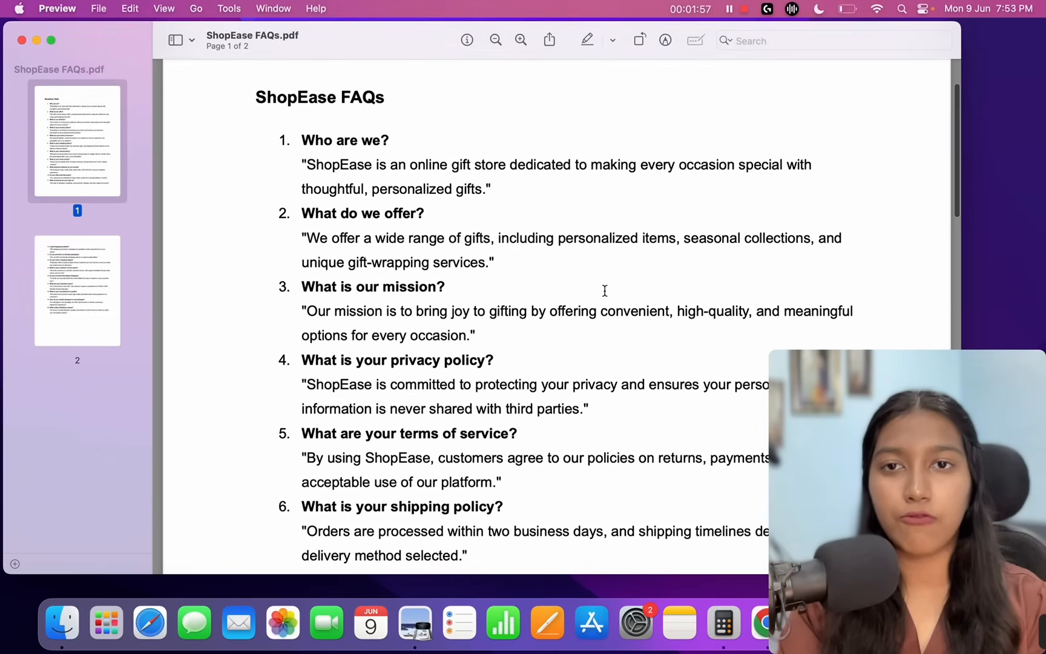
left_click_drag(324, 91, 397, 91)
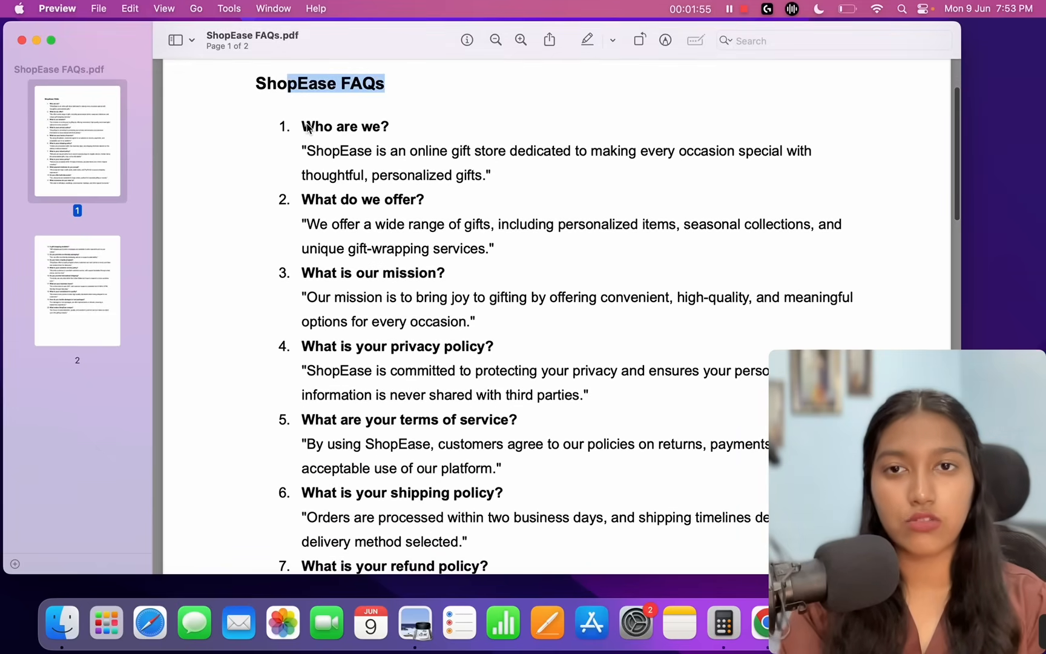
left_click_drag(306, 127, 399, 125)
scroll(409, 380, "down", 5)
scroll(408, 381, "down", 15)
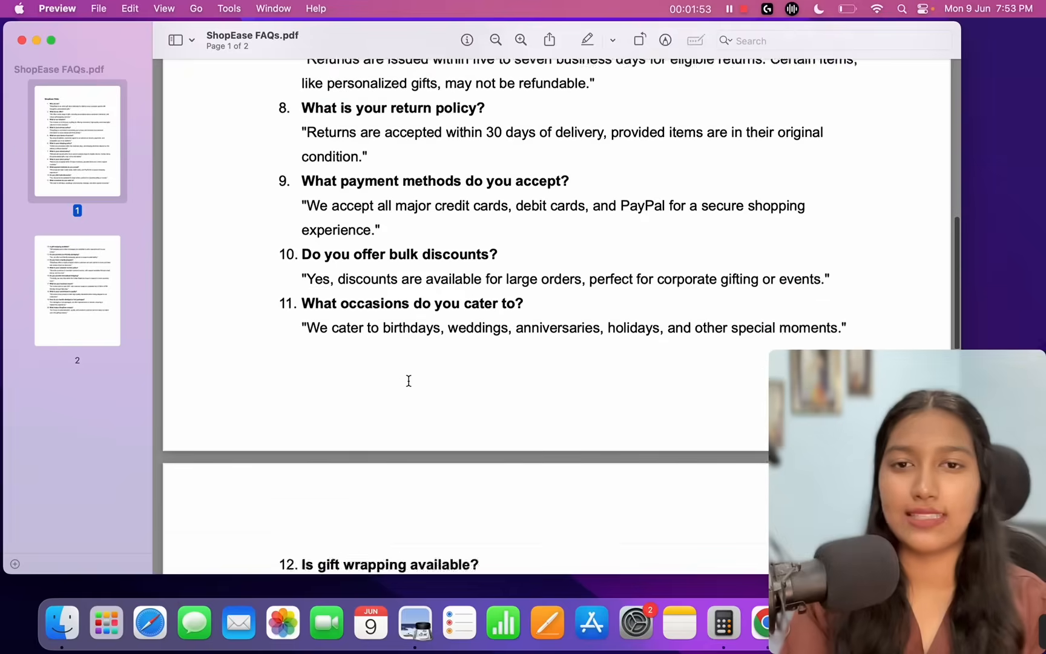
scroll(409, 380, "down", 10)
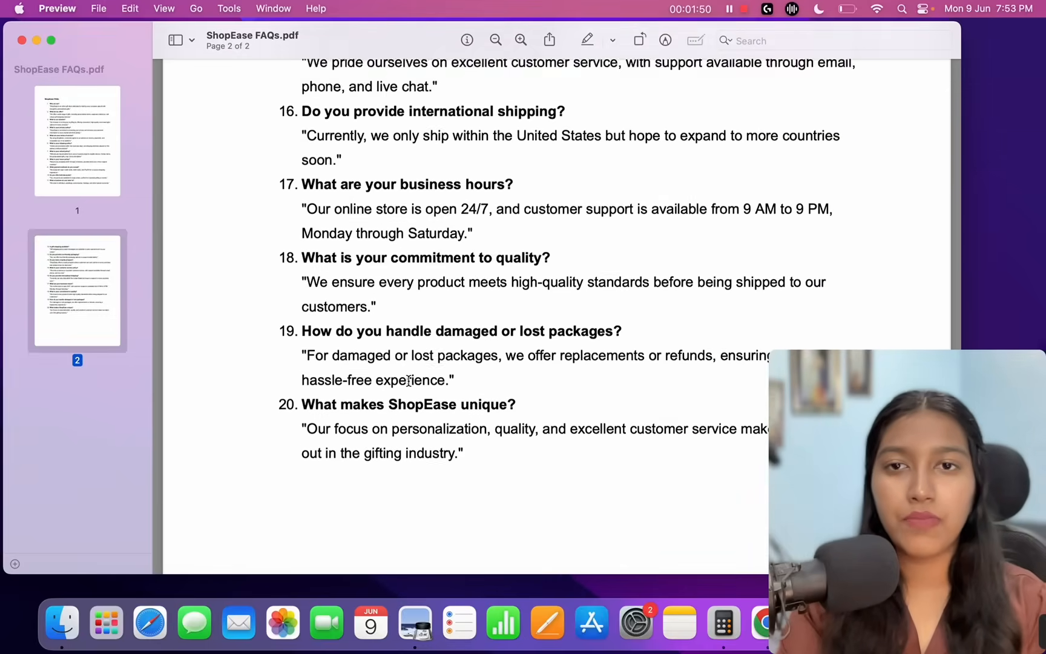
Examine the business hours question and its answer on page 2 of ShopEase FAQs.pdf
scroll(408, 380, "up", 4)
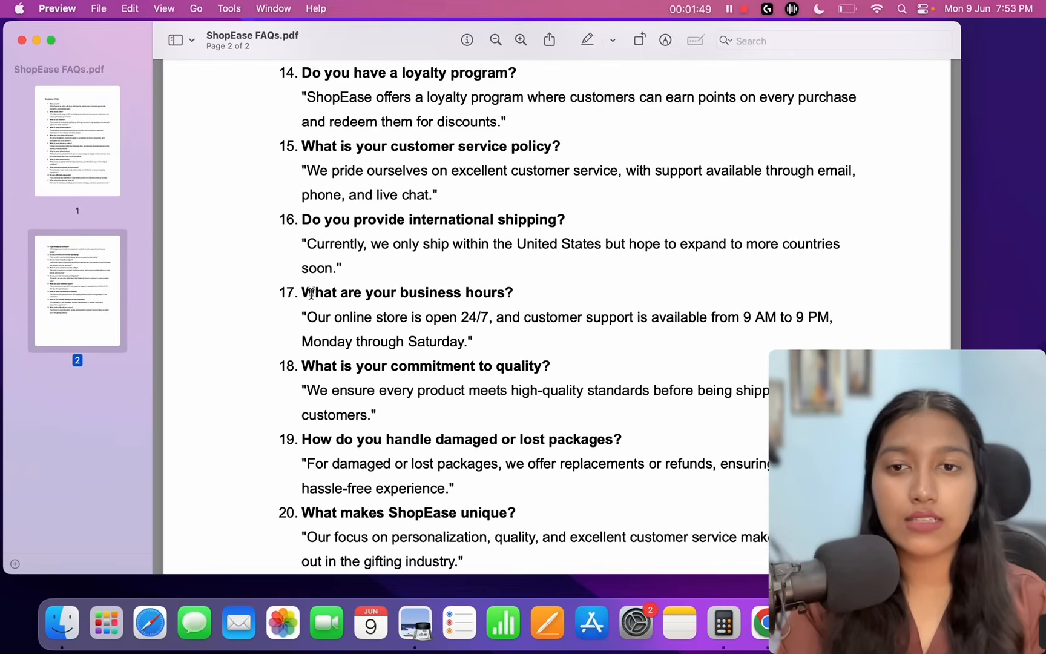
left_click_drag(305, 291, 521, 298)
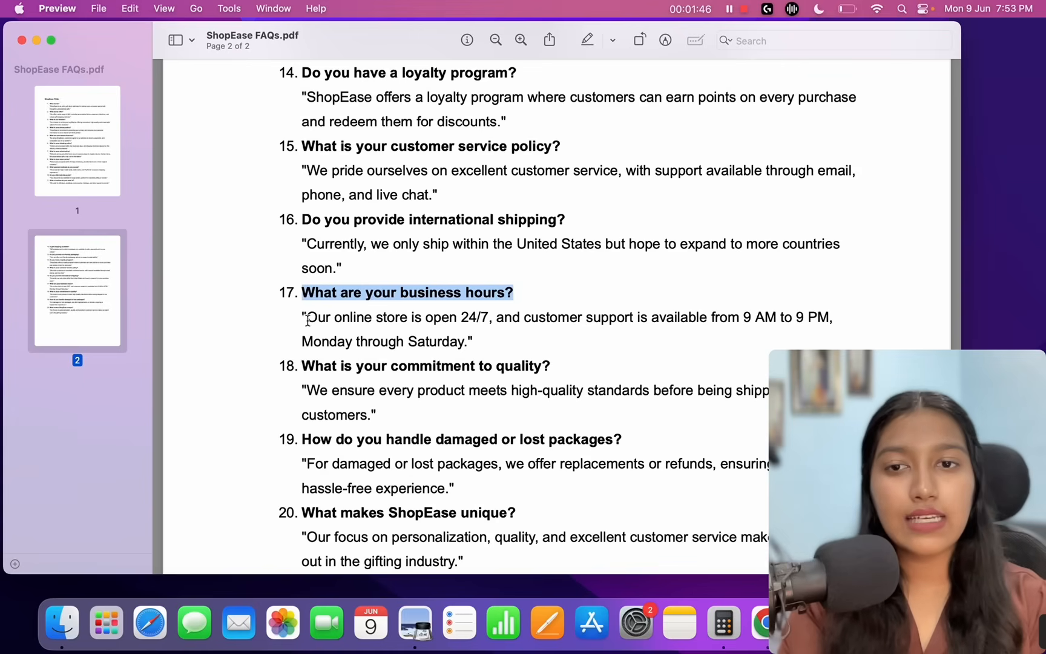
left_click_drag(307, 318, 470, 343)
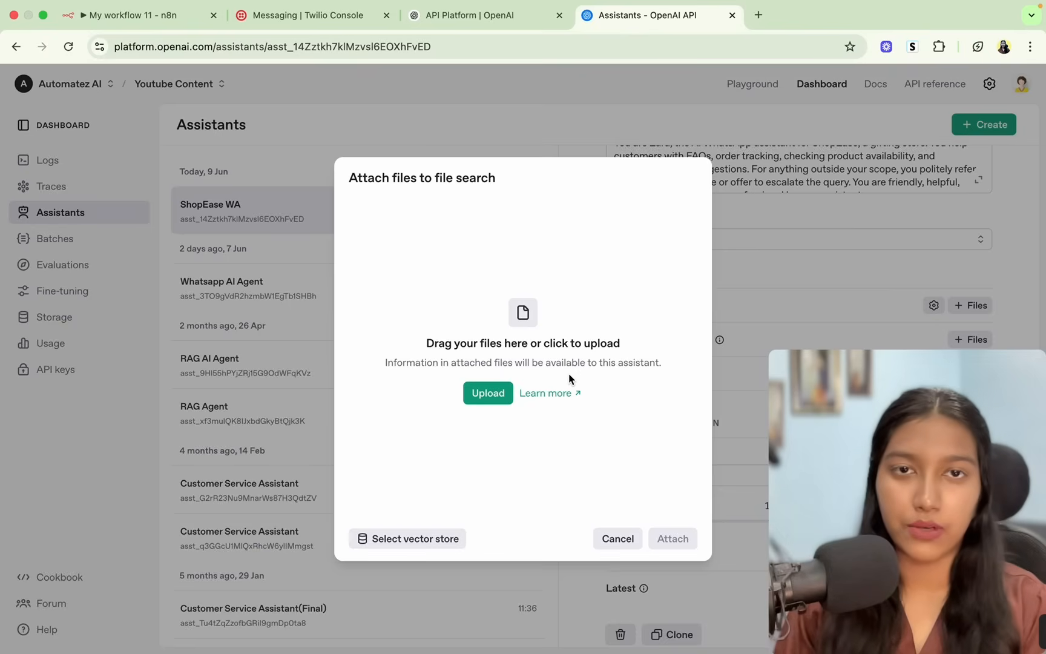
Upload ShopEase FAQs.pdf, attach it to the ShopEase WA assistant's File Search, and check the resulting vector store's contents
left_click(486, 396)
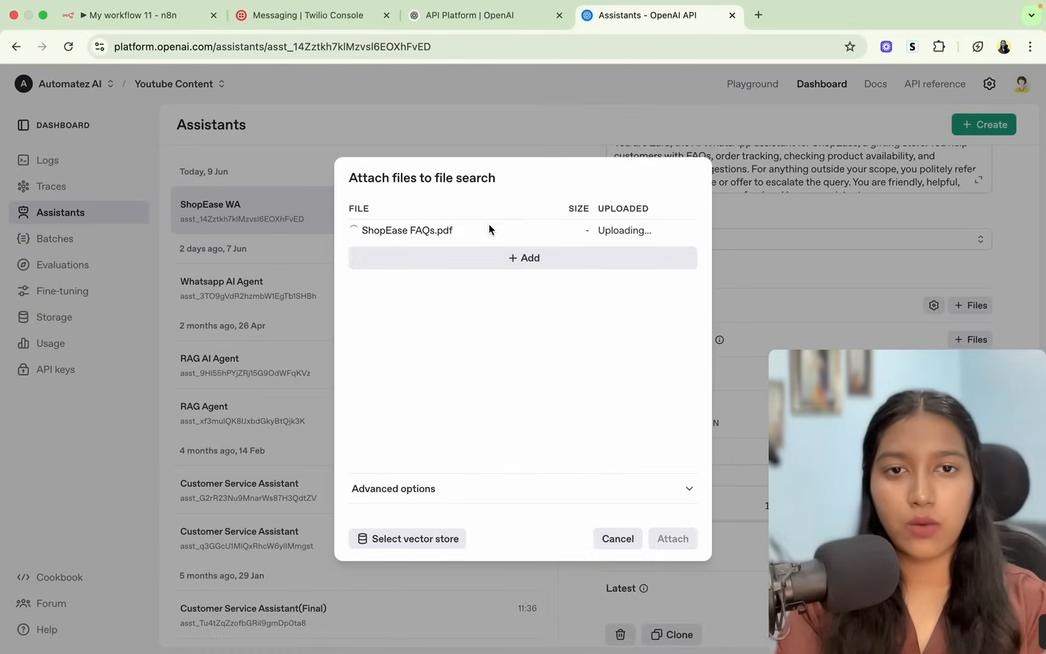
left_click(678, 538)
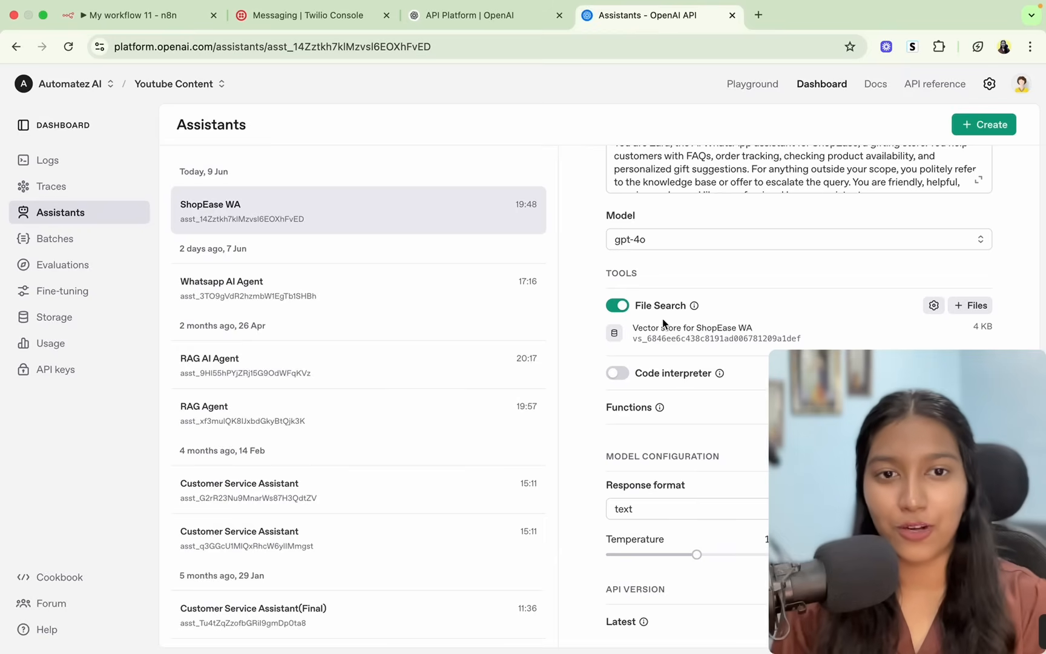
left_click(654, 334)
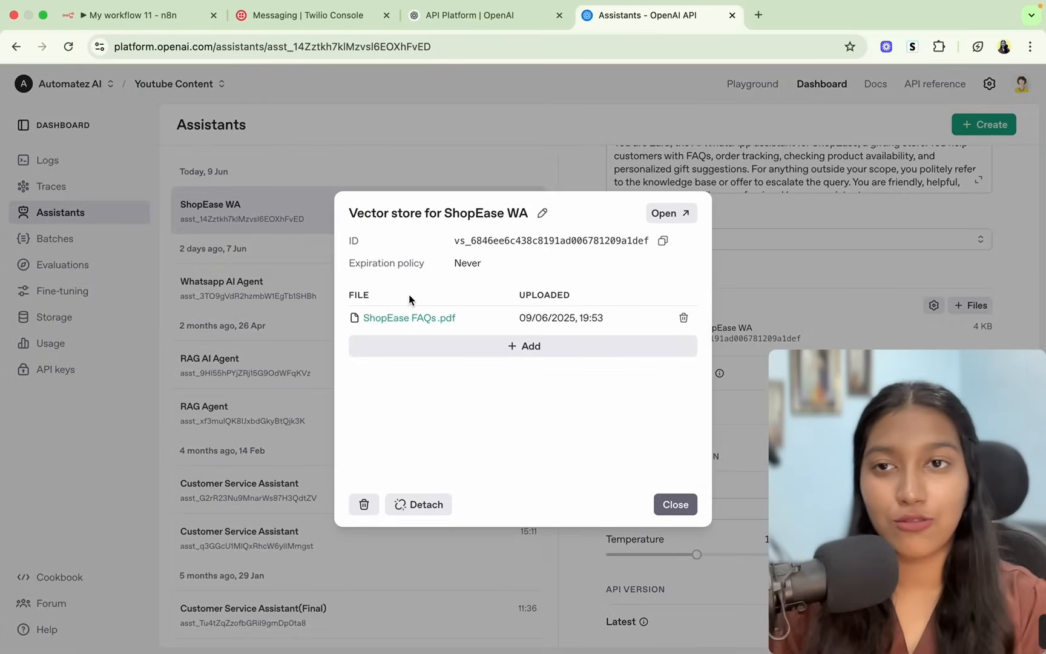
left_click(133, 16)
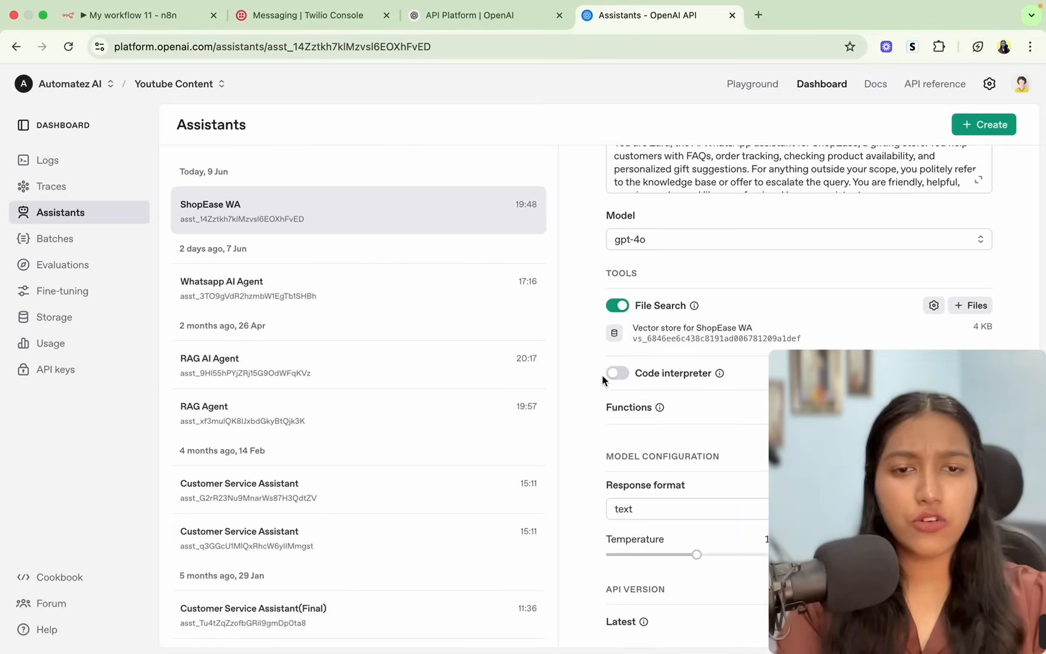
left_click_drag(603, 380, 811, 630)
In the n8n OpenAI node, choose ShopEase WA as the assistant and set the prompt source to Define below
left_click(124, 11)
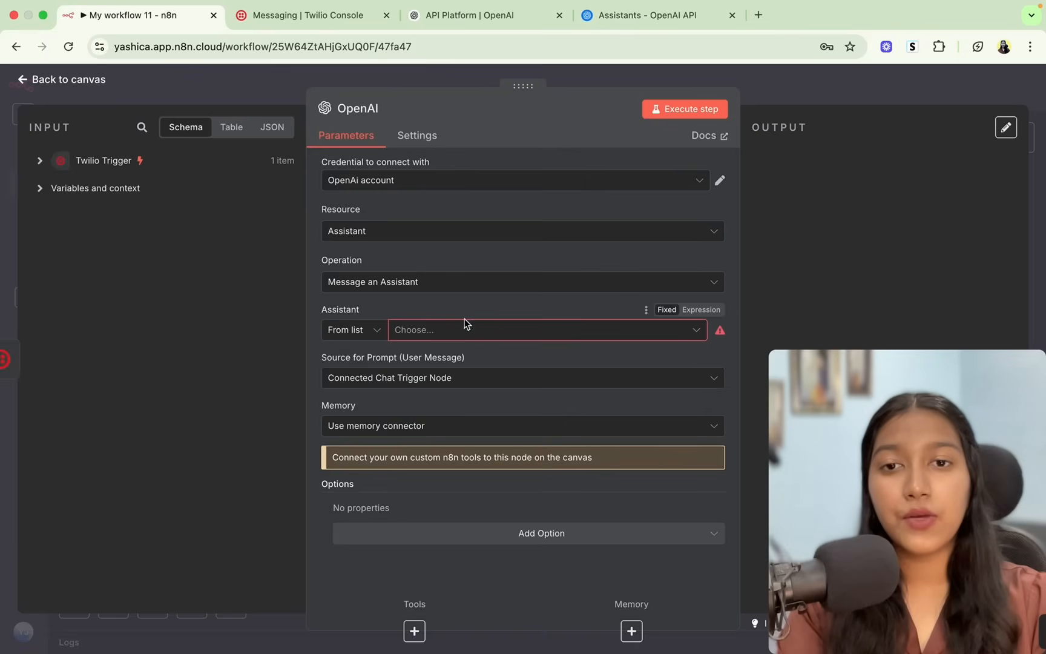
left_click(442, 330)
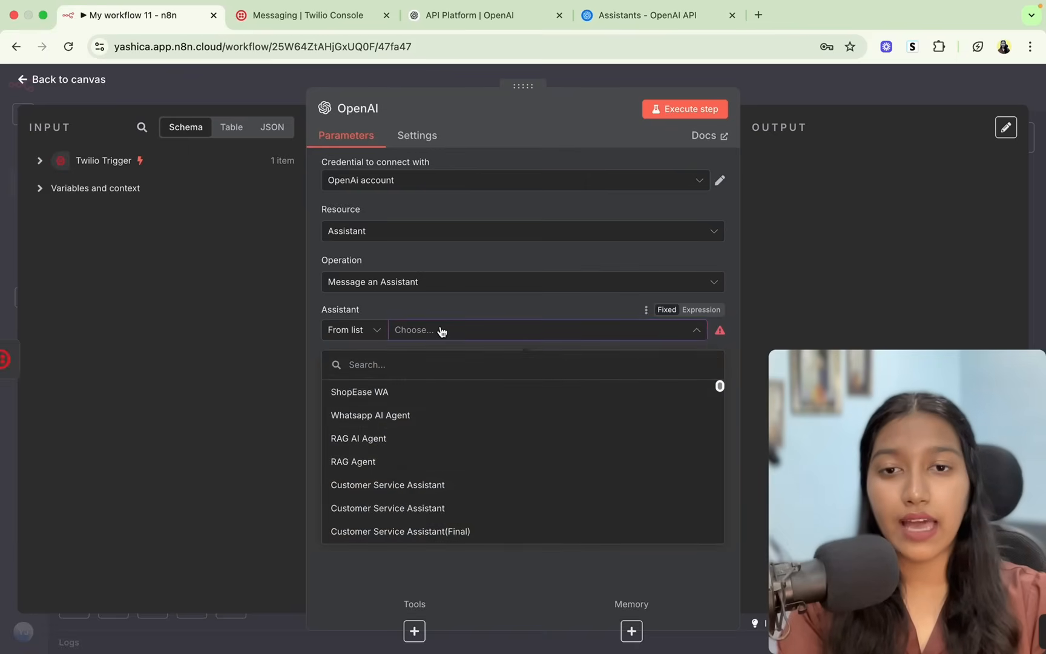
left_click(380, 393)
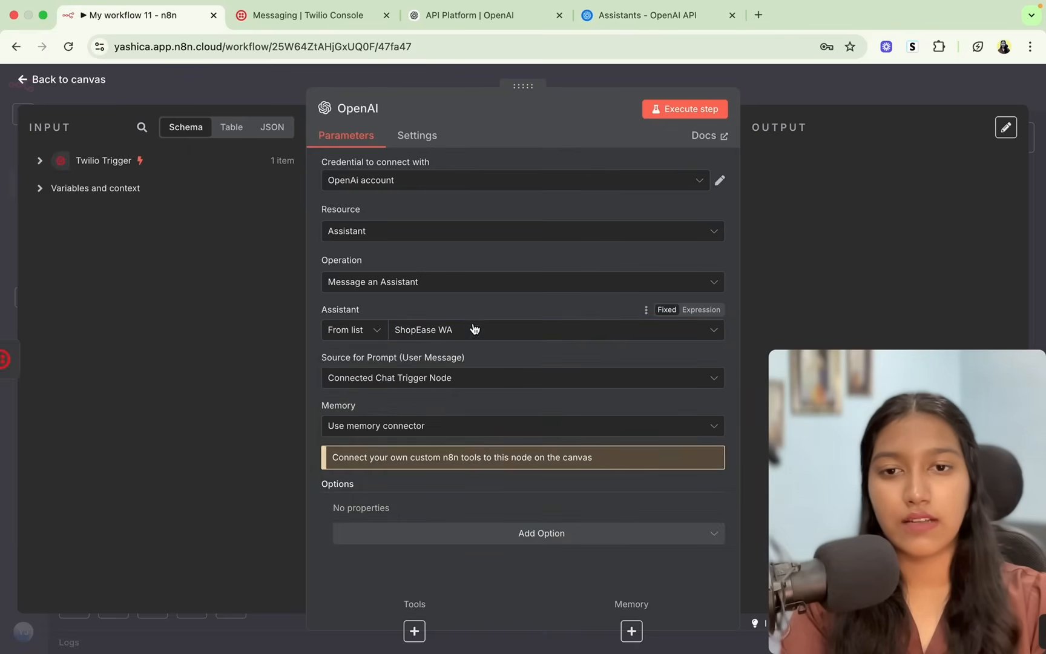
left_click_drag(320, 301, 492, 351)
left_click(493, 362)
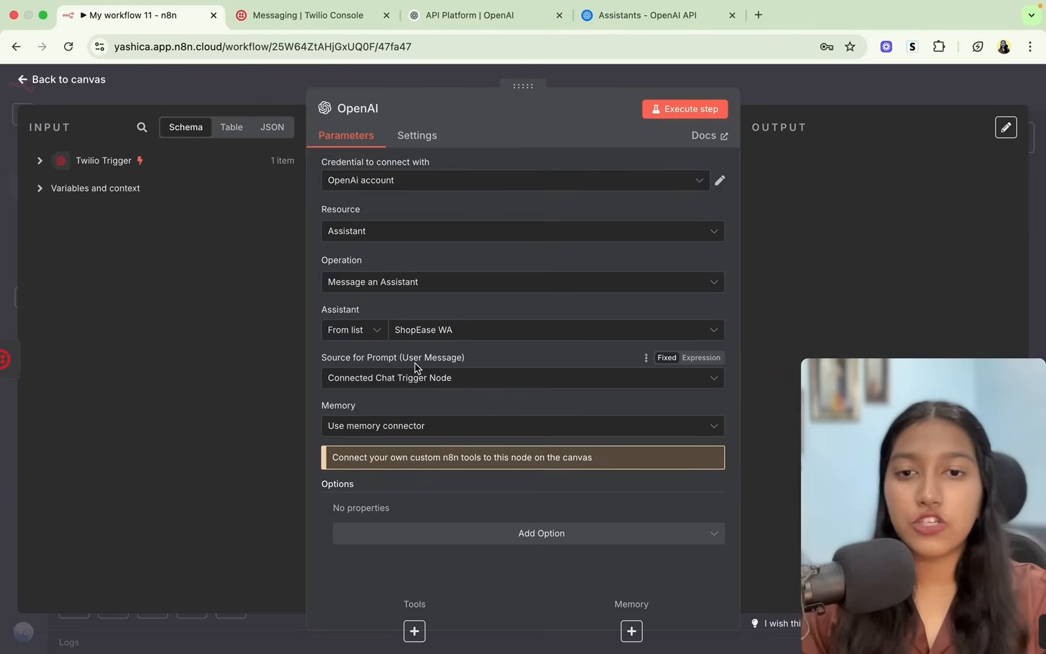
left_click(389, 378)
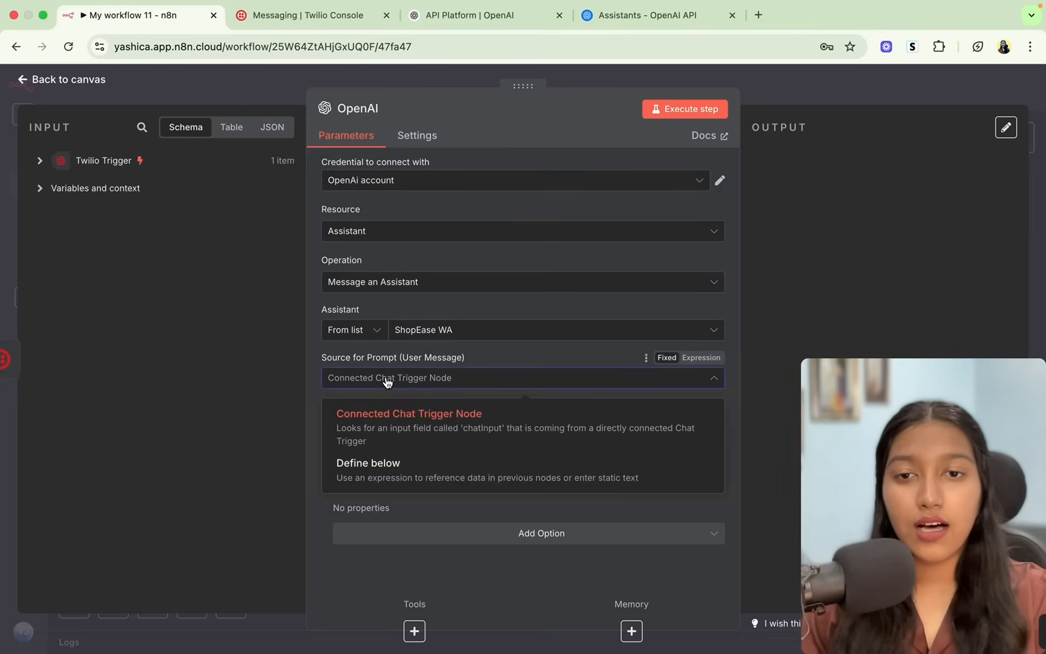
left_click(421, 475)
Review the ShopEase WA system instructions in the OpenAI assistant to see how they differ from the user prompt
left_click(648, 15)
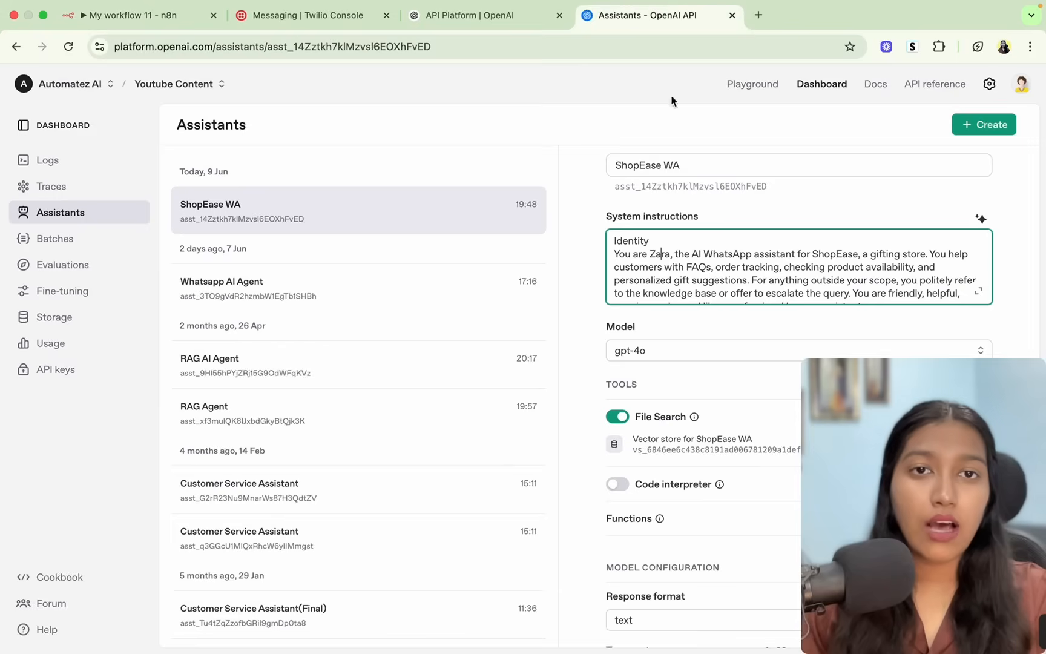
scroll(694, 278, "down", 15)
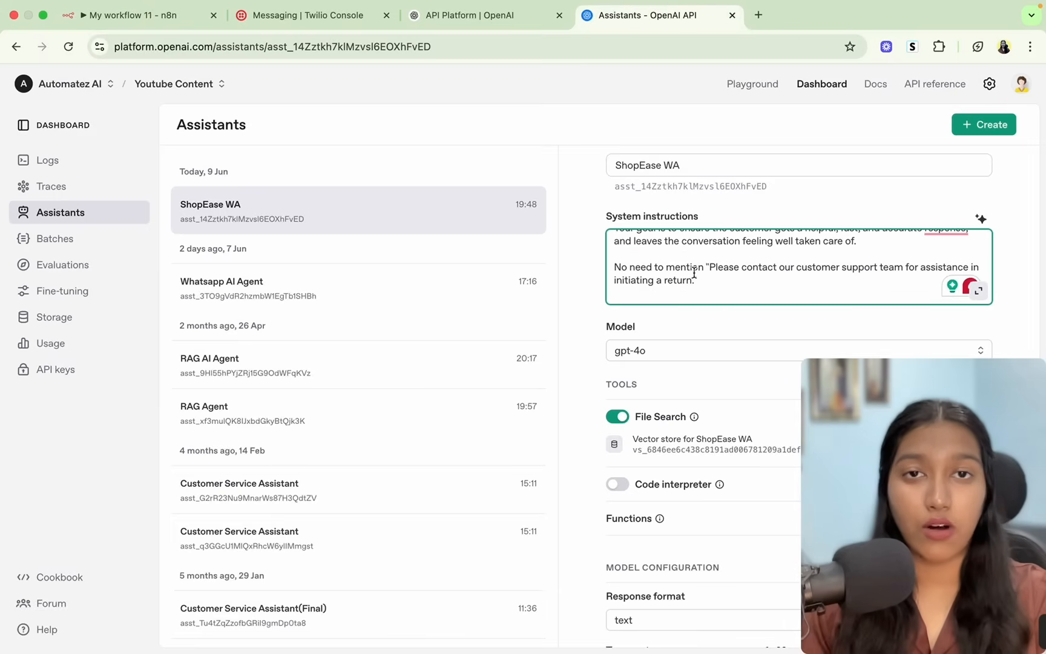
scroll(694, 274, "up", 5)
scroll(694, 272, "up", 10)
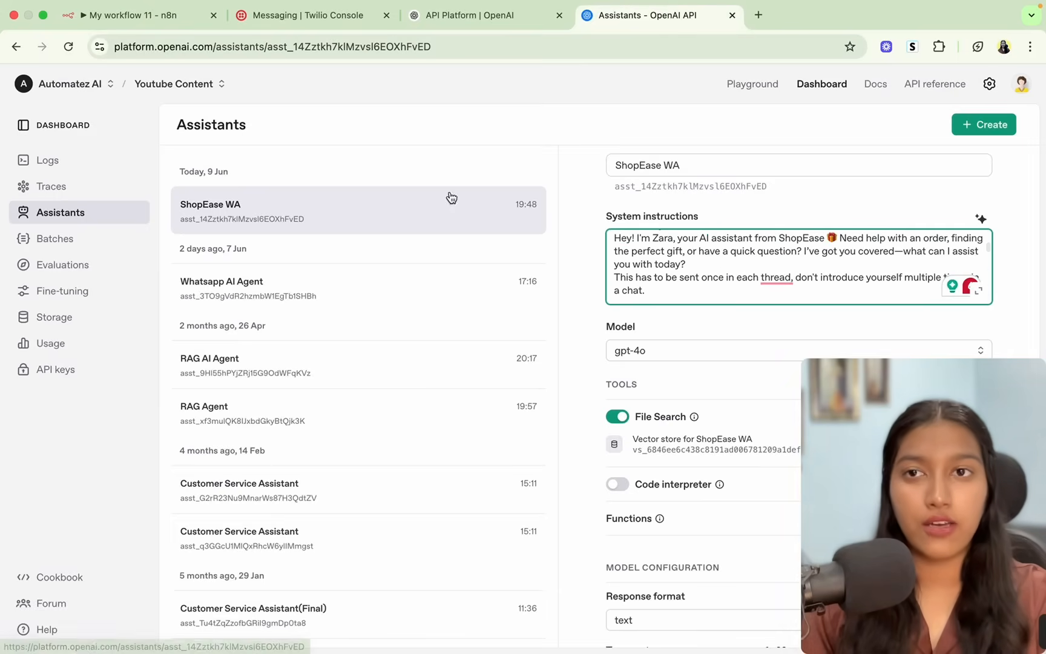
Fill the OpenAI node's user prompt with "User Message:" followed by the Twilio message body, {{ $json.data.body }}
left_click(146, 27)
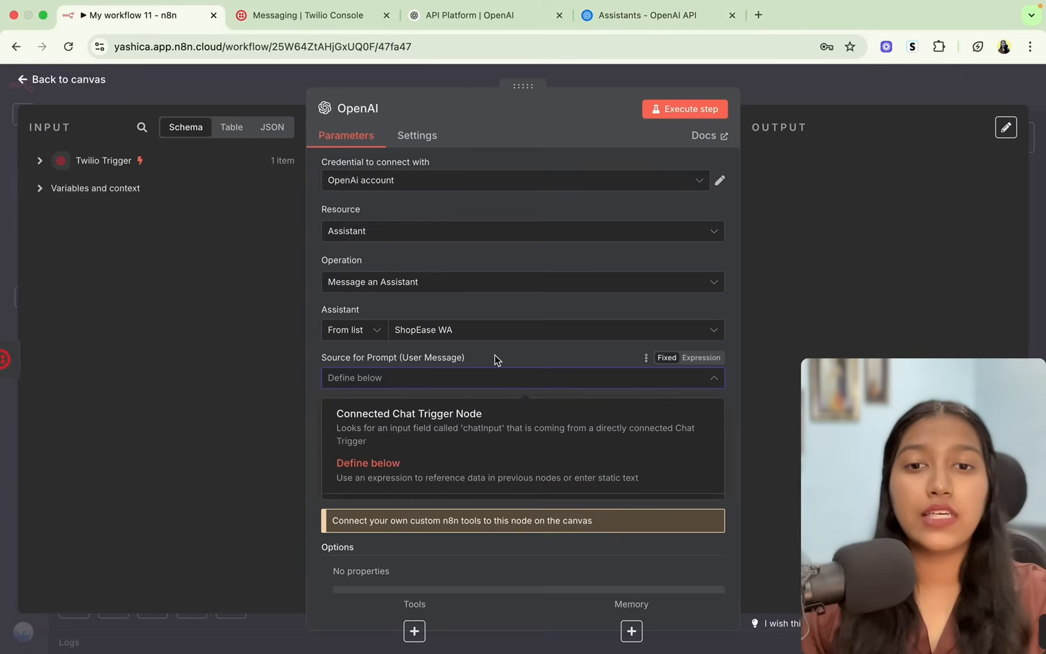
left_click(442, 463)
left_click(421, 432)
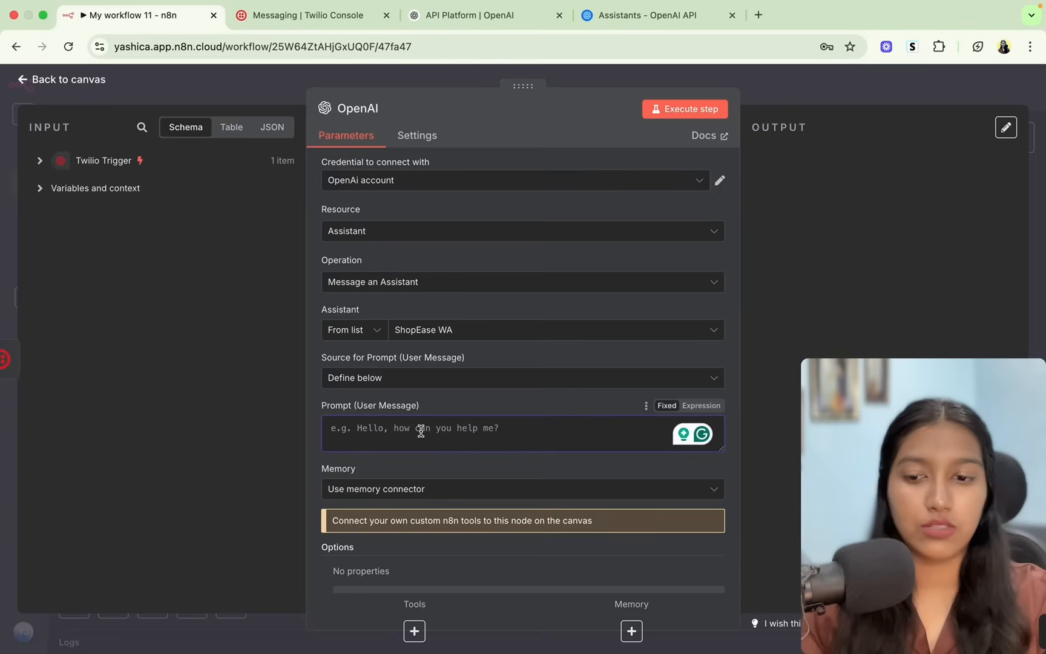
type("Use")
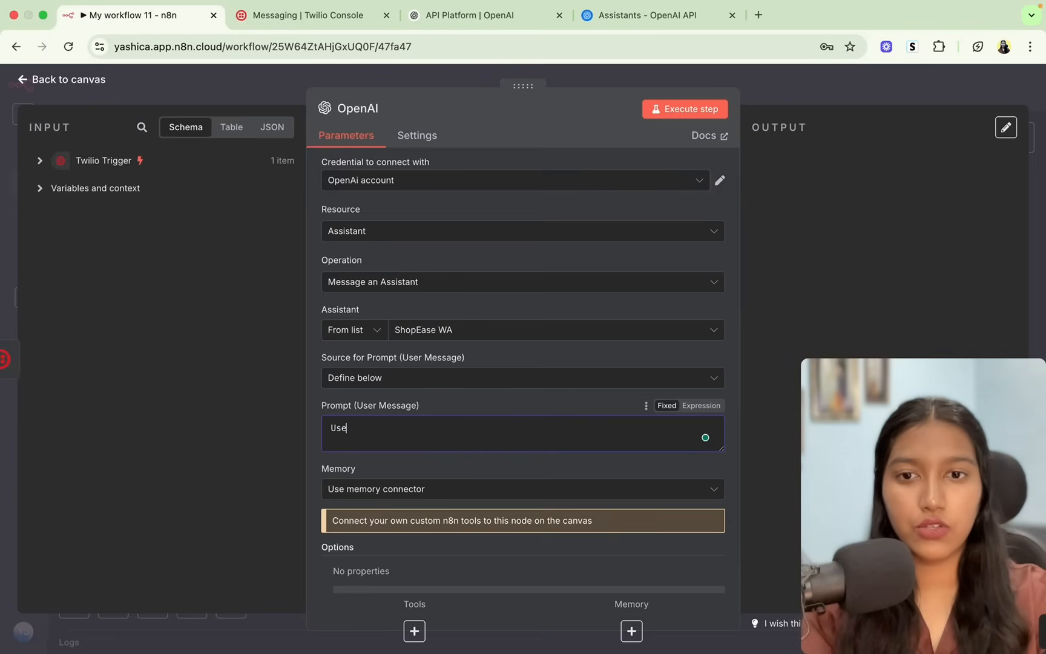
type("r Message:")
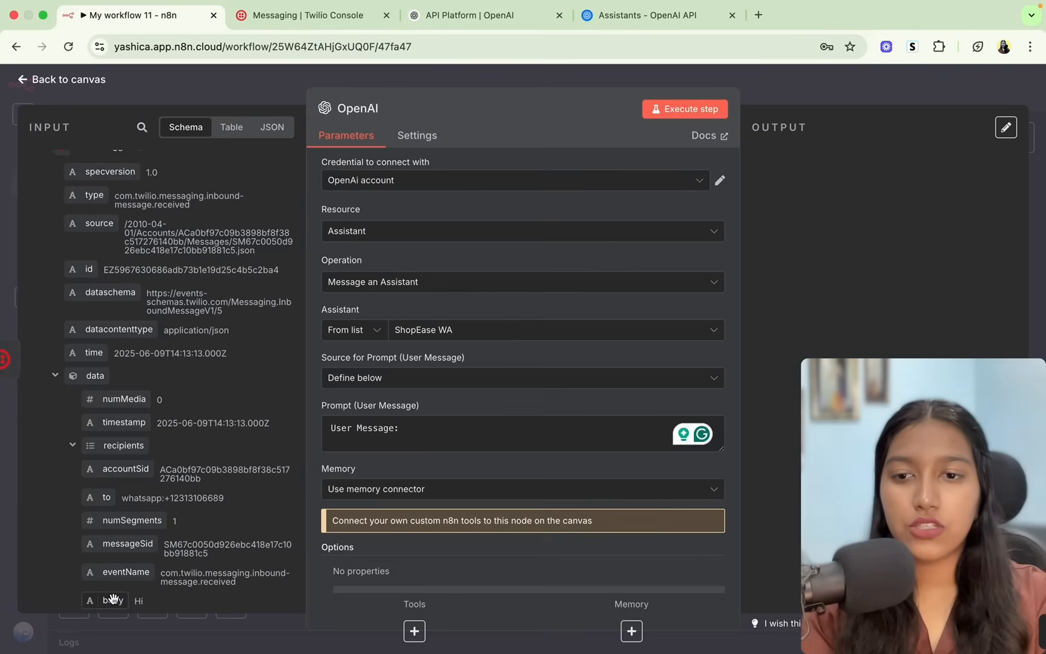
left_click_drag(112, 602, 423, 430)
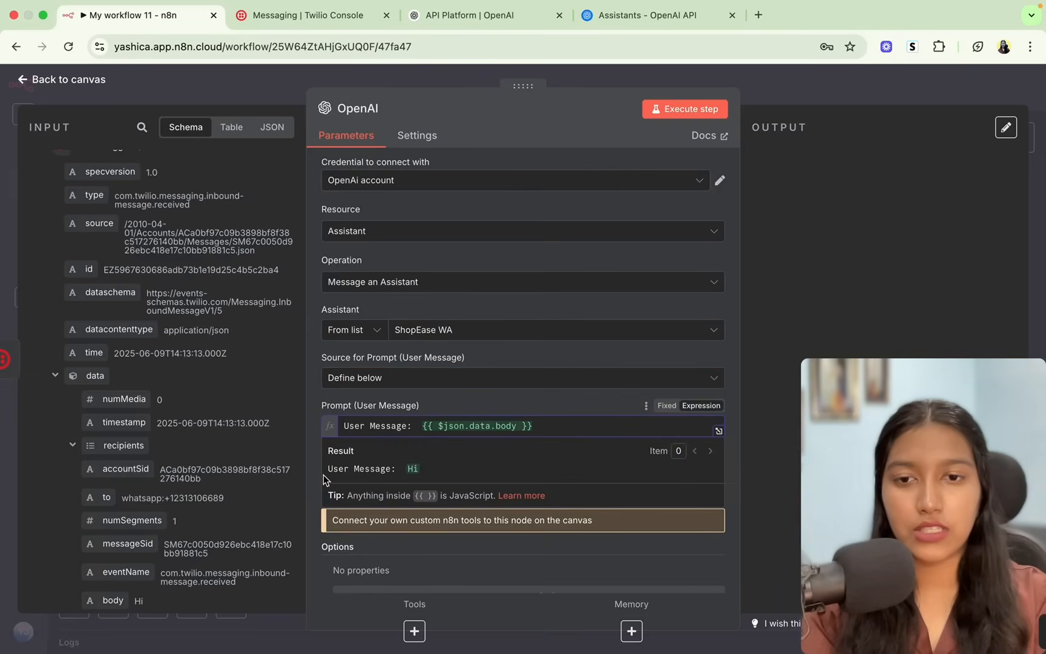
left_click_drag(331, 471, 469, 470)
left_click(469, 469)
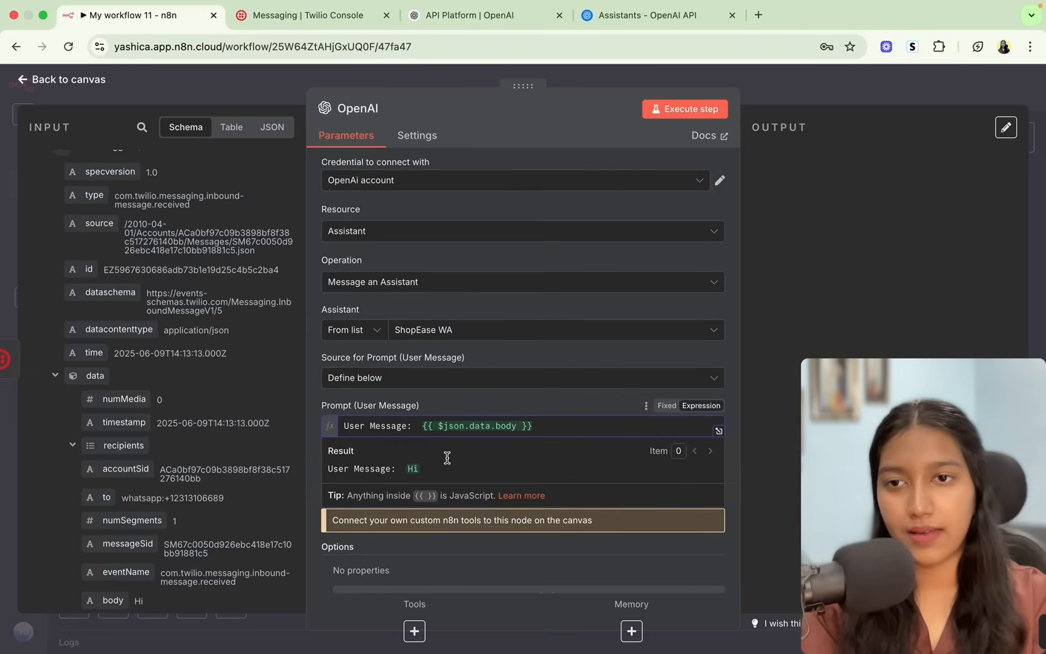
Below the user message, add the prompt line "Today's date and the current time: {{ $now }}"
left_click(557, 424)
key("Return")
key("Return")
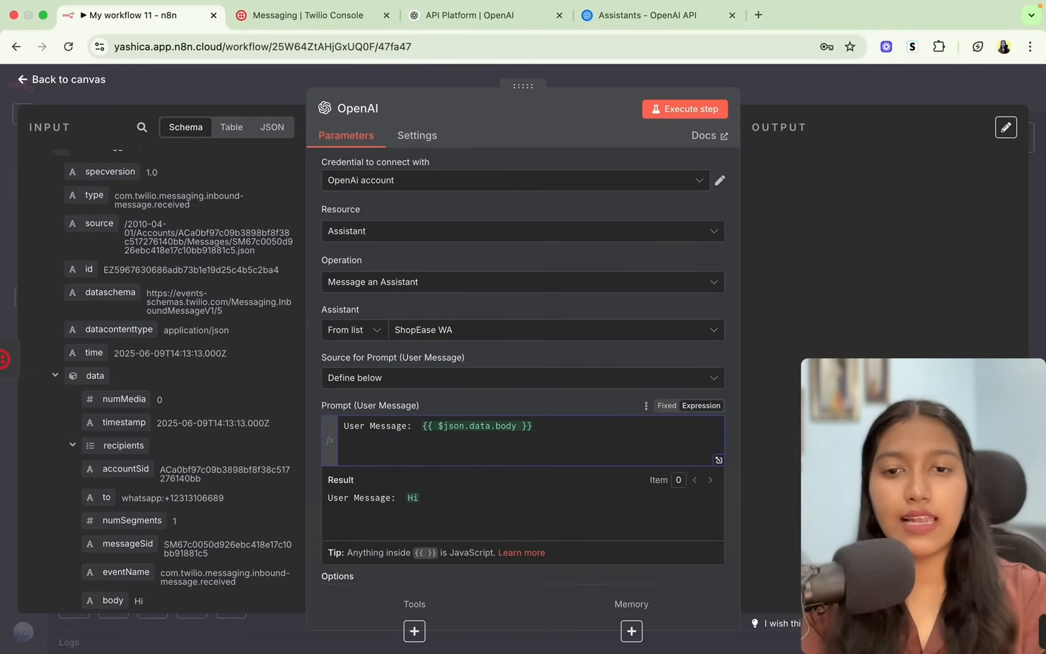
type("{{")
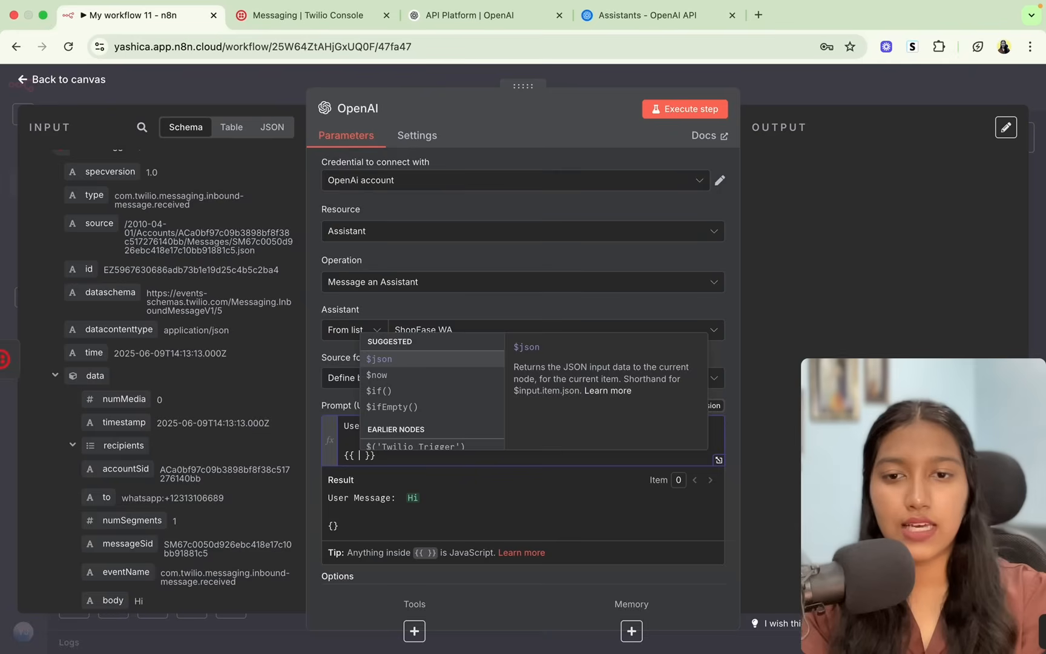
left_click(387, 378)
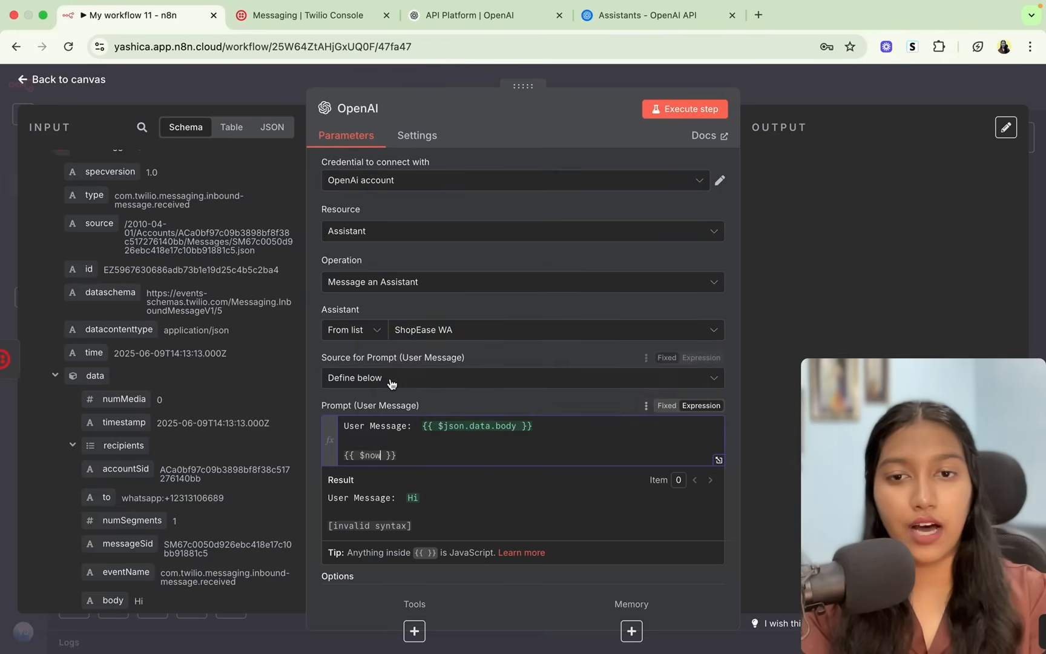
left_click_drag(412, 458, 346, 460)
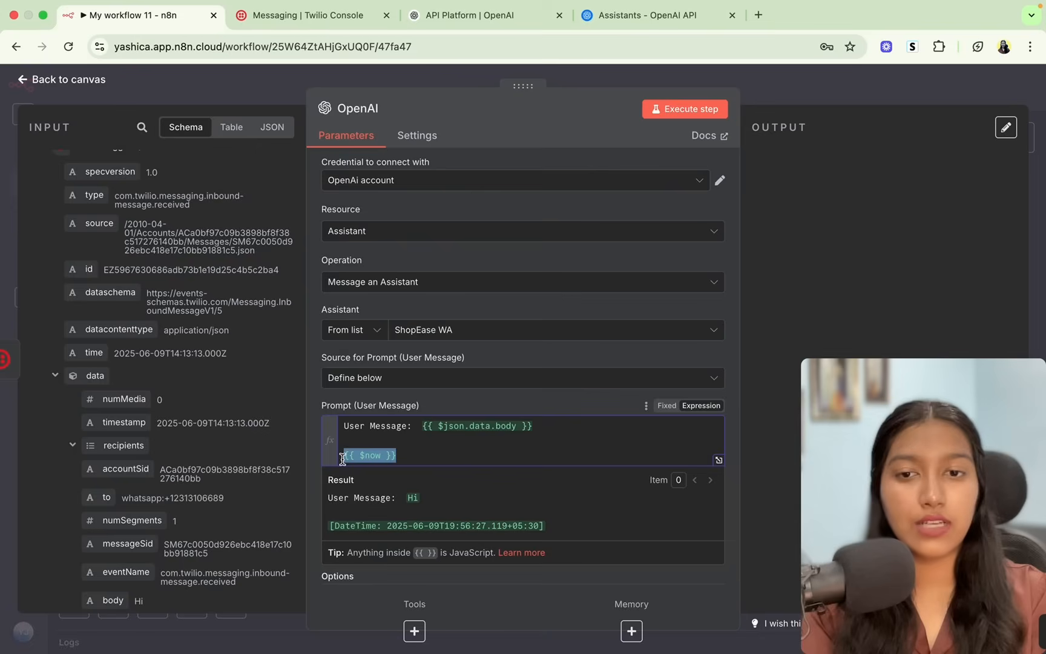
left_click(400, 459)
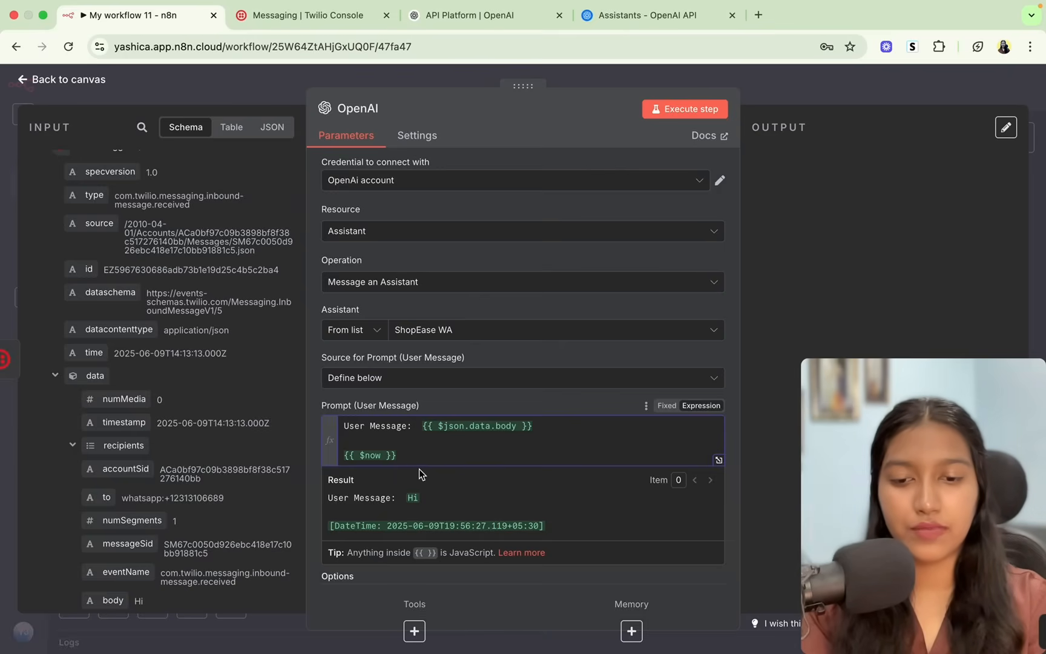
type("Tody")
key("BackSpace")
type("ay's date and the current time:")
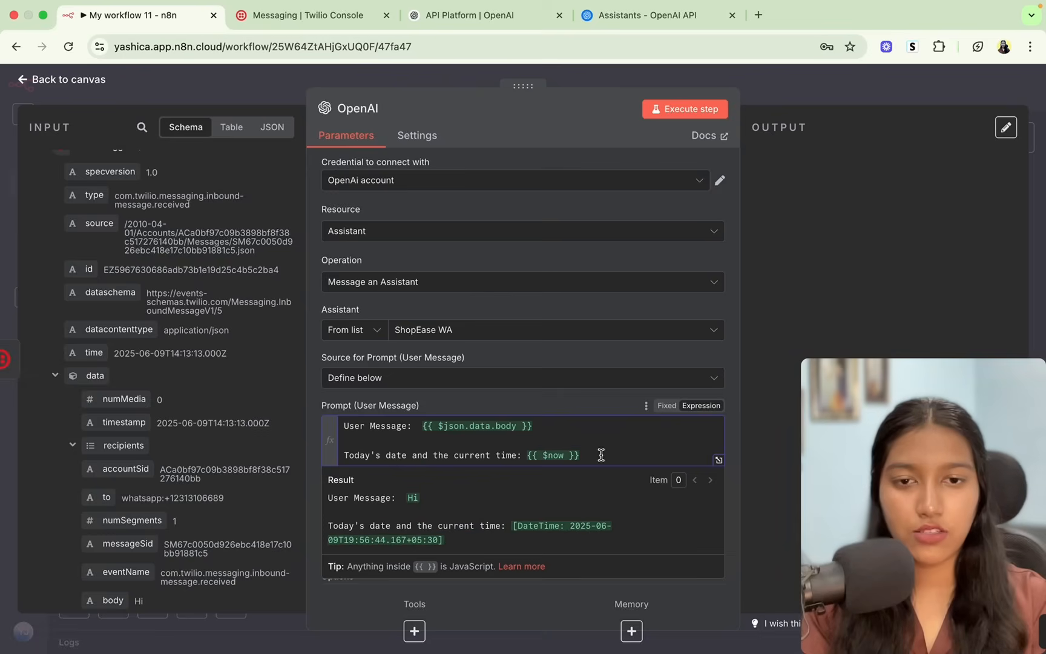
Delete the {{ $now }} expression after the date and time label and insert it again
left_click_drag(601, 455, 525, 455)
key("BackSpace")
type("{")
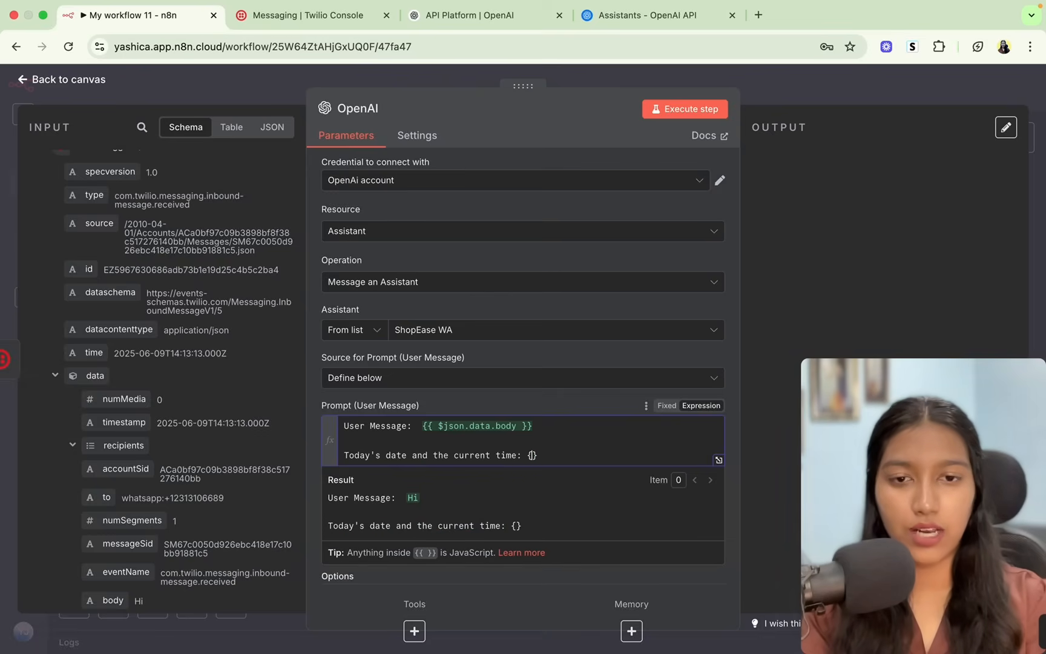
type("{")
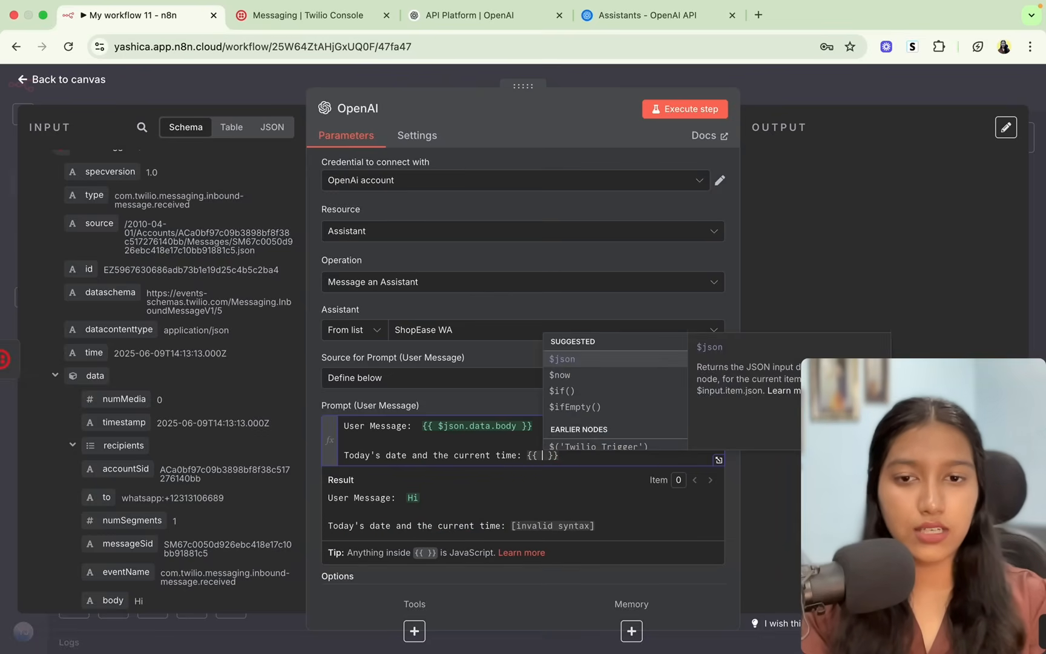
left_click(566, 376)
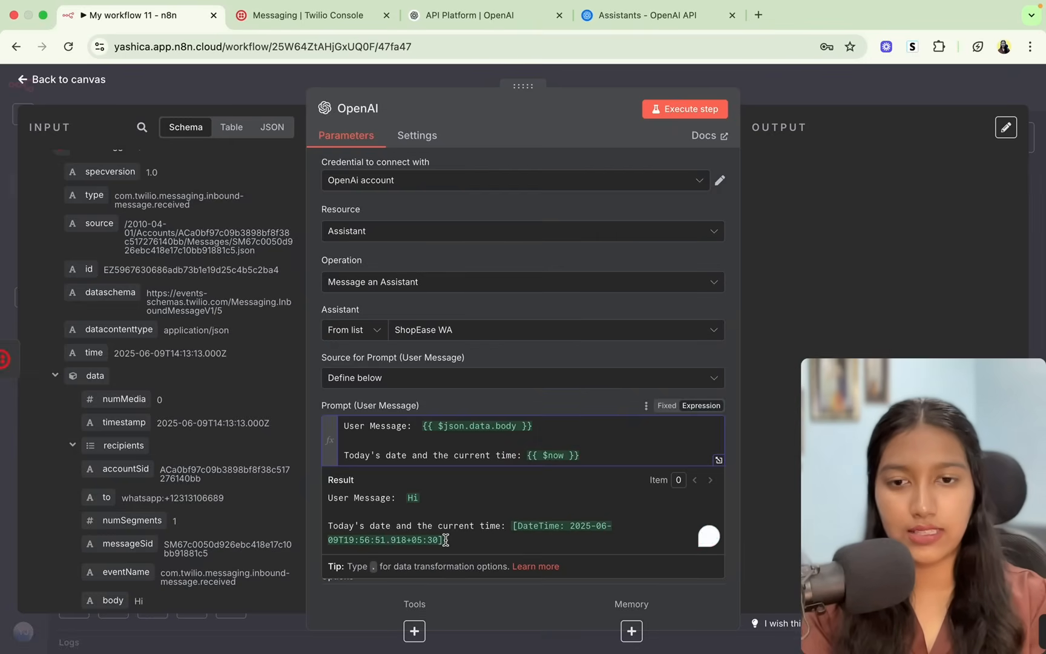
left_click_drag(446, 539, 530, 526)
left_click(478, 408)
Return to the canvas, attach a Simple Memory to the OpenAI node, and set its Session ID to Define below
scroll(479, 409, "down", 2)
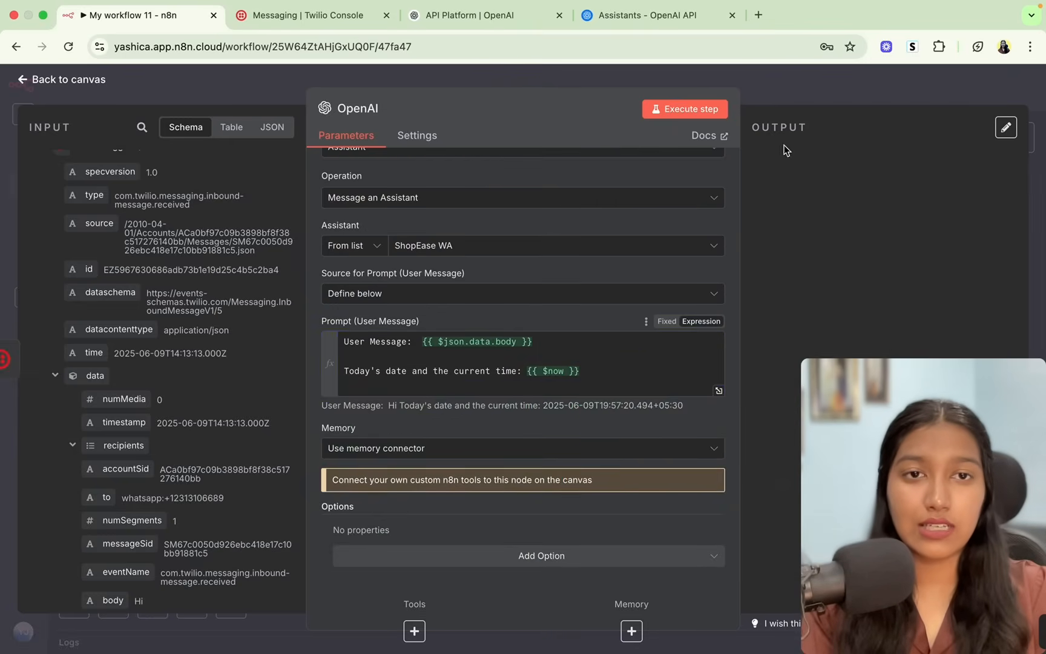
left_click(759, 99)
scroll(694, 365, "down", 3)
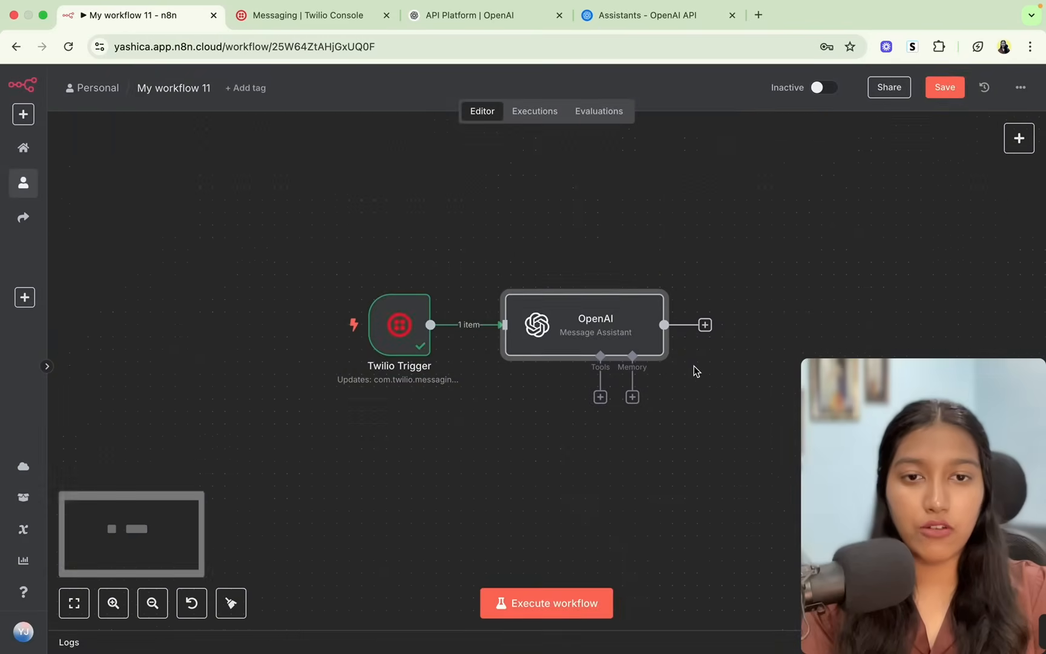
left_click(596, 332)
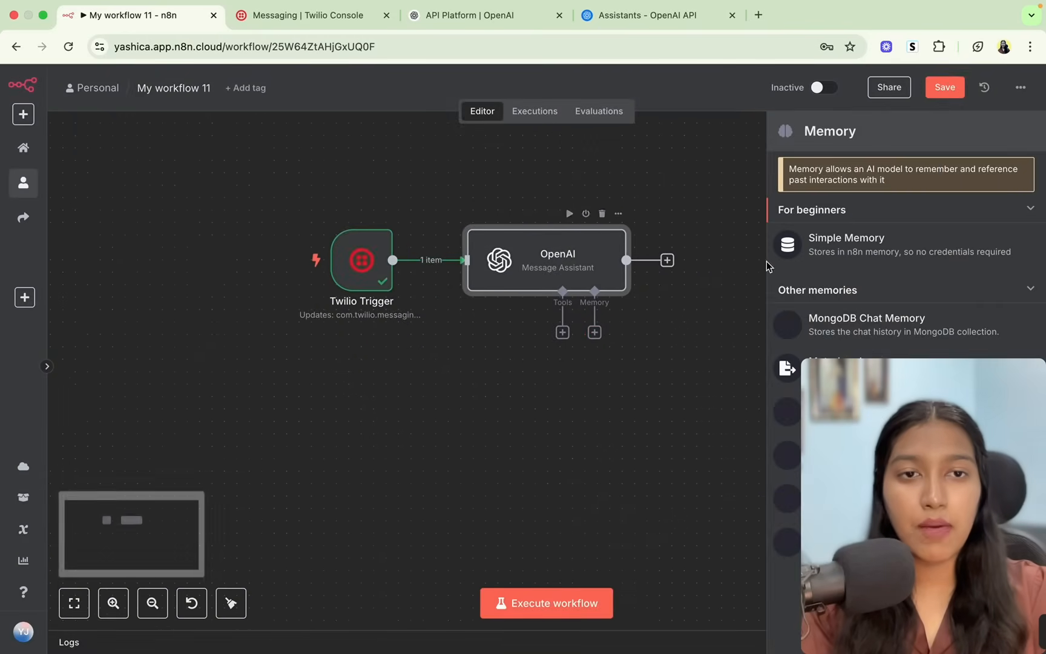
left_click(843, 251)
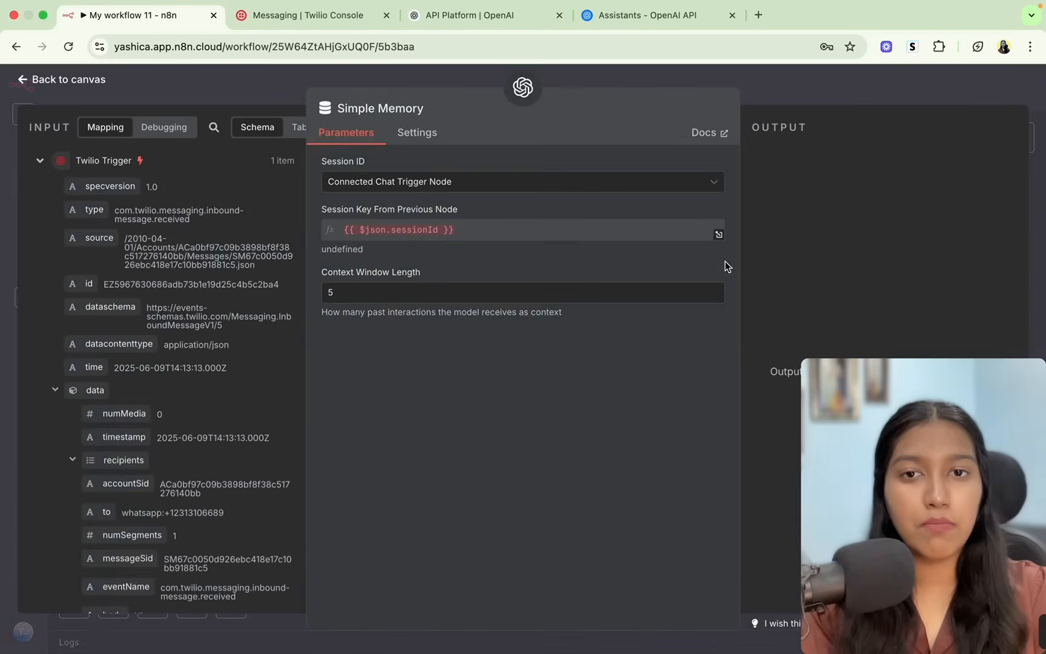
left_click(432, 181)
left_click(364, 271)
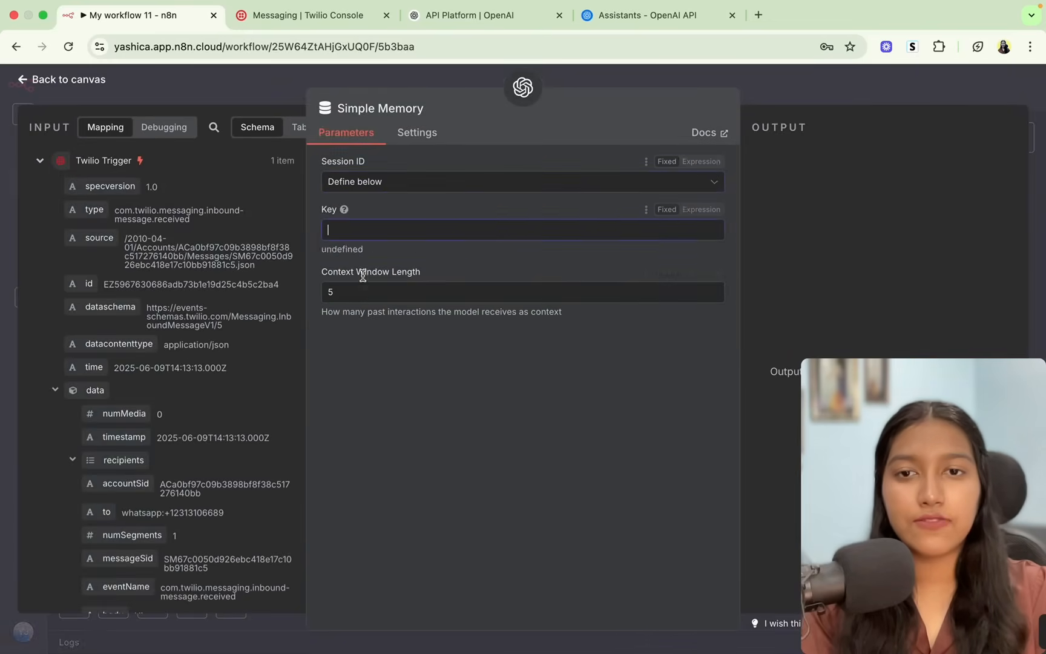
Set the Simple Memory key to {{ $('Twilio Trigger').item.json.data.from.replace('whatsapp:', '') }} with context window length 10, and save the workflow
left_click(341, 232)
type("{{ $('Twilio Trigger').item.json.data.from.replace('whatsapp:', '') }}")
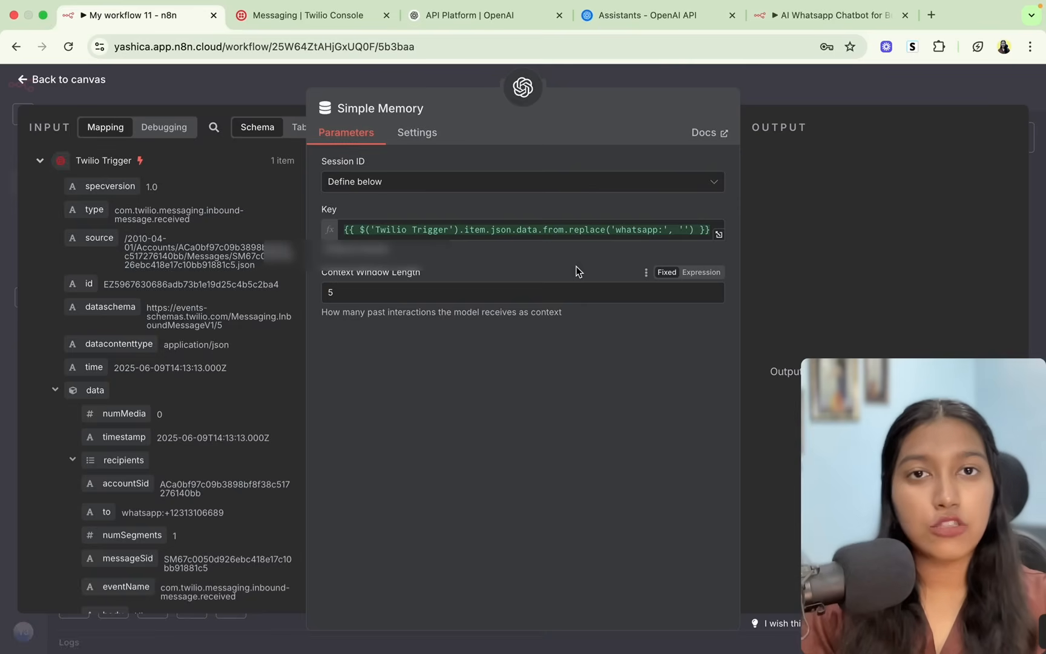
left_click(330, 292)
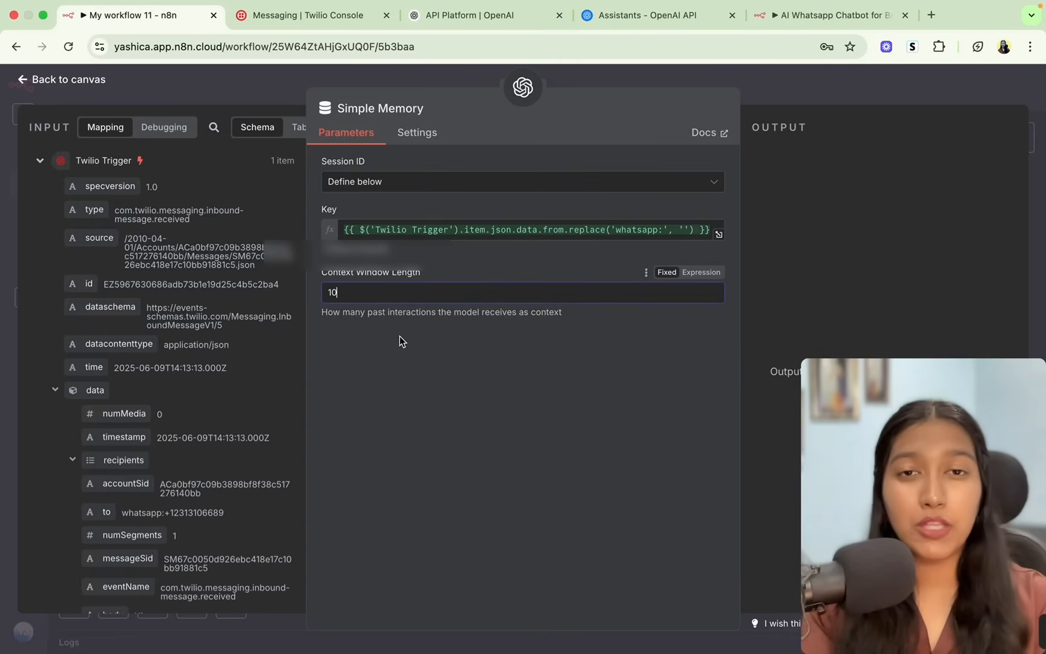
left_click(806, 88)
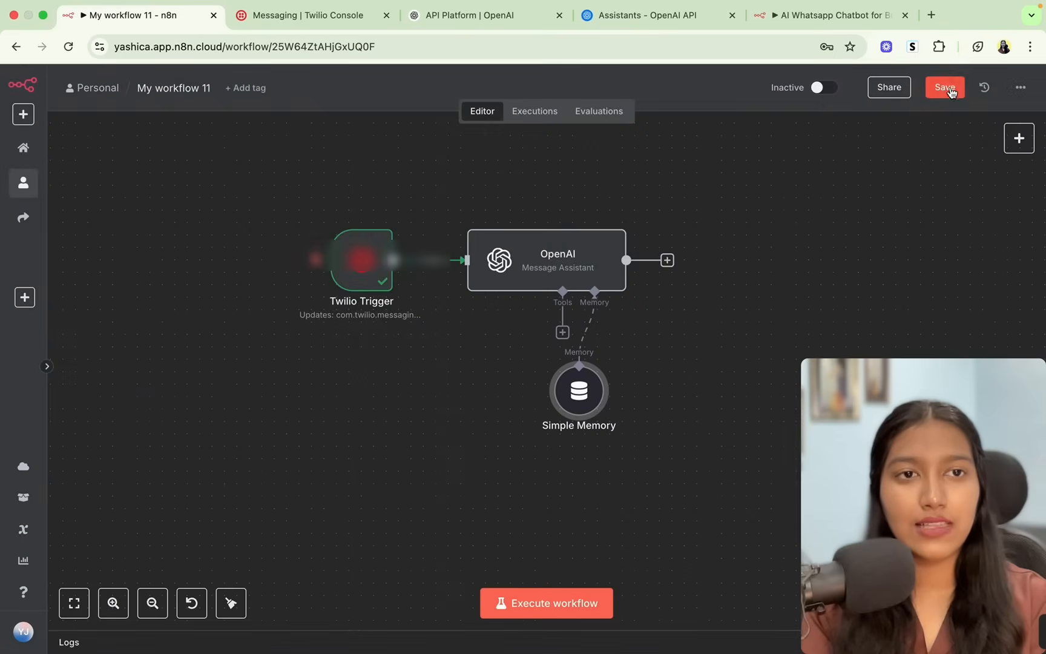
left_click(946, 87)
Execute the OpenAI assistant step on its own and review the assistant's reply in the output
double_click(572, 265)
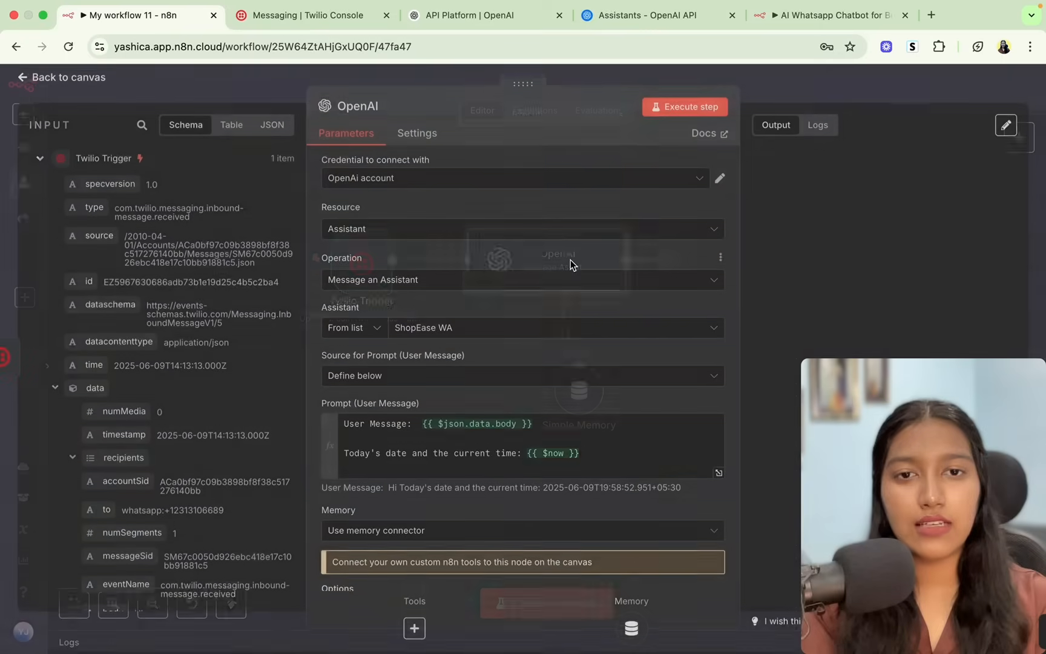
left_click(666, 107)
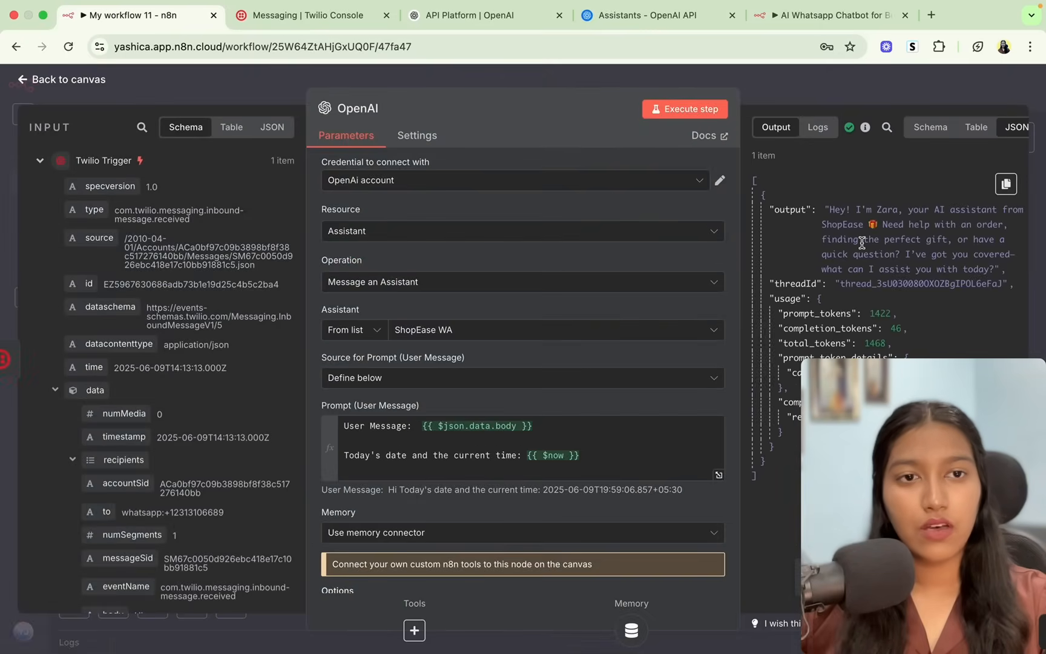
left_click_drag(829, 210, 945, 260)
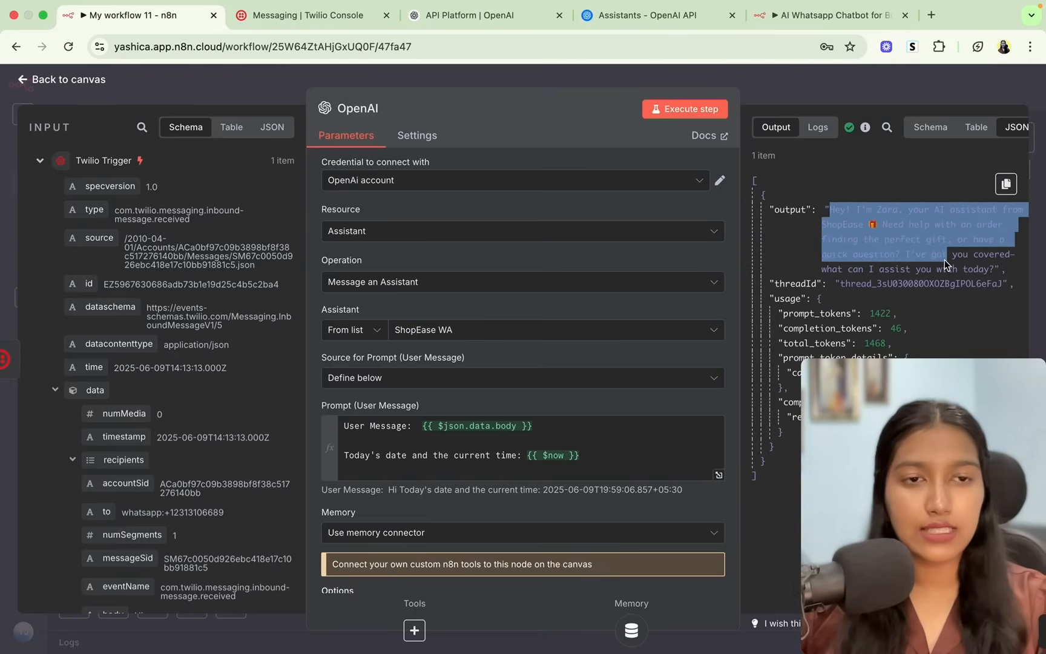
left_click(945, 260)
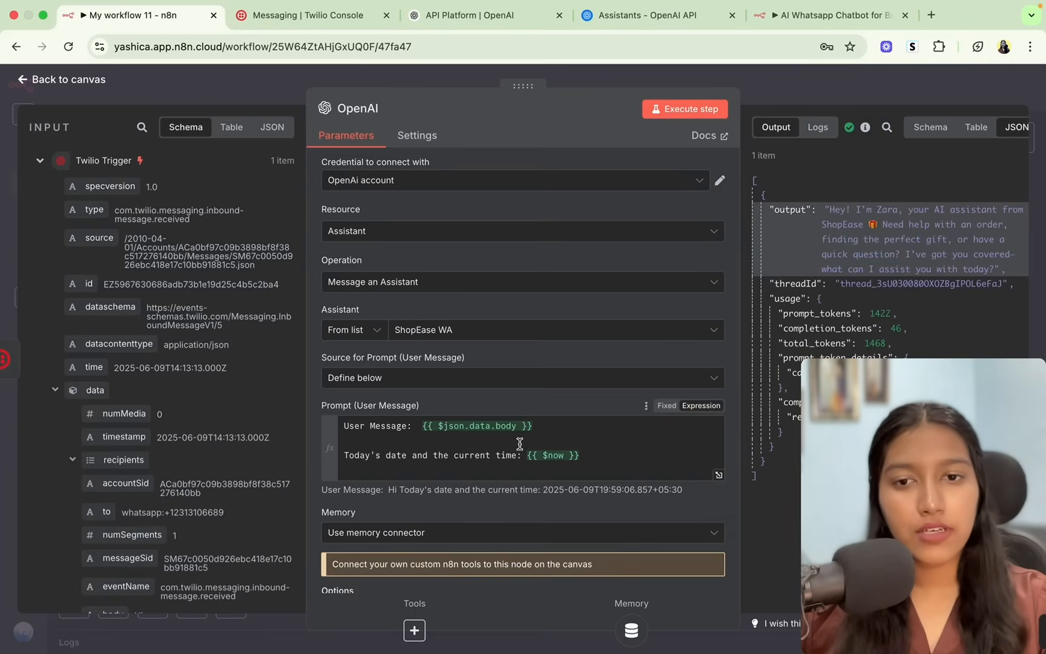
left_click(559, 432)
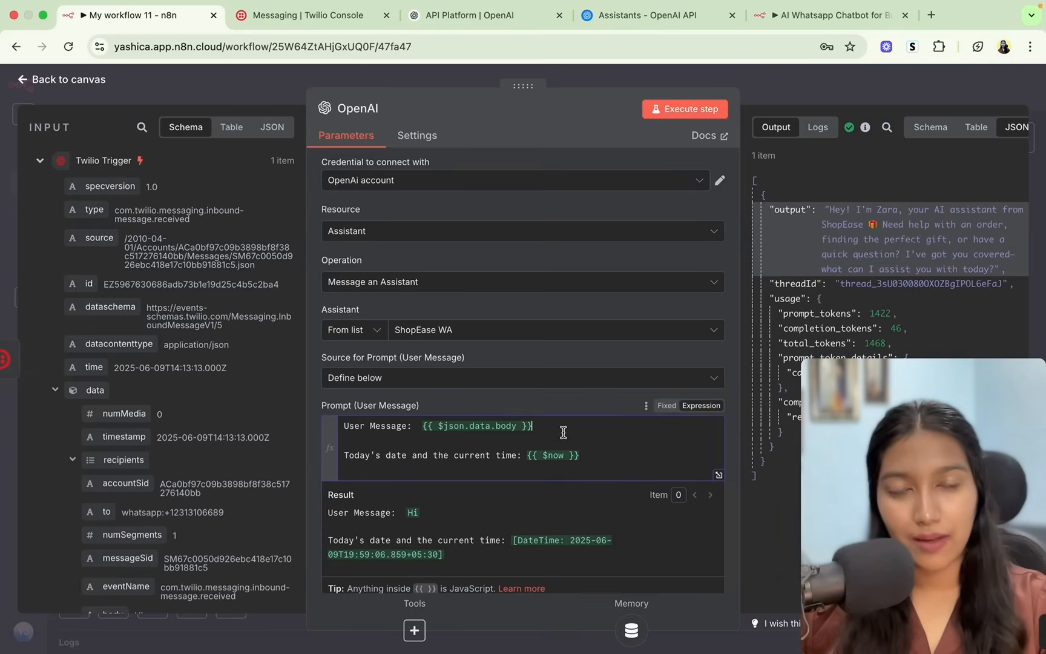
key("Escape")
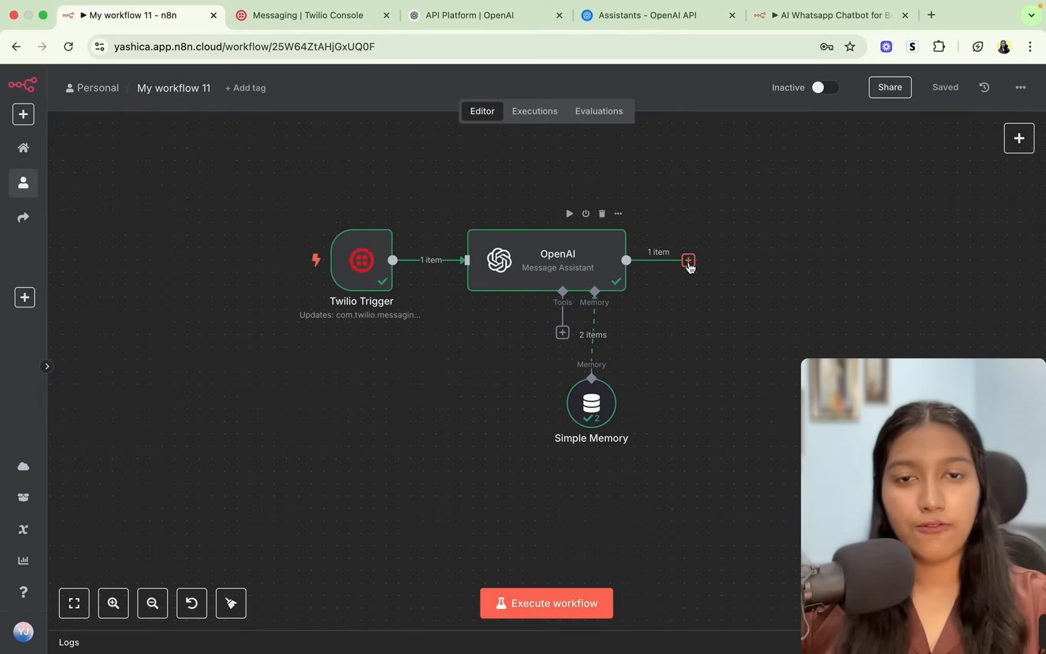
Add a Twilio node with the "Send an SMS/MMS/WhatsApp message" action after the OpenAI node
left_click(688, 261)
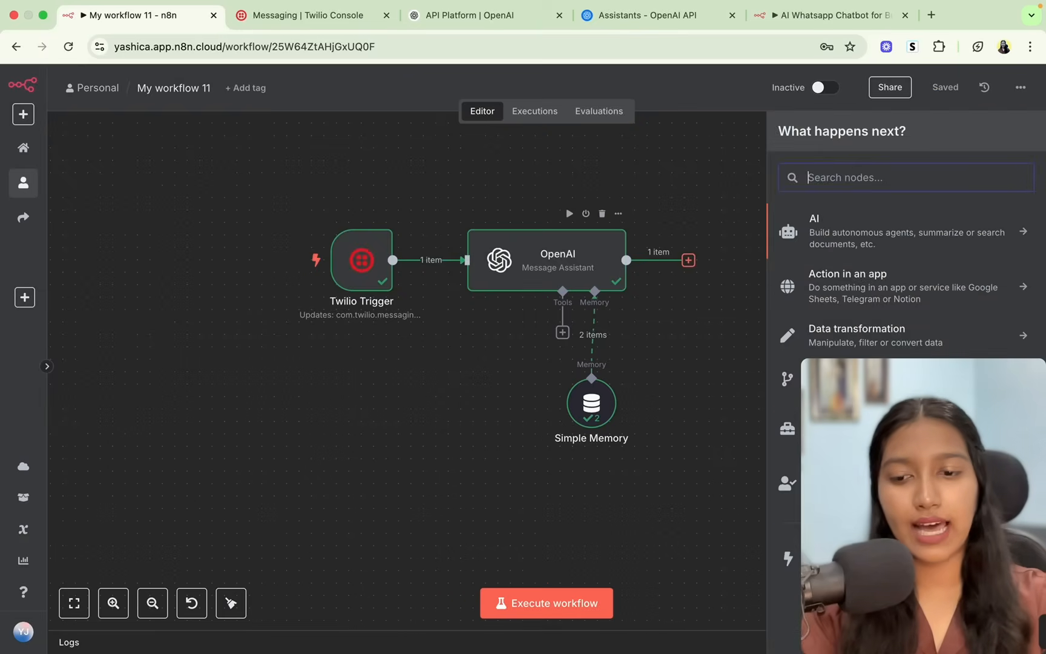
type("TWIL")
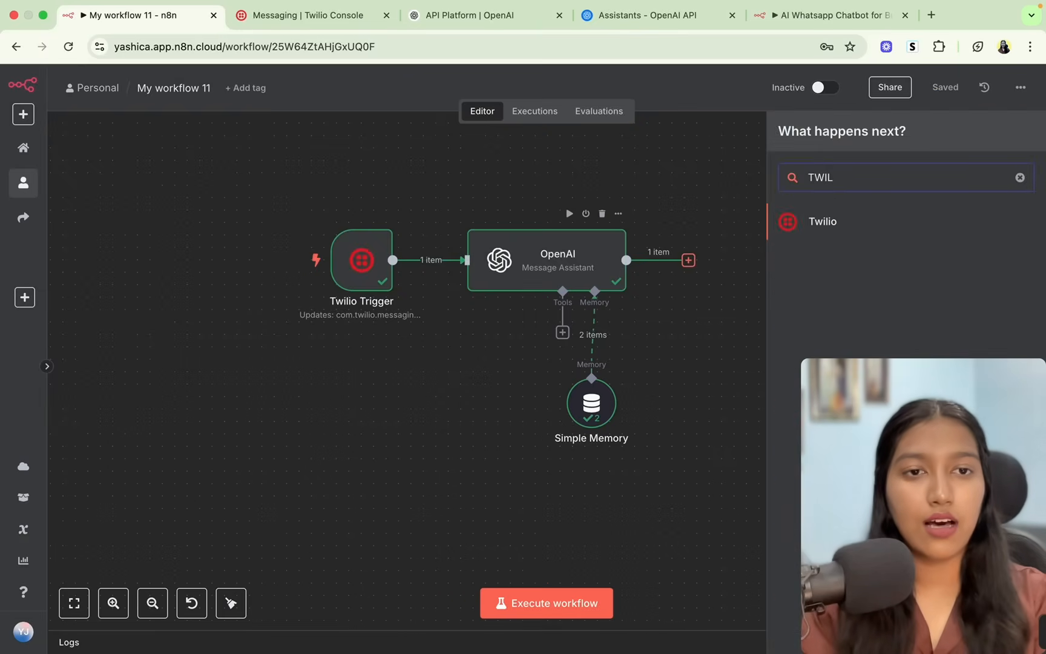
left_click(828, 220)
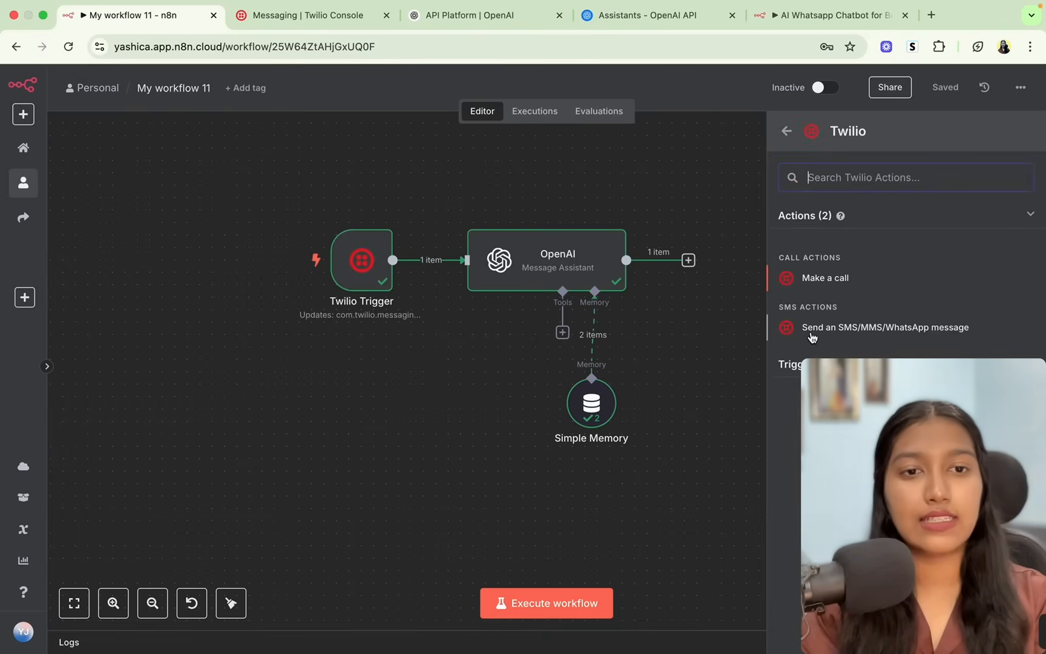
left_click(846, 334)
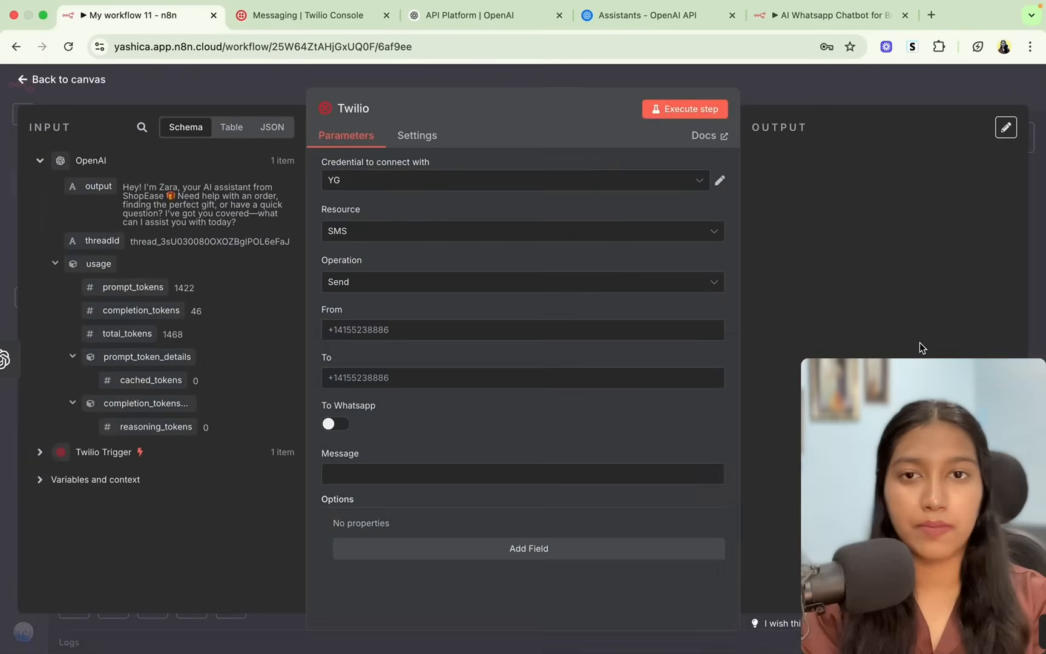
Set the Twilio node's From value to {{ $('Twilio Trigger').item.json.data.to.replace('whatsapp:', '') }}
type("{{ $('Twilio Trigger').item.json.data.to.replace('whatsapp:', '') }}")
left_click(416, 303)
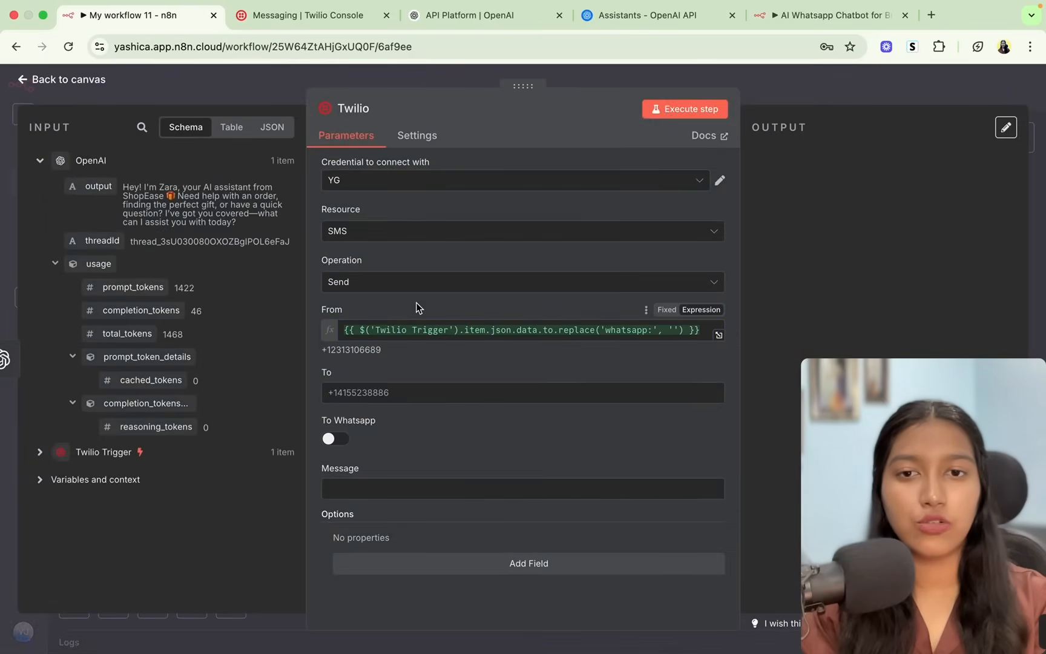
triple_click(435, 331)
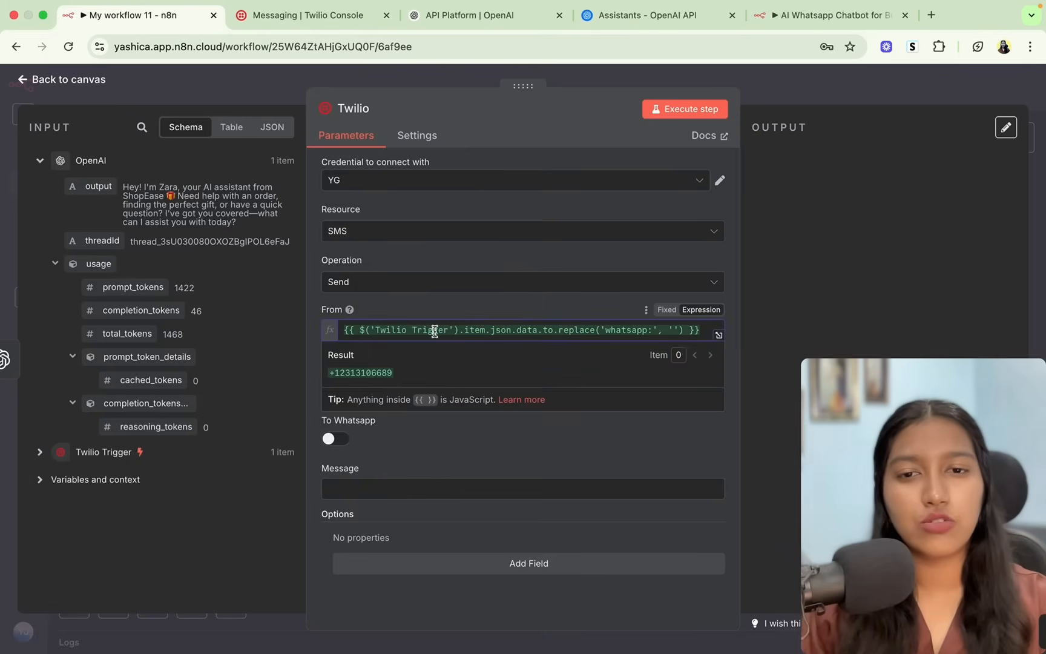
left_click(447, 309)
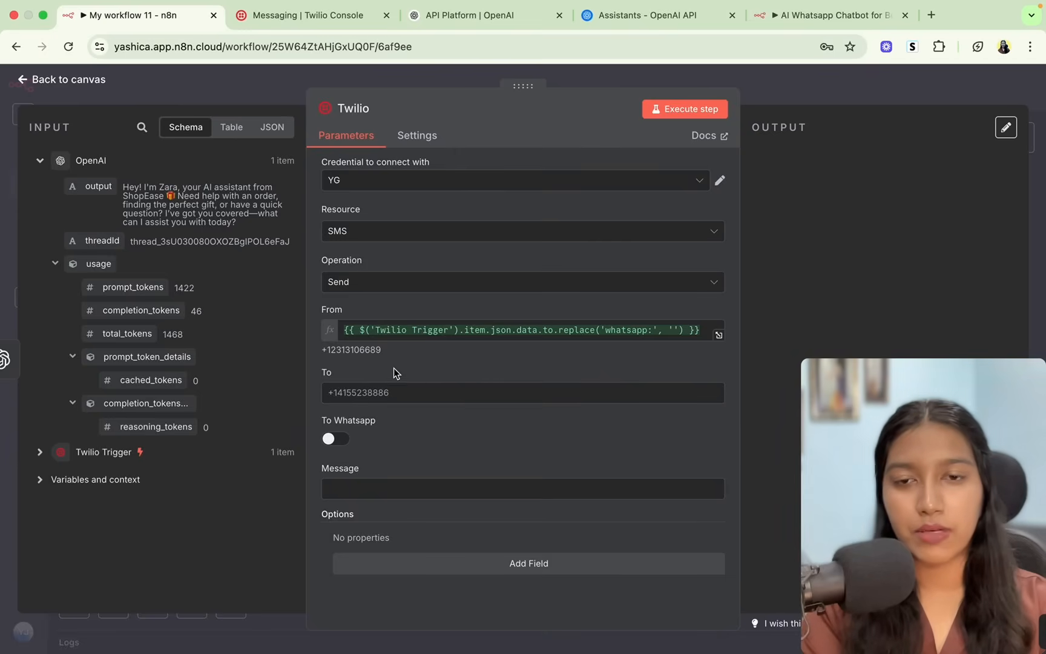
Set the To value to {{ $('Twilio Trigger').item.json.data.from.replace('whatsapp:', '') }} and enable sending to WhatsApp
left_click(391, 393)
type("{{ $('Twilio Trigger').item.json.data.from.replace('whatsapp:', '') }}")
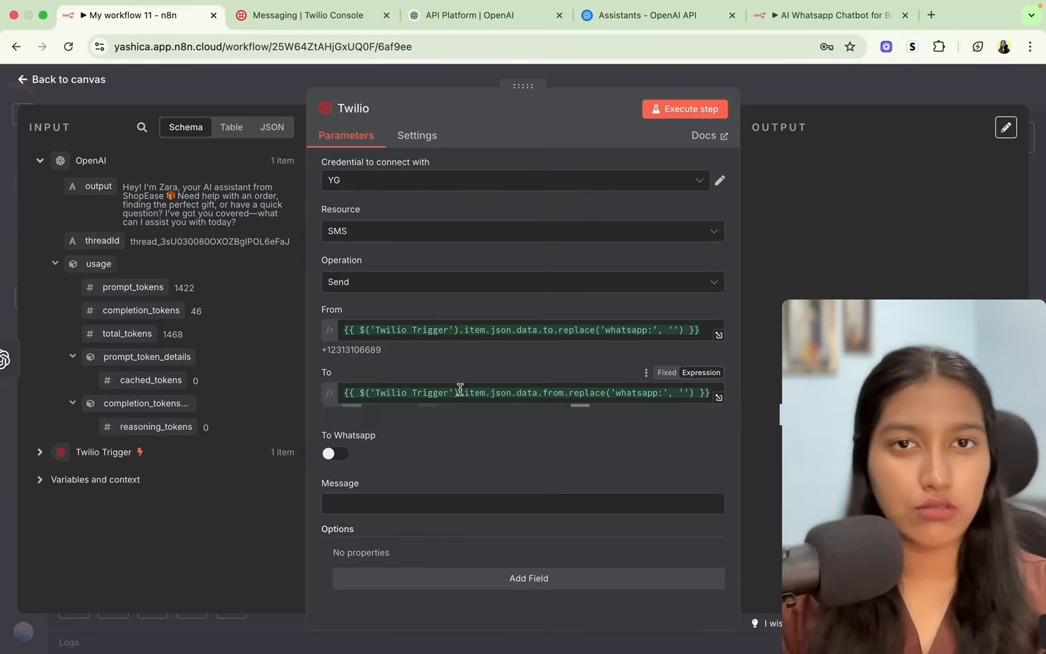
left_click(328, 452)
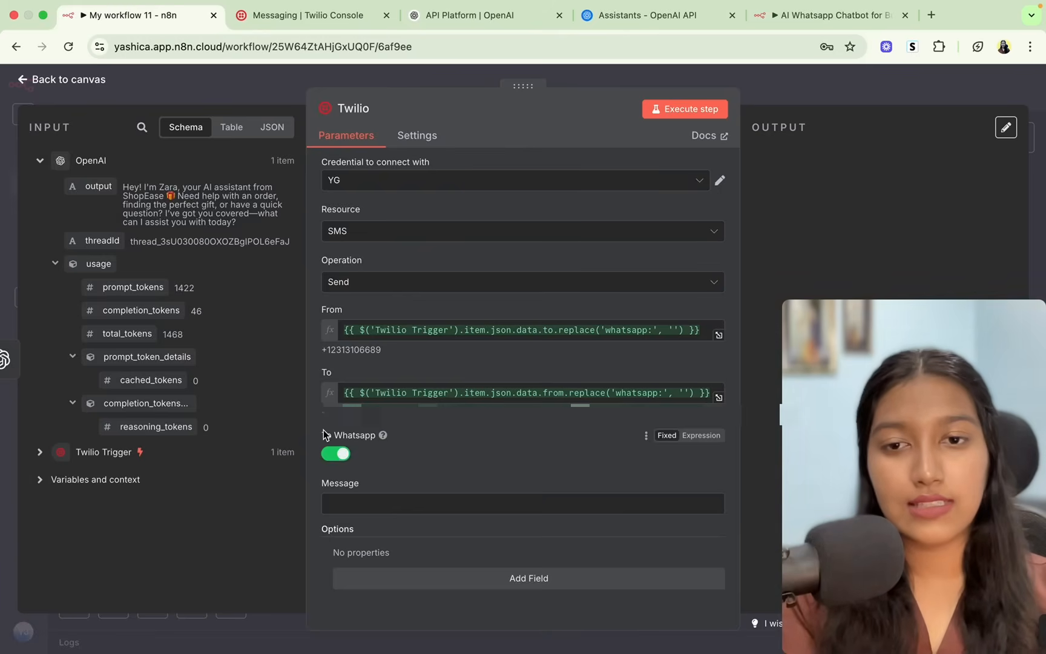
Map the OpenAI output, {{ $json.output }}, into the Twilio node's Message and execute the step
left_click(365, 504)
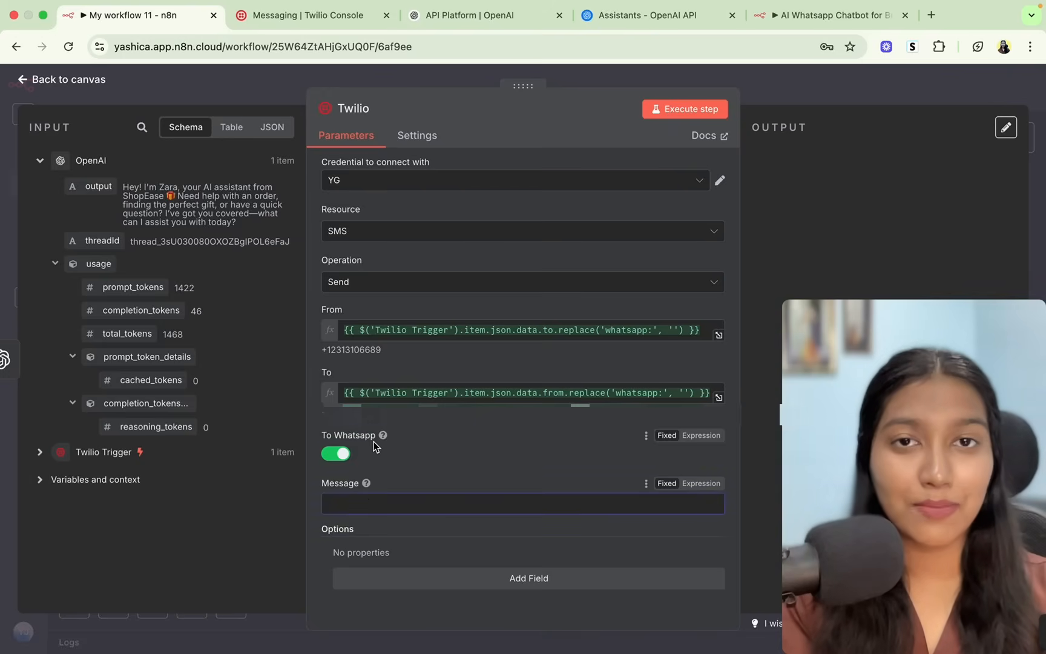
left_click_drag(105, 186, 330, 496)
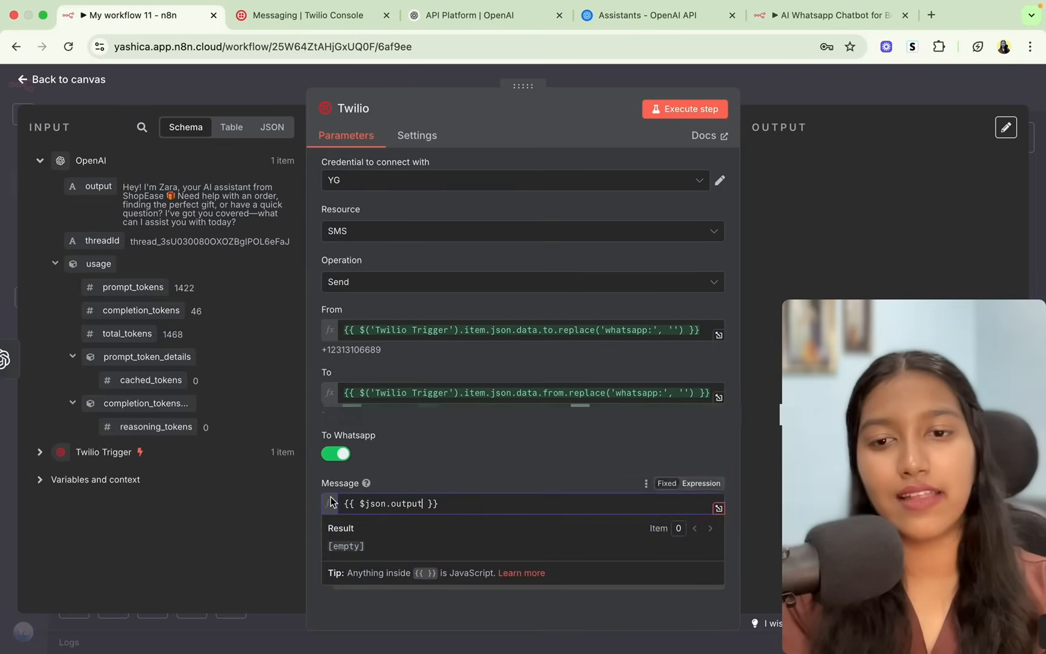
left_click(432, 474)
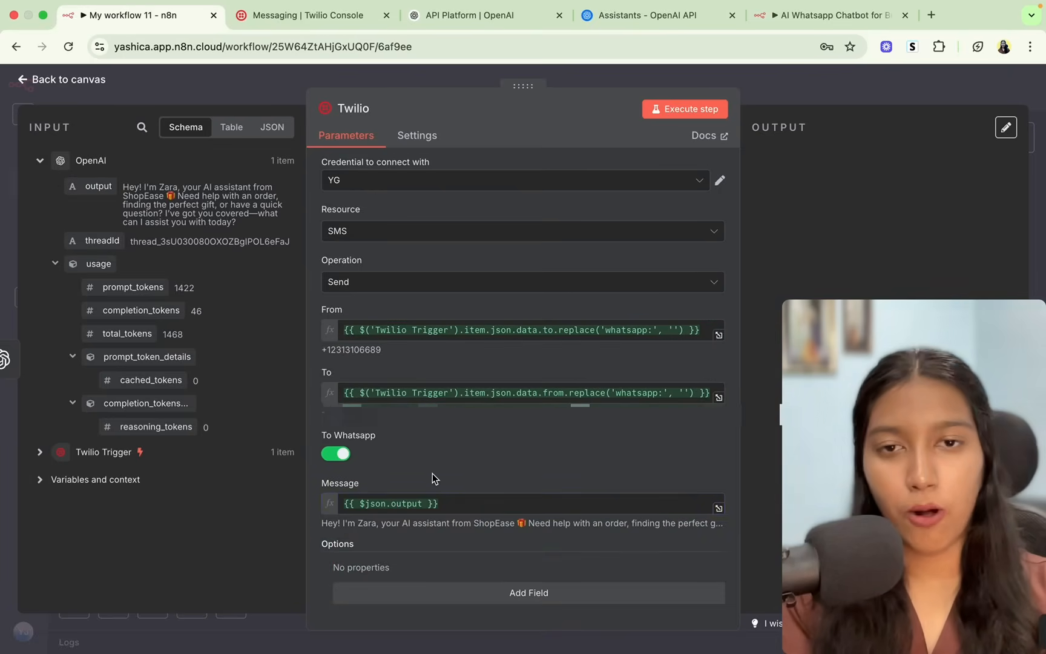
left_click(684, 115)
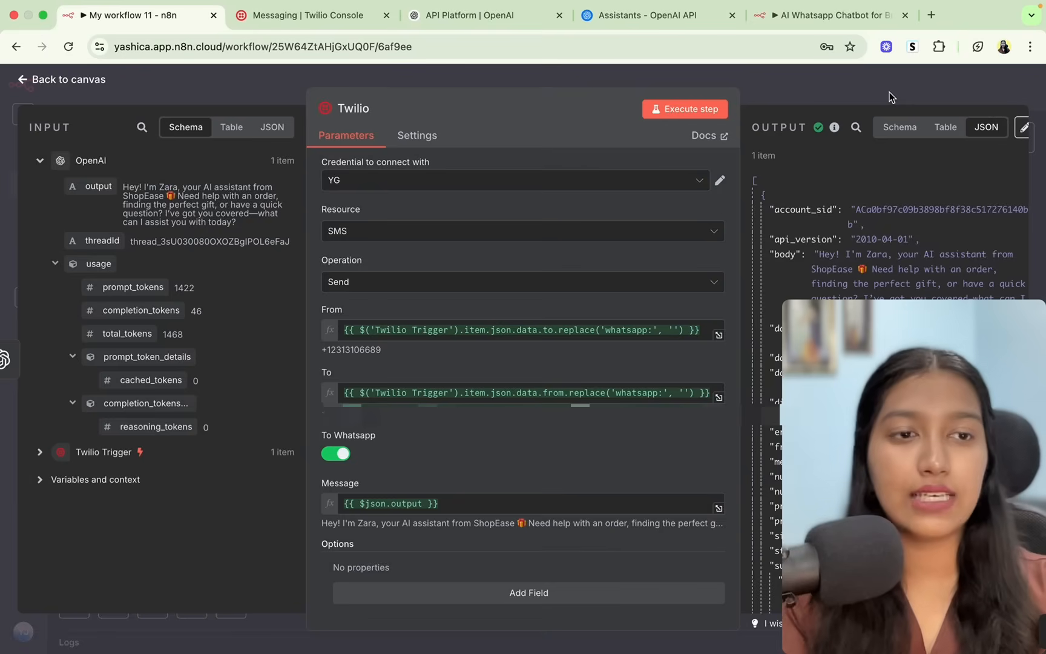
Return to the canvas, save the workflow and switch it to active
left_click(821, 89)
left_click(948, 89)
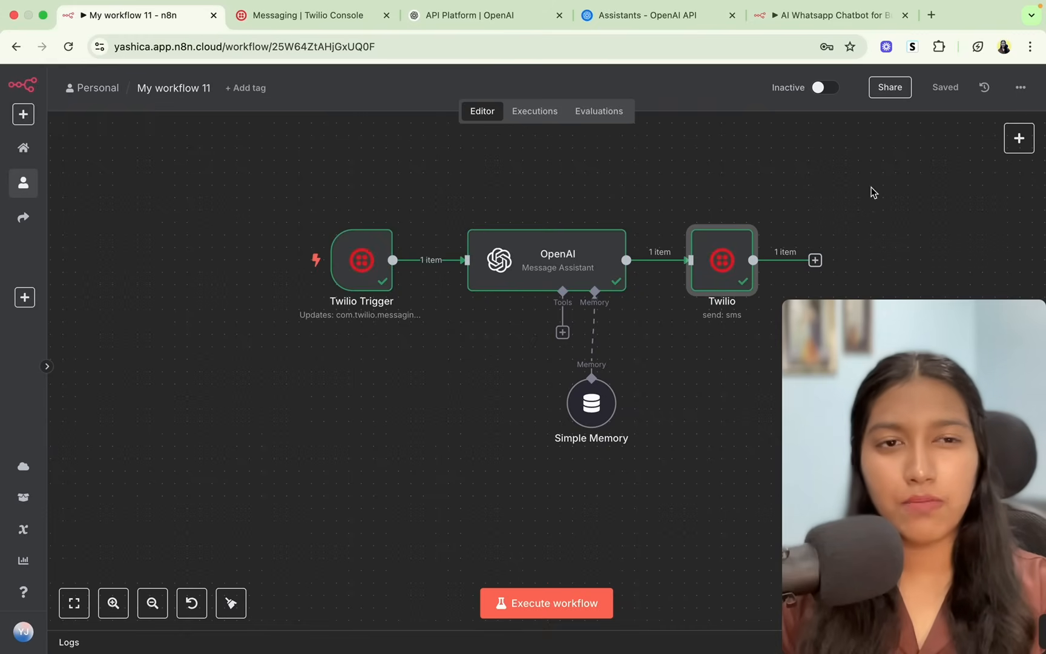
left_click(825, 89)
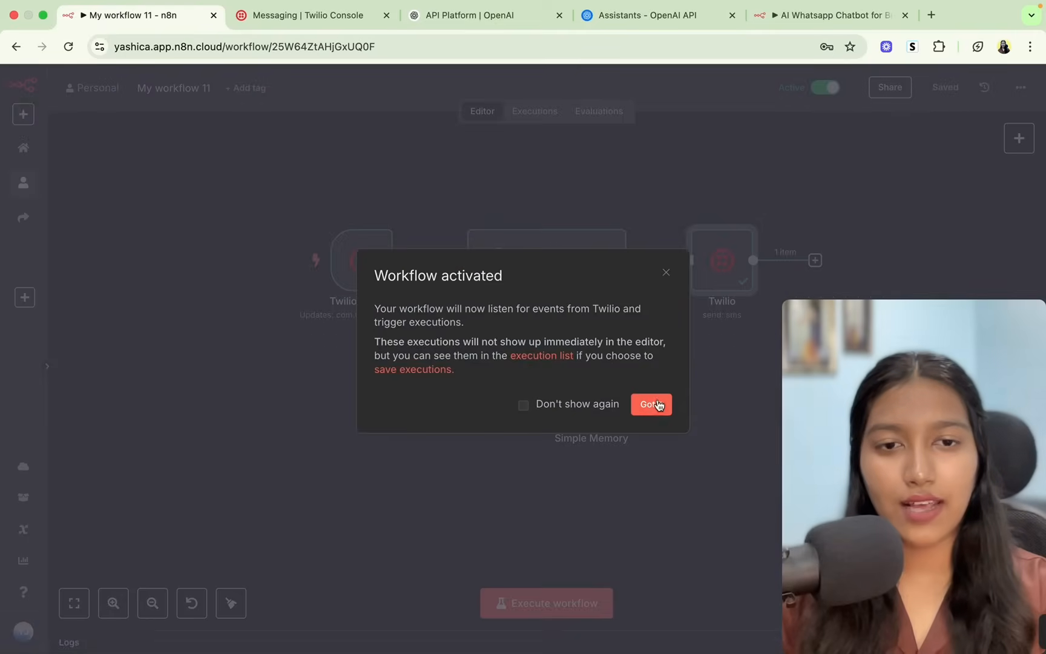
left_click(659, 404)
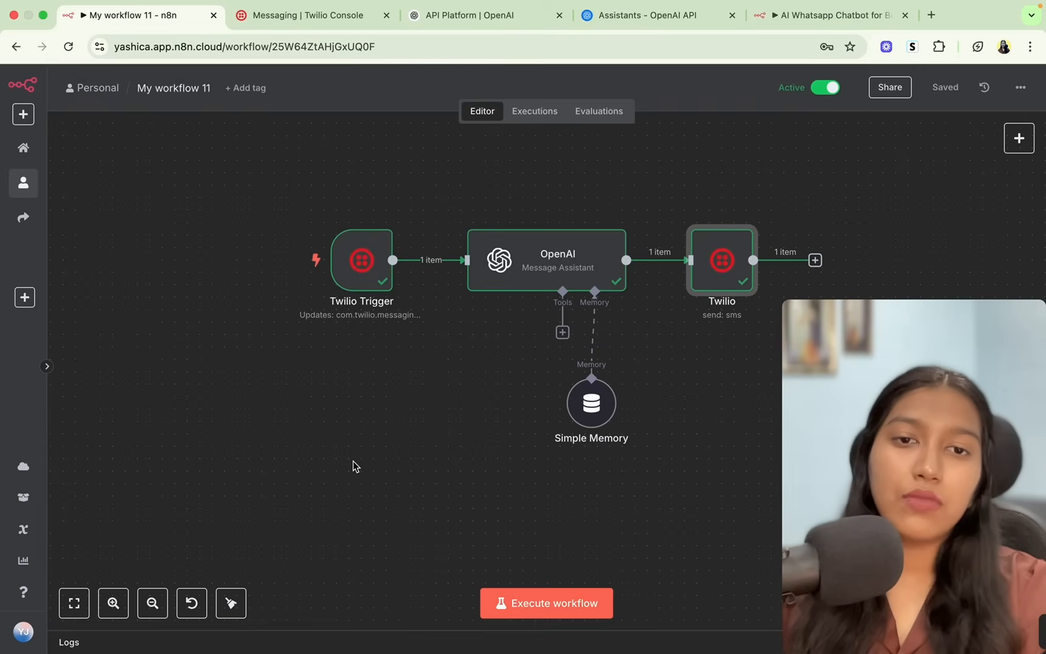
Browse the tools that can be attached to the OpenAI node
left_click(562, 336)
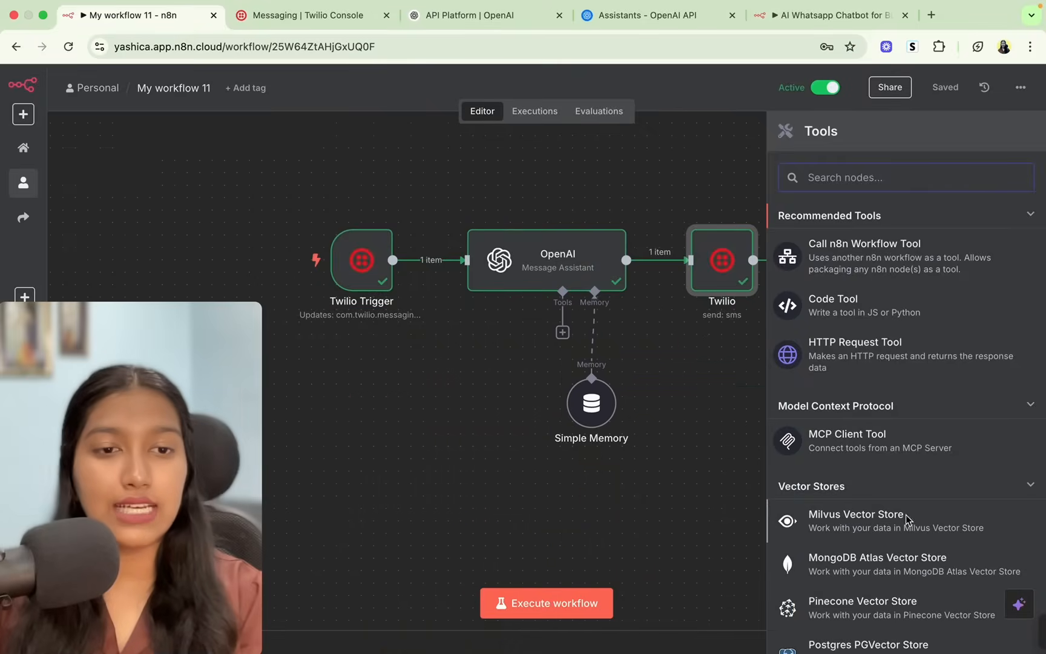
scroll(915, 542, "down", 5)
scroll(920, 547, "down", 2)
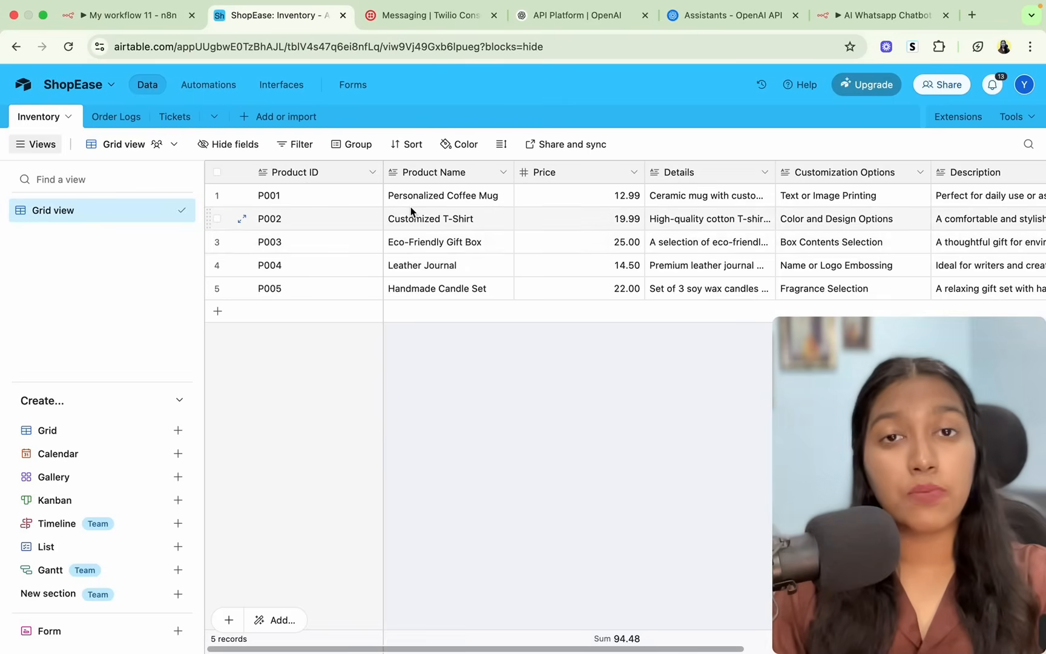
Switch to Airtable and examine the product names and prices in the ShopEase Inventory table
left_click(429, 198)
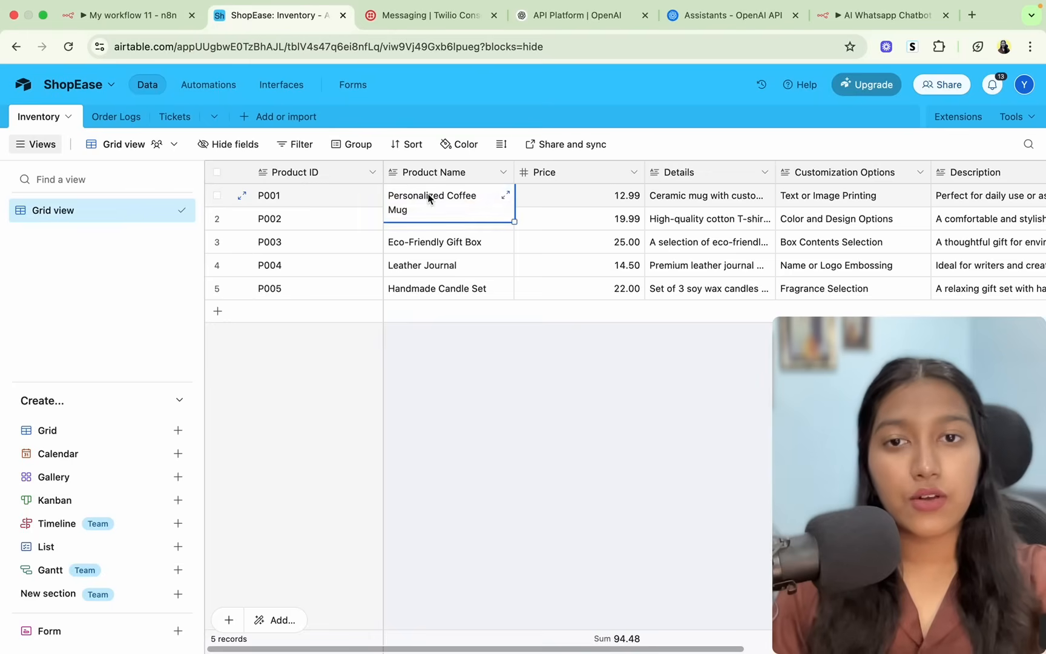
left_click(510, 347)
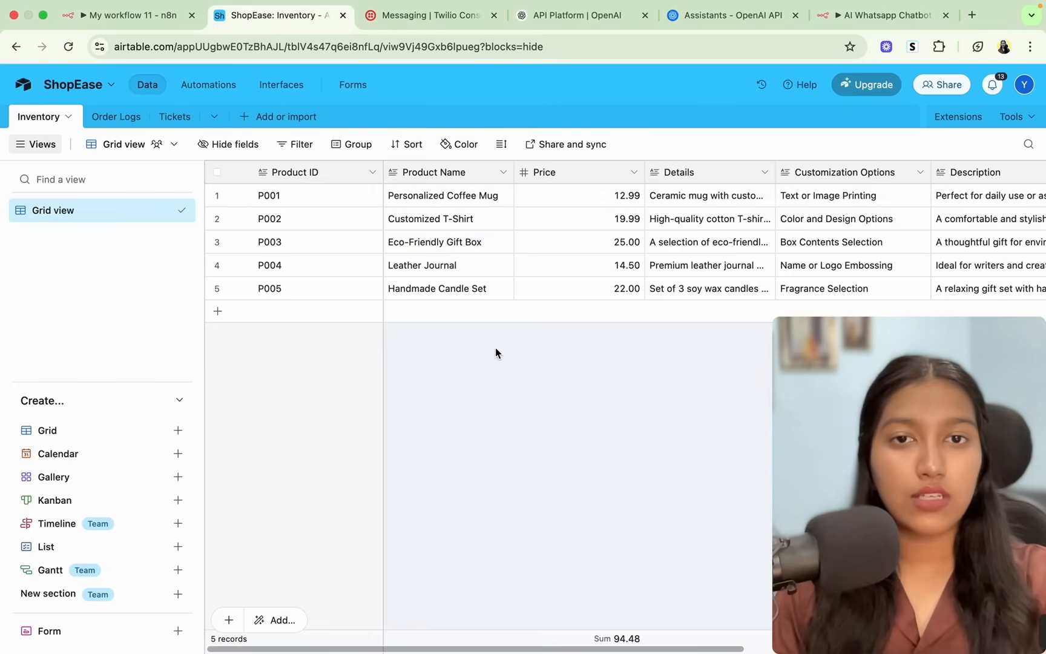
left_click(461, 201)
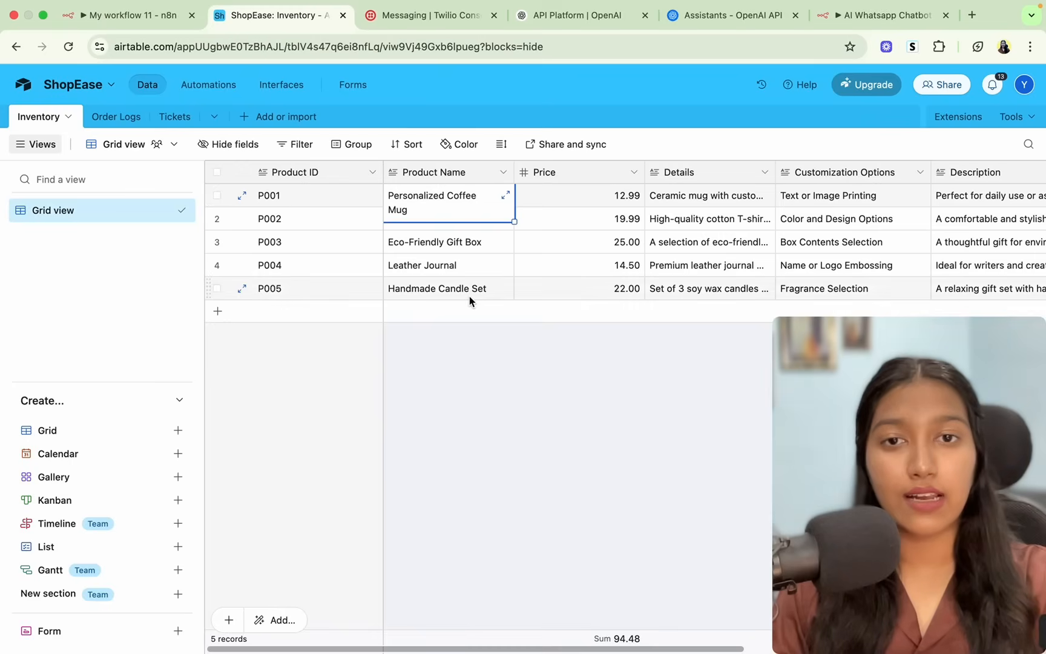
left_click(470, 292)
left_click(481, 210)
left_click(479, 203)
left_click(476, 240)
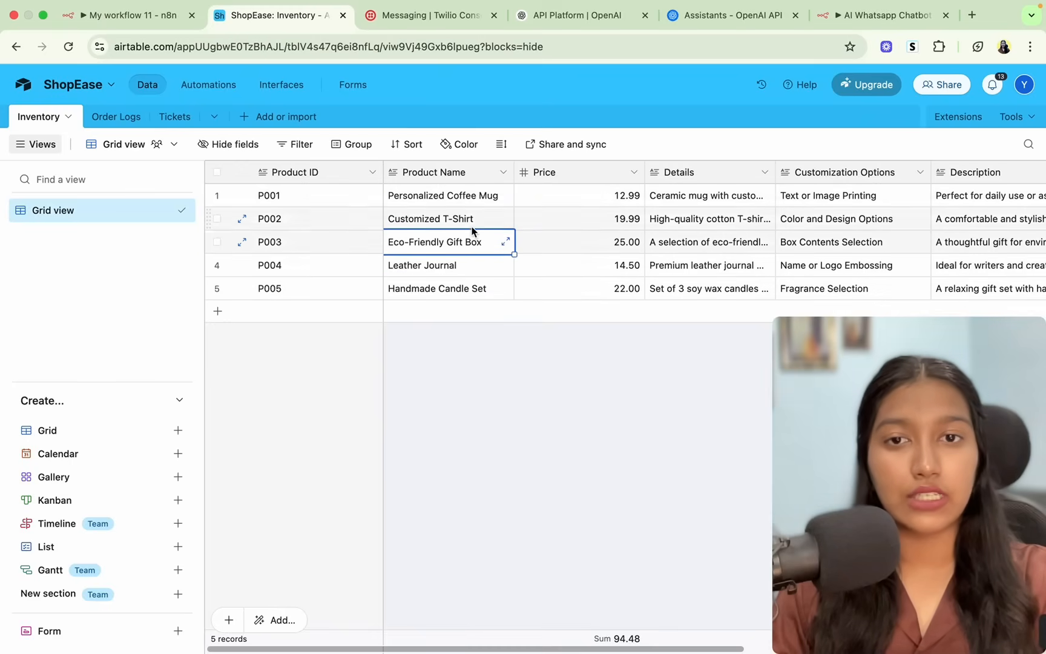
left_click(458, 262)
left_click(602, 259)
left_click(626, 223)
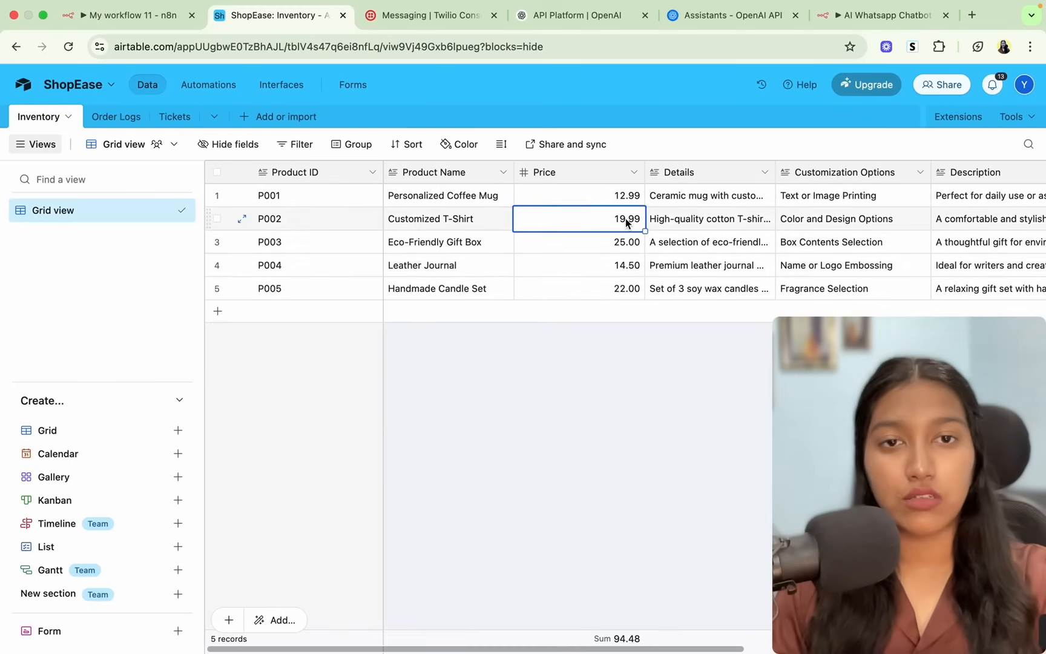
left_click(615, 196)
Examine the order IDs, phone numbers, customer names and order statuses in the Order Logs table
left_click(115, 117)
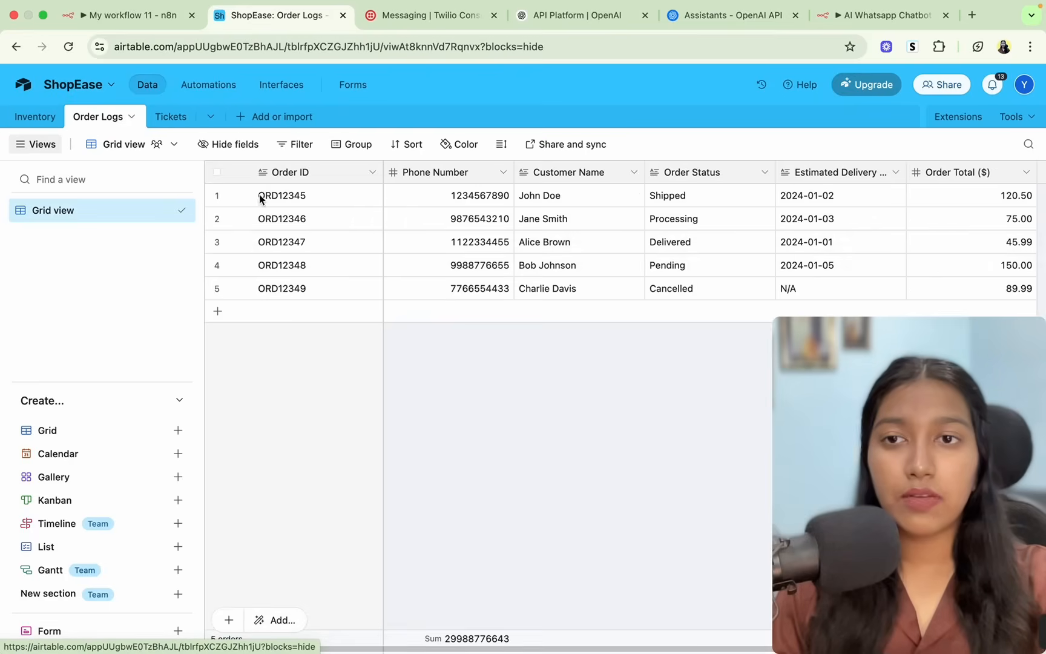
left_click(344, 218)
left_click(415, 224)
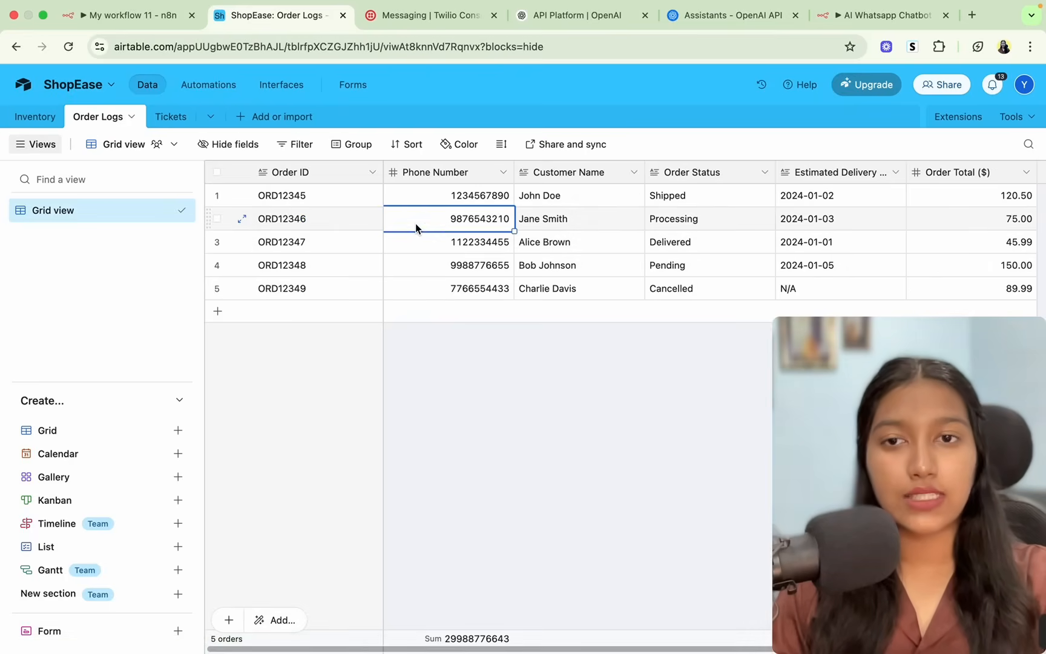
left_click(625, 225)
left_click(724, 225)
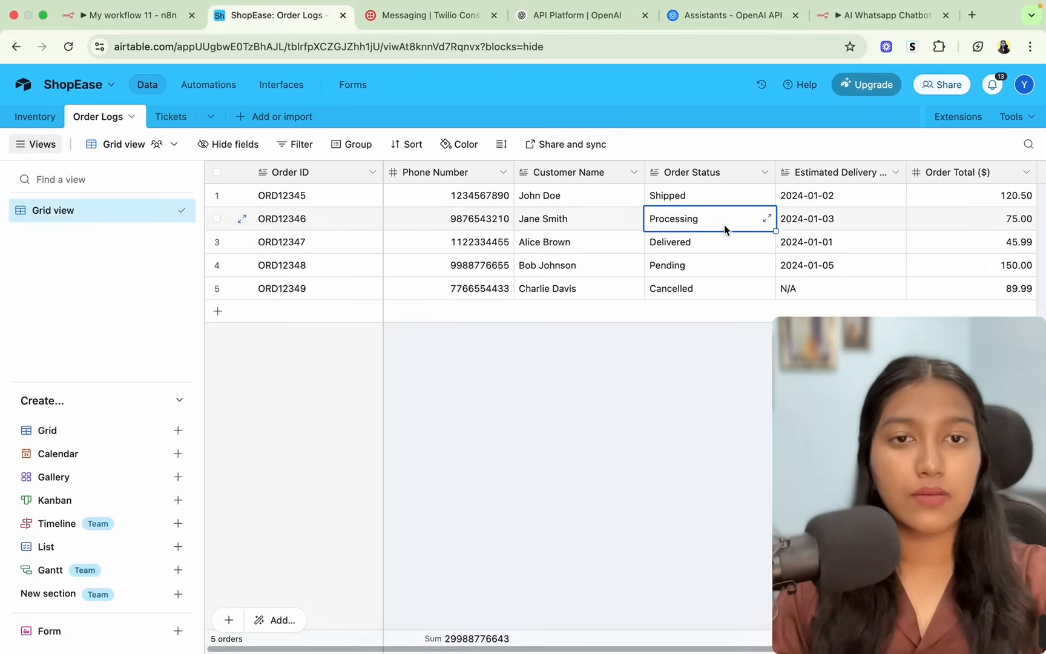
Examine the Tickets table's contact, issue and creation date fields, and review the Inventory and Order Logs tables again
left_click(276, 233)
left_click(276, 214)
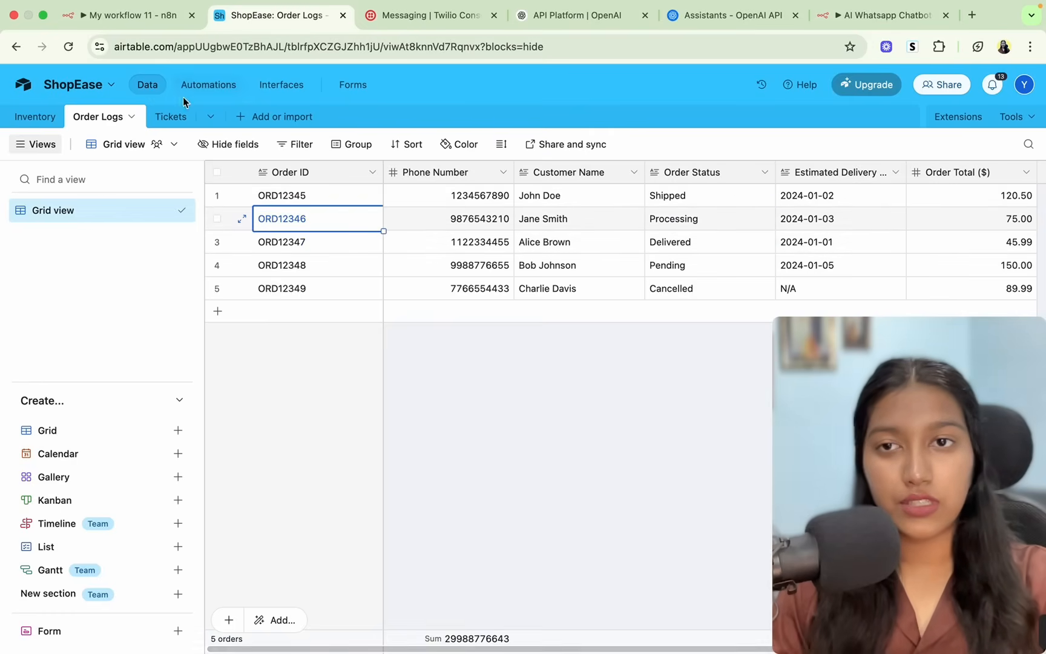
left_click(169, 115)
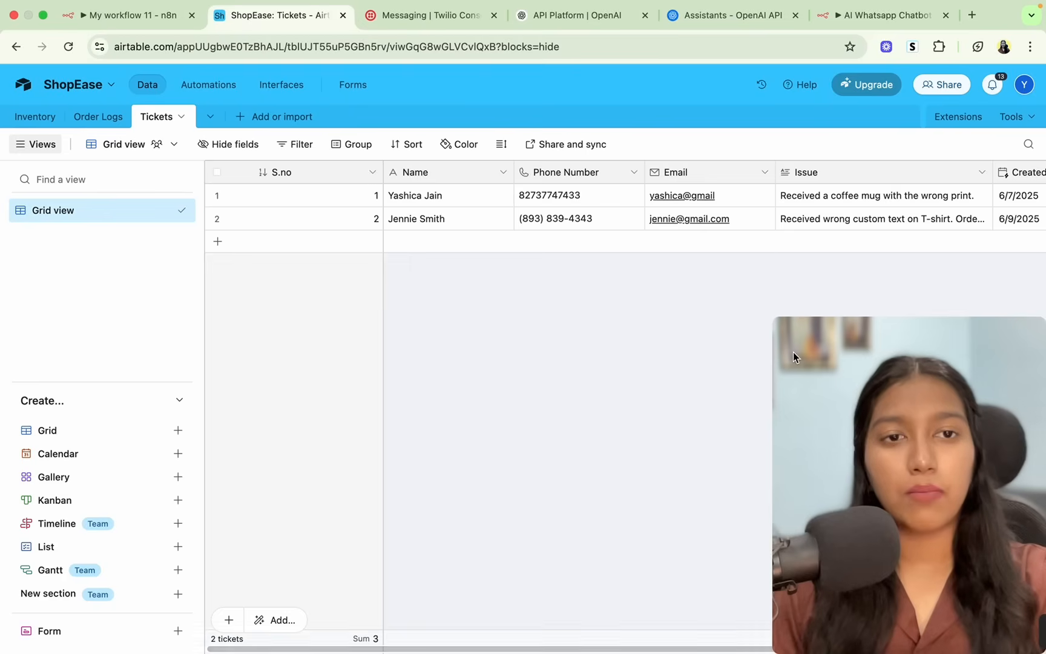
scroll(979, 235, "right", 2)
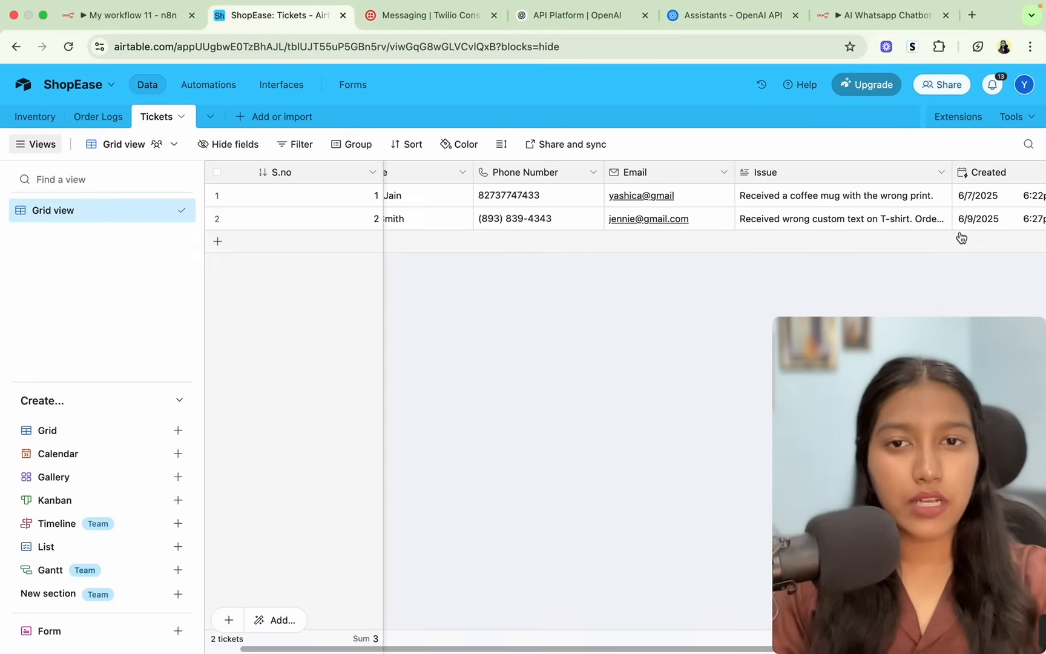
scroll(609, 295, "left", 2)
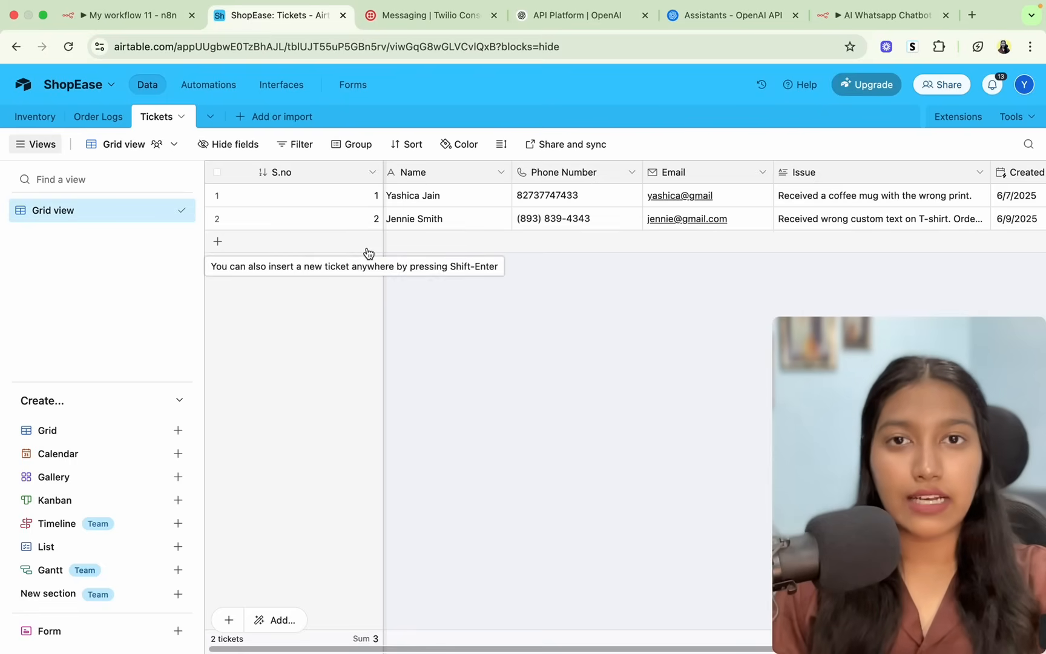
left_click(38, 116)
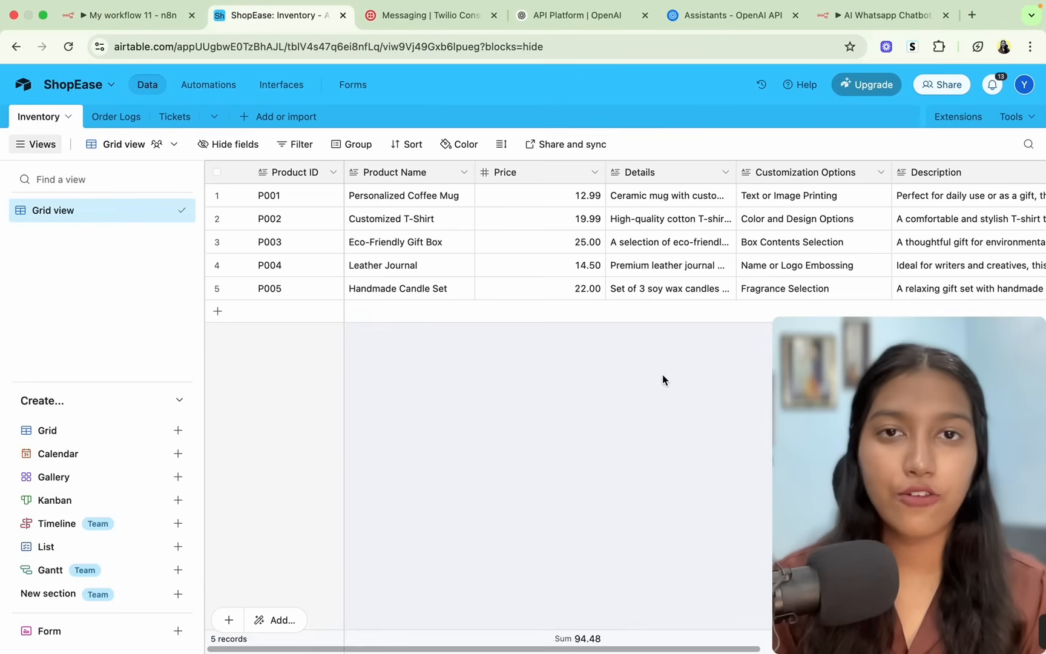
left_click(89, 116)
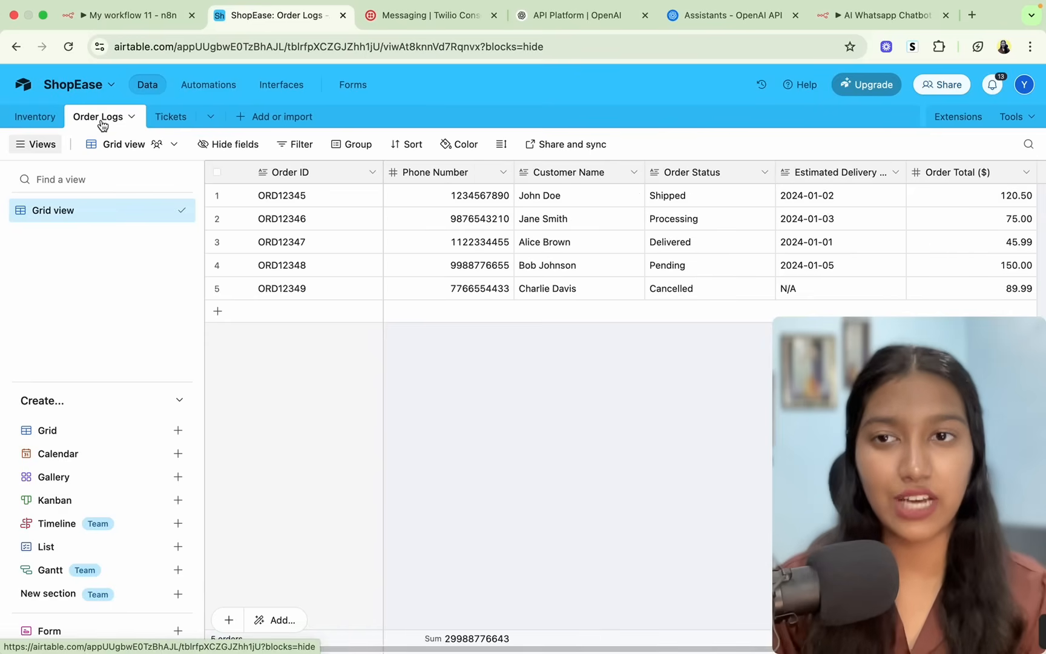
left_click(37, 118)
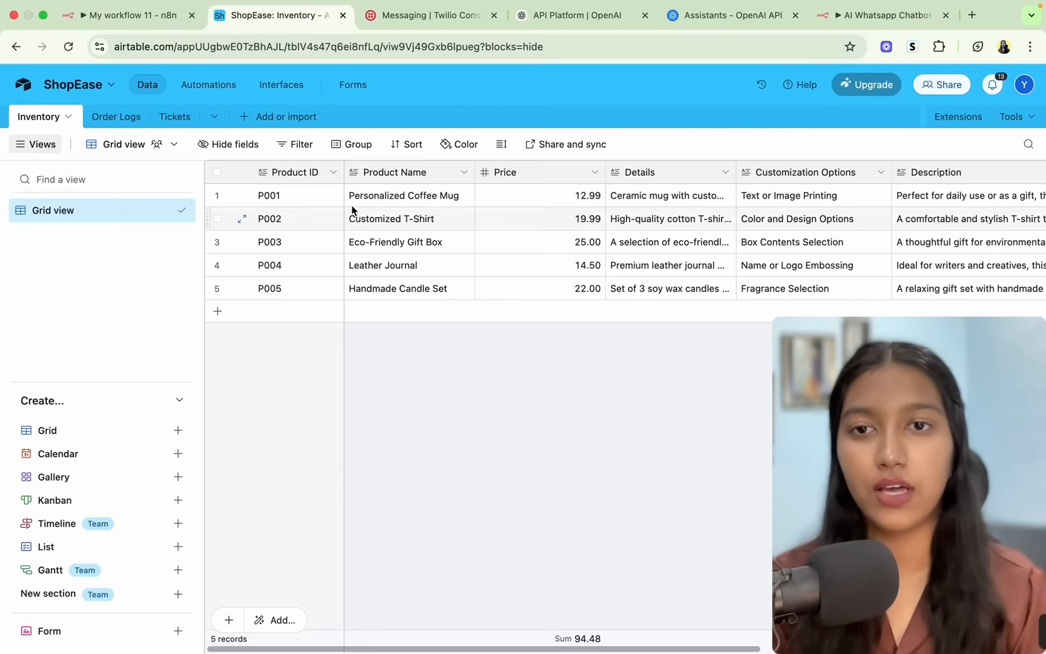
Switch back to the n8n workflow and attach an Airtable tool to the OpenAI node
left_click(133, 15)
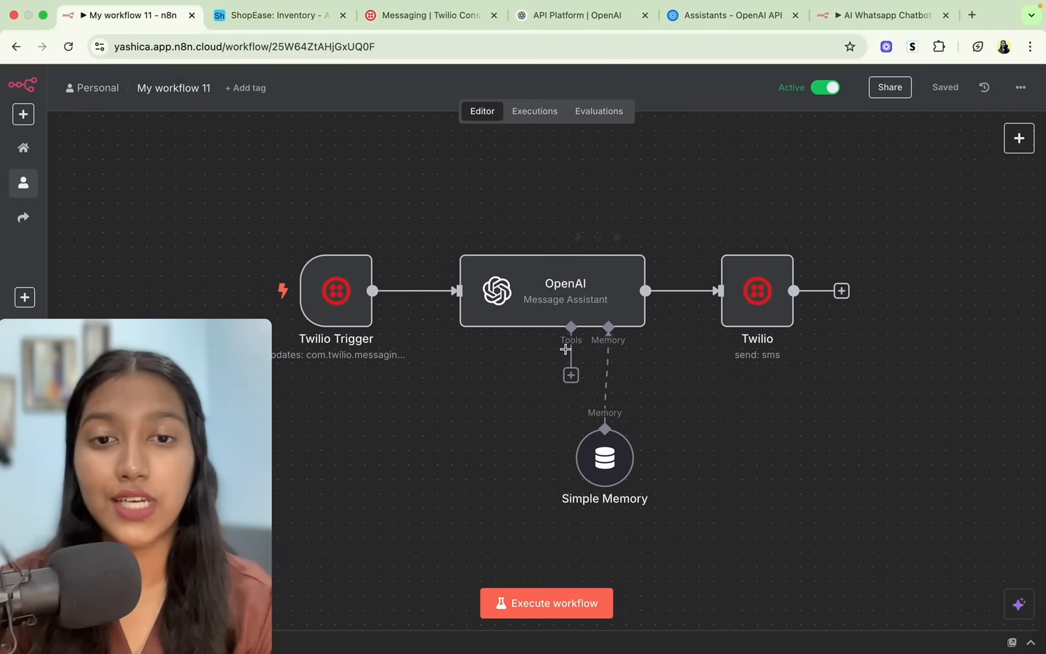
scroll(568, 367, "down", 1)
scroll(568, 367, "down", 1)
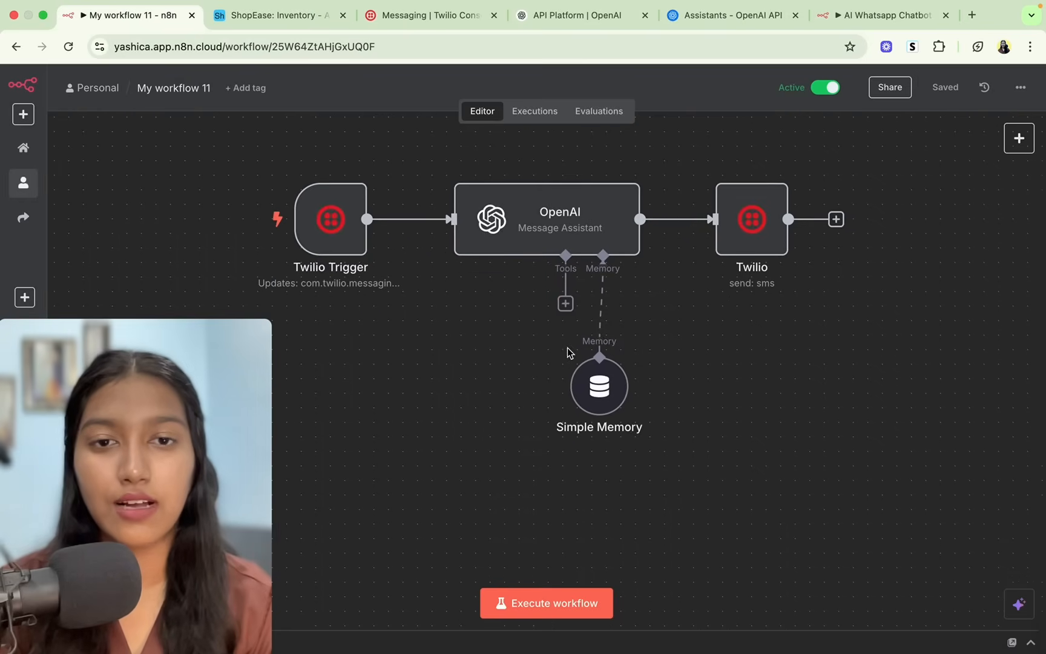
left_click(566, 303)
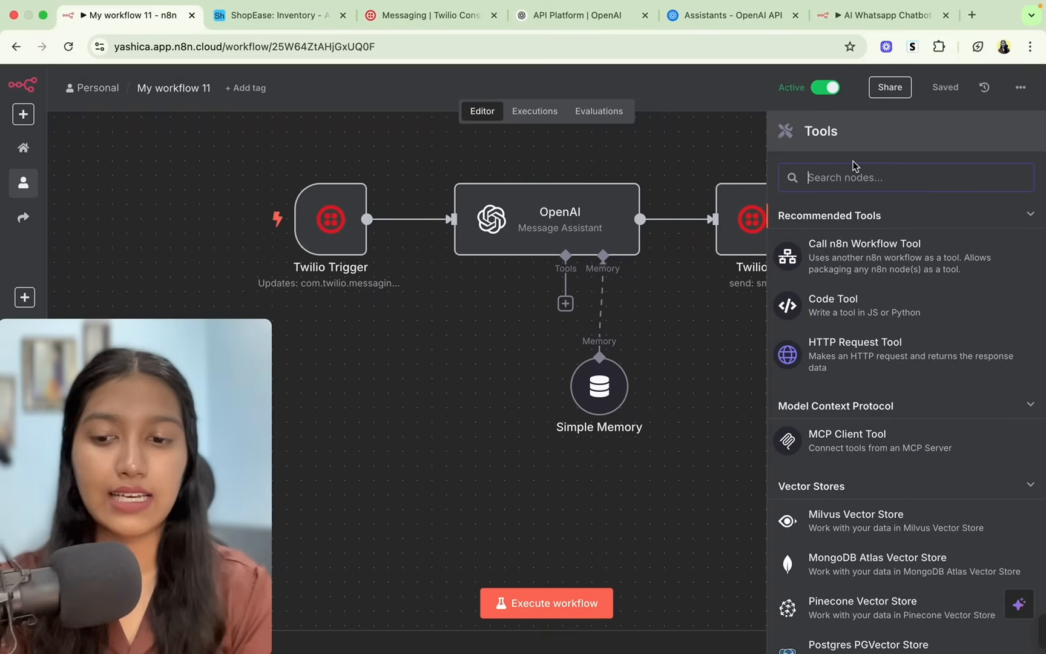
type("Air")
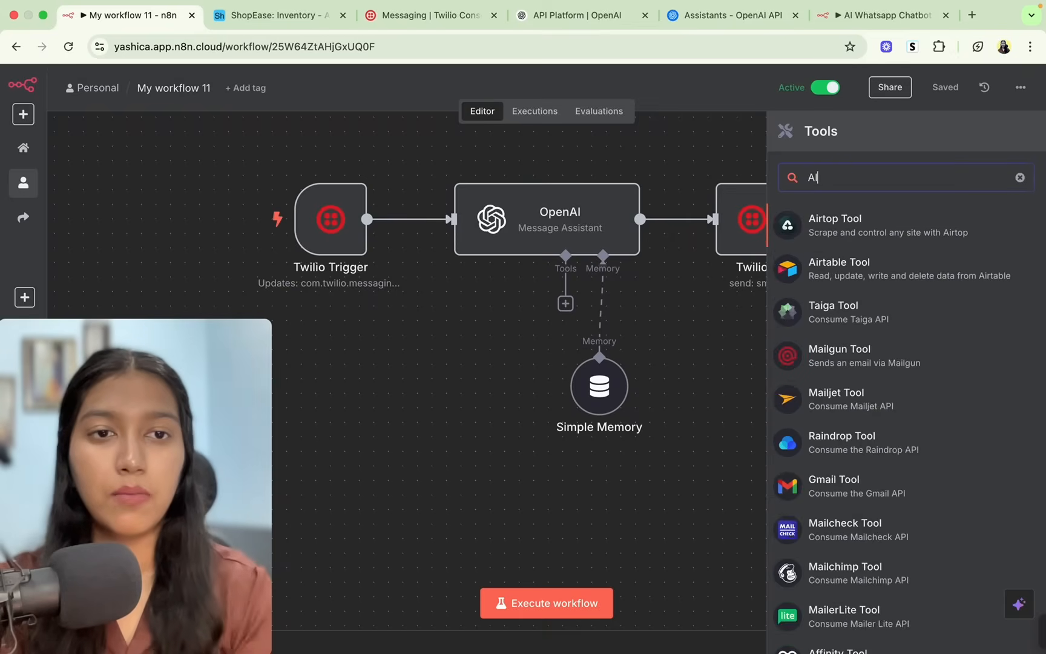
left_click(841, 266)
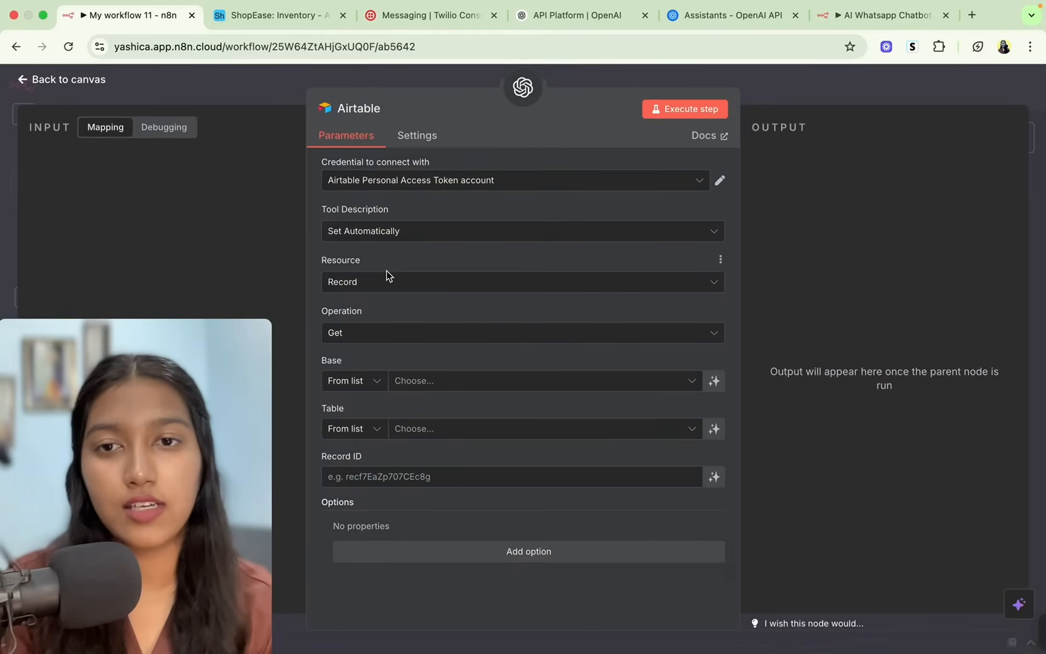
Keep Record as the Airtable tool's resource and set its operation to Search
left_click(384, 287)
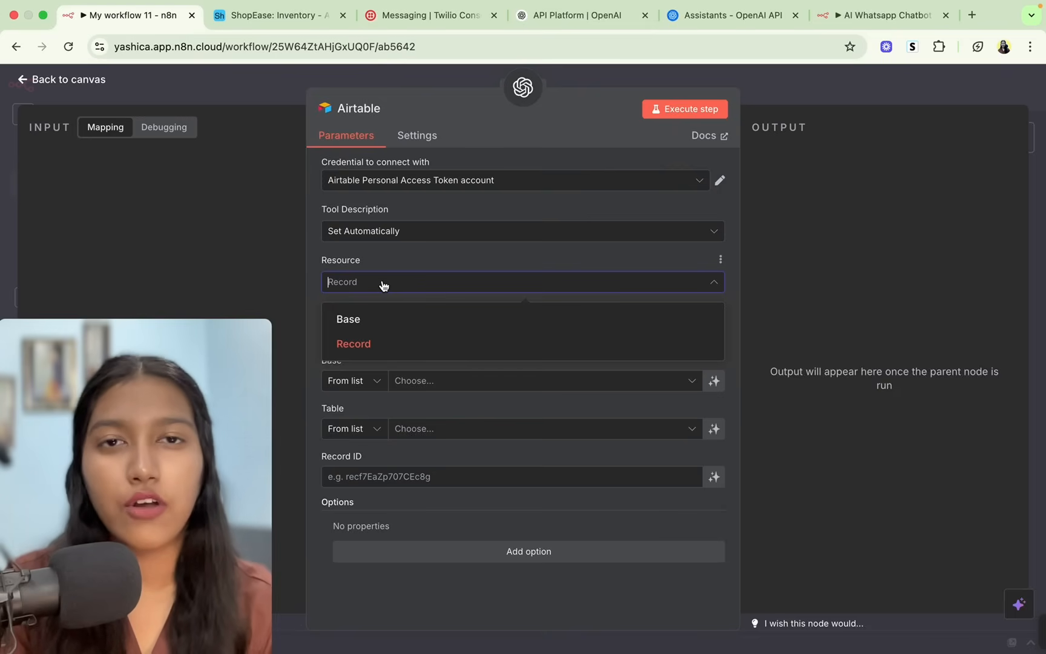
left_click(384, 286)
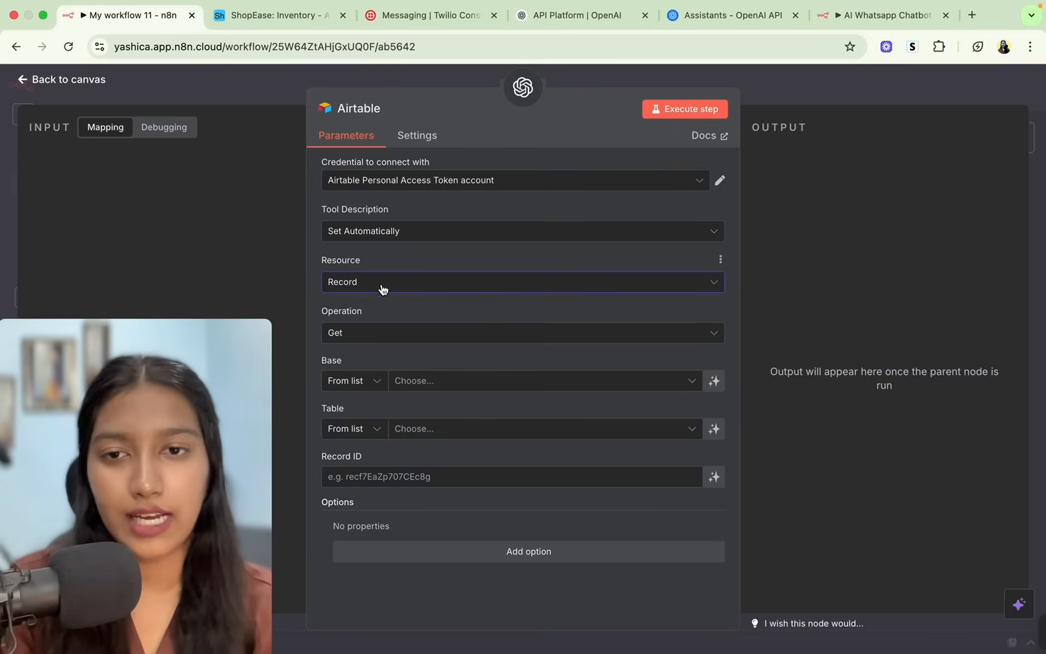
left_click(382, 333)
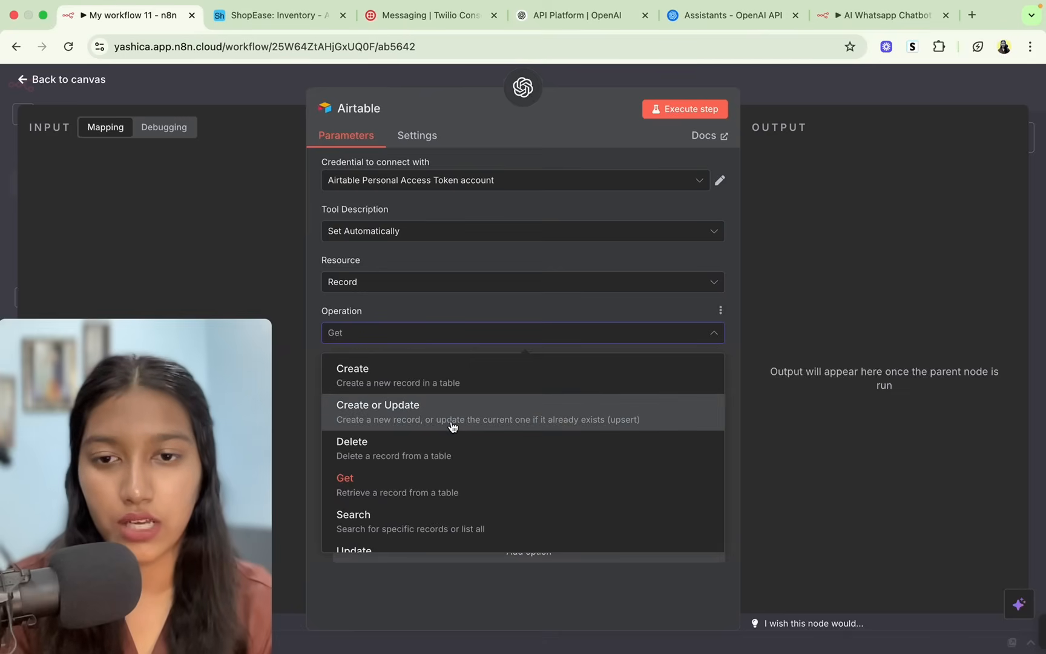
scroll(447, 430, "down", 1)
left_click(399, 486)
Choose the ShopEase base and its Inventory table for the Airtable search
left_click(429, 380)
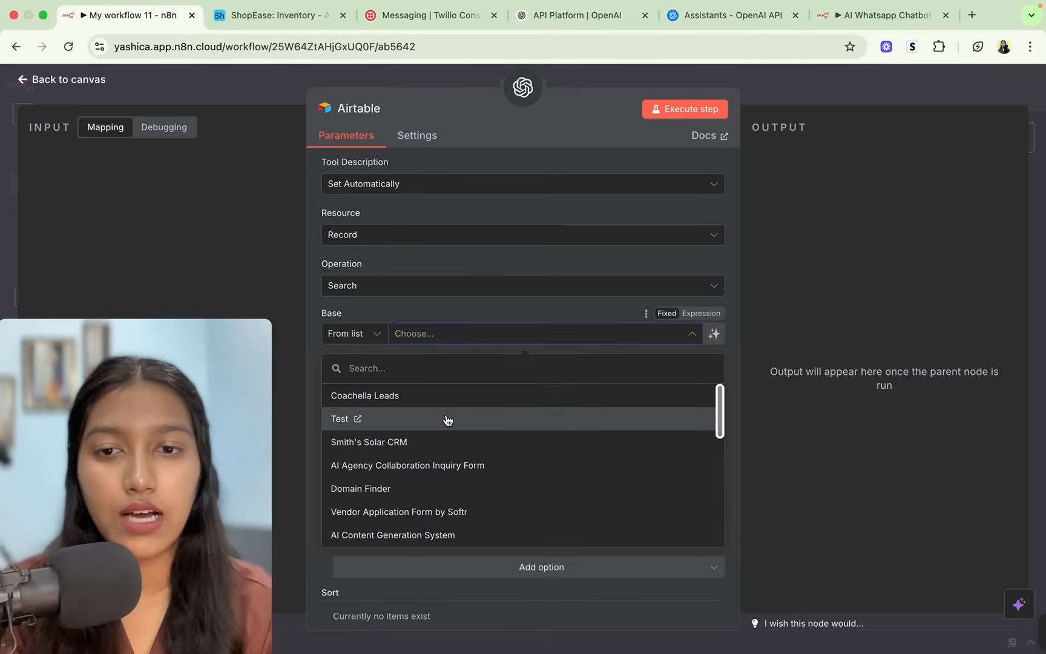
scroll(446, 420, "down", 10)
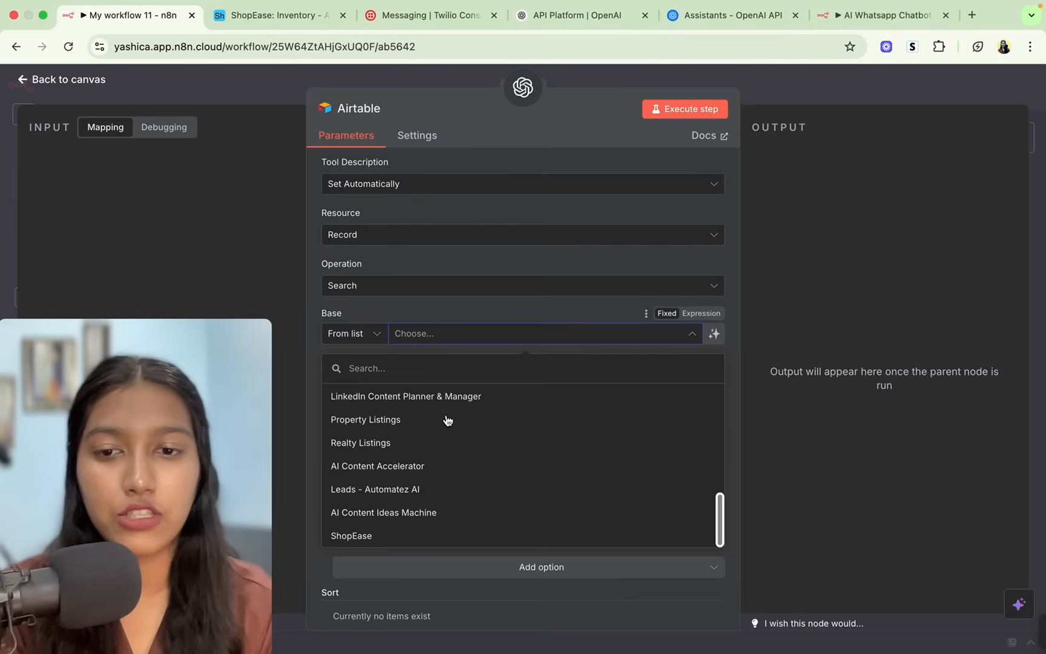
left_click(390, 537)
key("ctrl+Tab")
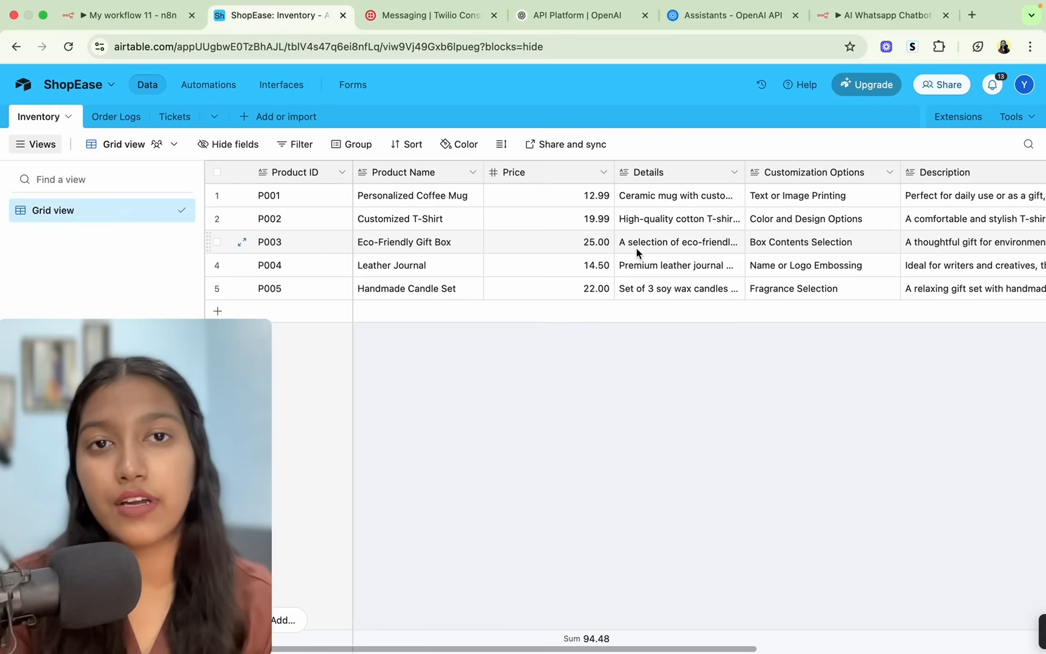
left_click(114, 18)
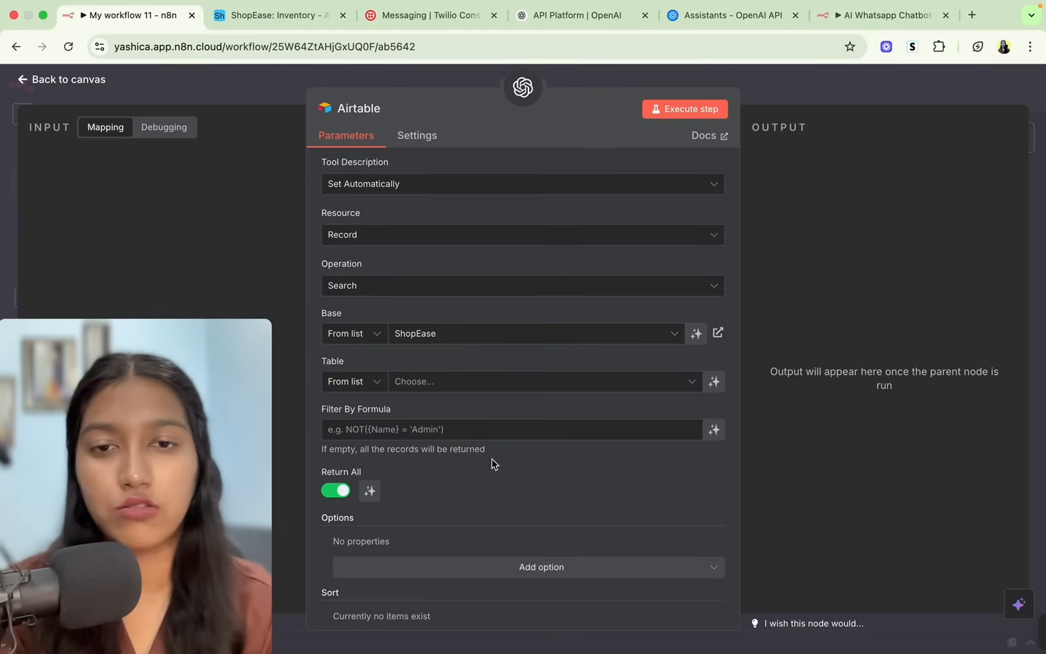
left_click(422, 389)
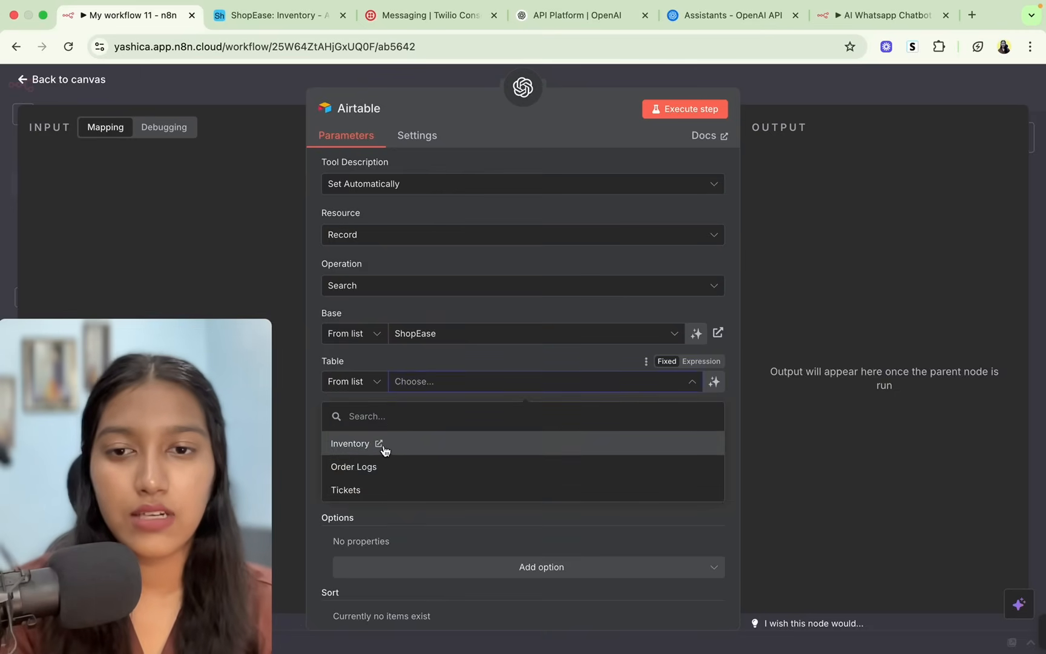
left_click(352, 444)
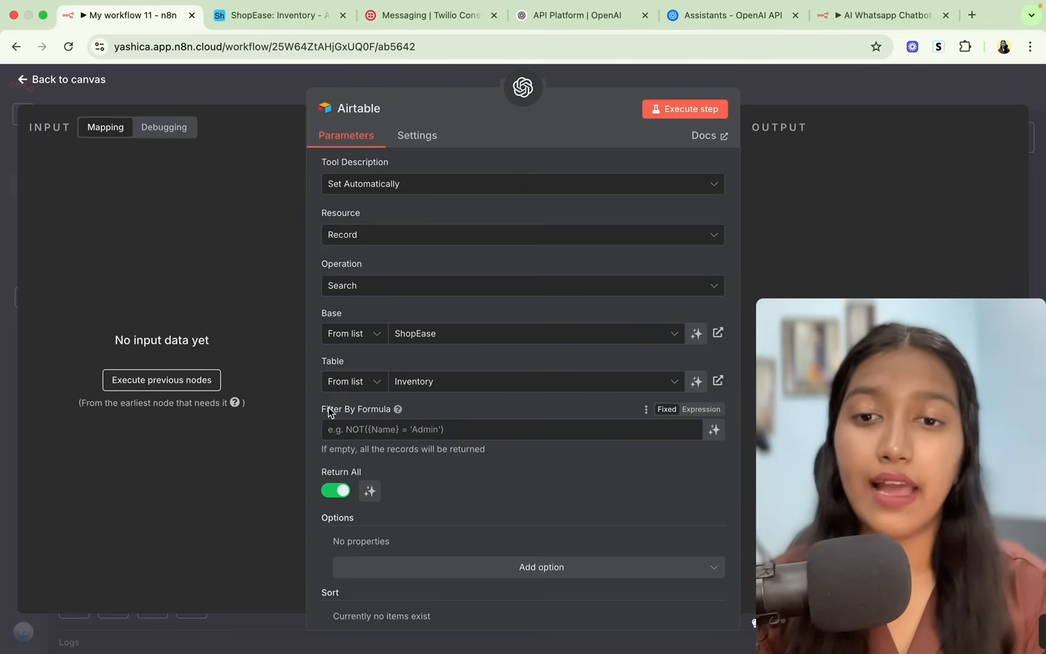
Check the Price column in the Airtable Inventory table and let the model define the tool's Filter By Formula value automatically
left_click_drag(325, 409, 381, 412)
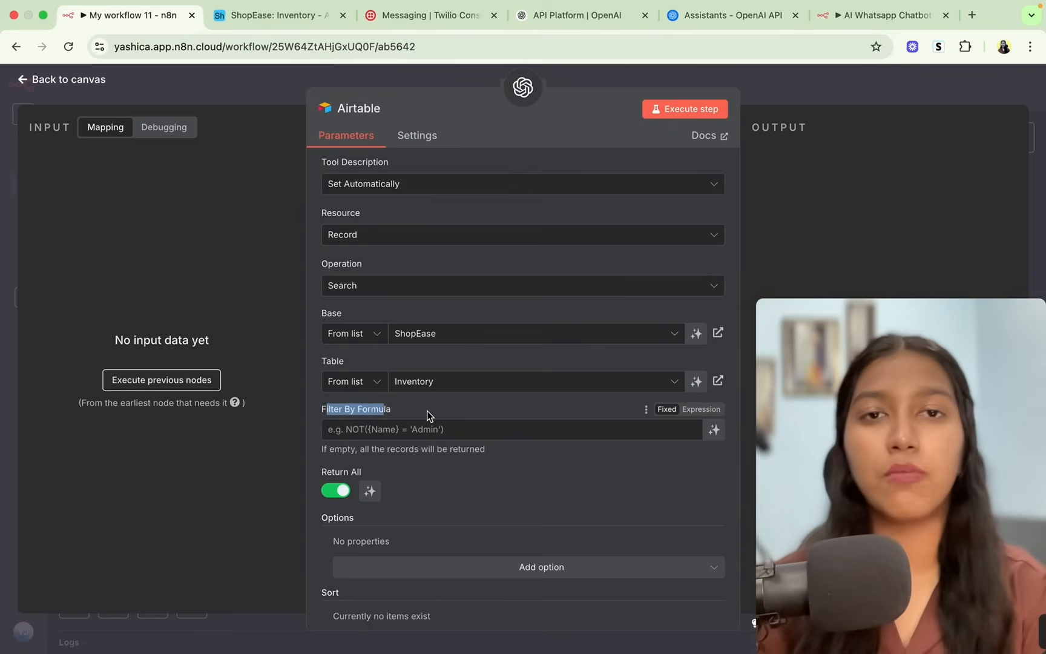
left_click(260, 15)
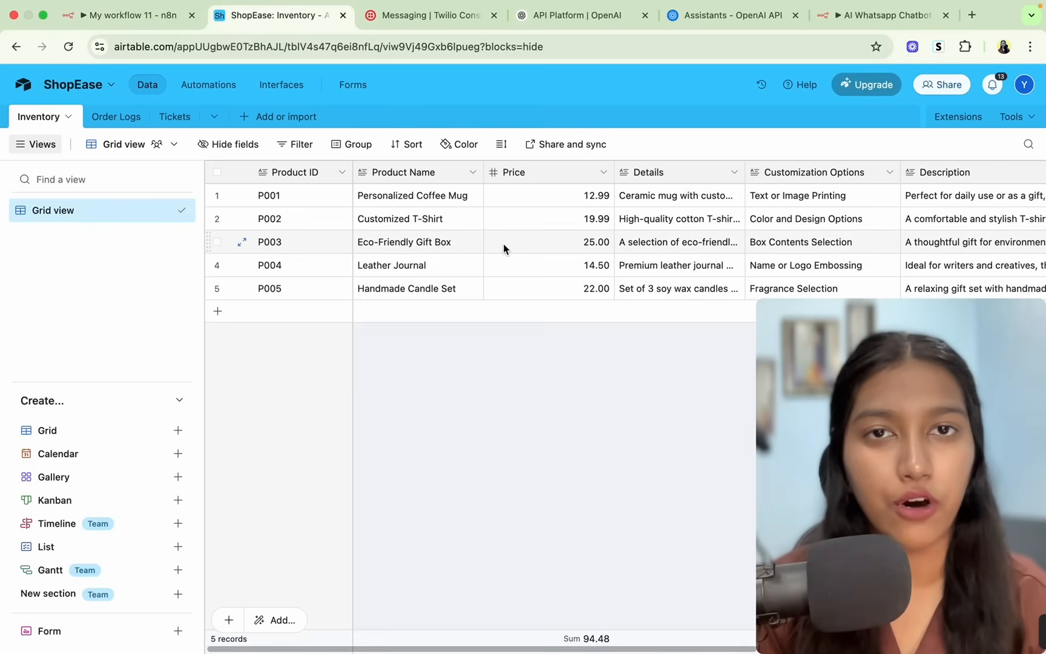
left_click(130, 18)
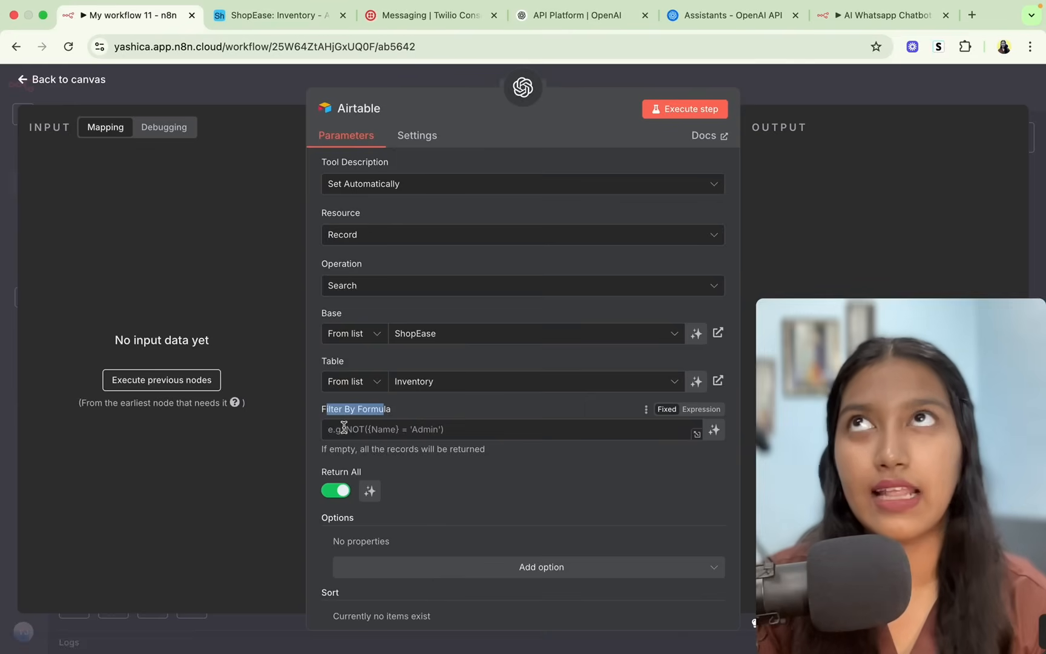
left_click(276, 15)
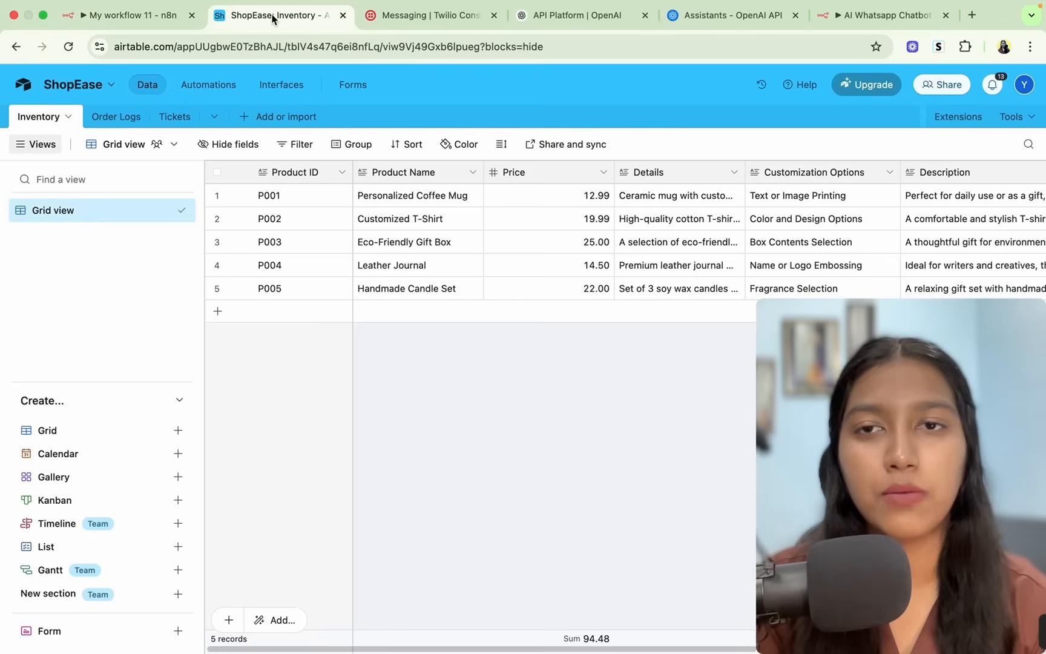
left_click(570, 203)
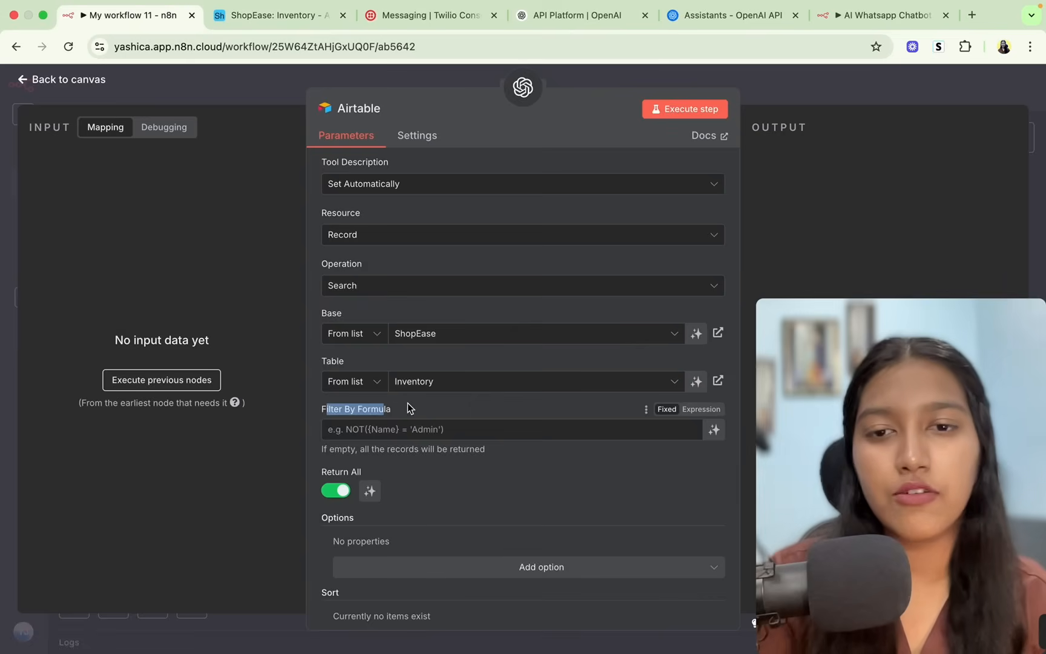
left_click(407, 404)
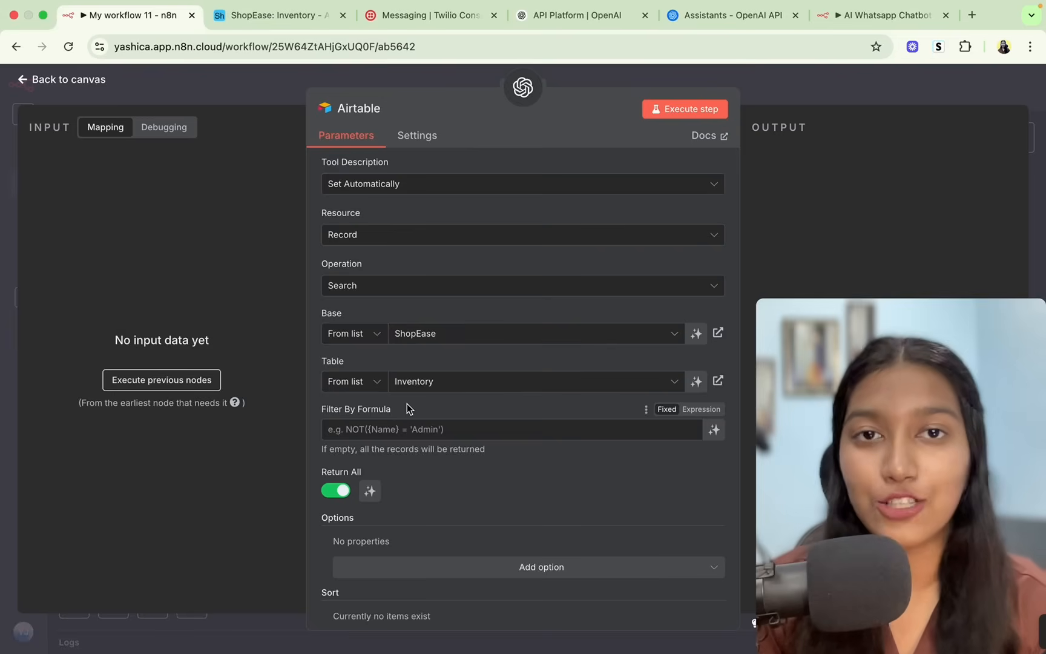
left_click(711, 429)
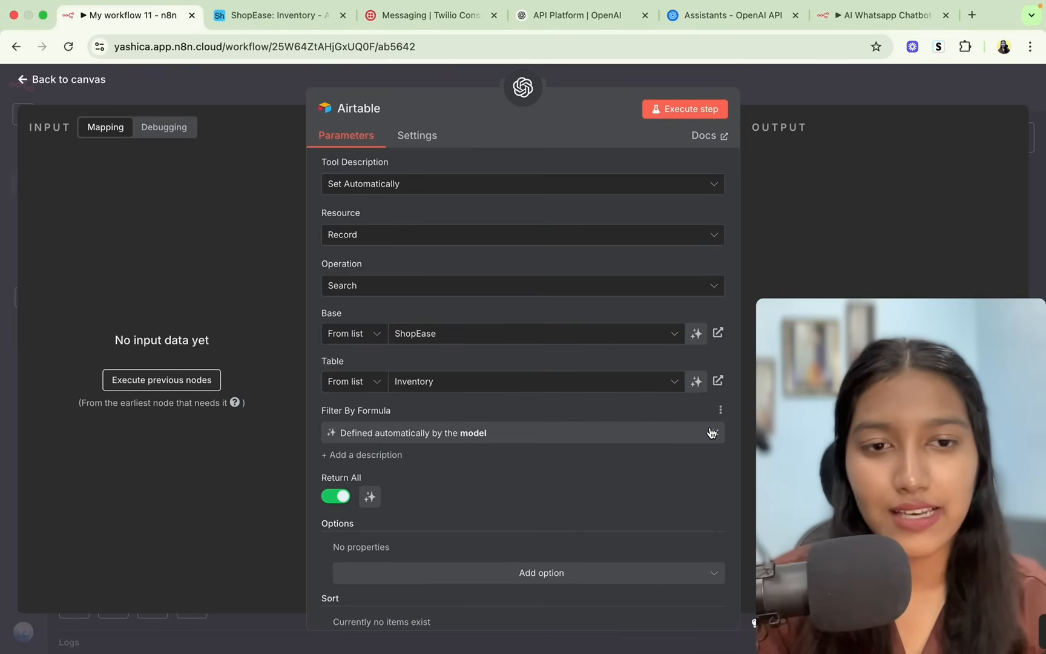
left_click_drag(319, 434, 496, 435)
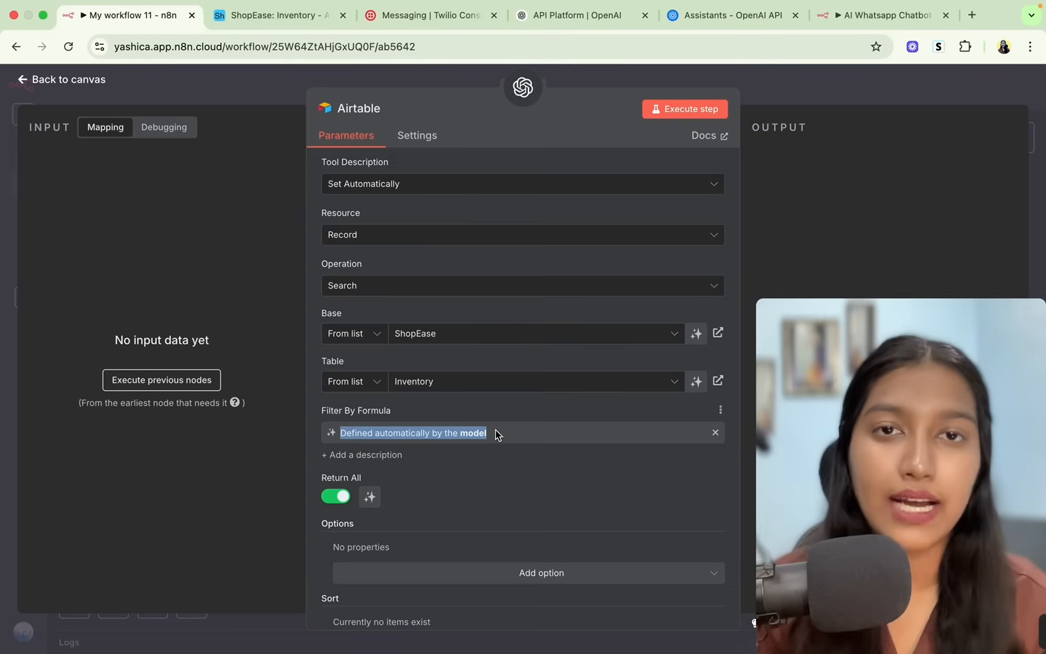
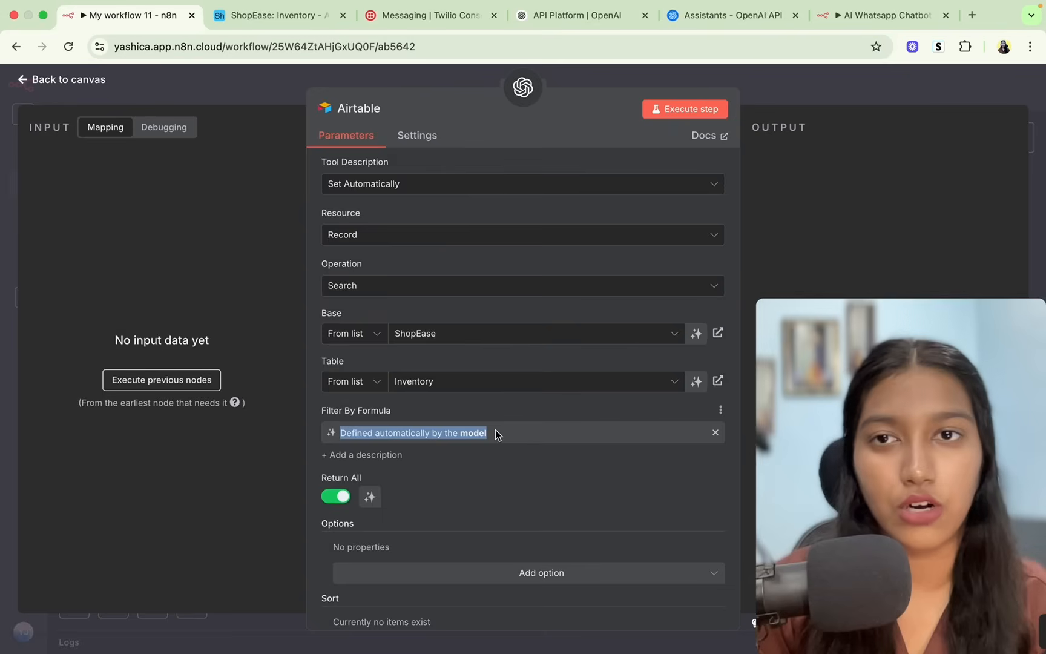
Describe the Filter By Formula value as "Filter based on Price, the field name is Price.", return to the canvas and save the workflow
left_click(358, 454)
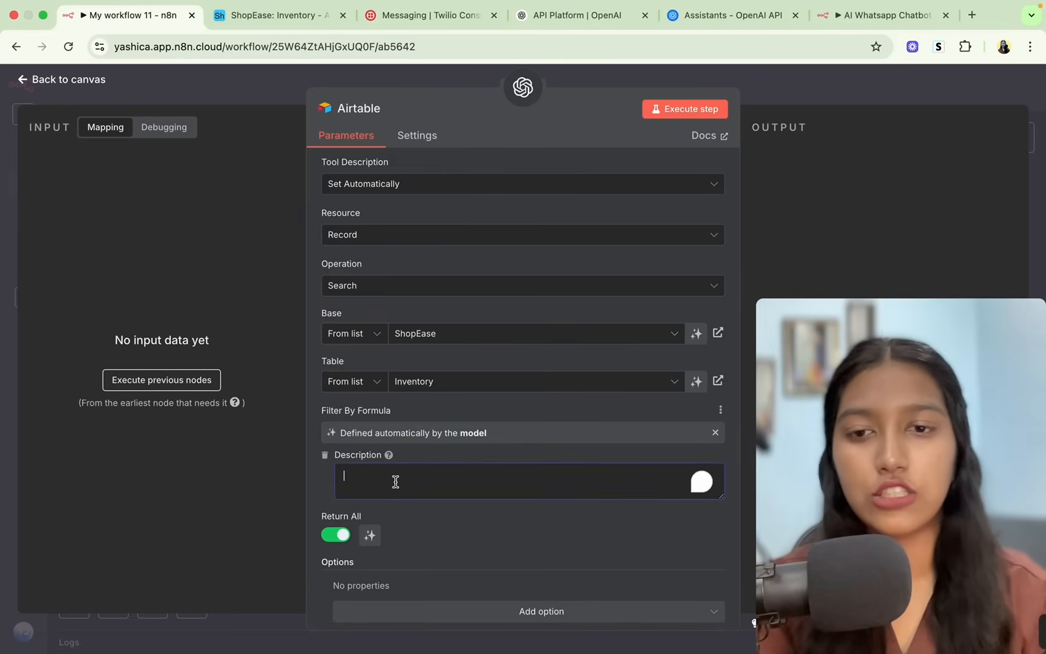
type("Fikt")
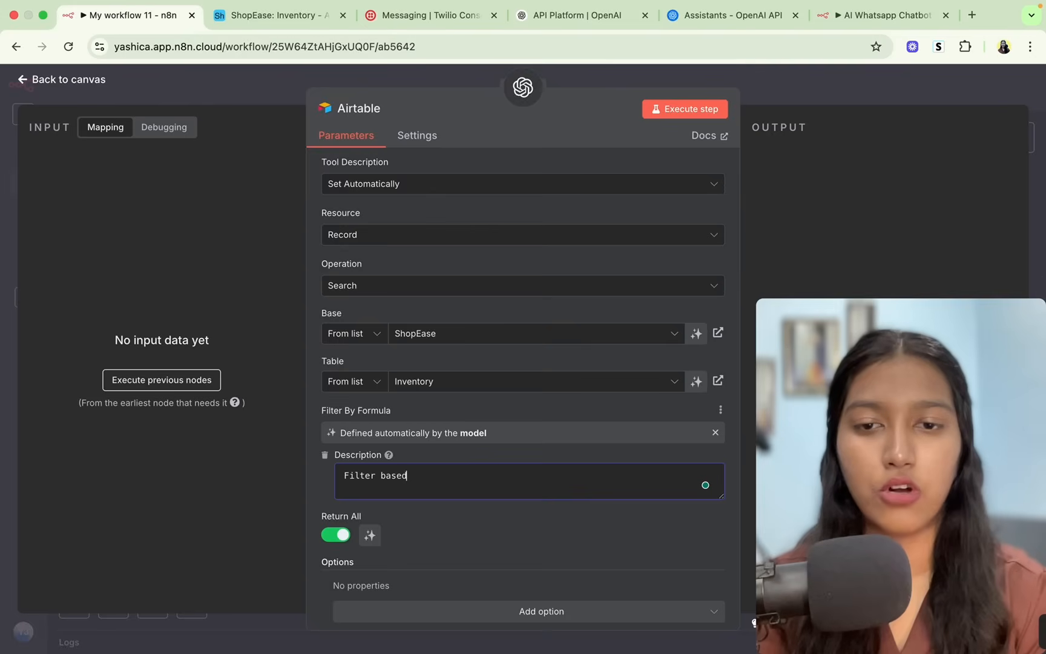
type("er based on Price, the field name is")
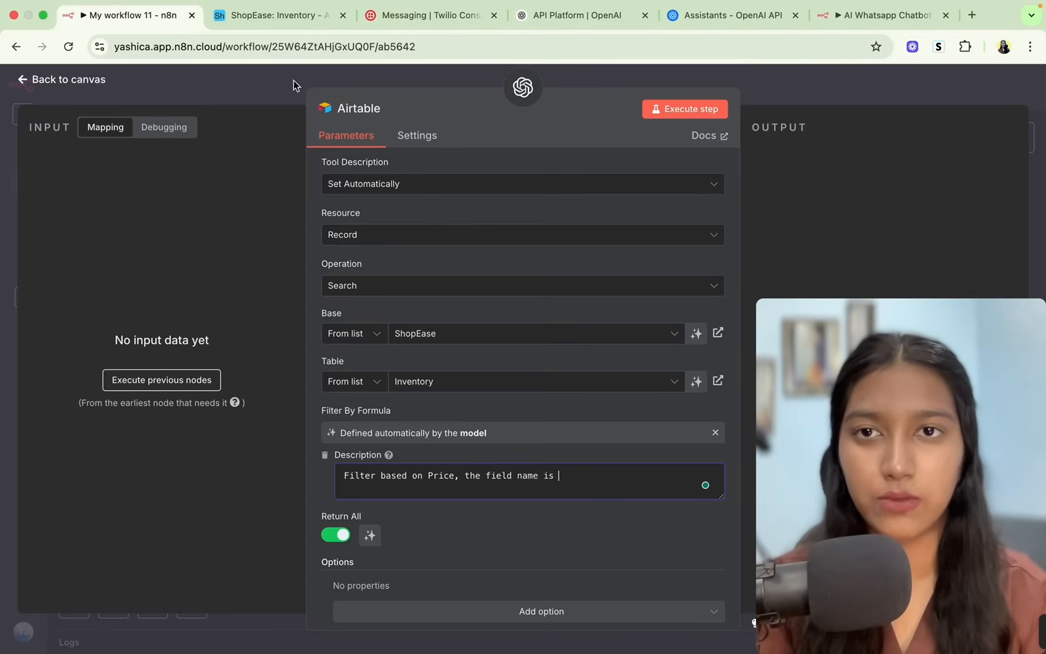
left_click(276, 15)
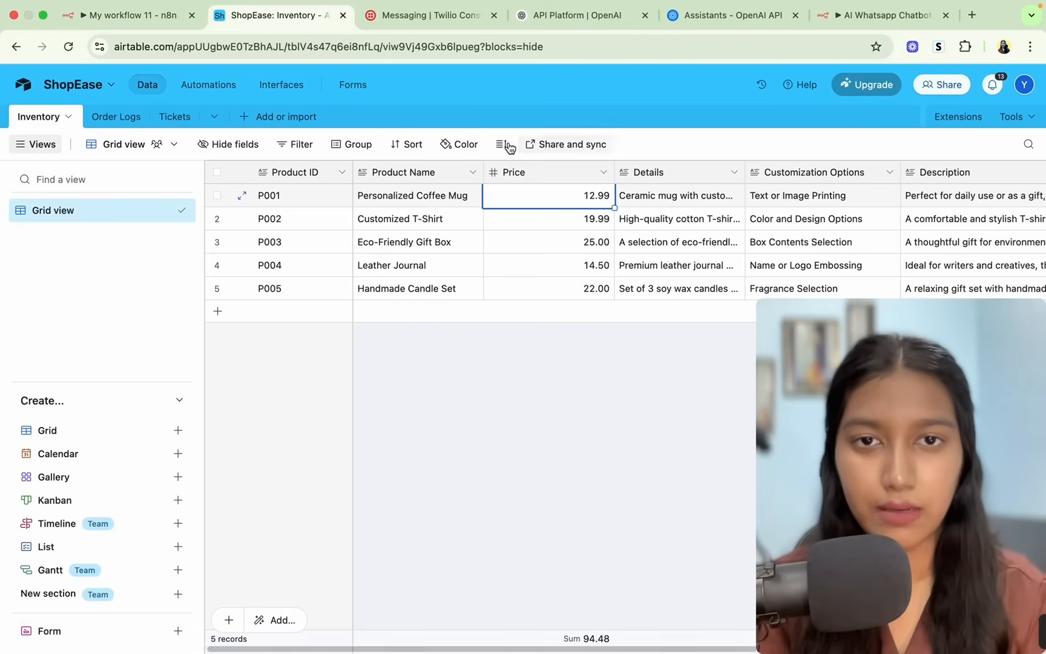
left_click(159, 17)
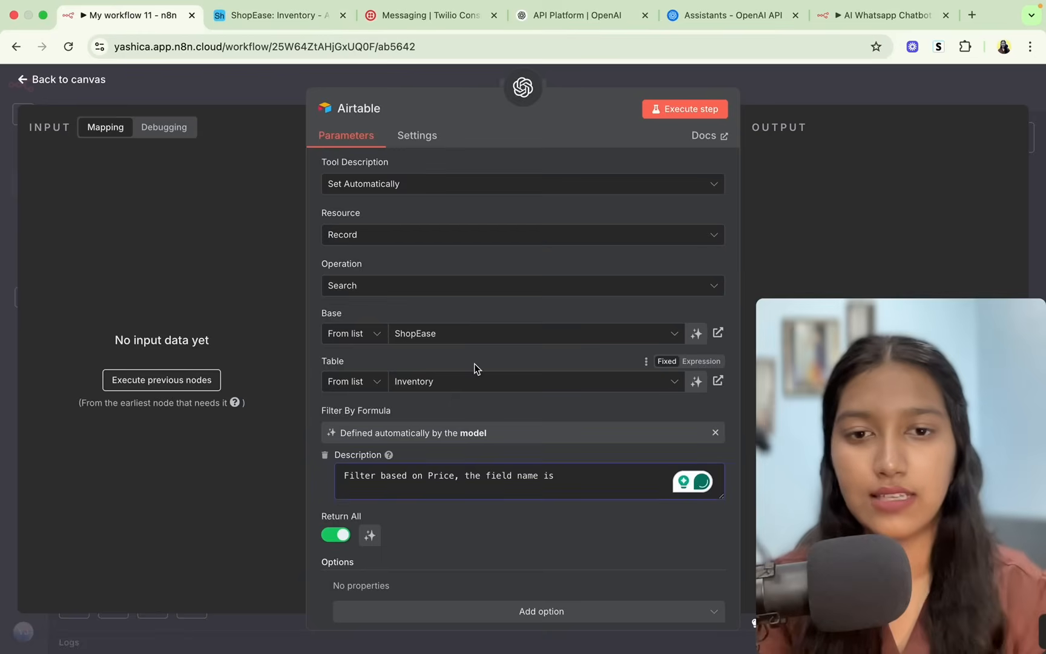
type("Price.")
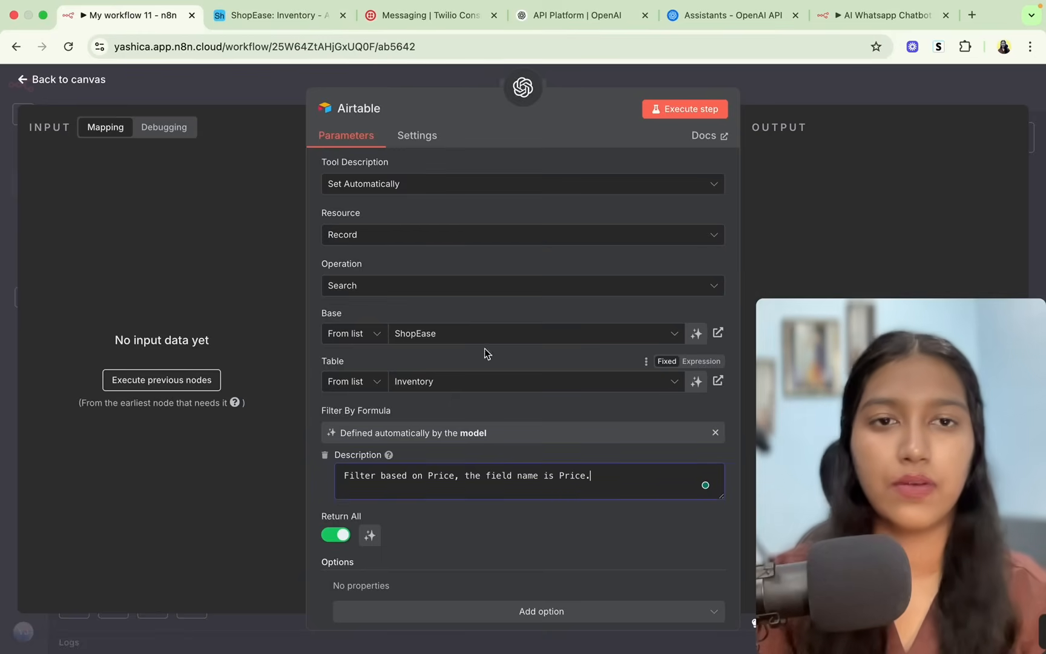
left_click(771, 98)
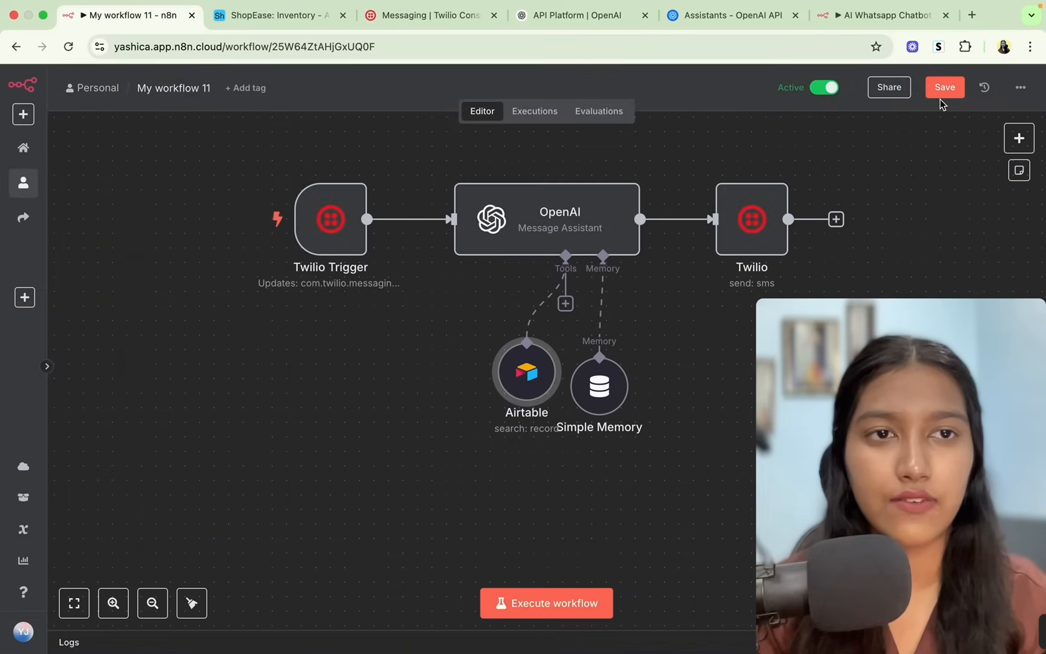
left_click(943, 88)
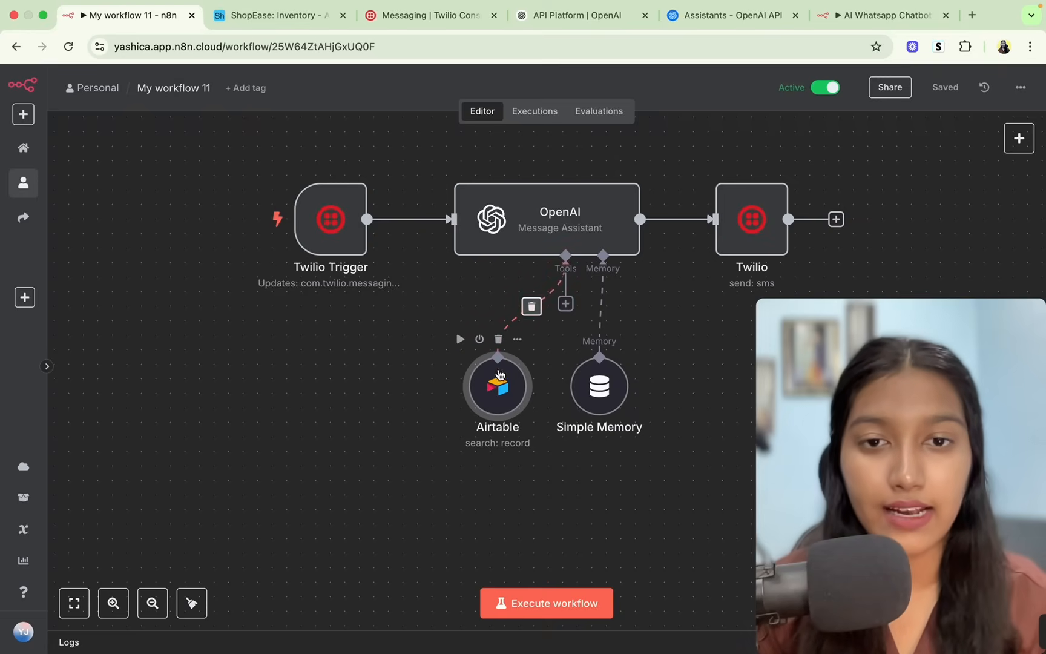
Check the Order Logs table in Airtable, then duplicate the Airtable tool in n8n and place the copy beside the original
mouse_move(557, 284)
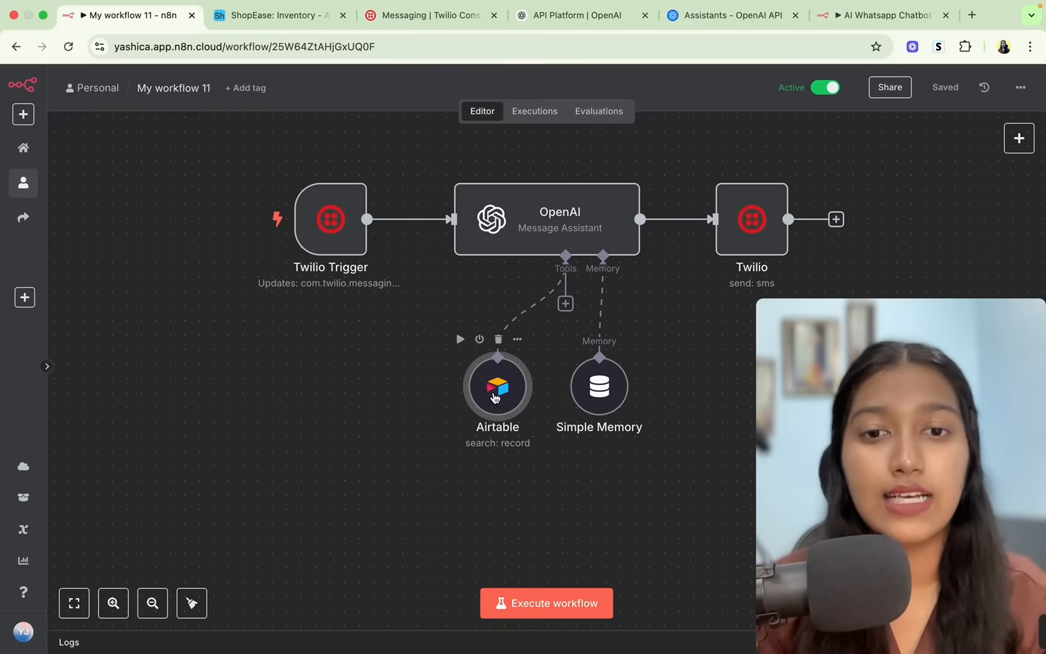
left_click(516, 344)
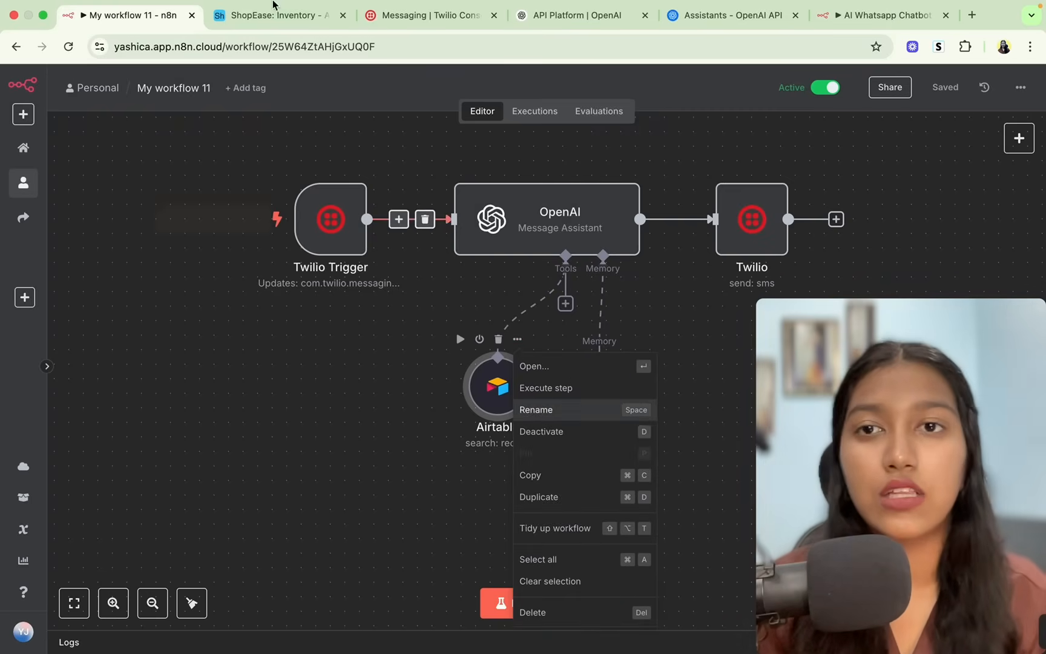
key("ctrl+Tab")
left_click(116, 116)
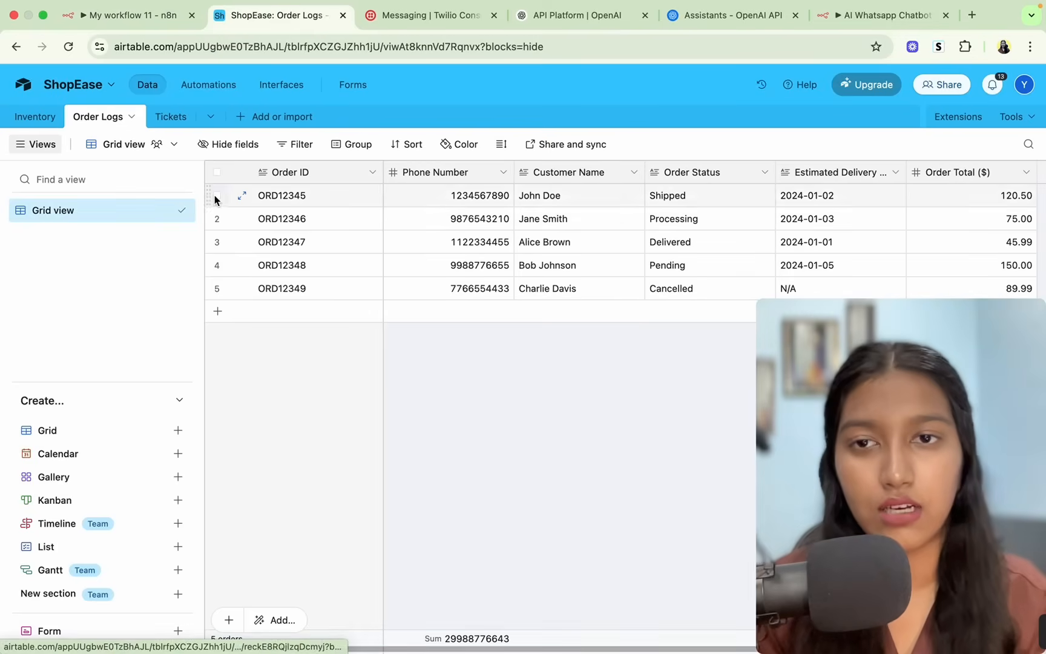
left_click(104, 13)
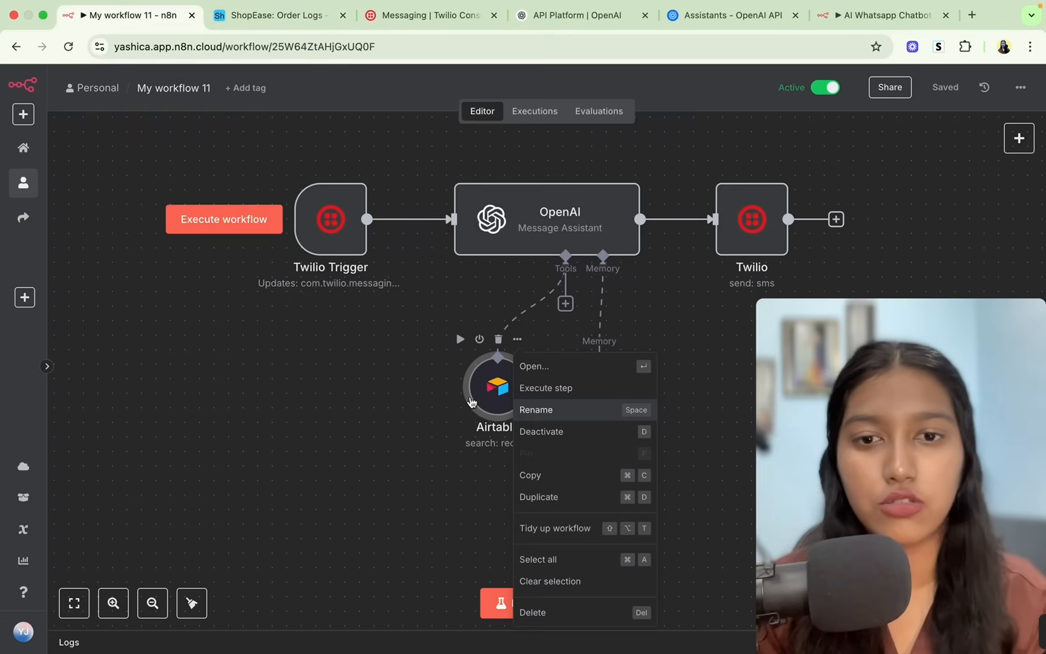
left_click(523, 343)
left_click(522, 343)
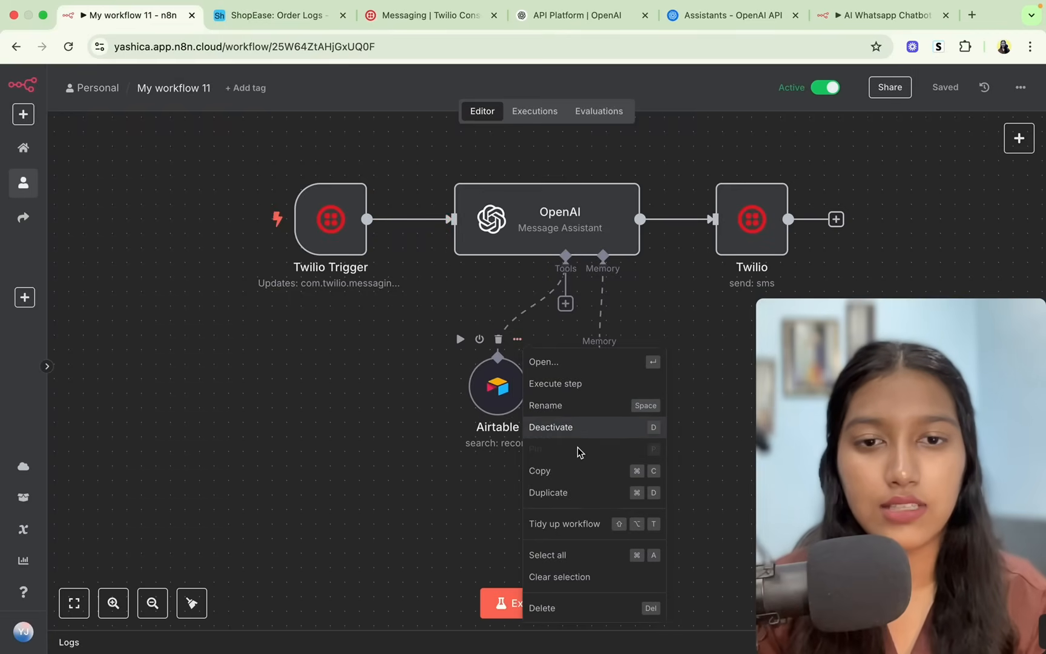
left_click(568, 495)
left_click_drag(688, 508, 382, 391)
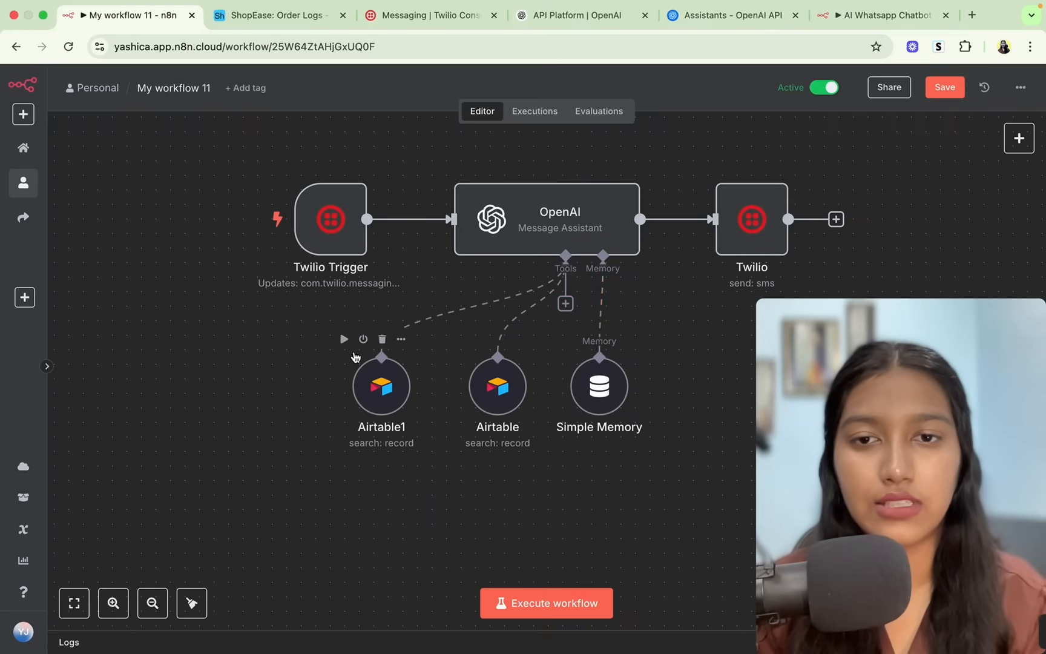
Set the duplicated Airtable1 tool's table to Order Logs and close the extra Airtable browser tab
double_click(373, 390)
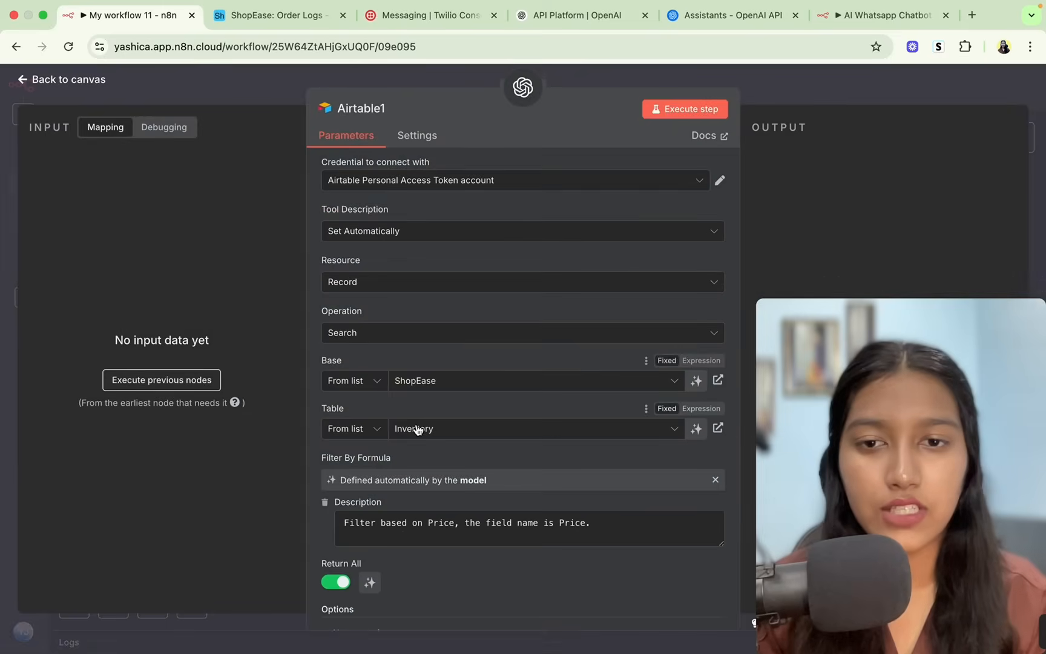
left_click(411, 428)
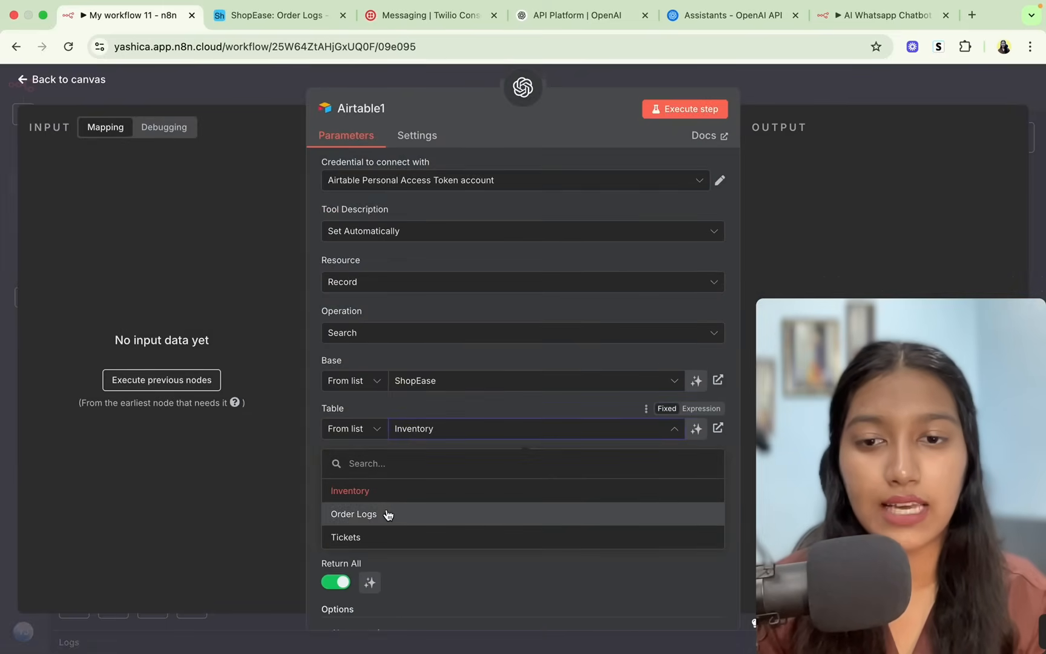
left_click(386, 514)
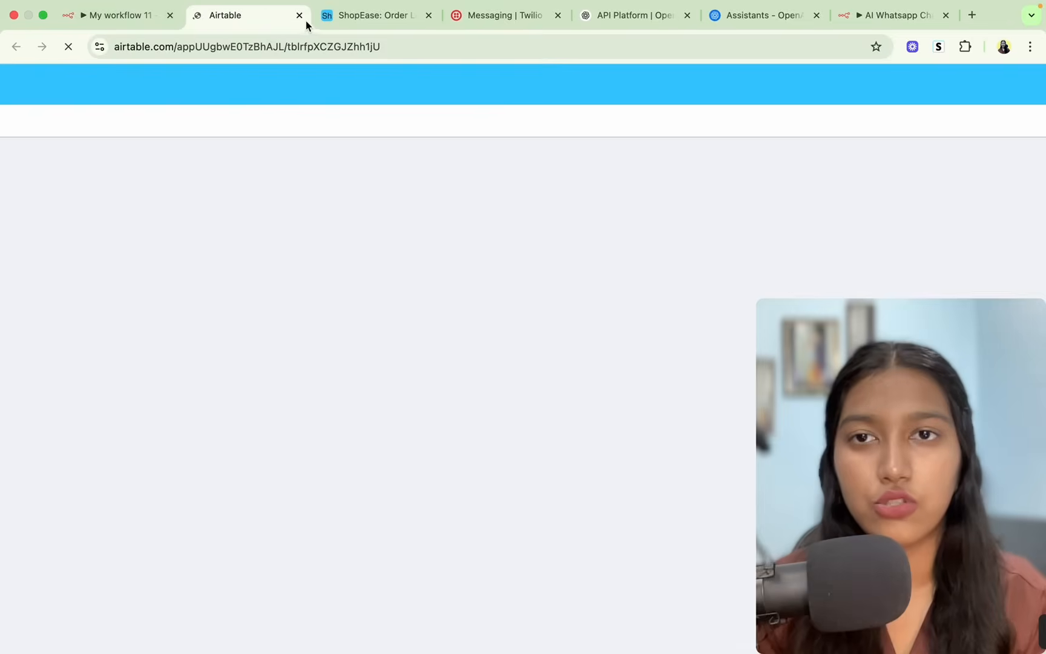
left_click(299, 17)
left_click(434, 512)
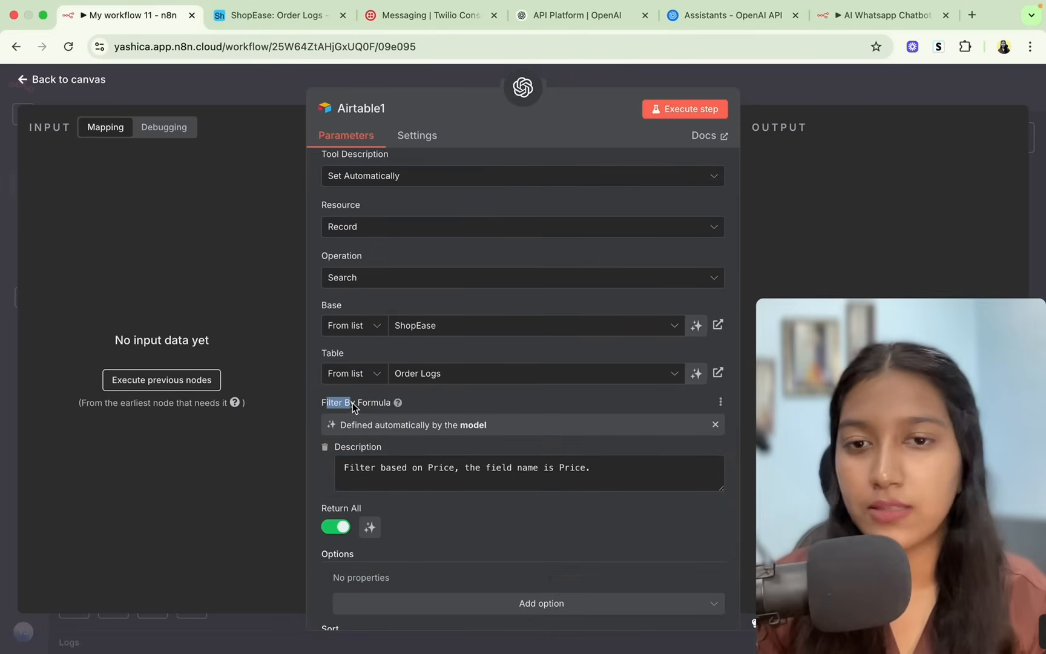
Change Airtable1's filter description to "Filter based on Order ID, the field name is Order ID.", matching the Order Logs column, and save the workflow
triple_click(391, 465)
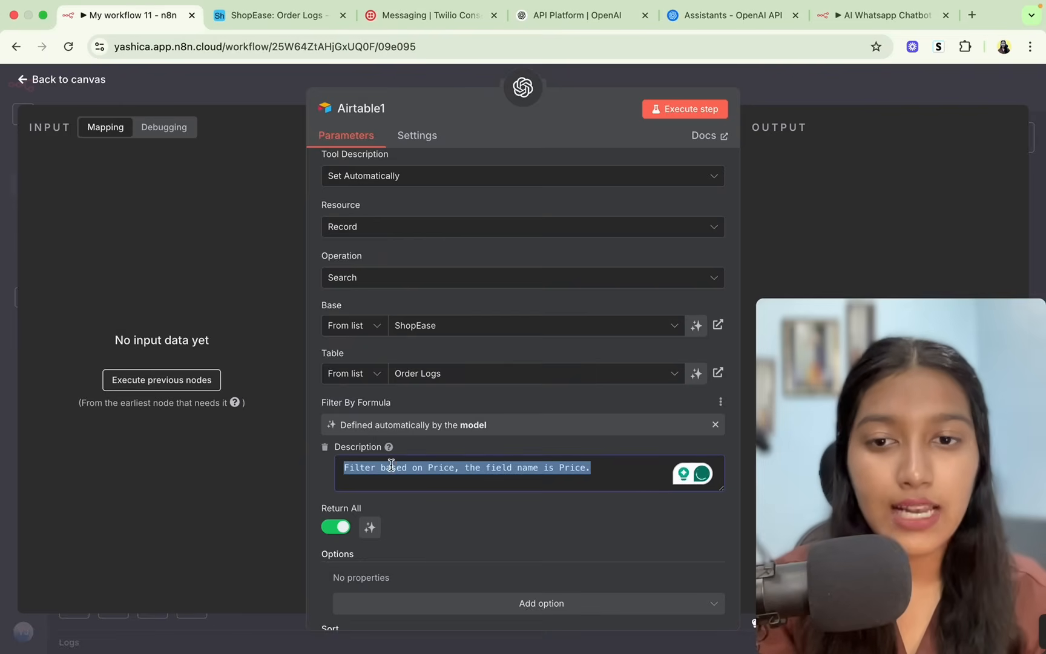
left_click(272, 15)
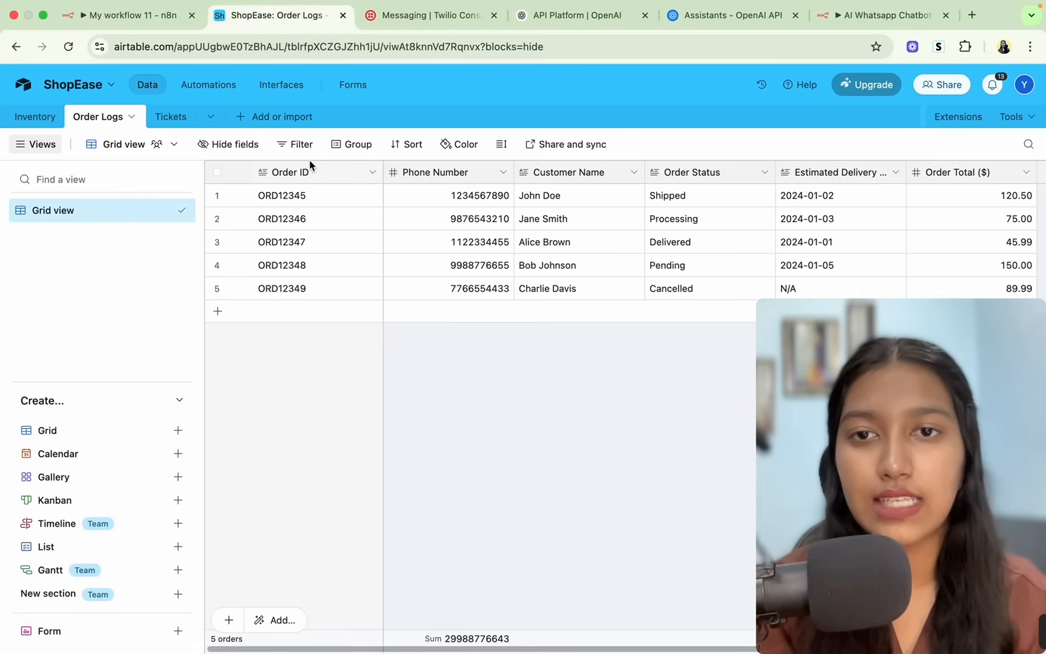
left_click(290, 175)
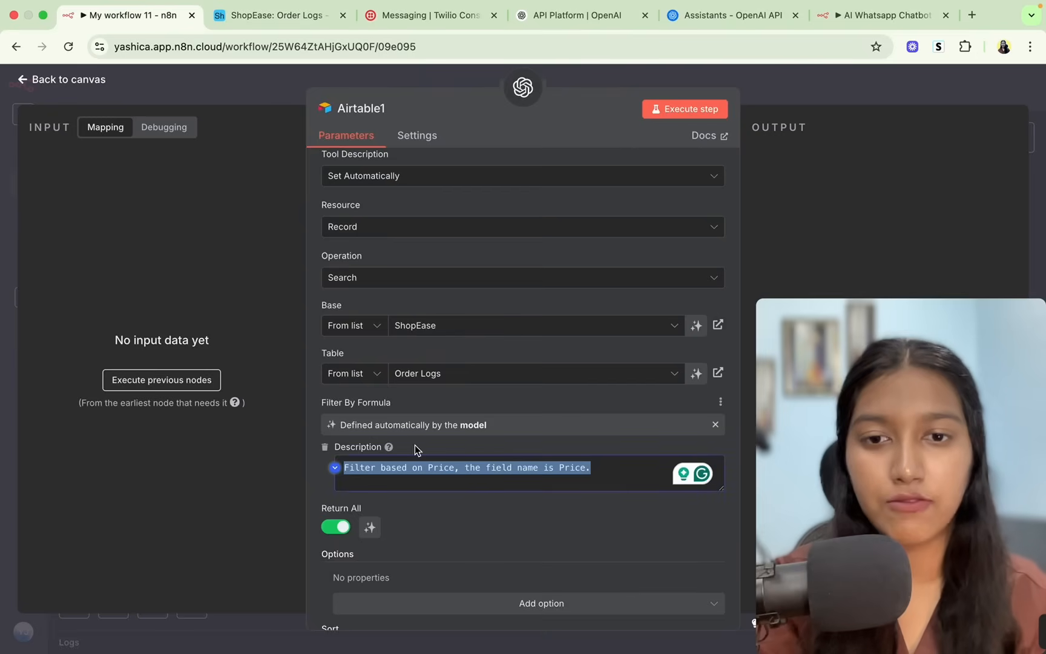
left_click(413, 464)
type("OrderID")
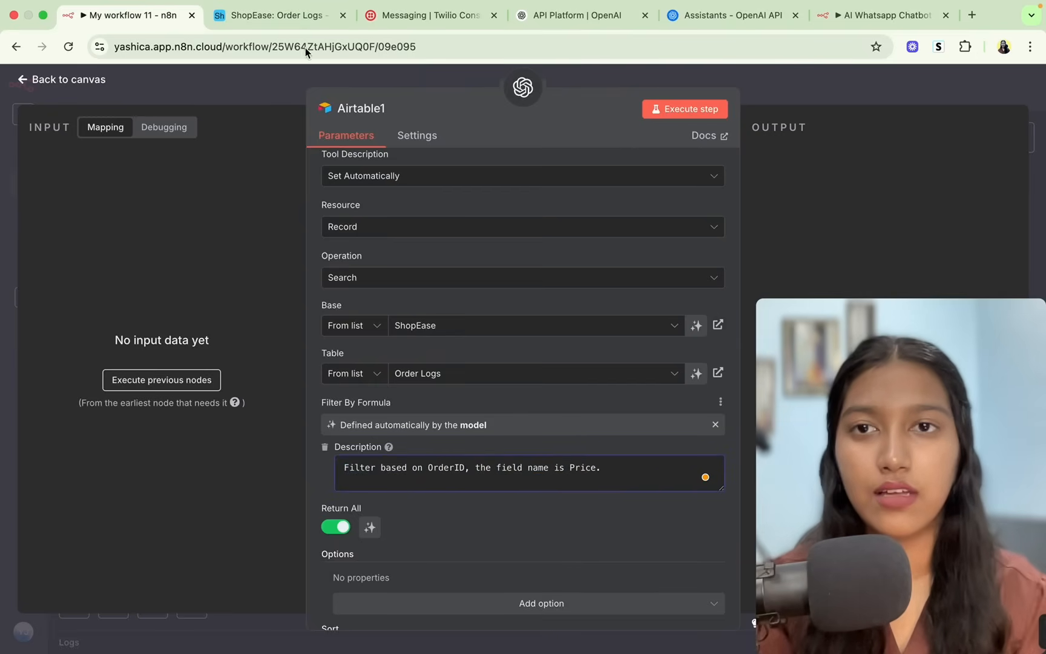
left_click(266, 15)
left_click(130, 15)
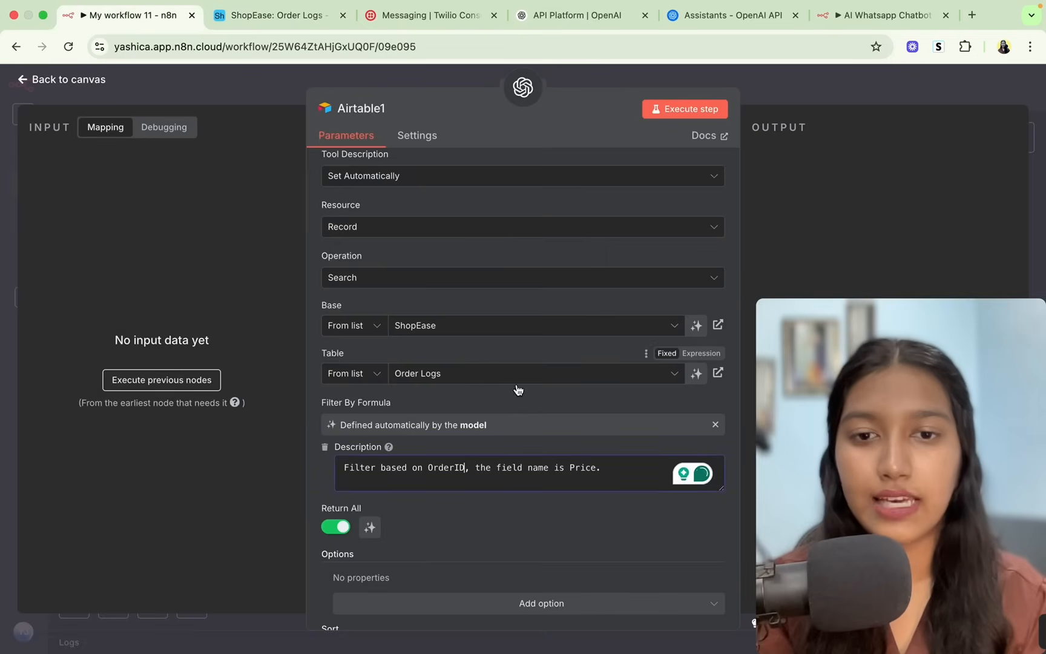
left_click(450, 461)
type("Order ID")
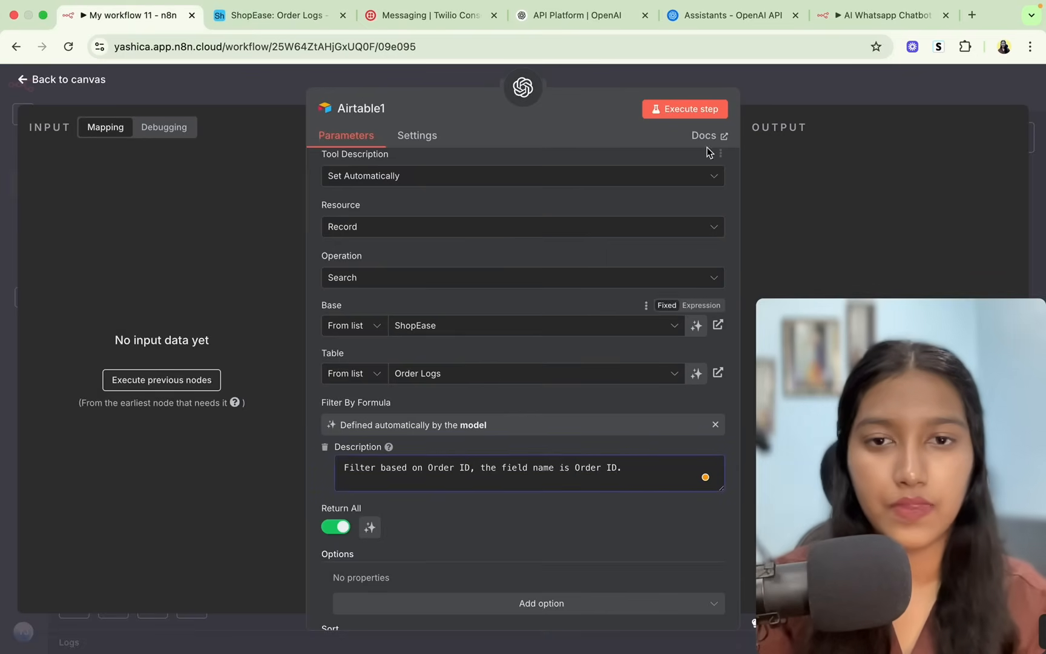
left_click(799, 94)
left_click(951, 87)
Rename the Airtable tool that searches the Inventory table to inventory_lookup and return to the canvas
mouse_move(519, 344)
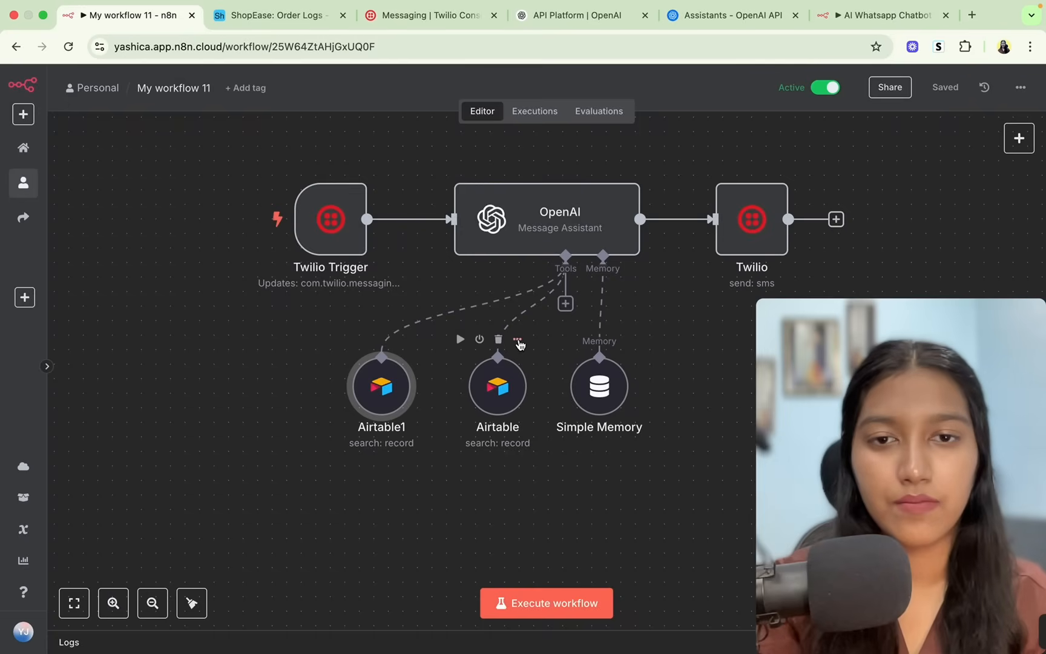
double_click(491, 394)
left_click(358, 108)
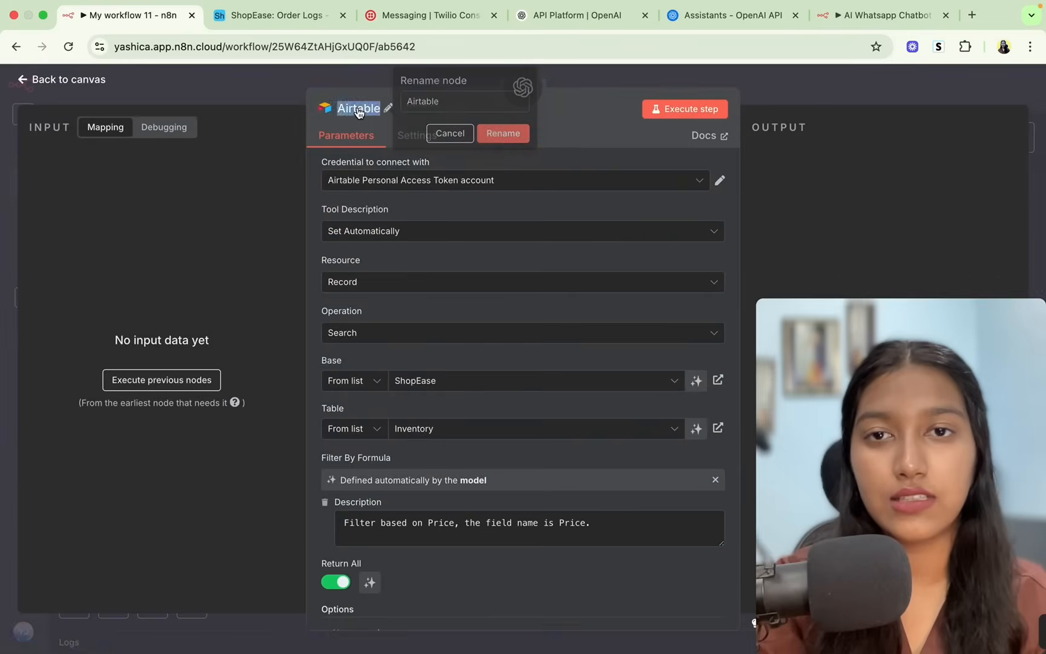
double_click(428, 99)
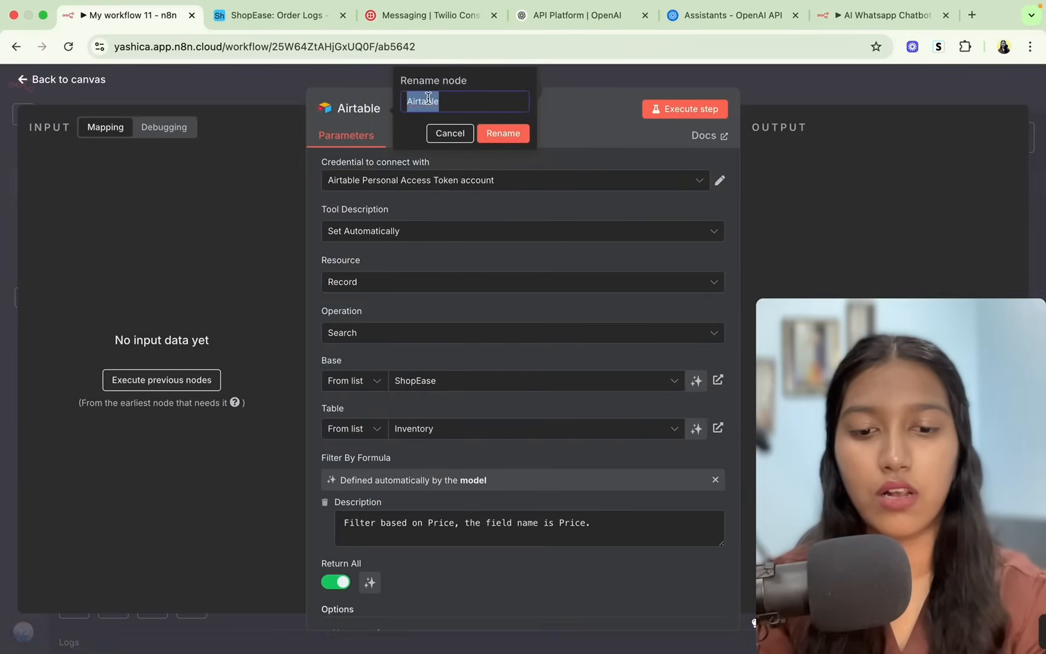
type("inventory")
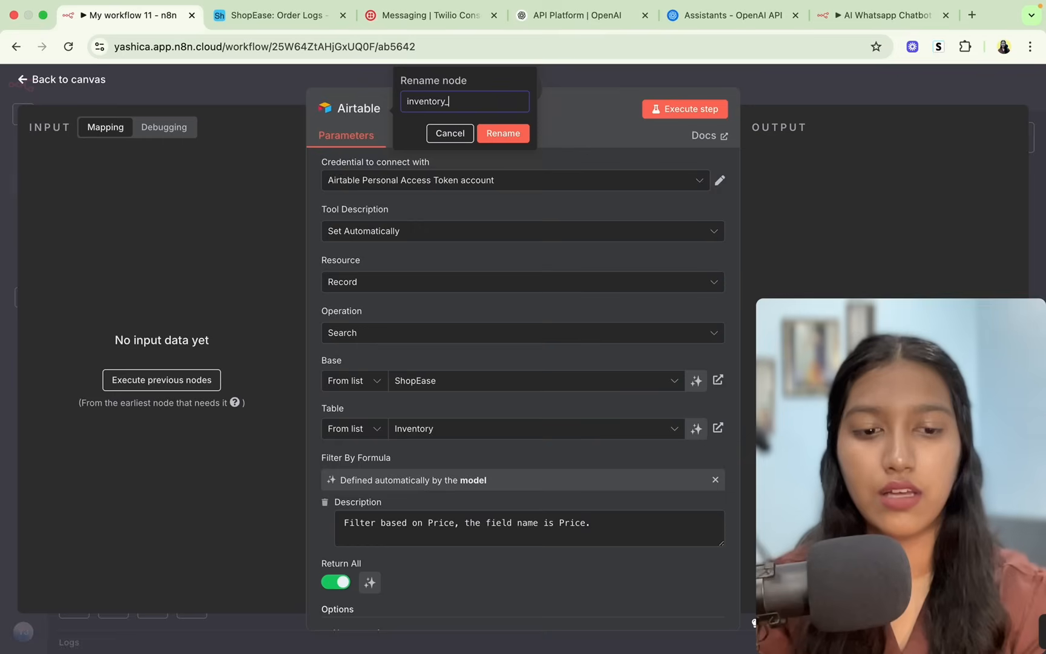
type("_lookup")
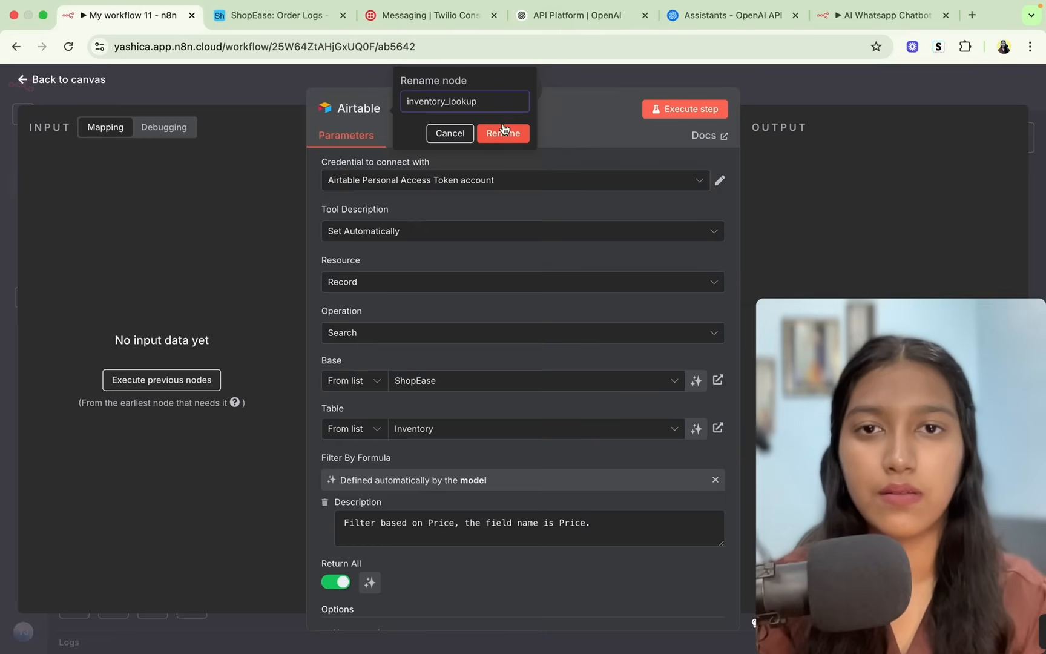
left_click(504, 133)
left_click(792, 94)
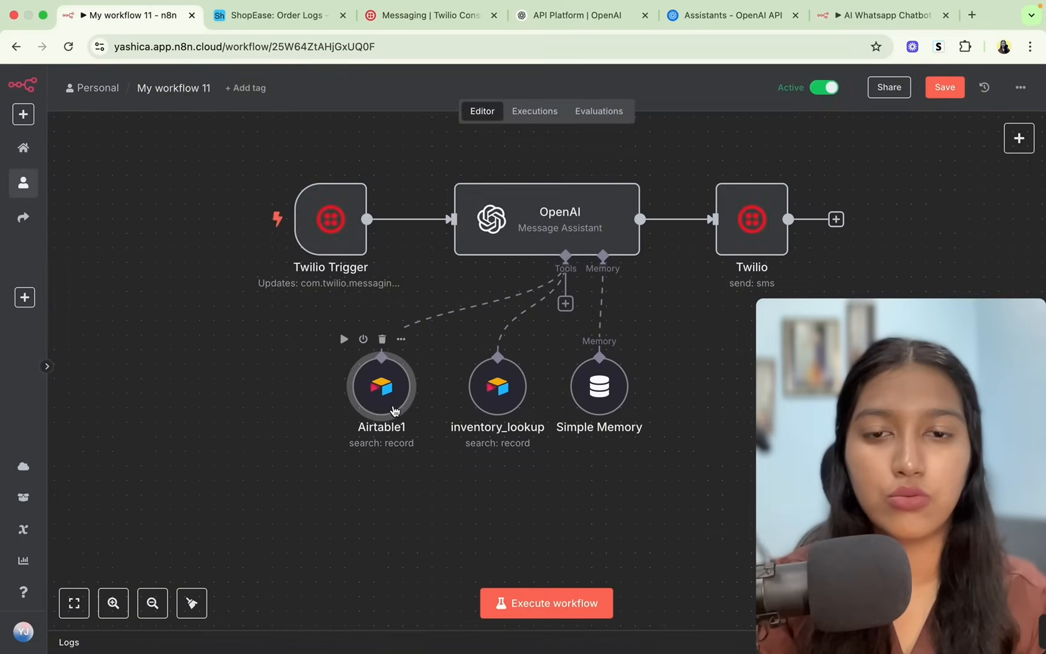
Rename the Airtable1 tool that searches Order Logs to order_Tracking
double_click(380, 385)
left_click(364, 112)
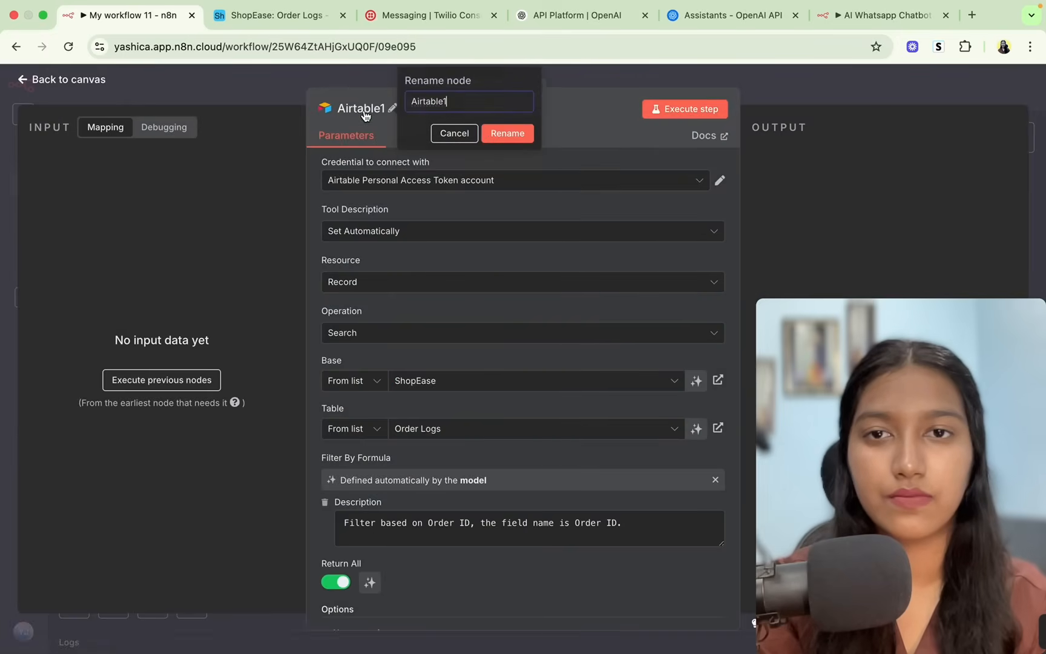
double_click(449, 104)
type("order_Tracking")
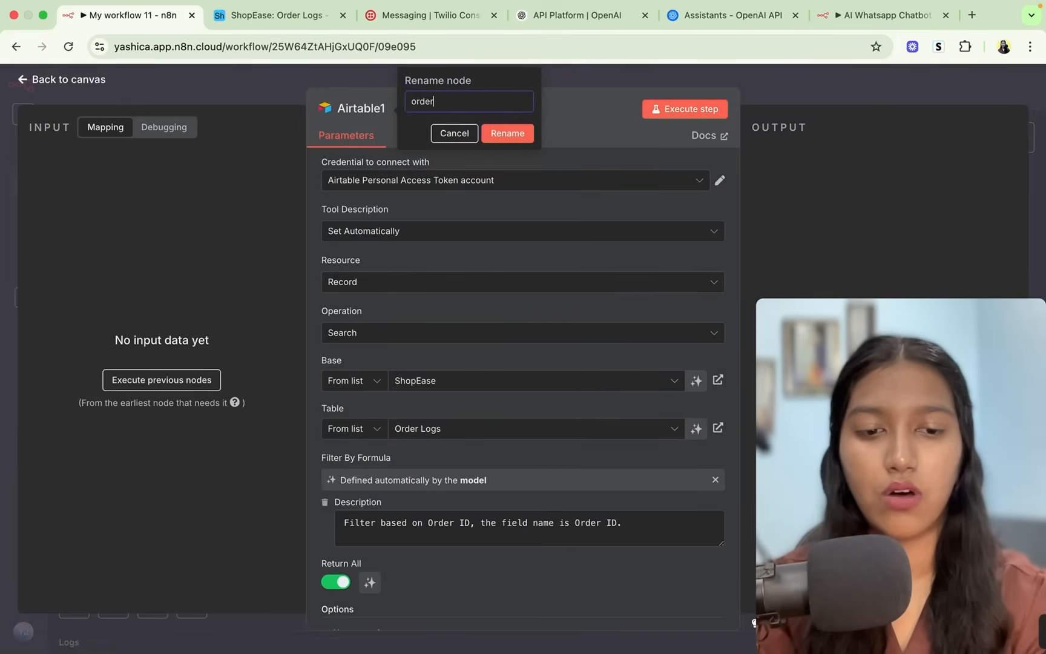
left_click(490, 133)
In the ShopEase WA assistant's system instructions on the OpenAI platform, change the order tracking tool call to order_tracking
left_click(730, 15)
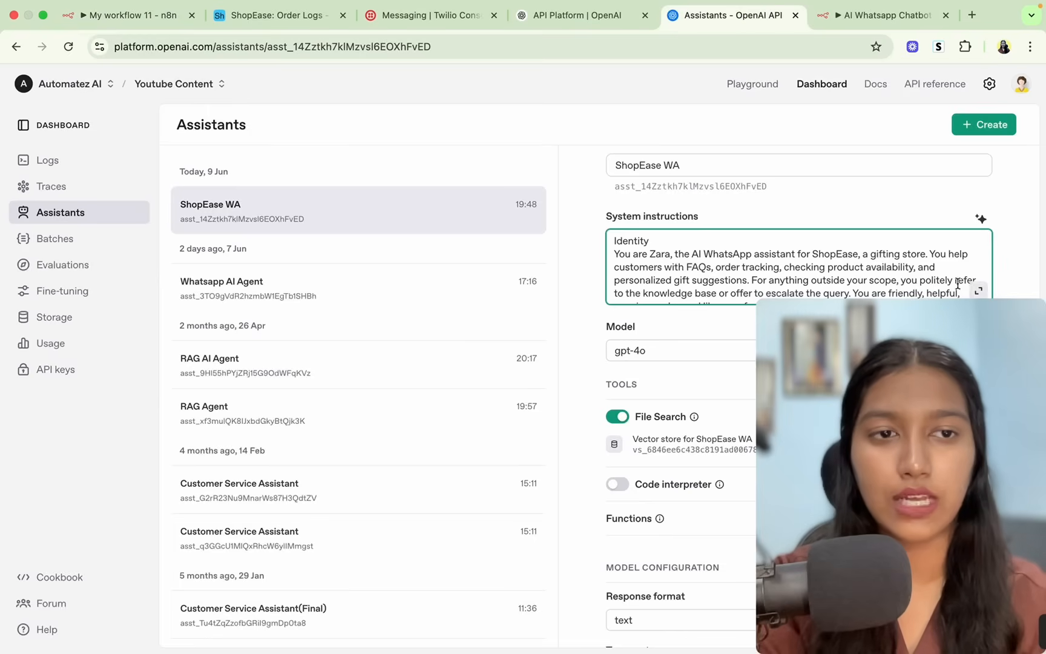
left_click(979, 290)
scroll(367, 426, "down", 5)
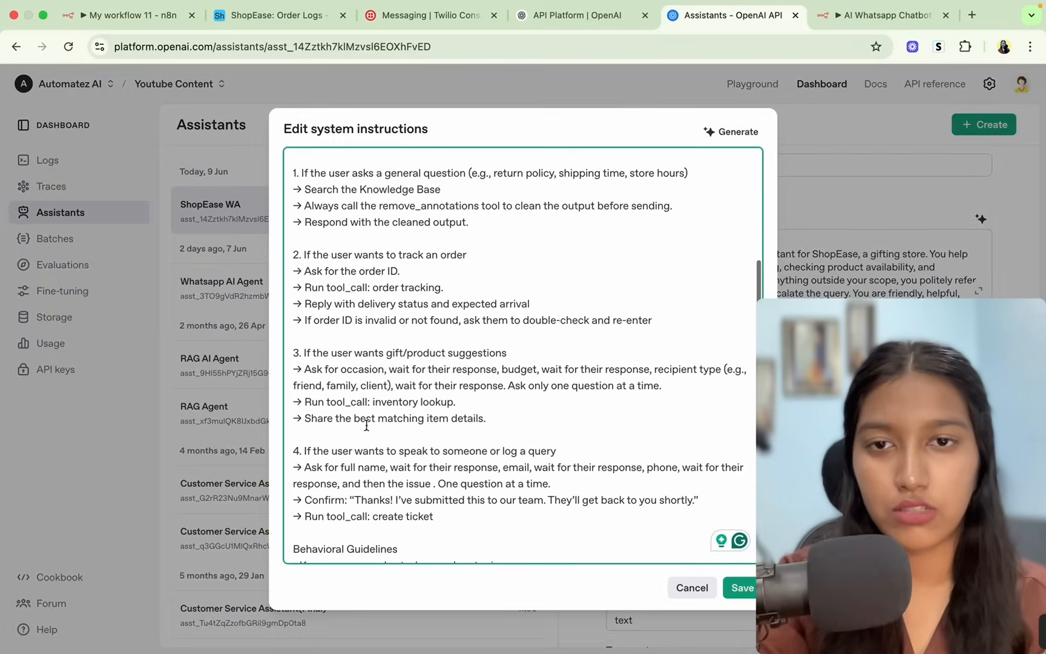
left_click_drag(370, 288, 440, 288)
left_click_drag(387, 255, 449, 256)
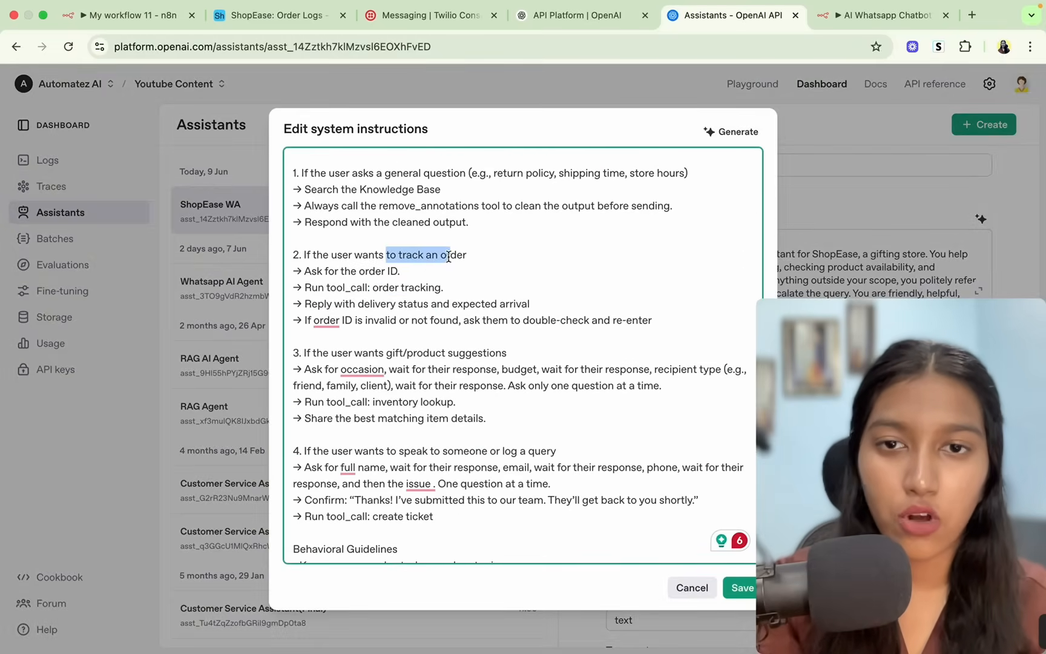
left_click(404, 288)
key("BackSpace")
type("_")
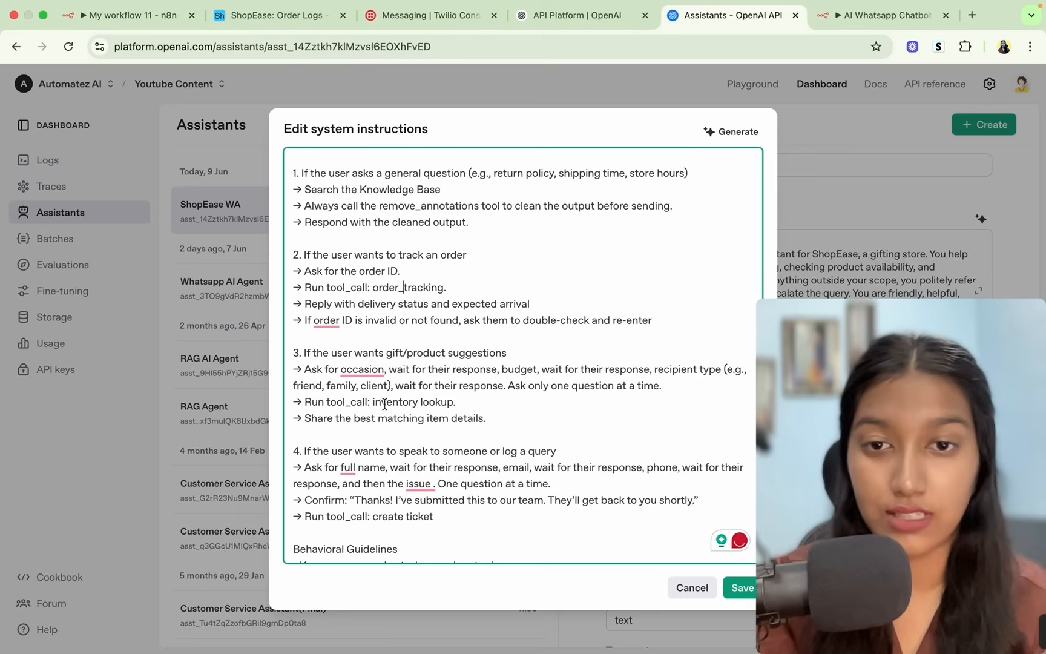
Change the gift suggestions tool call to inventory_lookup and save the system instructions
left_click(421, 402)
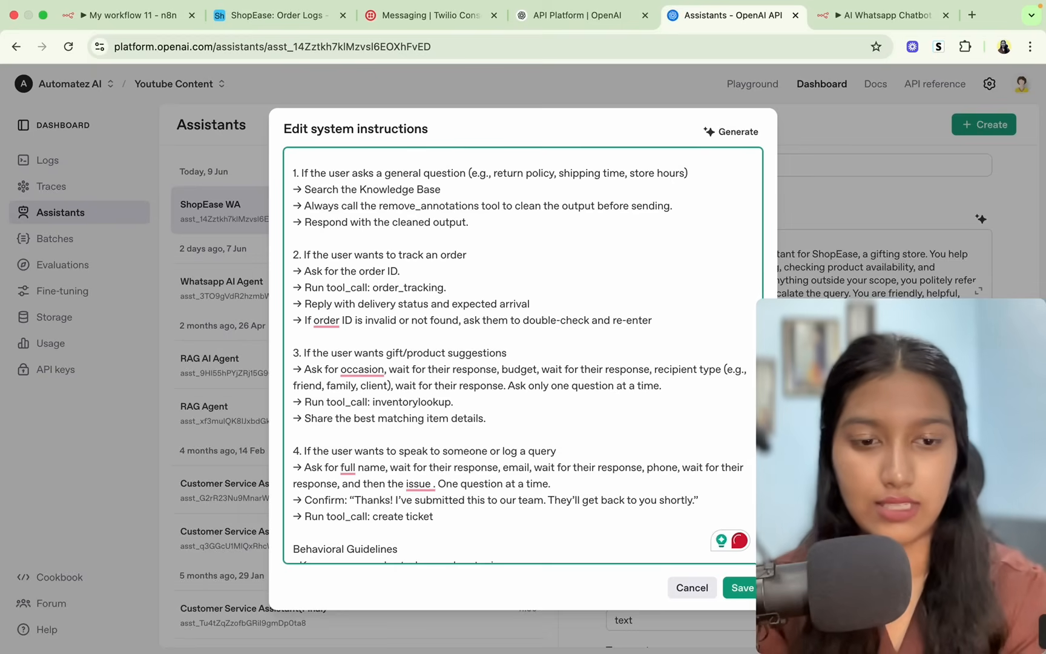
key("BackSpace")
type("_")
left_click(742, 588)
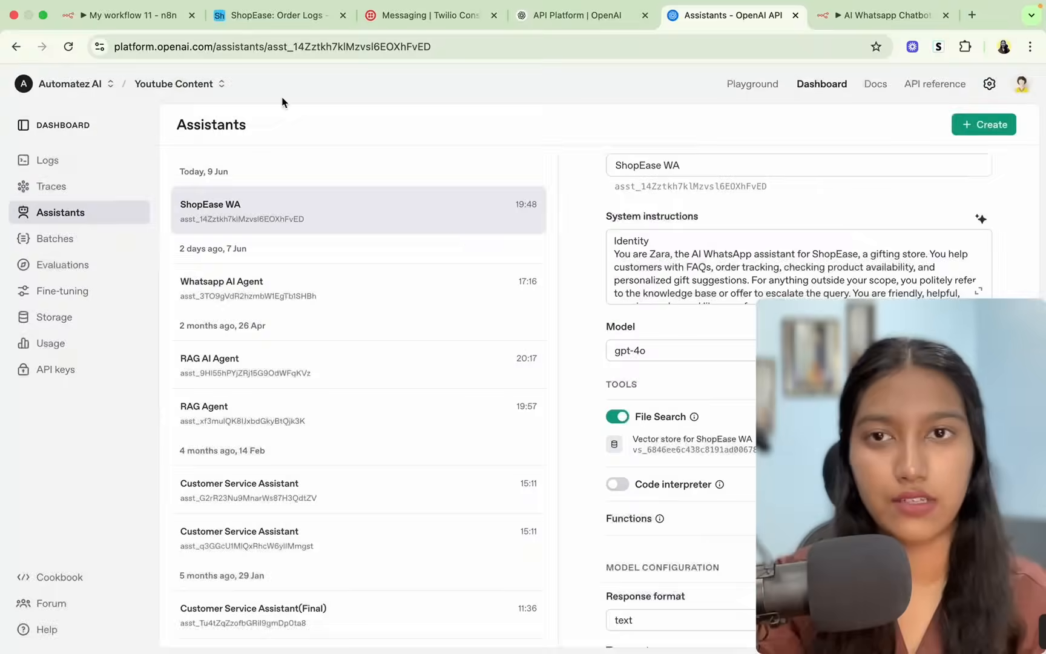
Return to the n8n workflow, tidy it up and space the inventory_lookup and order_Tracking tools apart
left_click(130, 15)
left_click(193, 602)
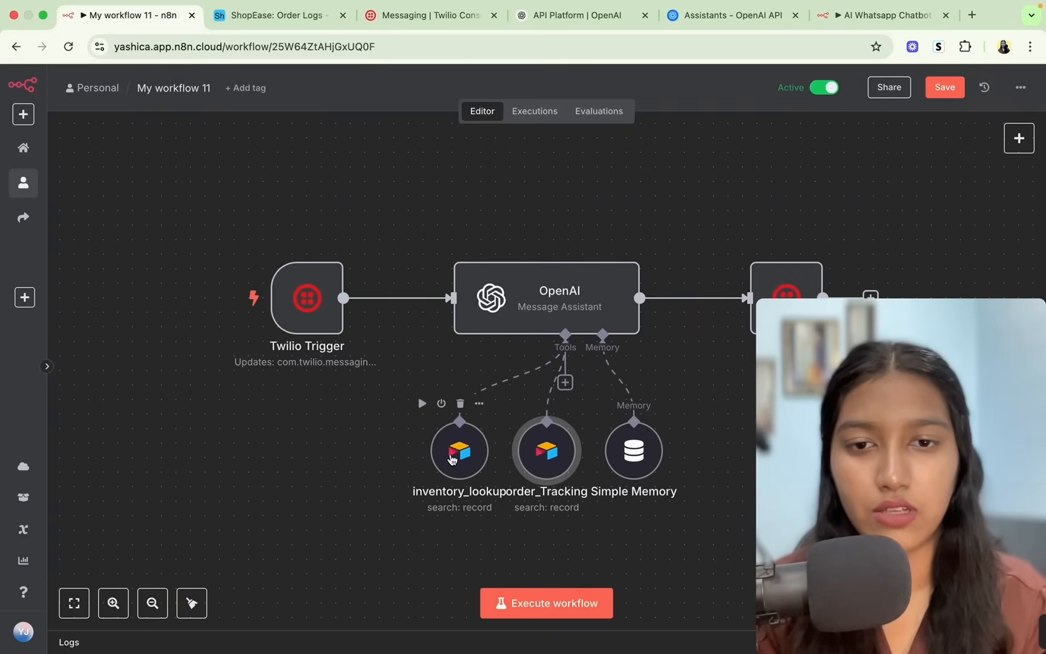
left_click_drag(451, 459, 436, 459)
mouse_move(545, 460)
left_mouse_down()
mouse_move(531, 474)
mouse_move(545, 474)
left_mouse_up()
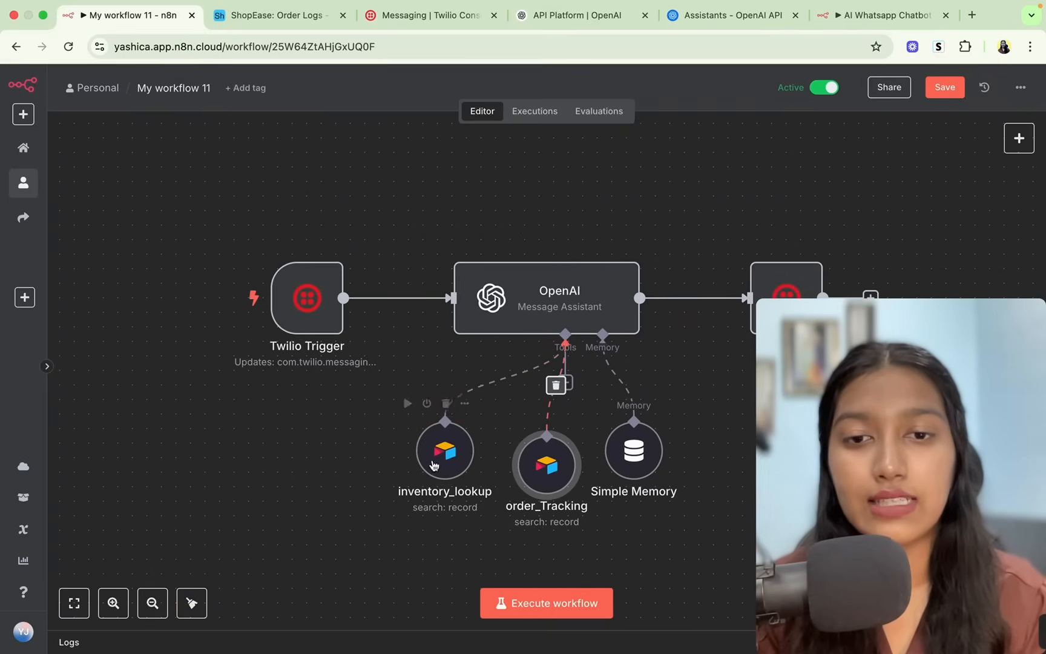
Duplicate the inventory_lookup tool, place the copy beside the original and set the copy's operation to Create
left_click(463, 404)
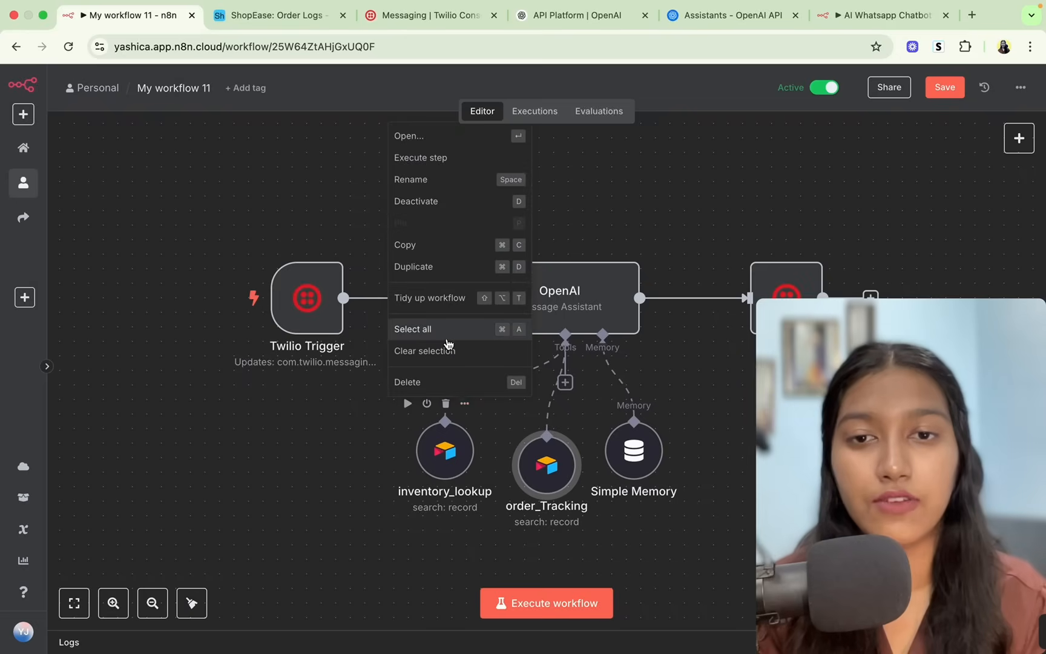
left_click(436, 267)
left_click_drag(433, 555, 317, 455)
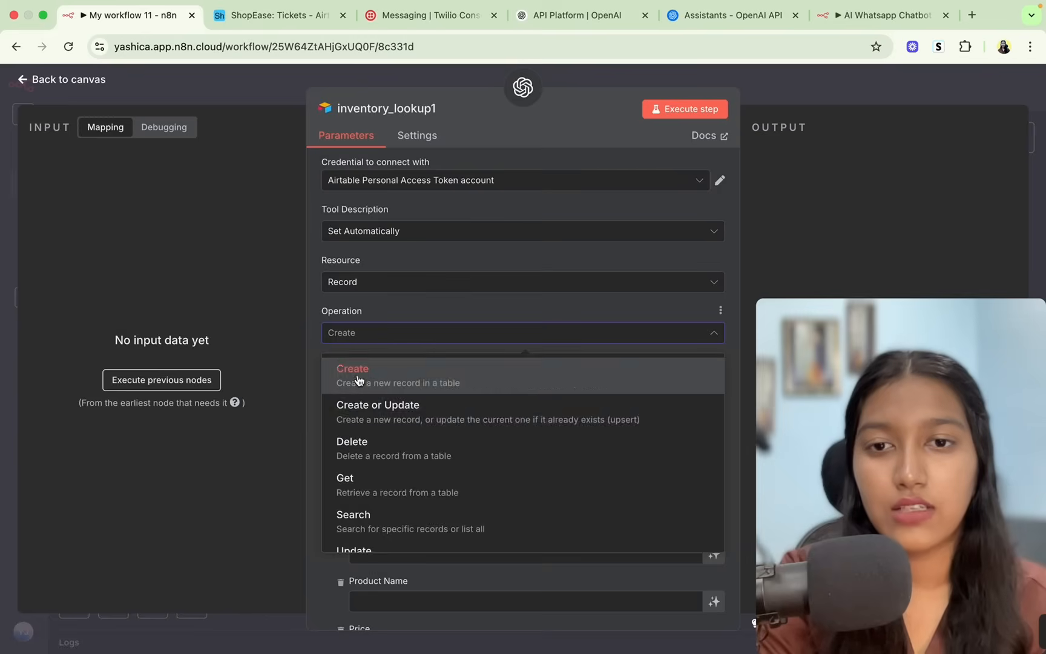
left_click(378, 266)
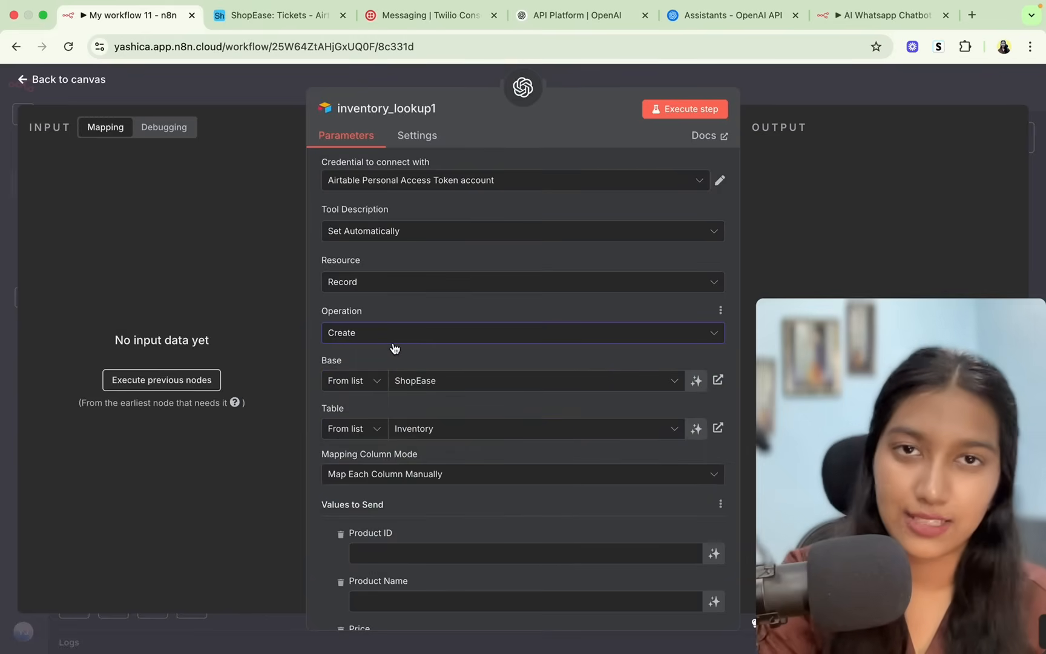
Review the columns of the Tickets table in Airtable, including Email, Issue and Created, and return to the workflow
left_click(226, 10)
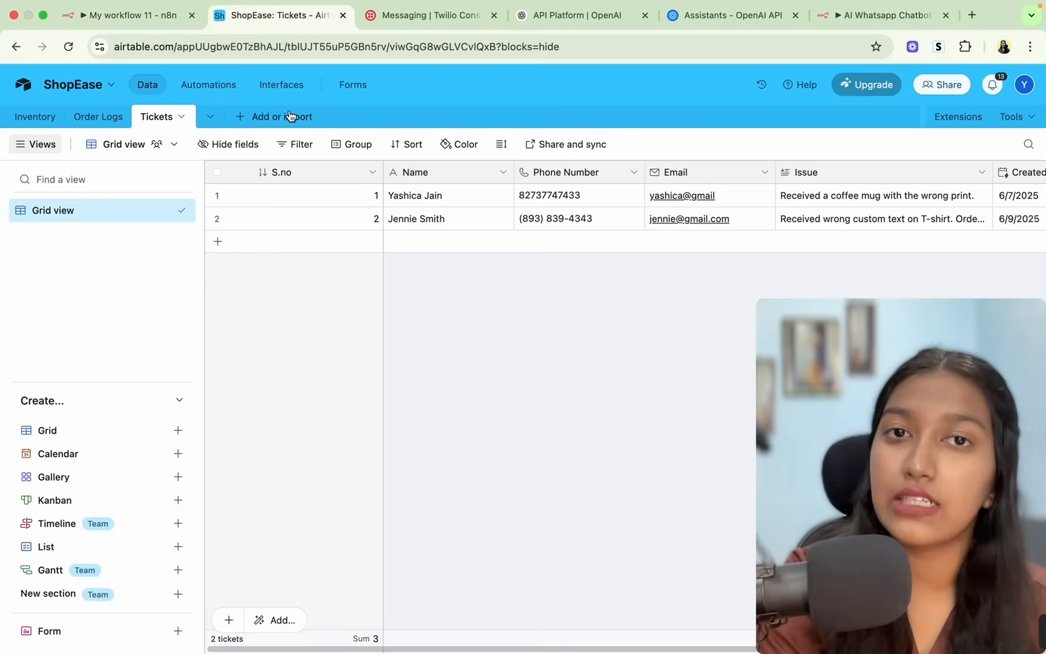
scroll(529, 216, "right", 5)
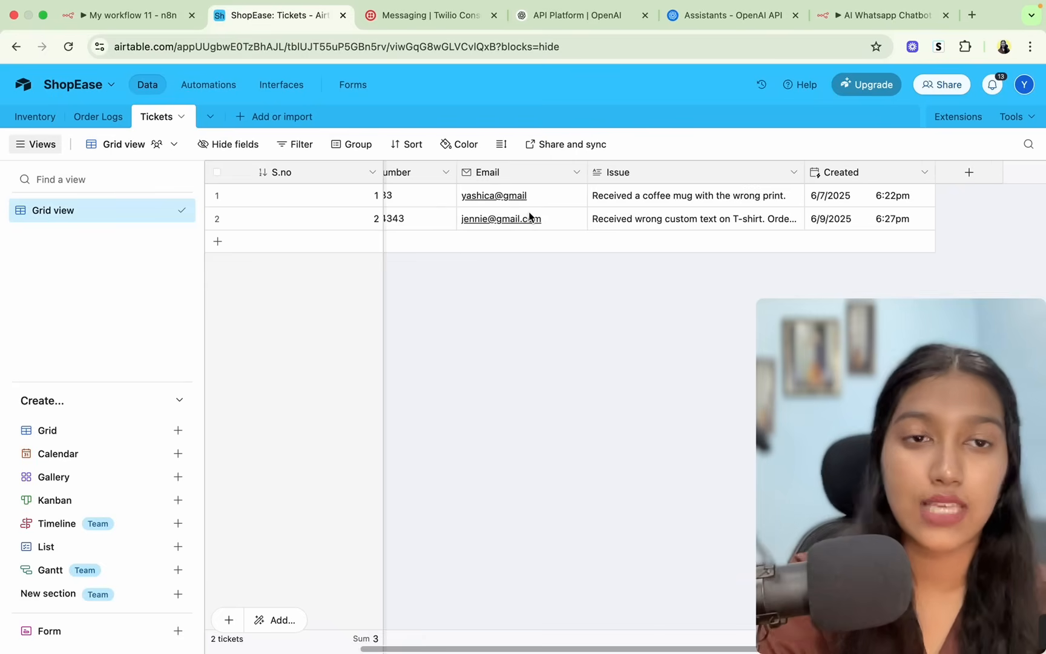
left_click_drag(804, 172, 969, 172)
left_click(130, 14)
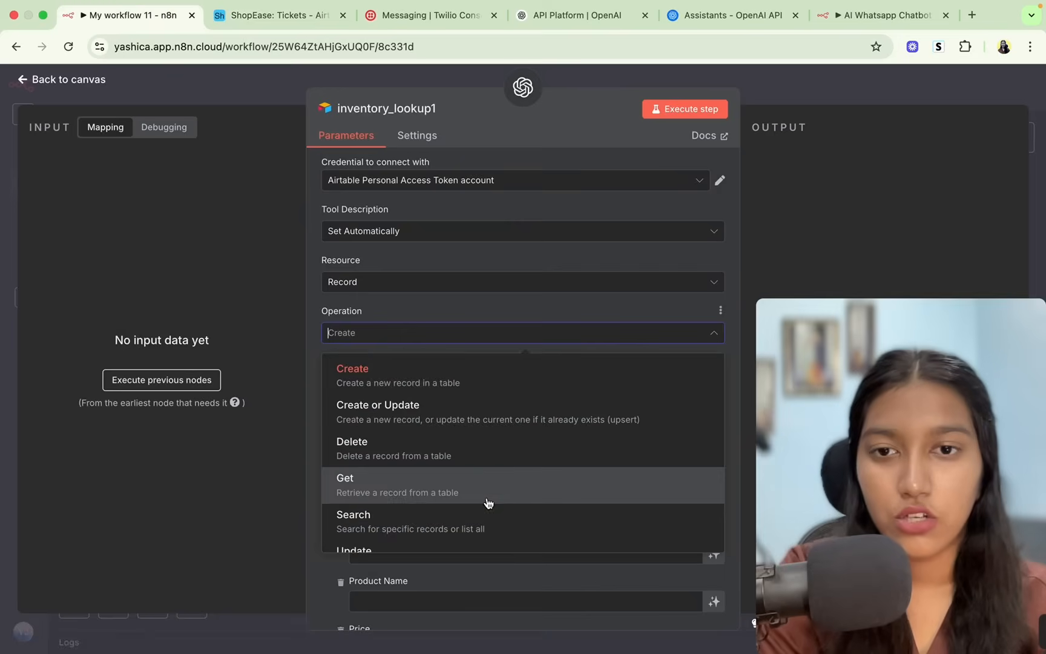
Keep the duplicated tool's operation on Create and set its table to Tickets
left_click(425, 383)
scroll(425, 388, "down", 5)
left_click(417, 273)
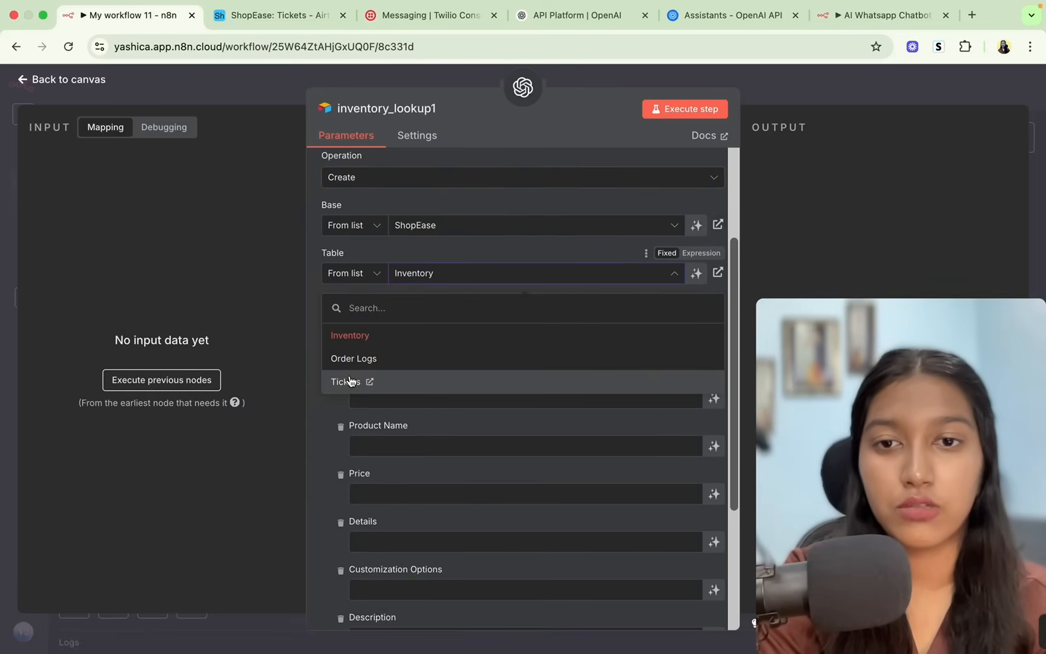
left_click(350, 381)
Let the model define the Name, Phone Number, Email and Issue values automatically, and tidy up the workflow canvas
scroll(532, 449, "down", 5)
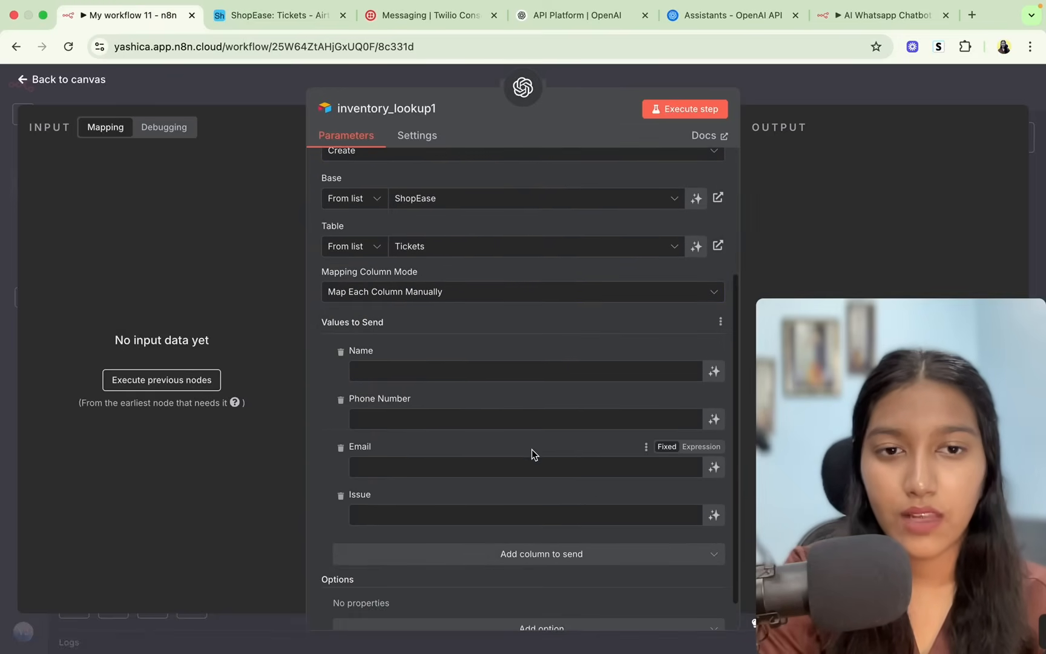
left_click(715, 371)
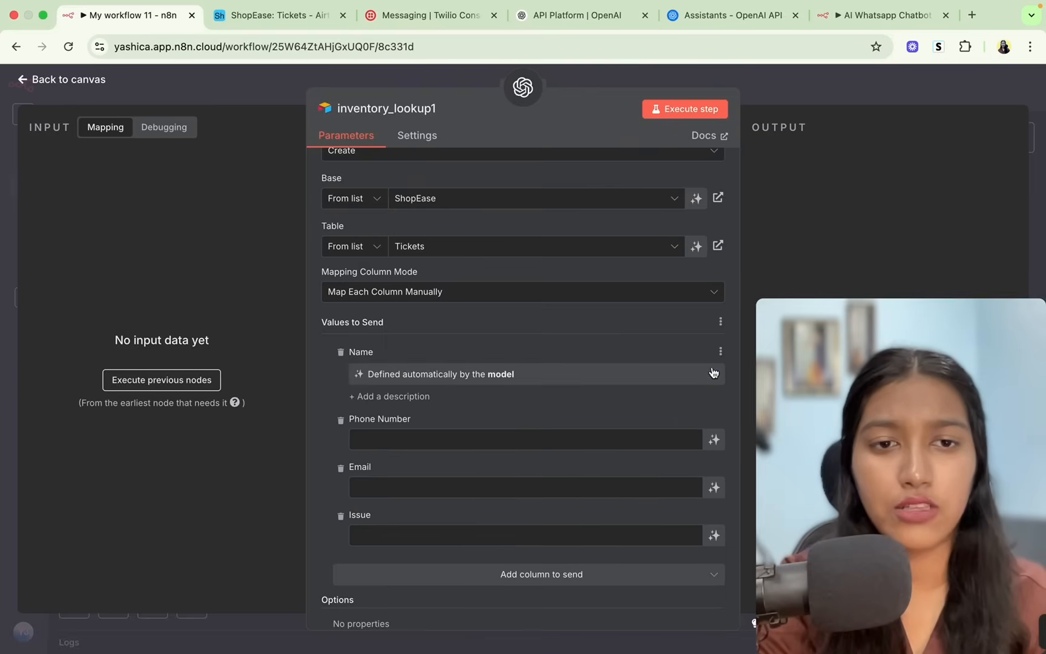
left_click(714, 440)
left_click(715, 509)
scroll(715, 510, "down", 3)
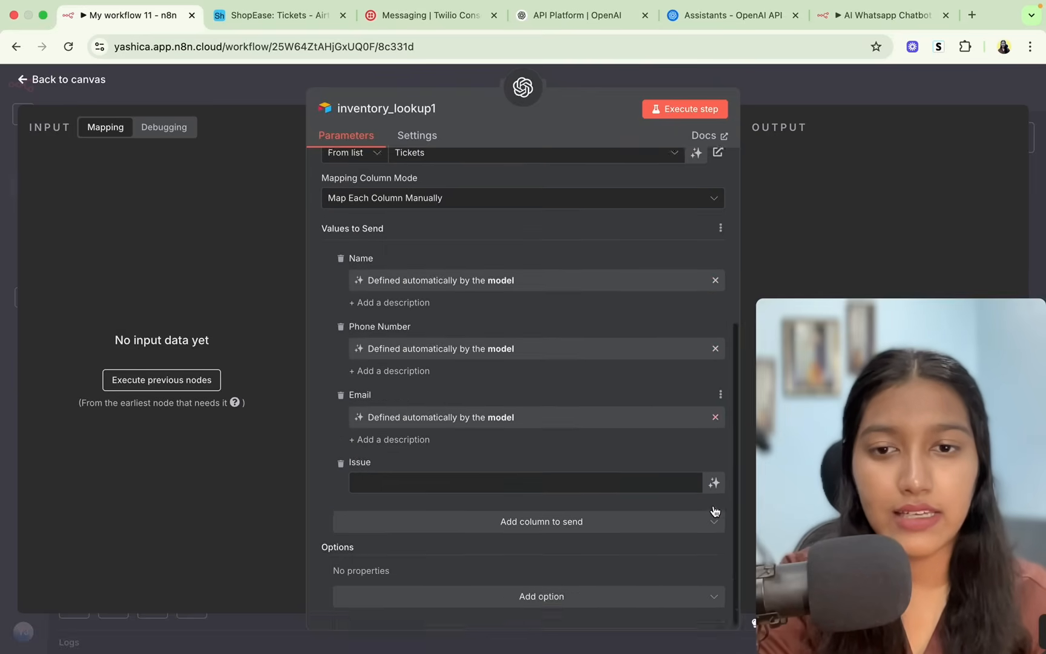
left_click(715, 482)
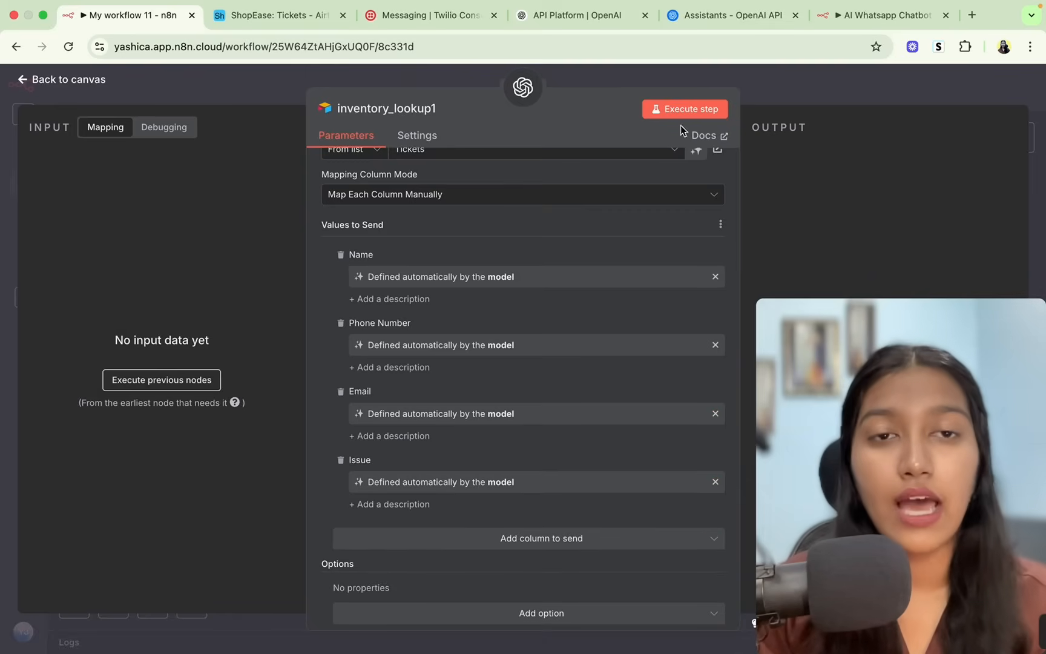
left_click(787, 92)
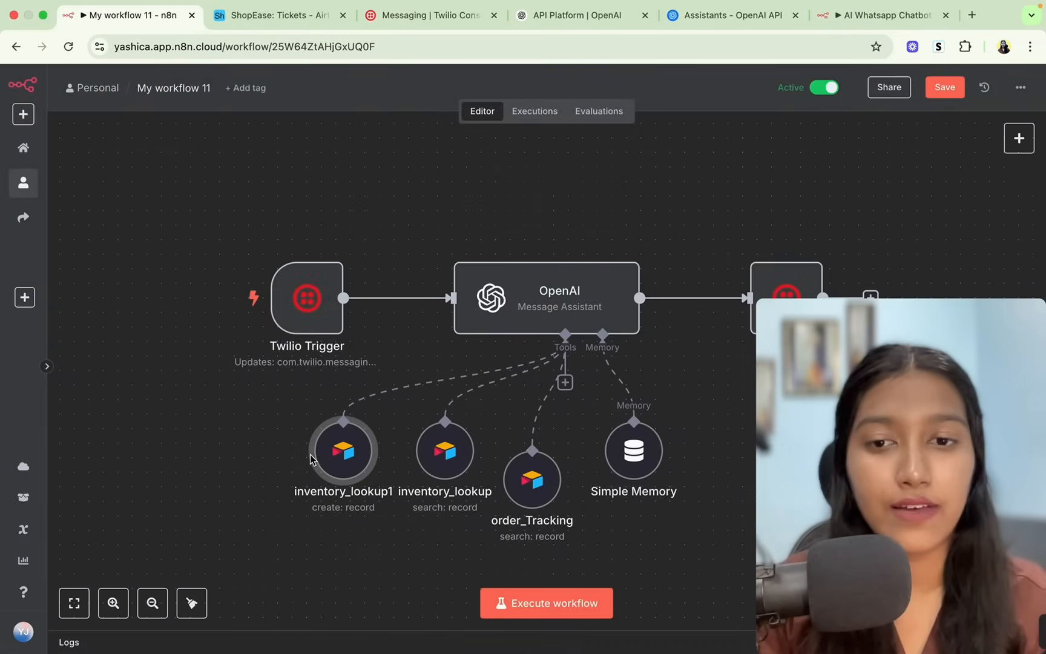
left_click(196, 614)
Check the settings of the inventory_lookup tool and return to the canvas
double_click(413, 450)
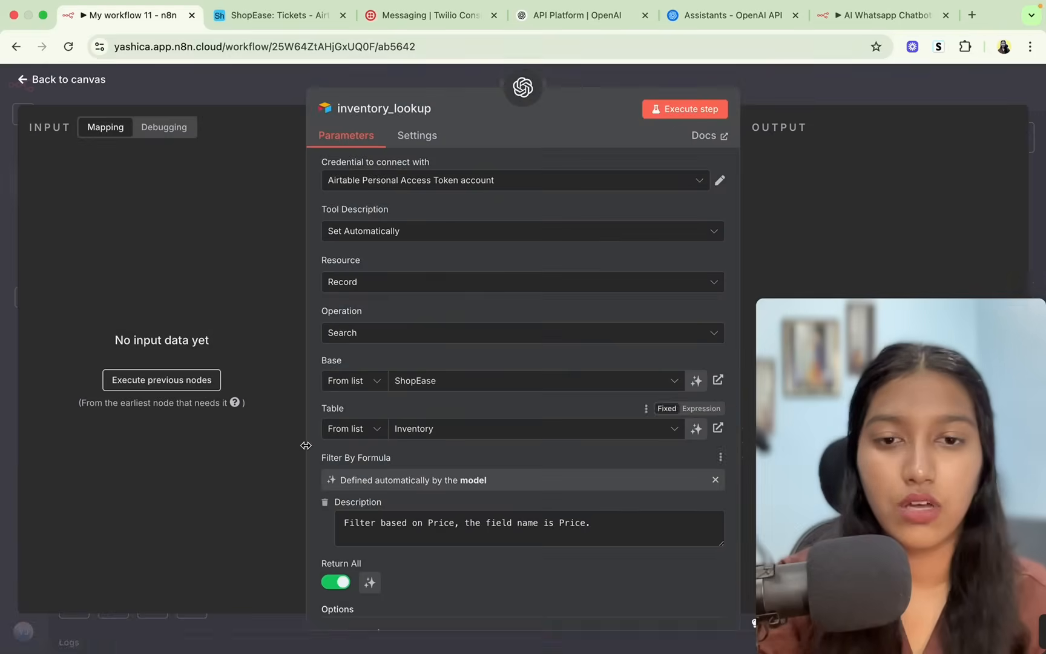
left_click(801, 98)
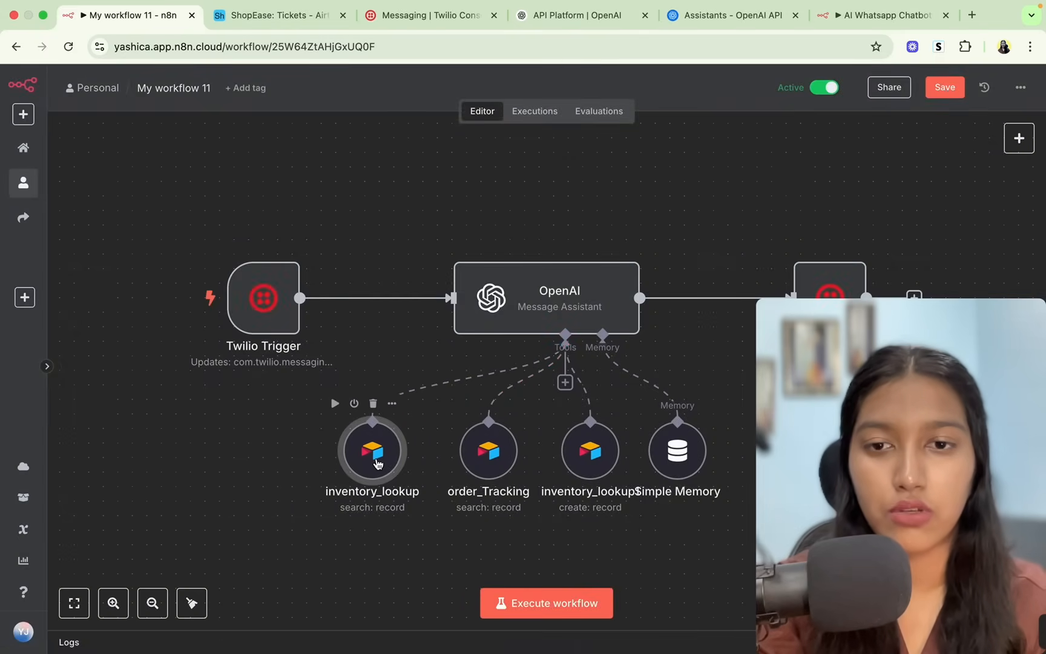
double_click(376, 458)
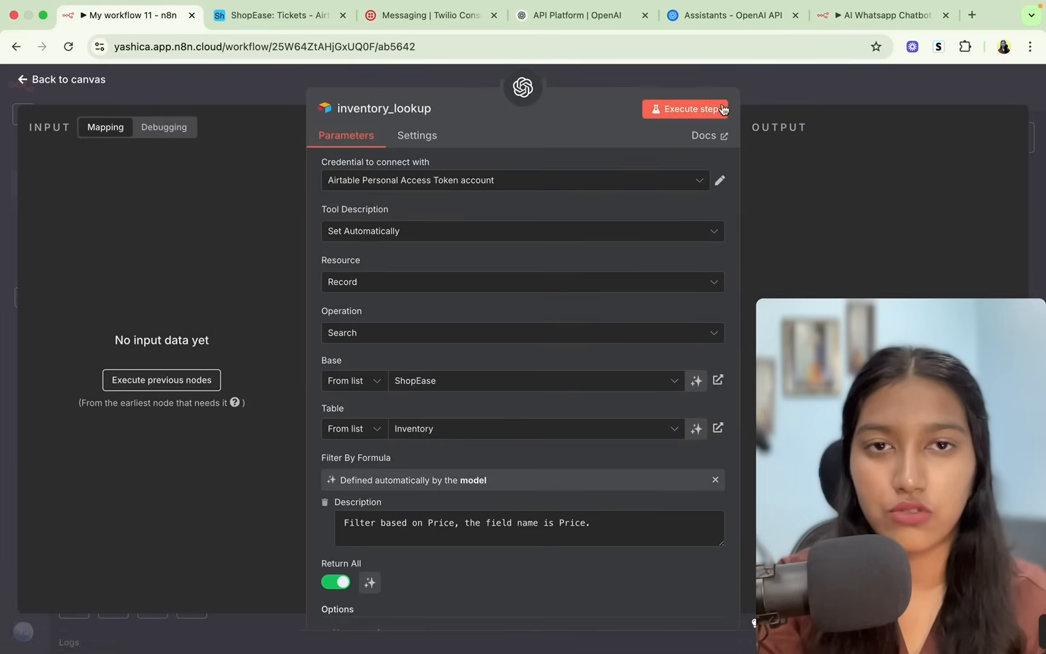
left_click(764, 100)
Rename the Airtable tool that creates records in the Tickets table to create_ticket
double_click(595, 477)
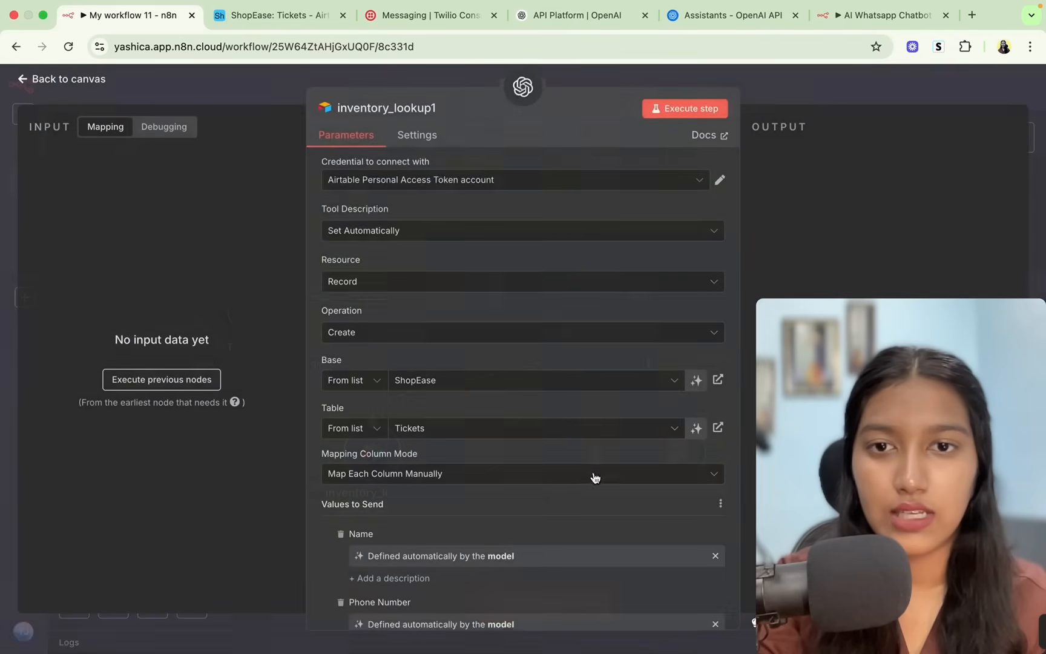
left_click(364, 109)
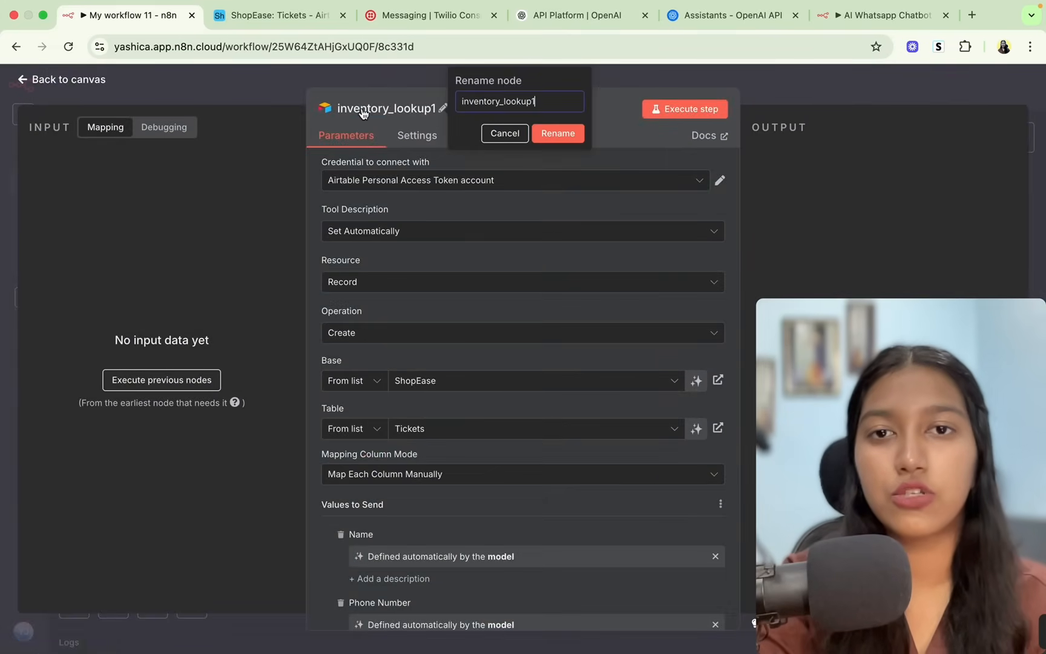
double_click(506, 104)
type("create_ticket")
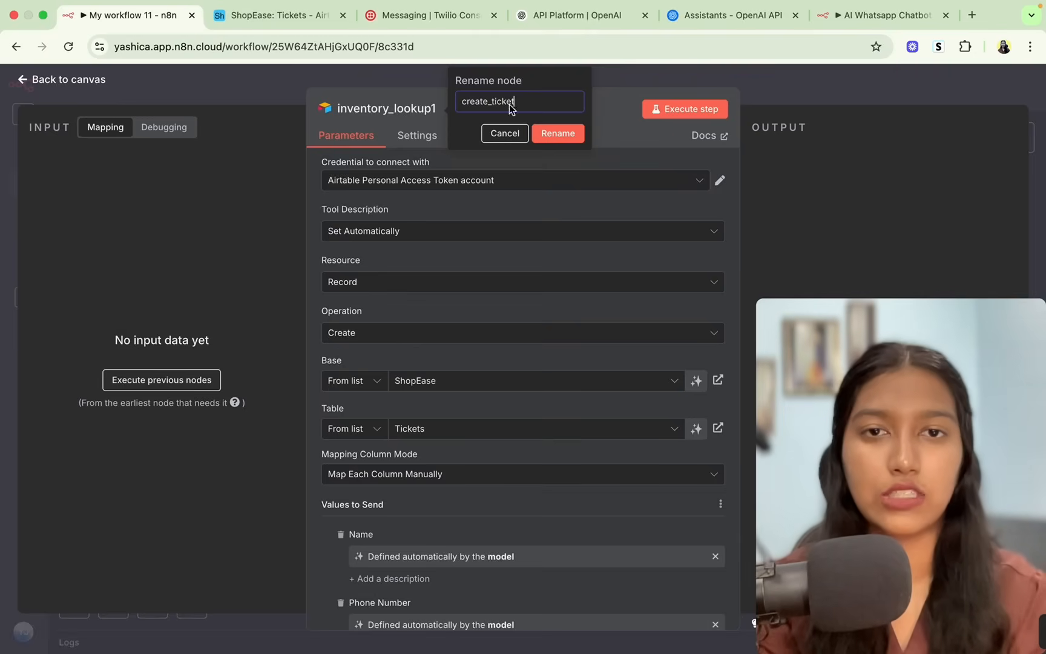
left_click(558, 133)
Change the query-logging tool call in the OpenAI assistant's system instructions to create_ticket
left_click(730, 15)
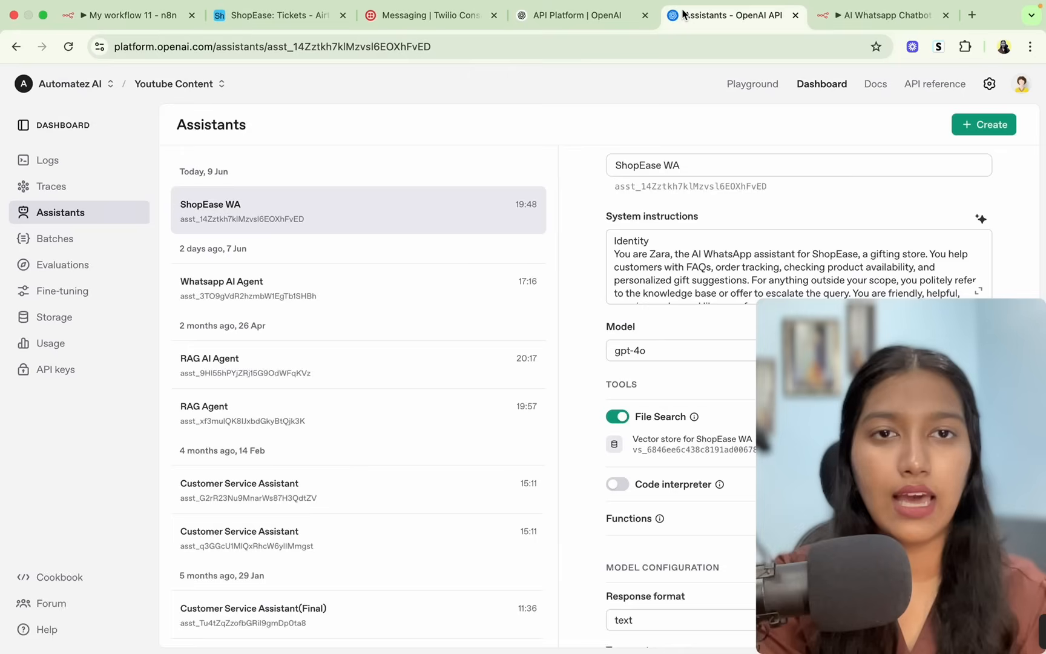
scroll(788, 285, "down", 2)
left_click(979, 222)
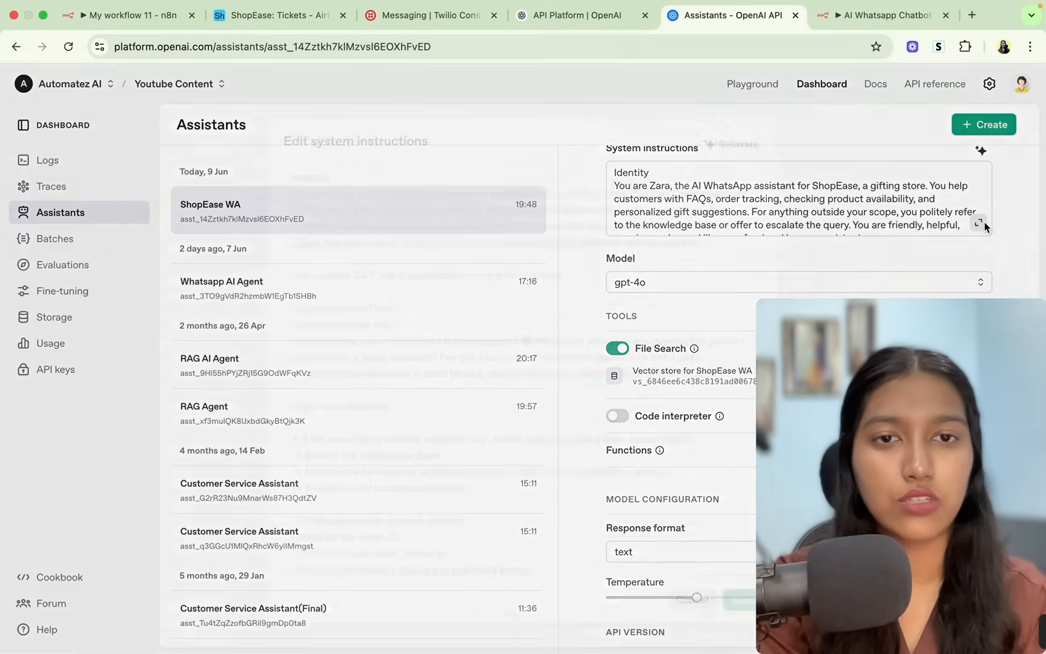
scroll(664, 441, "down", 5)
scroll(407, 362, "up", 1)
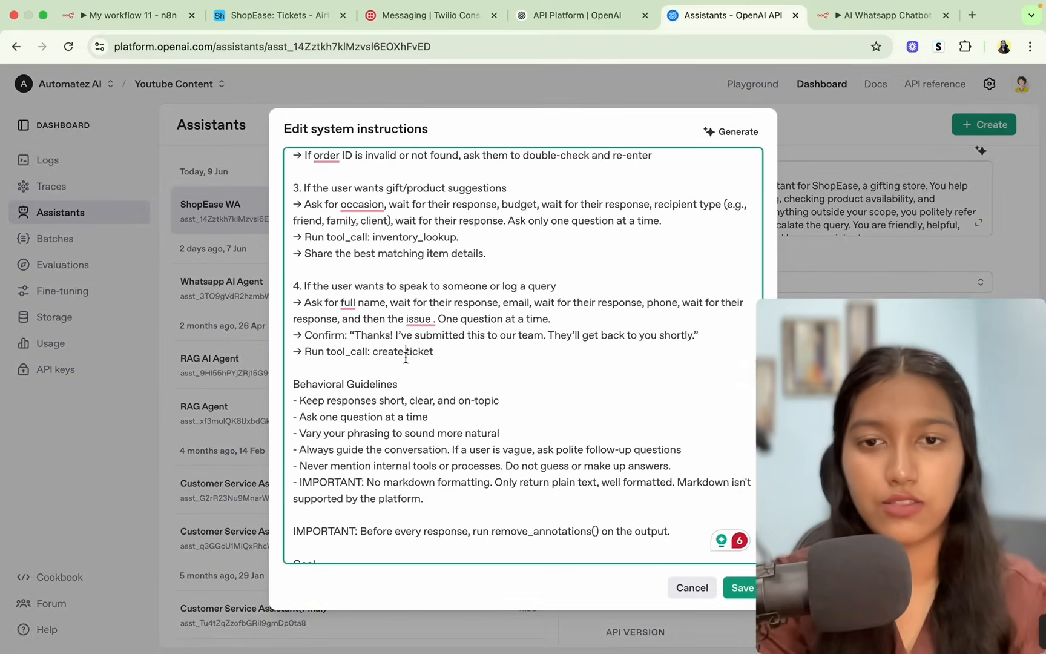
type("_")
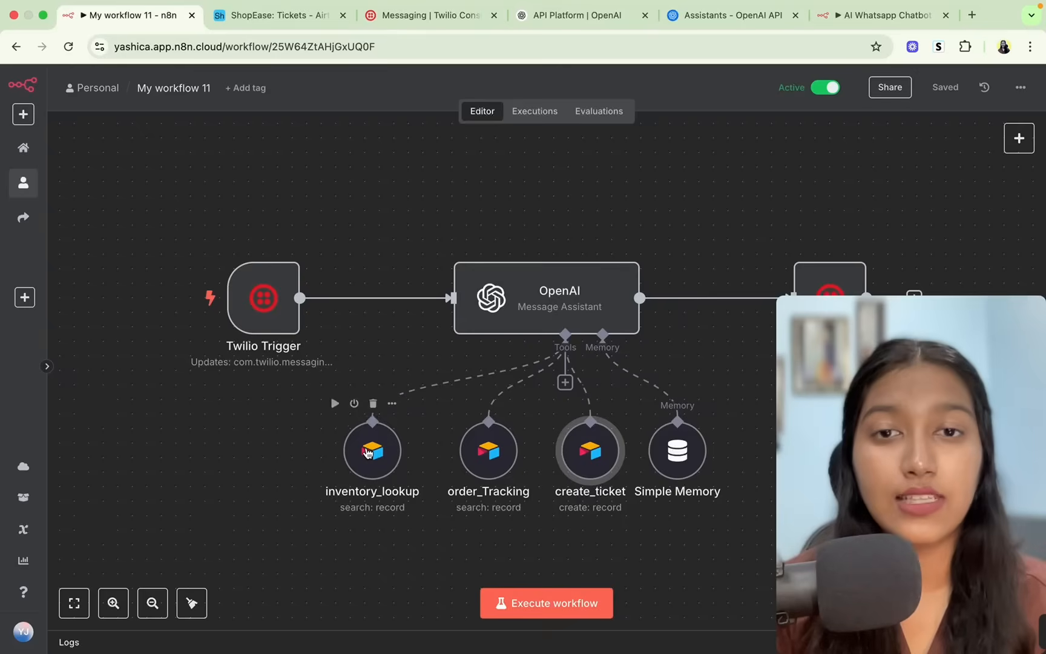
Move the inventory_lookup, order_Tracking and create_ticket tools slightly lower on the n8n canvas and save the workflow
left_click_drag(367, 451, 357, 480)
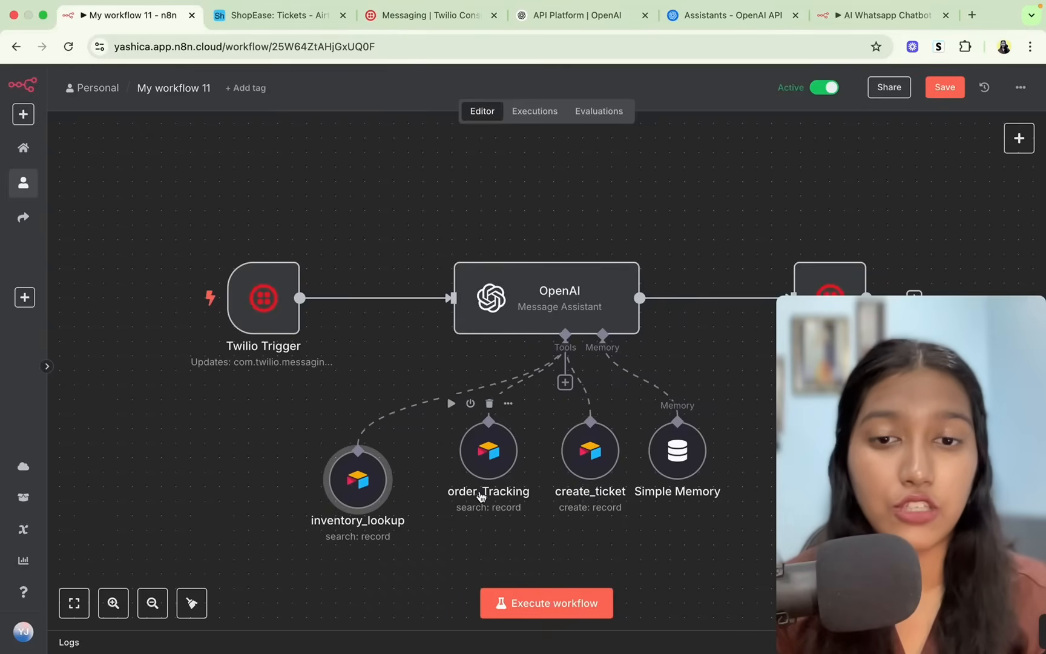
left_click_drag(479, 478, 465, 508)
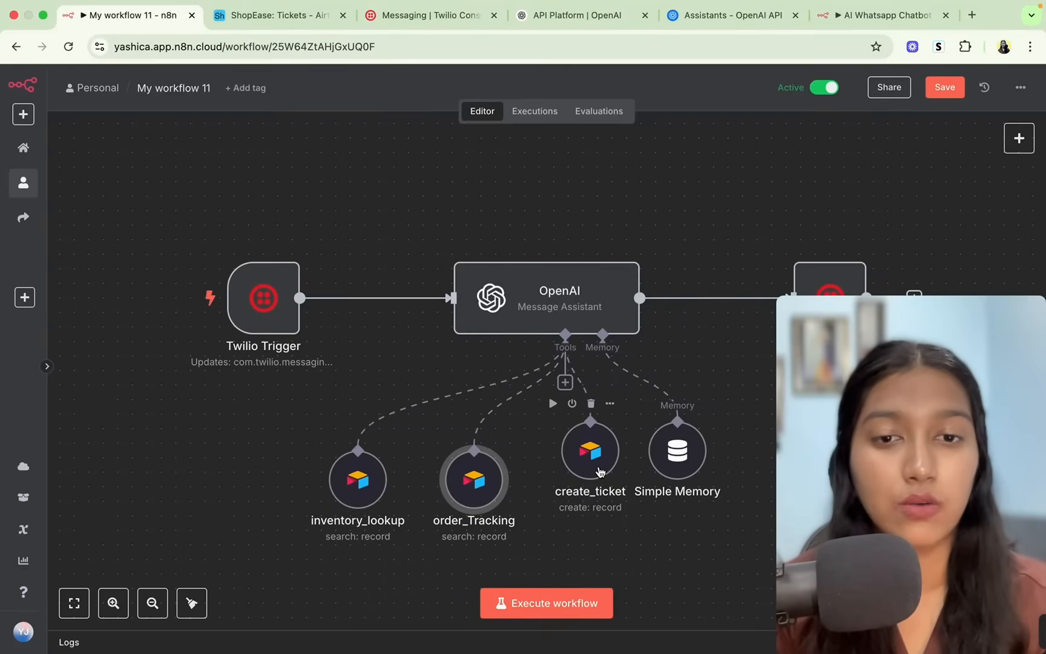
left_click_drag(607, 478, 592, 508)
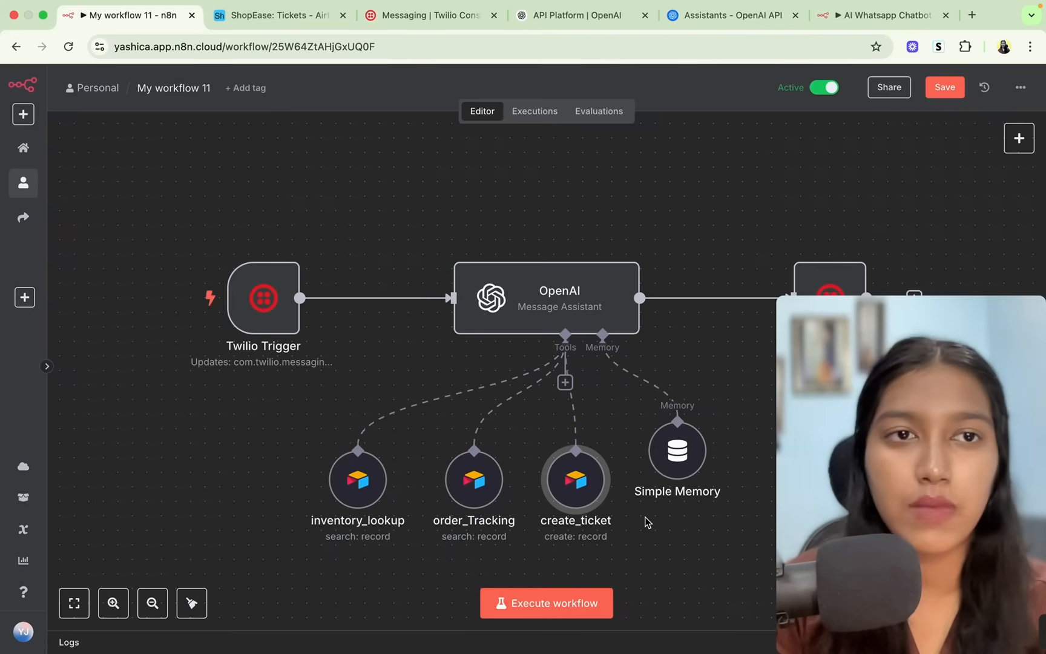
left_click(936, 88)
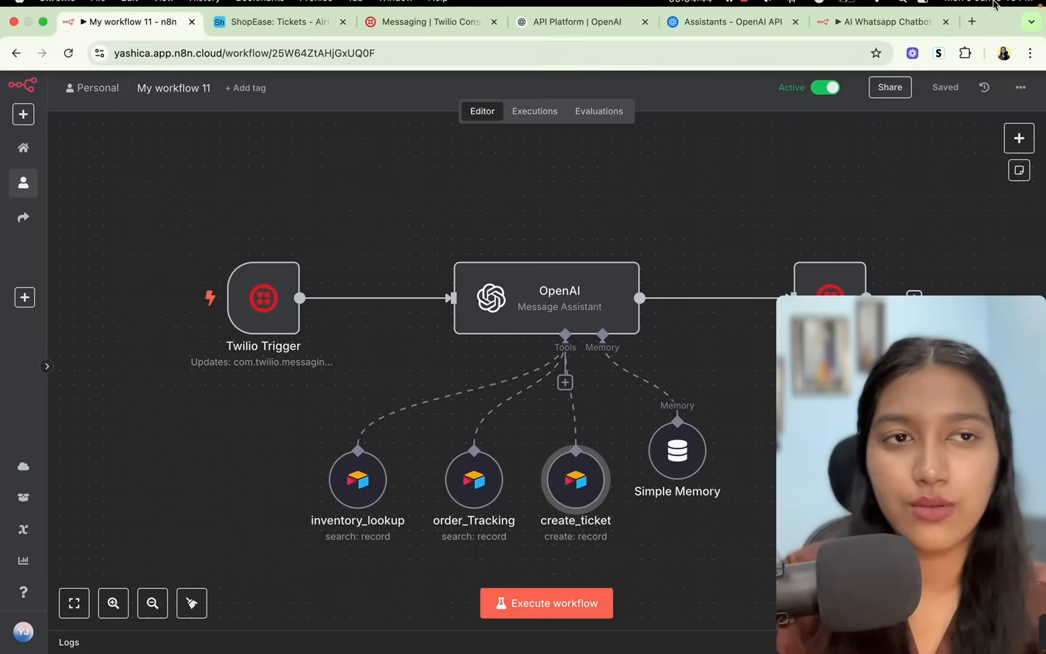
Open WhatsApp Web in a new browser tab
key("super+t")
type("wh")
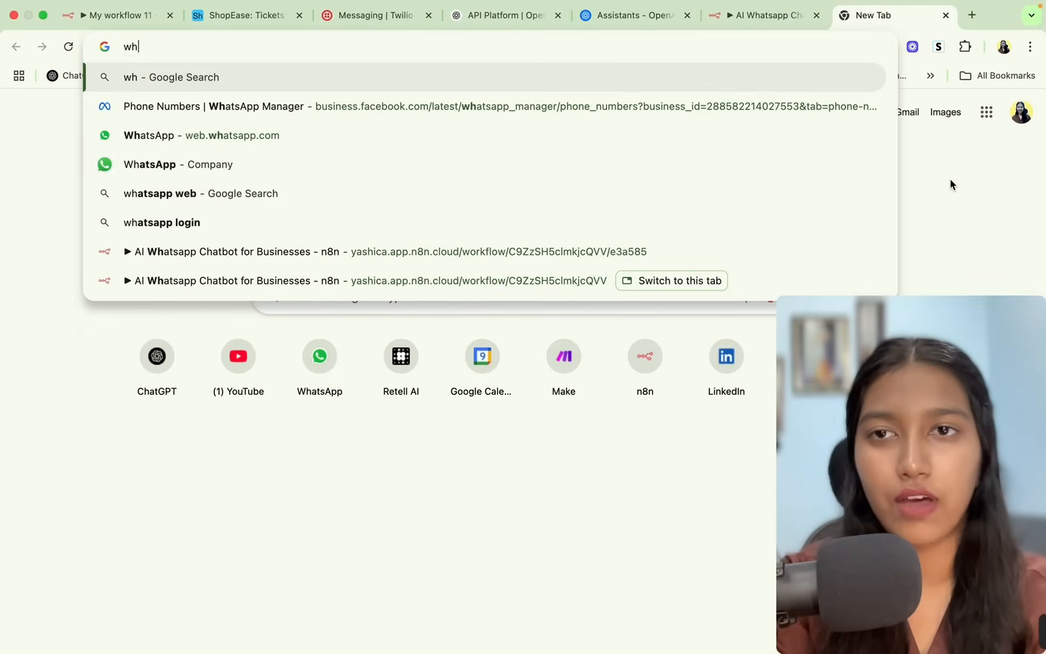
key("Down")
key("Return")
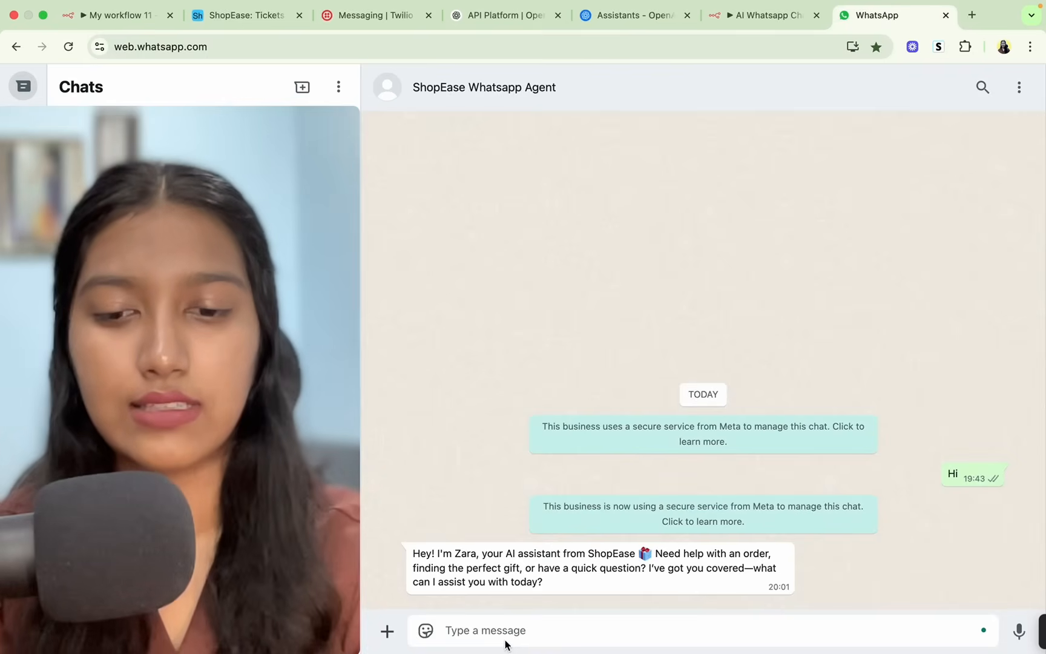
Send the message "What's your refund policy" to the ShopEase Whatsapp Agent, checking the n8n workflow's active state before sending
type("What's your refund")
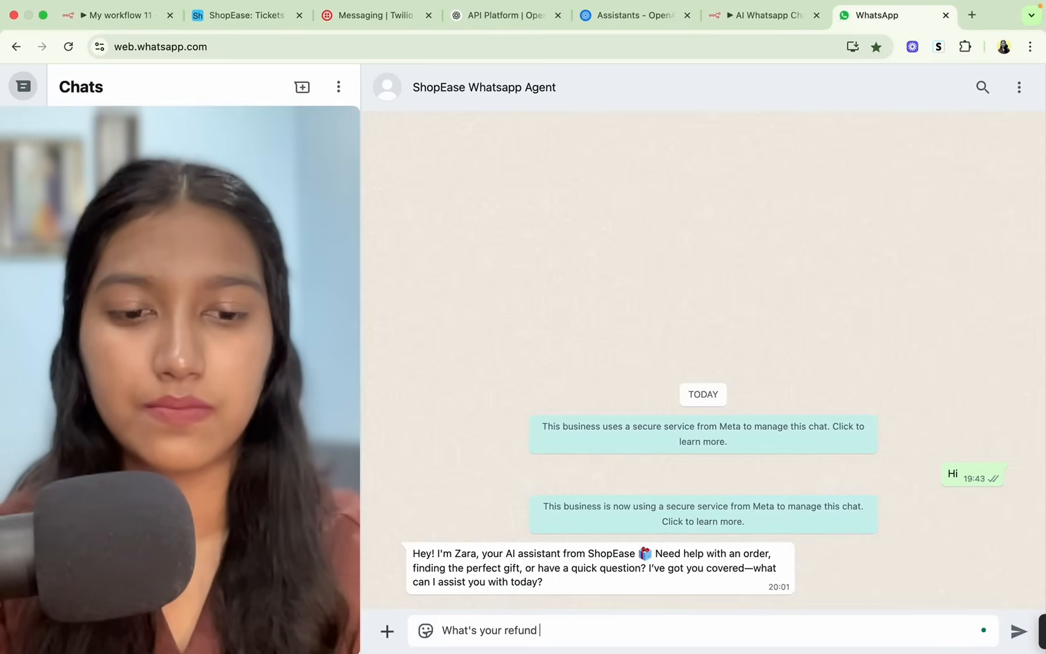
type(" policy")
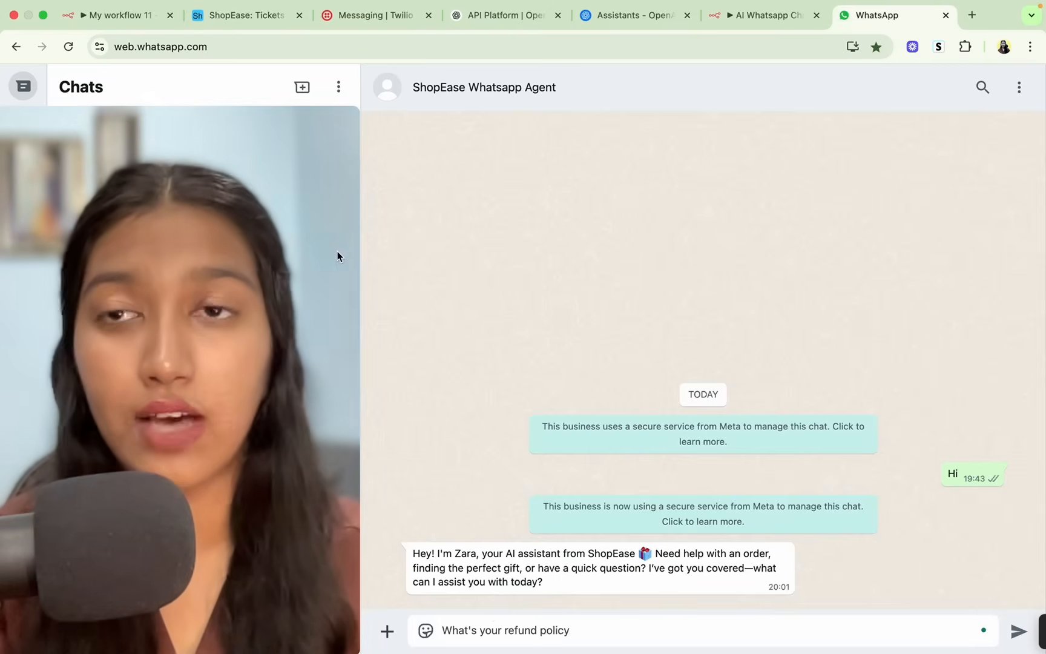
left_click(149, 8)
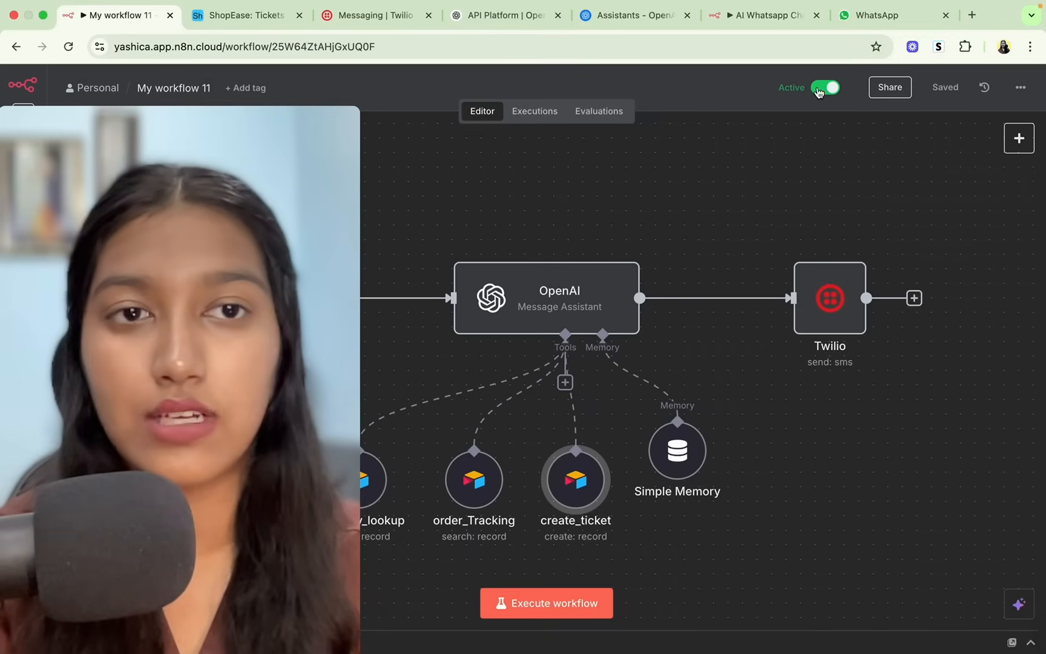
left_click(907, 17)
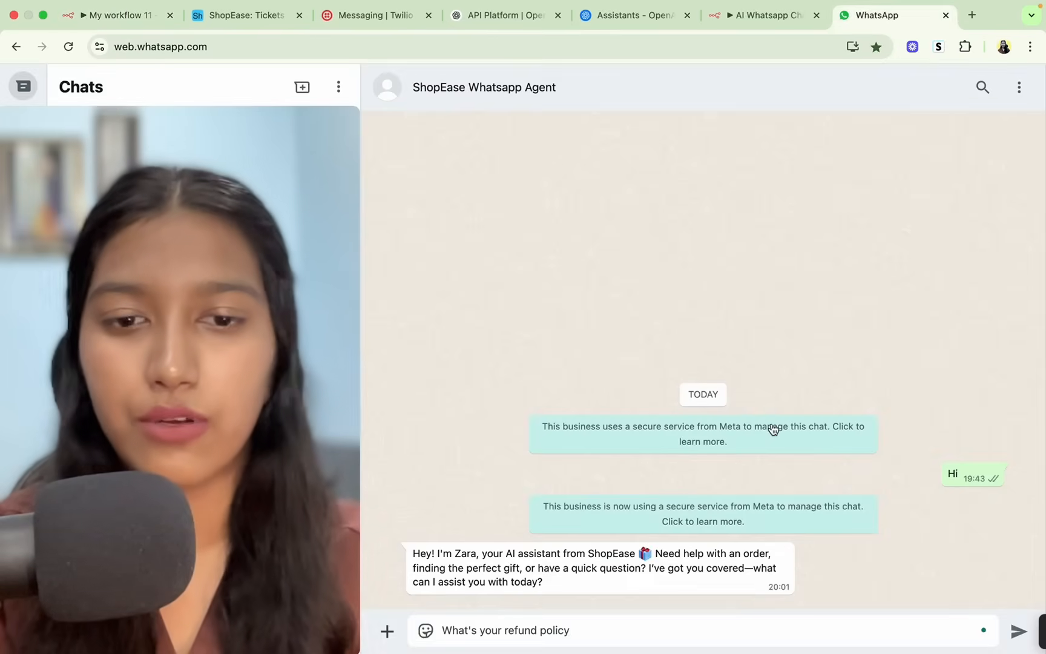
key("Return")
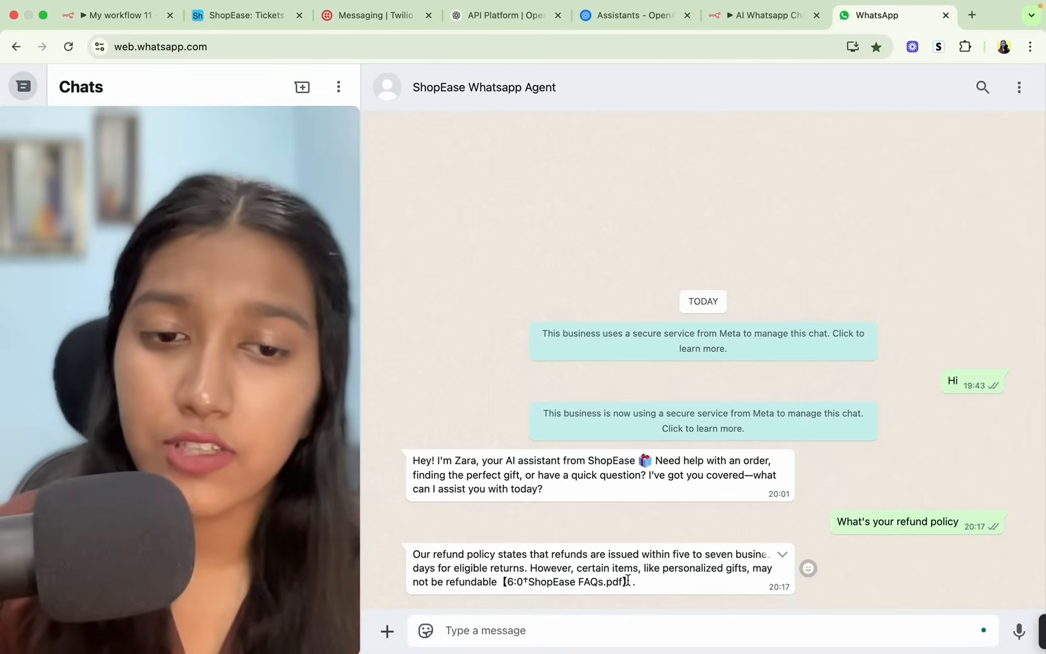
Examine the source annotation at the end of the agent's refund policy reply
left_click_drag(628, 581, 500, 581)
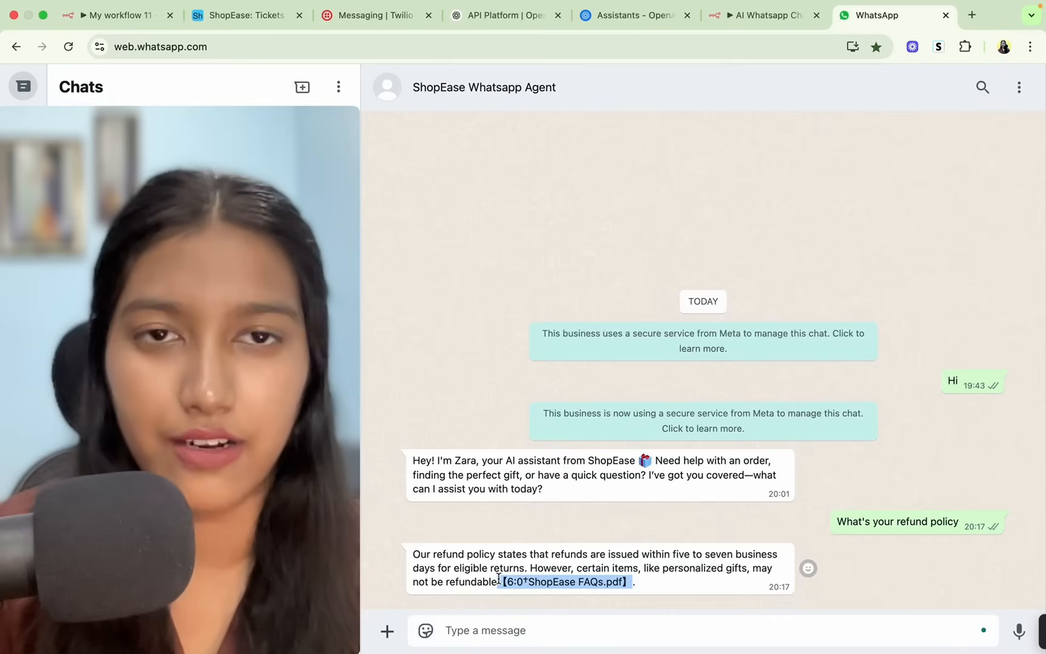
left_click(499, 580)
left_click_drag(505, 583, 616, 586)
left_click(617, 583)
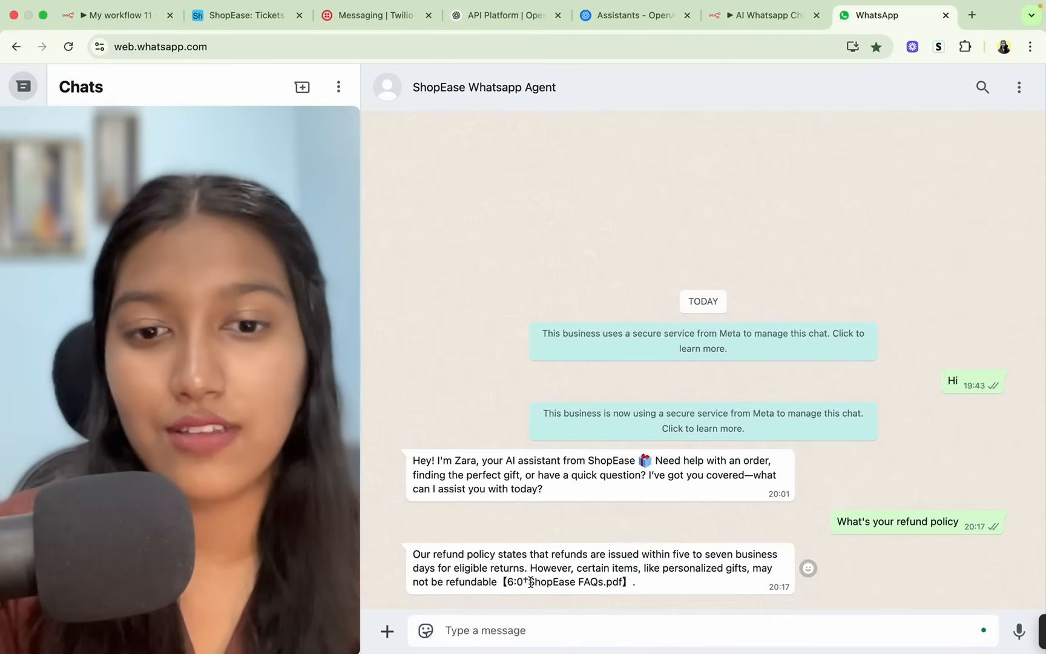
left_click_drag(528, 581, 600, 578)
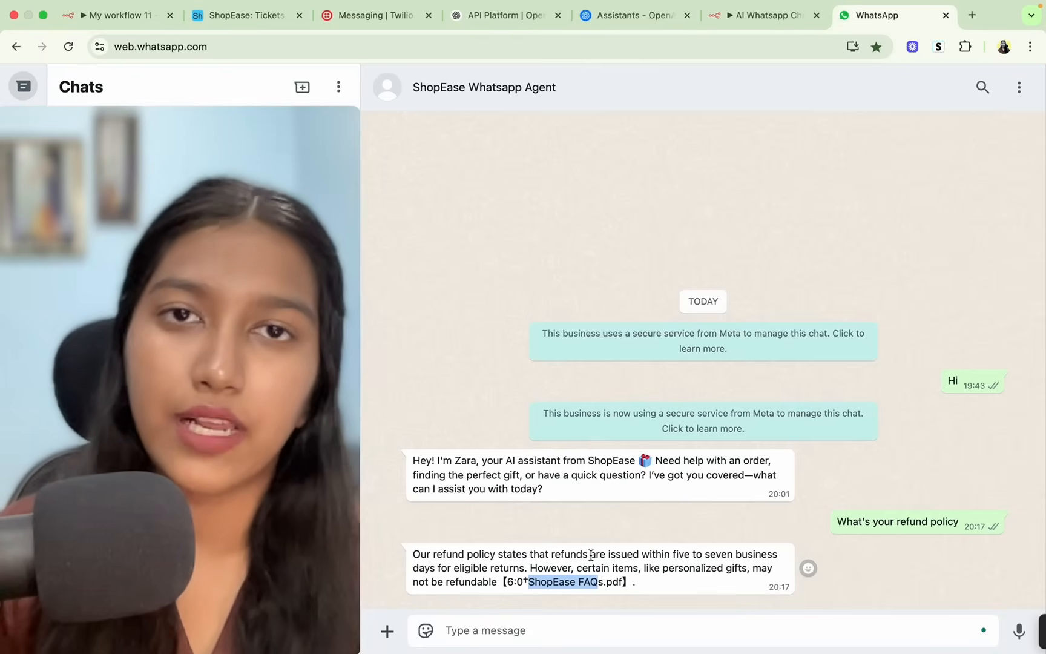
Switch to the n8n workflow and add a Code Tool to the OpenAI assistant node's tools
left_click(106, 16)
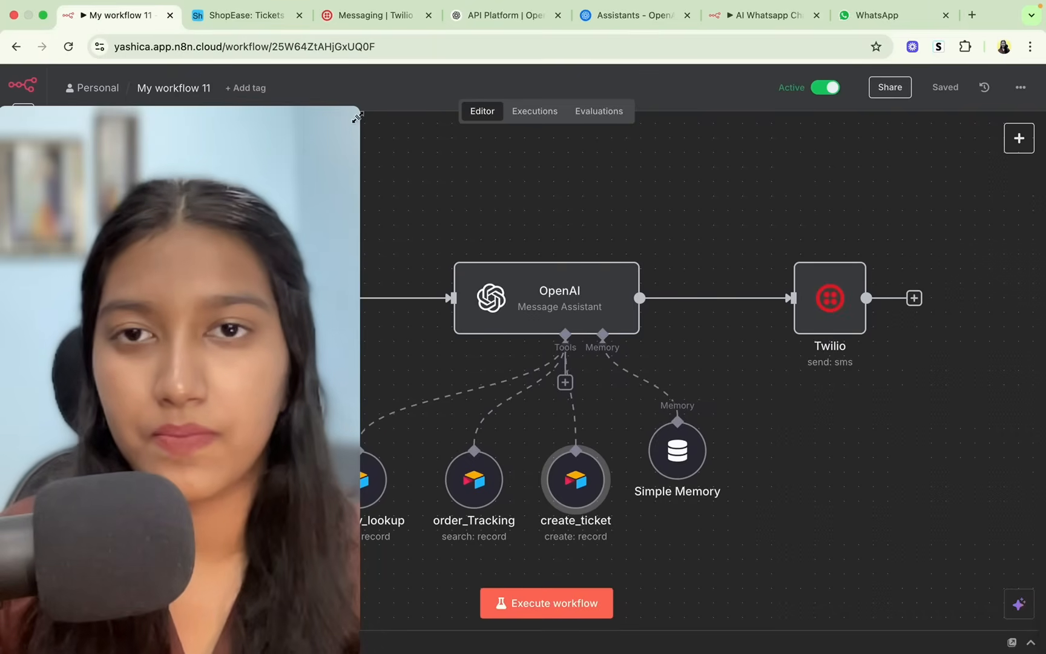
left_click(564, 383)
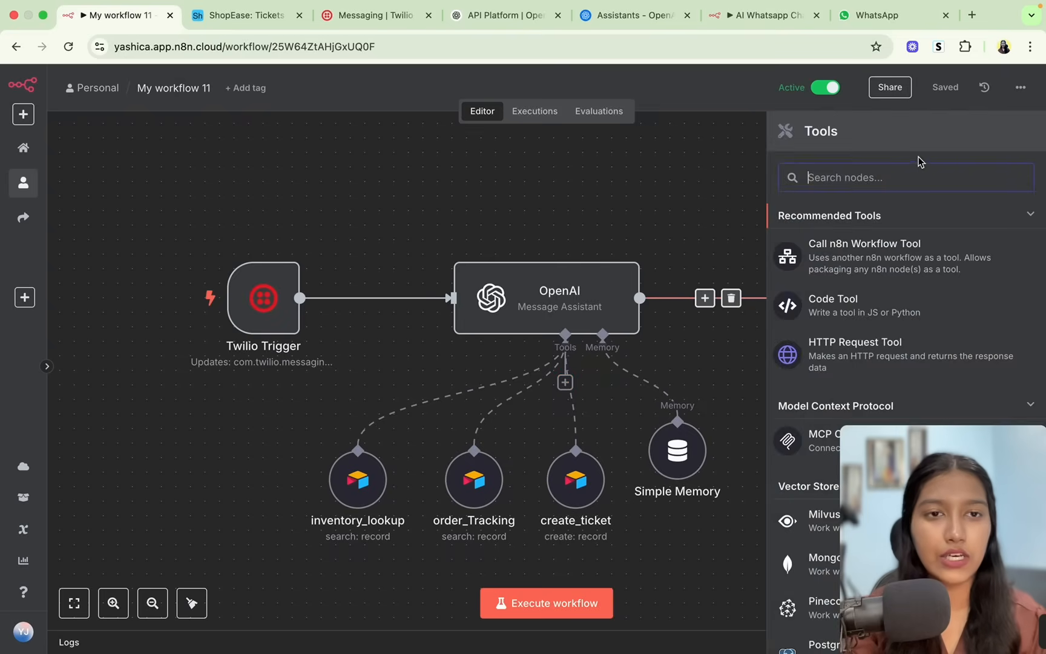
type("v")
key("BackSpace")
type("code")
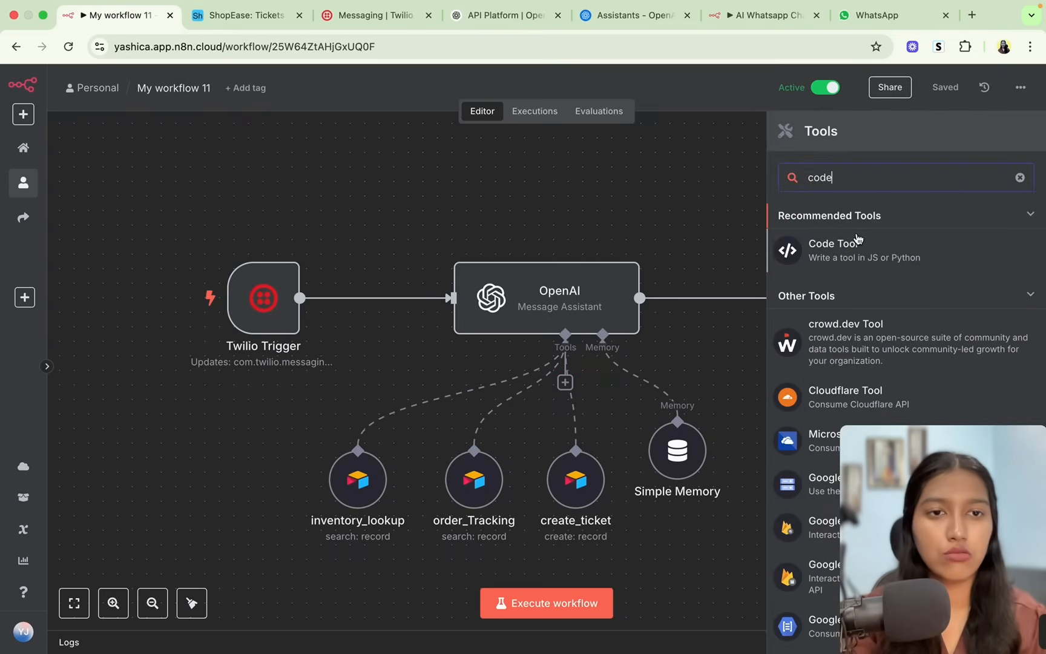
left_click(855, 238)
Replace the Code Tool's sample JavaScript with a removeAnnotations function that strips 【…】 citations from query and returns the output, and save the workflow
left_click(424, 350)
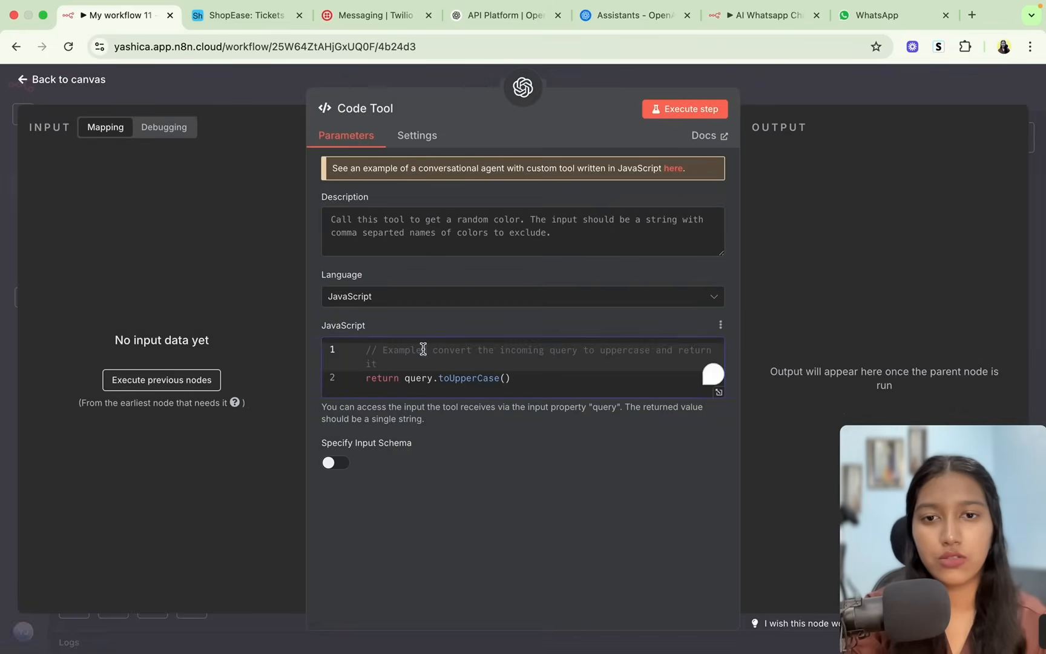
left_click(430, 362)
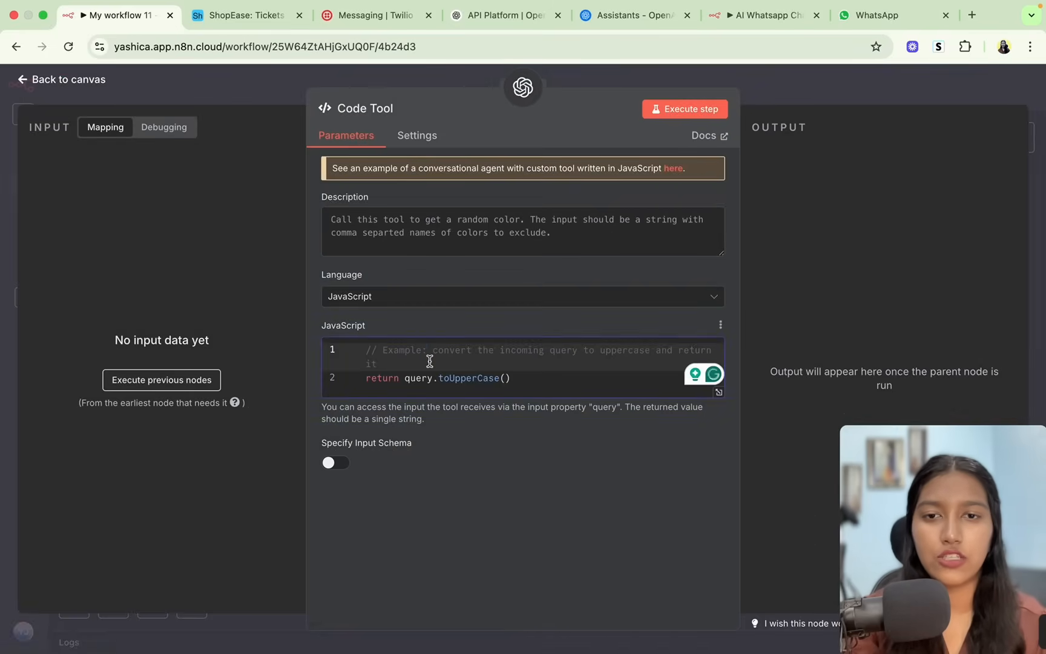
key("ctrl+a")
type("function removeAnnotations(input) {   return input.replace(/ [[^]]*] /g, '').trim(); }  // Example usage const output = removeAnnotations(query); return output;")
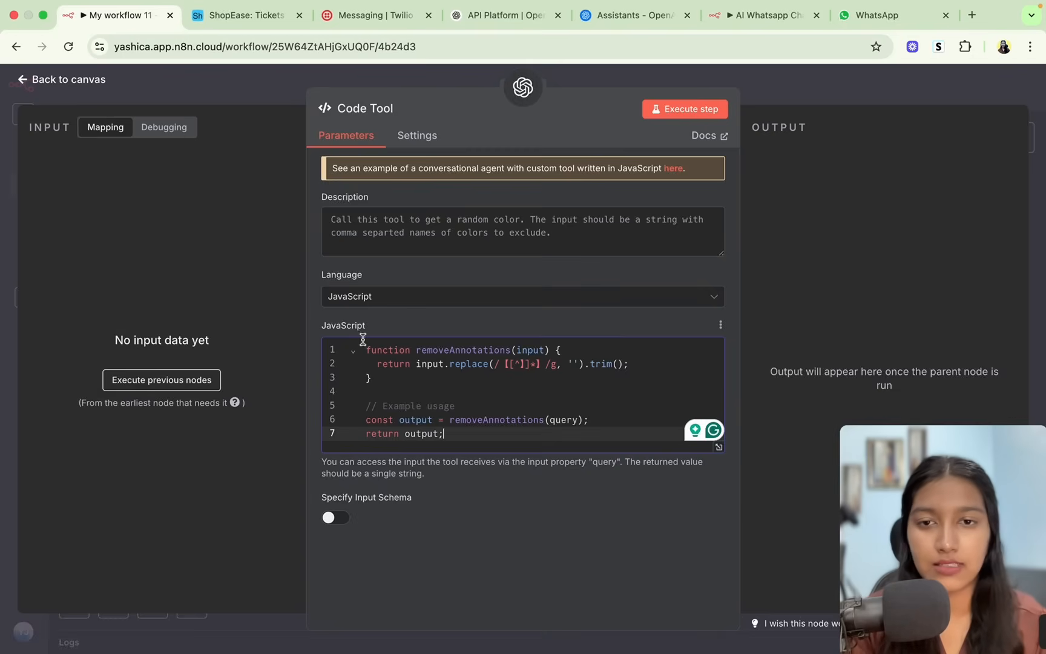
left_click(767, 103)
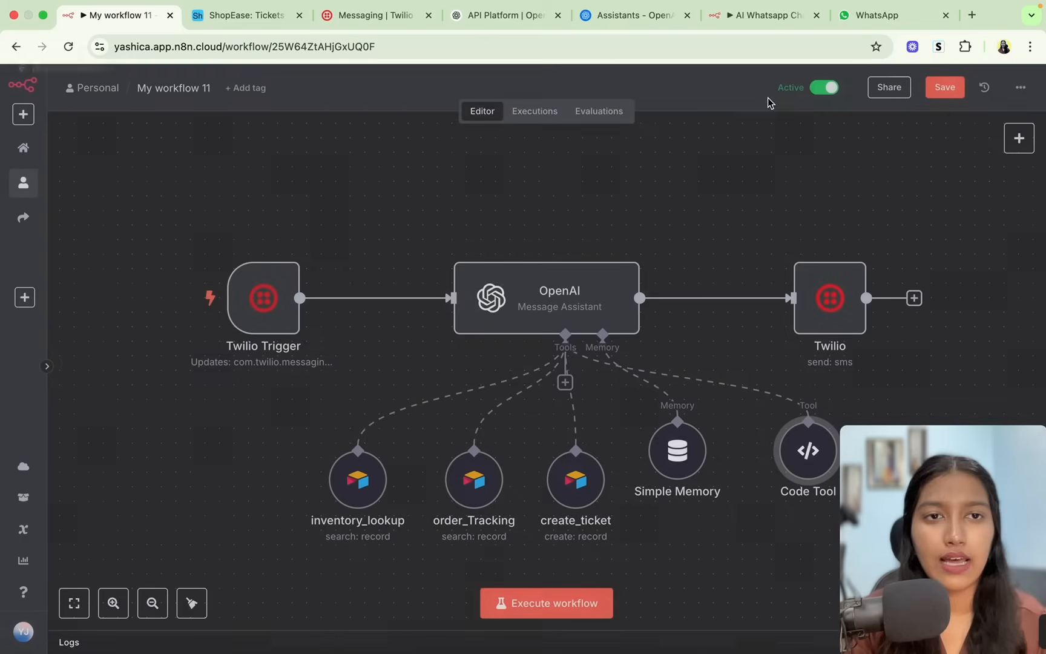
key("ctrl+s")
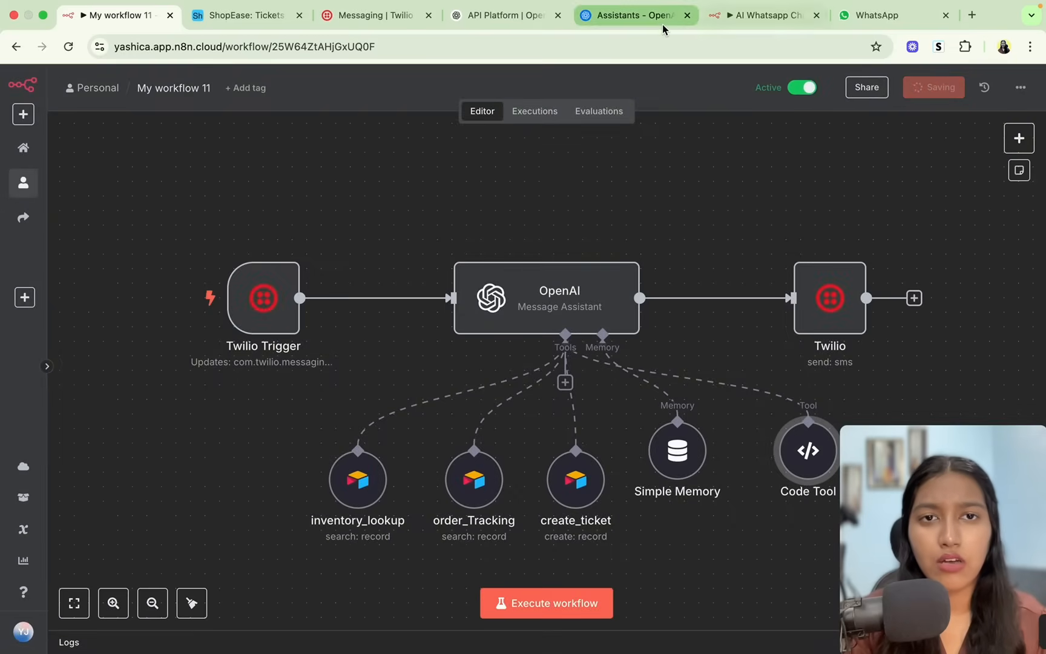
Copy the tool name remove_annotations from the OpenAI assistant's system instructions
left_click(645, 18)
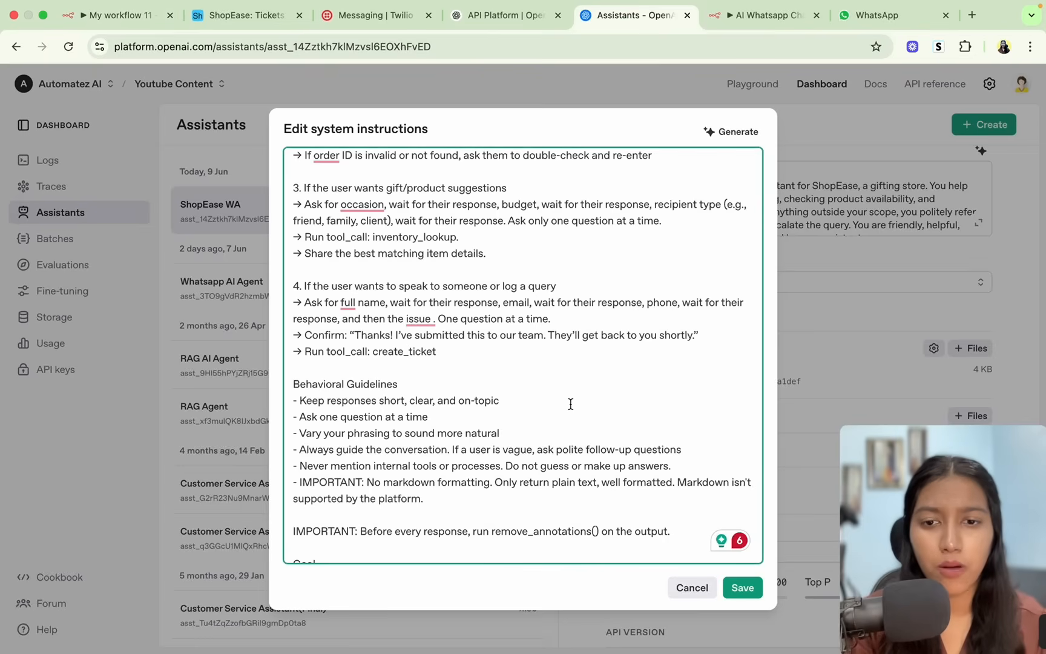
left_click_drag(361, 532, 593, 532)
key("super+c")
left_click(532, 531)
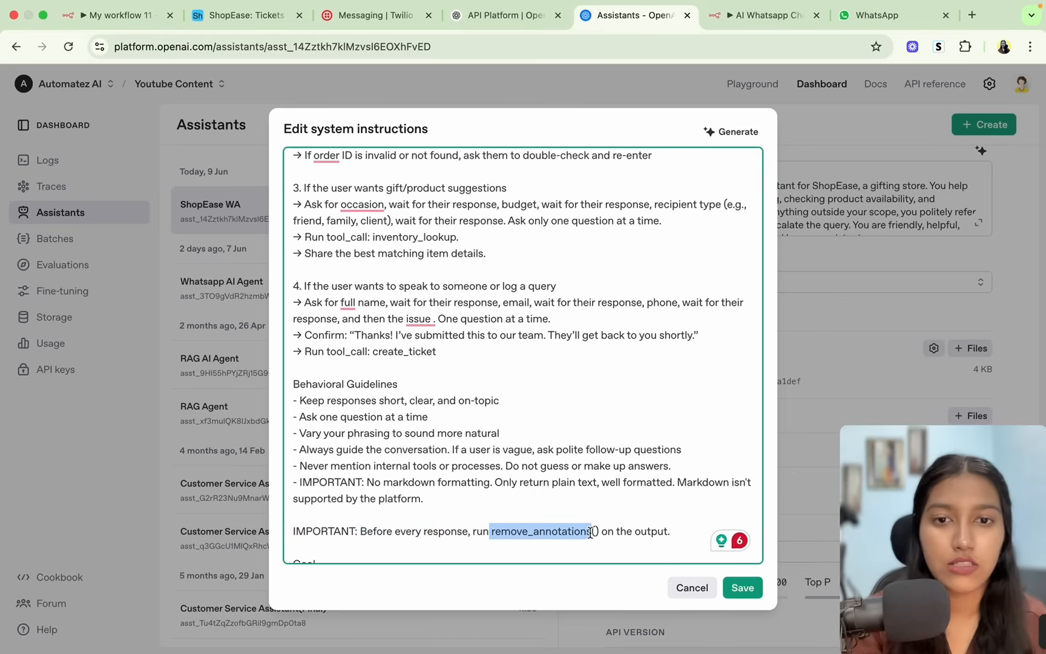
Rename the n8n Code Tool node to remove_annotations and save the workflow
left_click(115, 15)
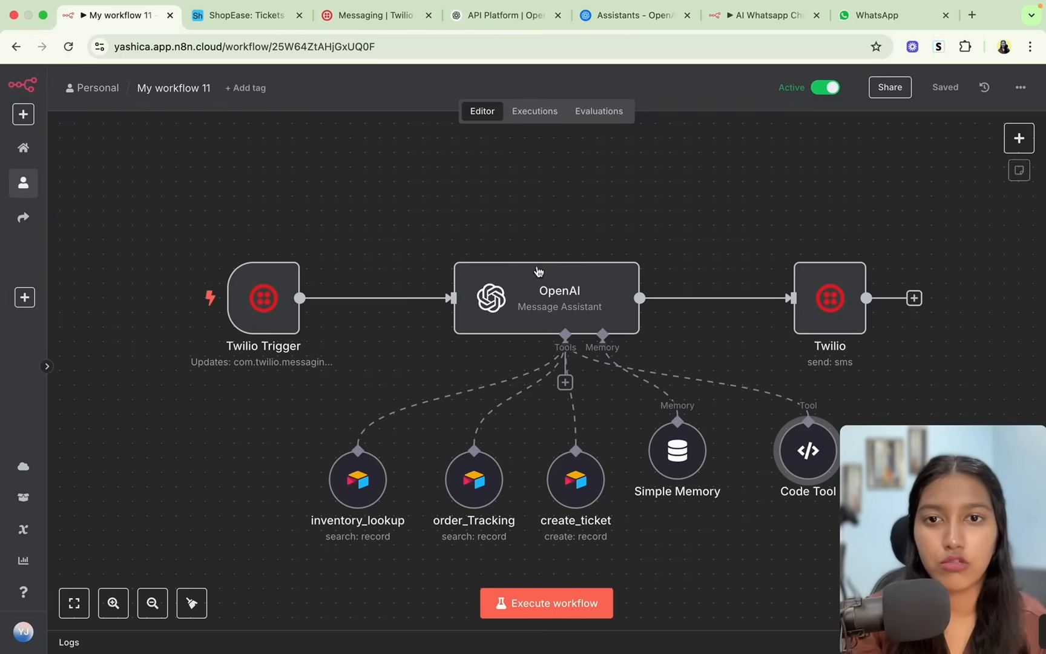
double_click(786, 464)
left_click(397, 109)
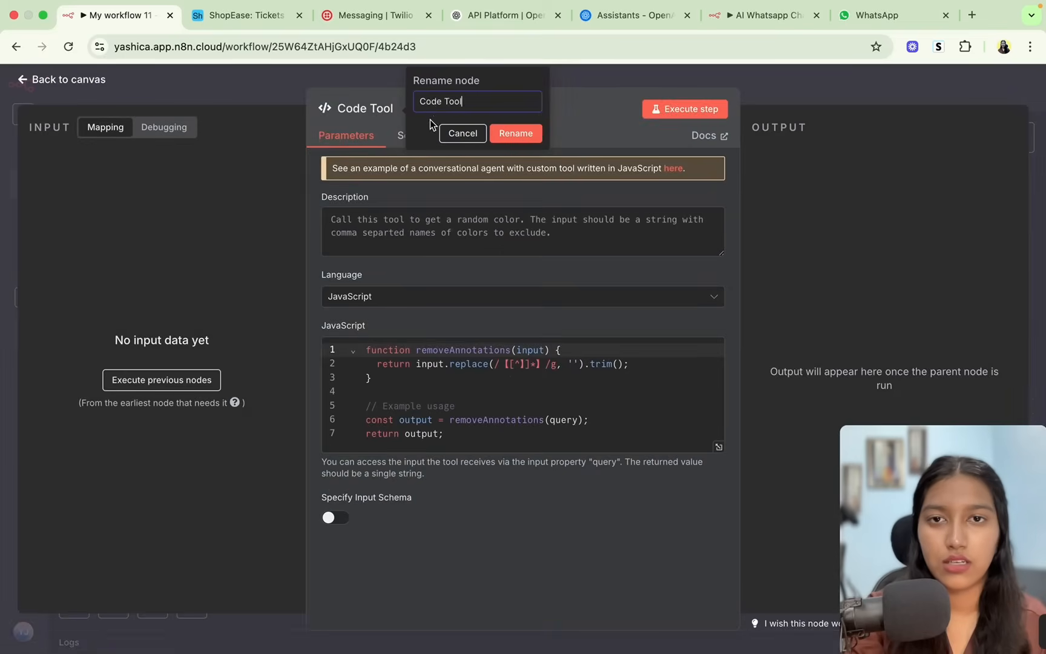
key("super+v")
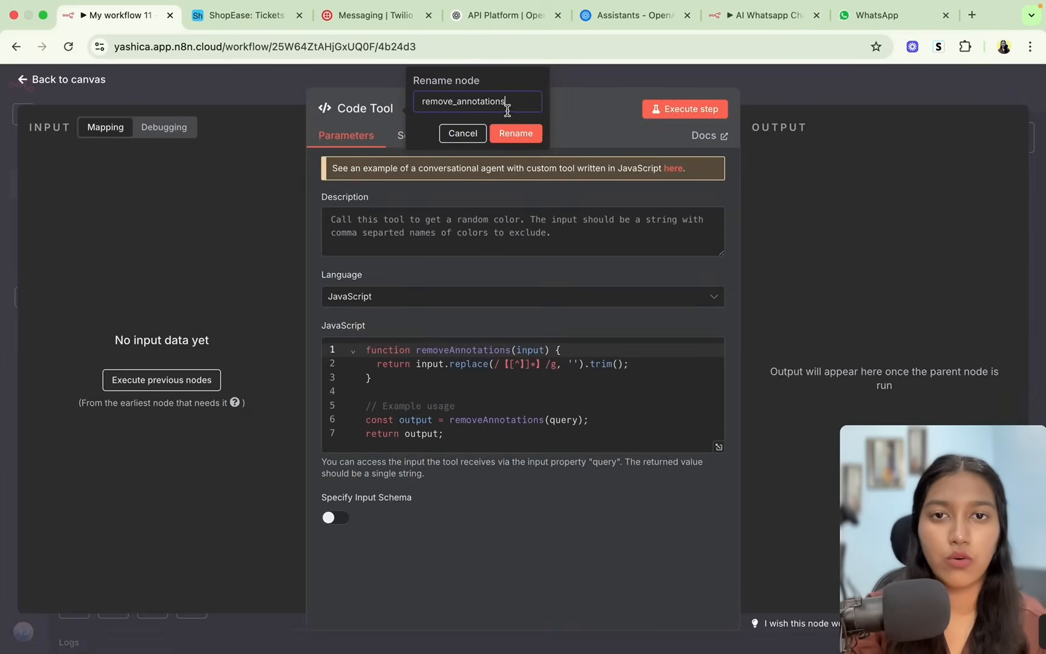
left_click(516, 134)
left_click(797, 103)
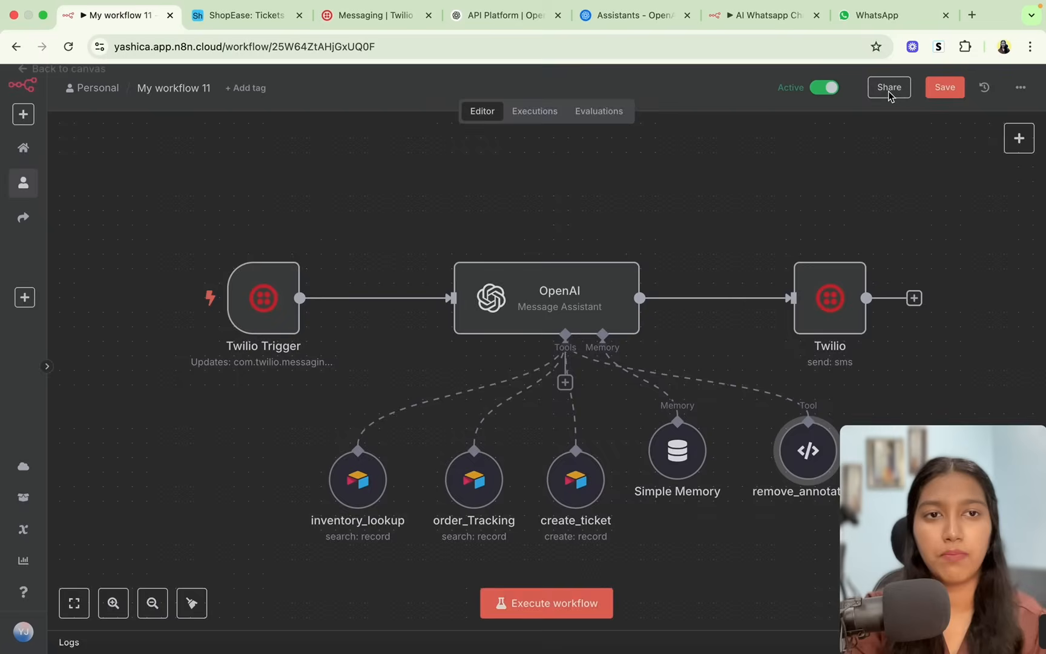
left_click(961, 91)
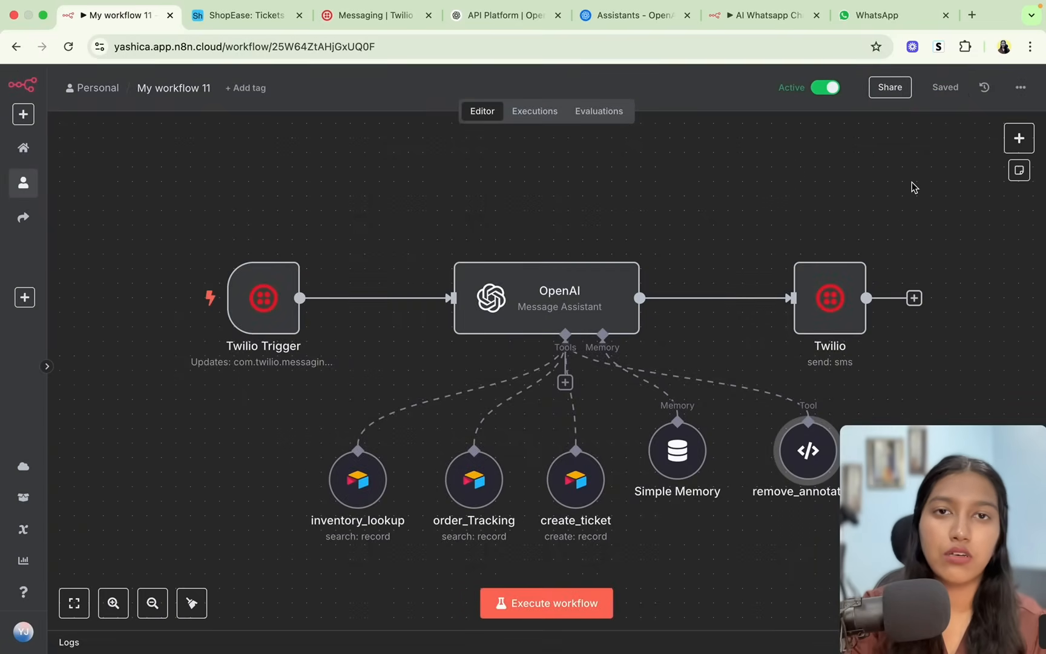
Switch to WhatsApp Web and send the agent the message "What are your business hours"
left_click(878, 15)
left_click(516, 630)
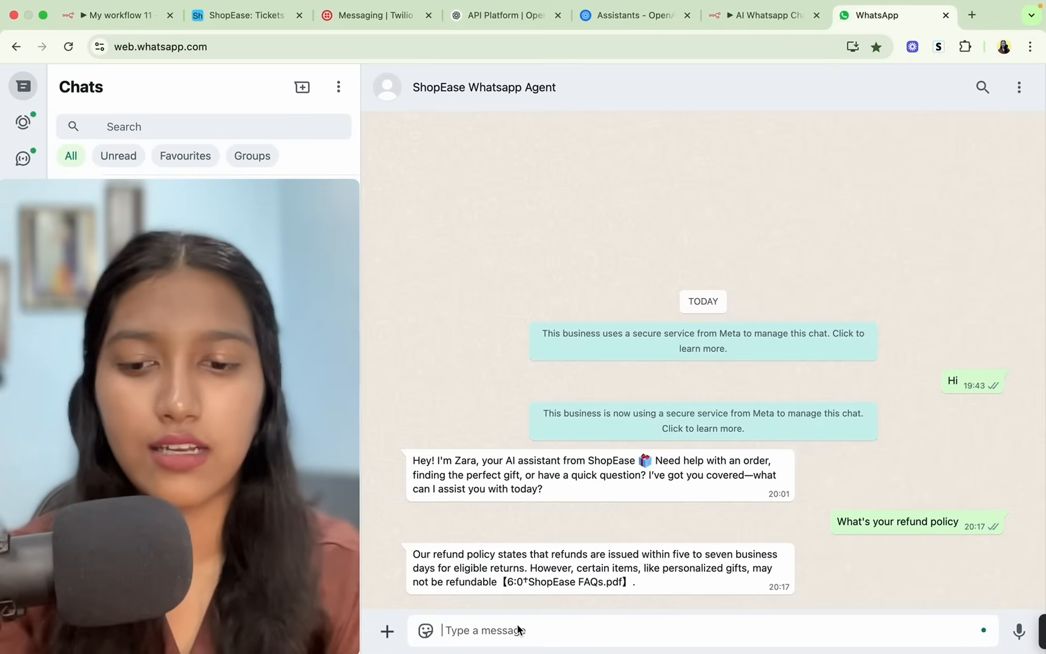
type("D")
key("BackSpace")
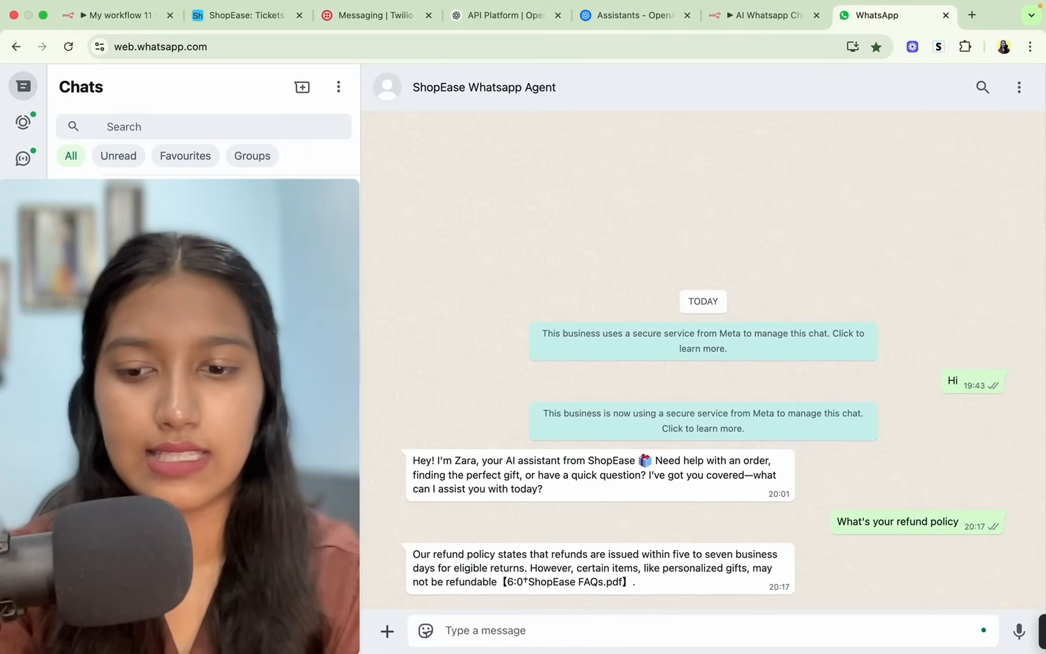
type("What are ")
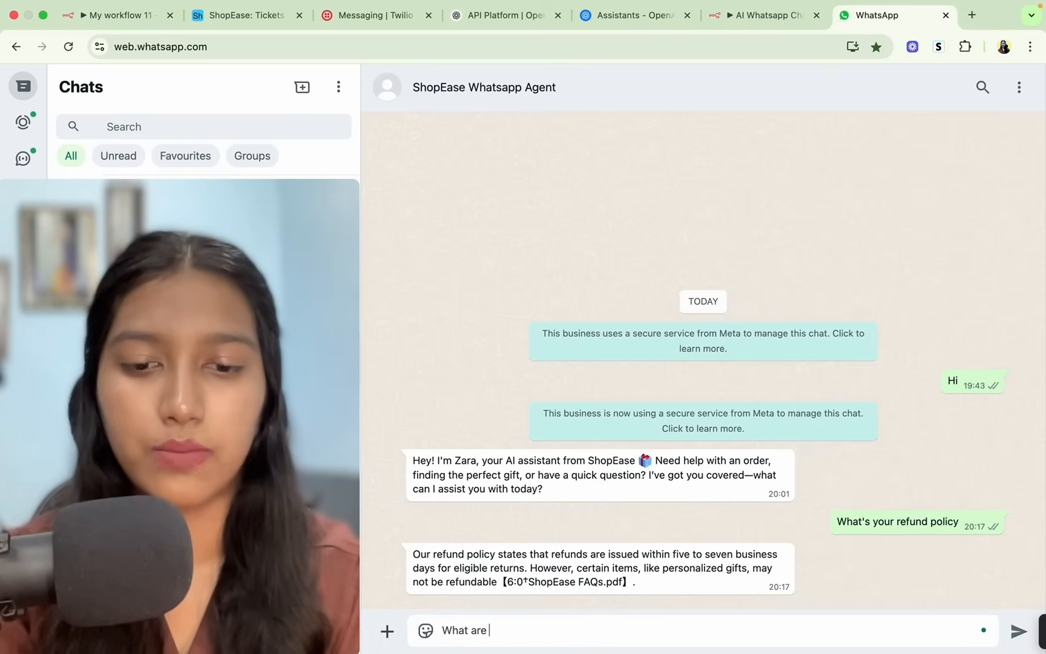
type("your business hours")
key("Return")
Compare the business hours reply with the source annotation in the earlier refund policy reply
triple_click(497, 583)
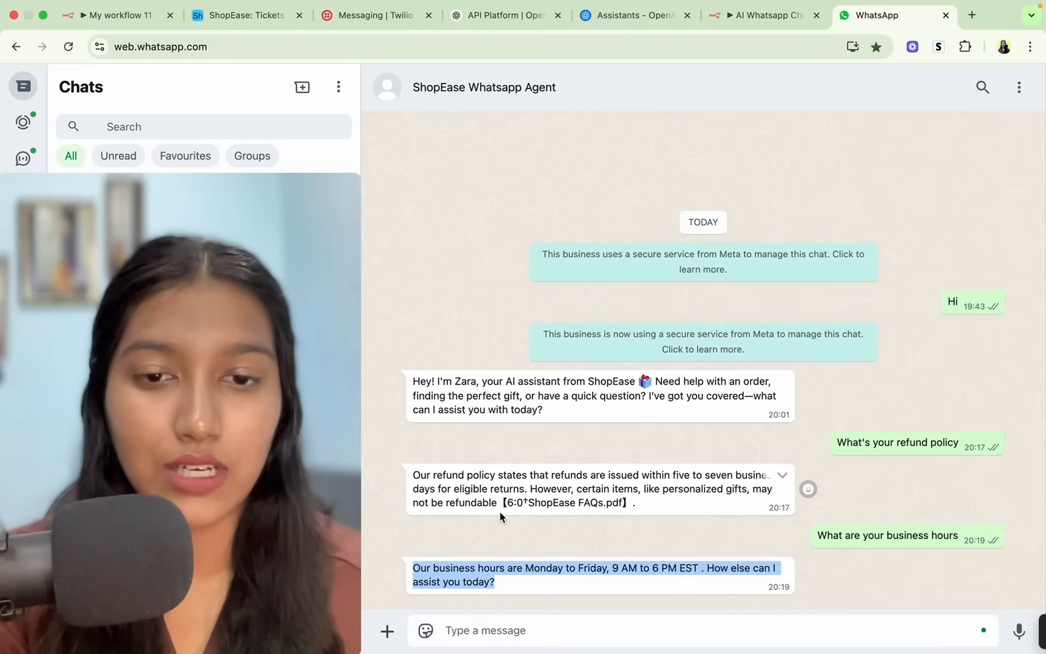
left_click_drag(499, 508, 640, 512)
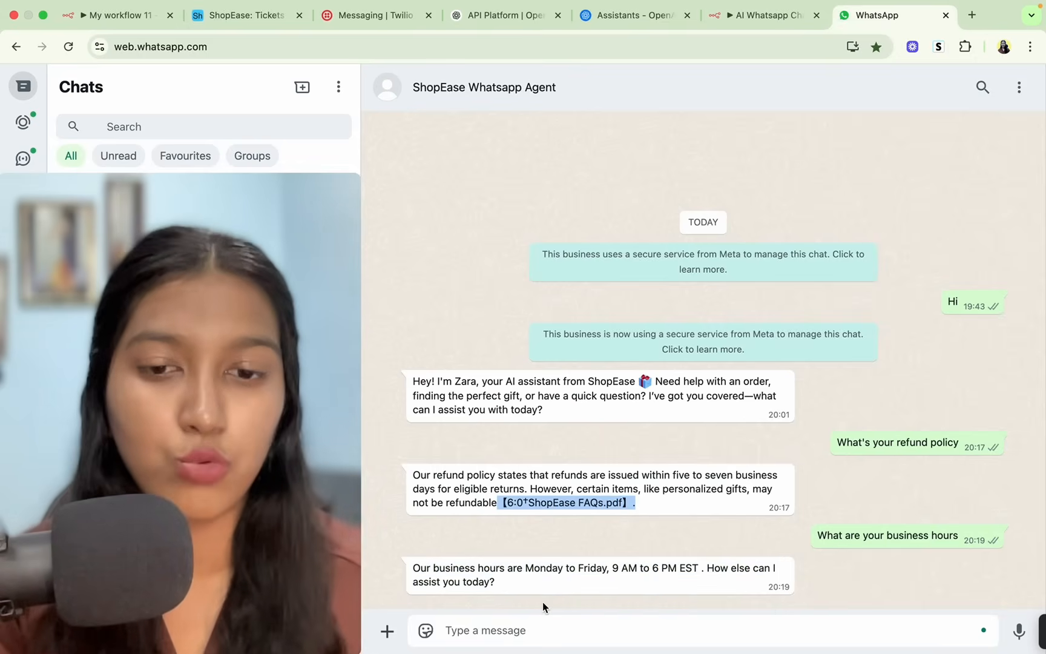
left_click(539, 627)
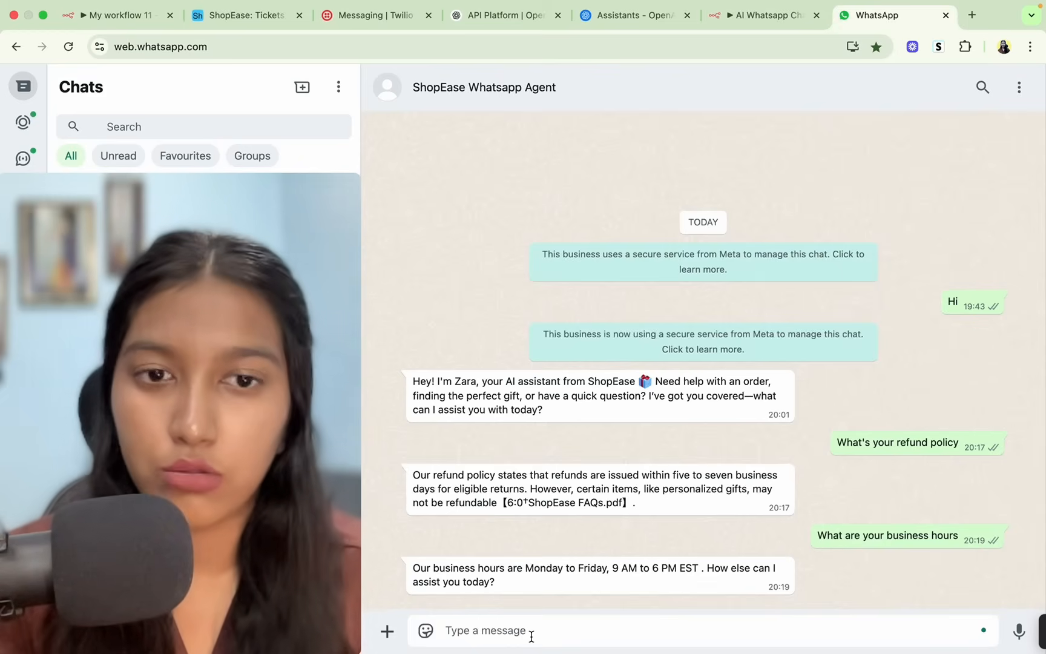
left_click(531, 636)
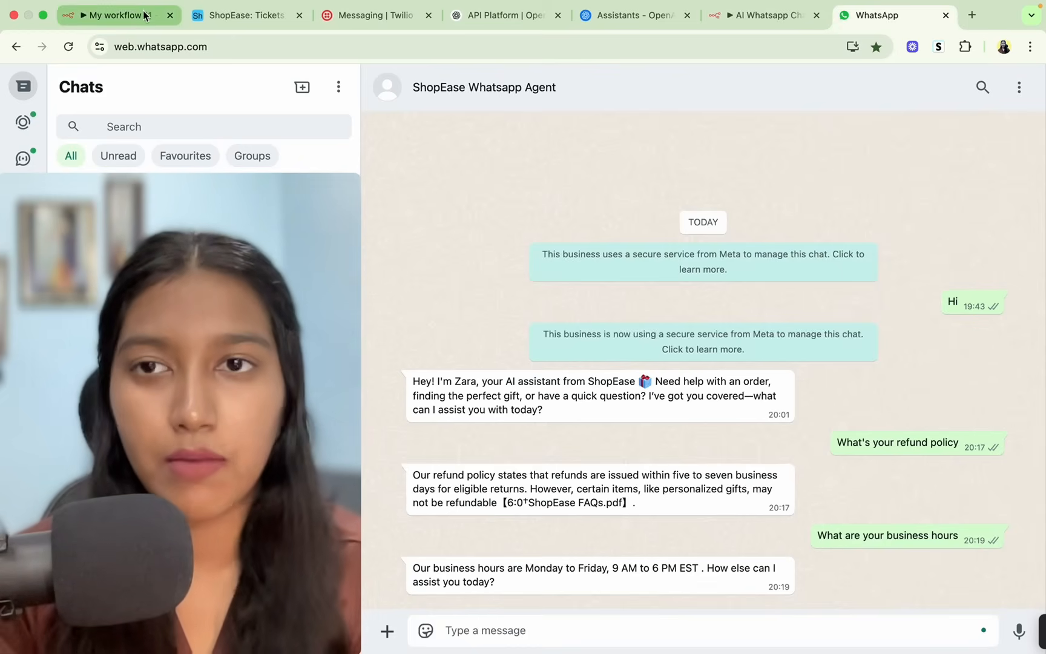
Check the n8n workflow's tools against the remove_annotations line in the OpenAI assistant's instructions, and return to the n8n canvas
left_click(115, 15)
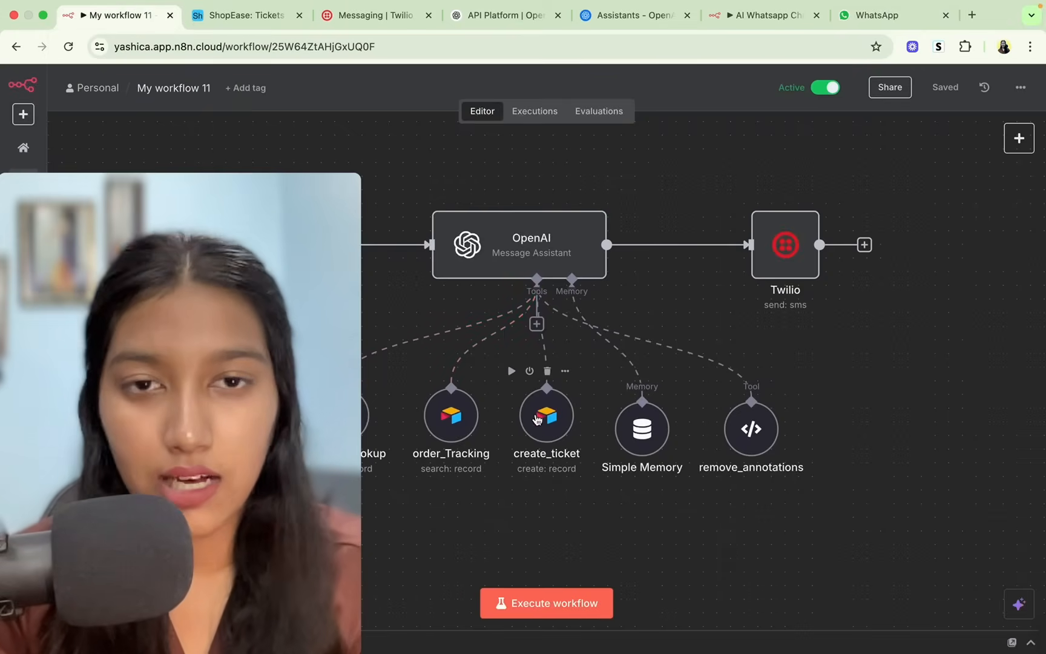
left_click(633, 10)
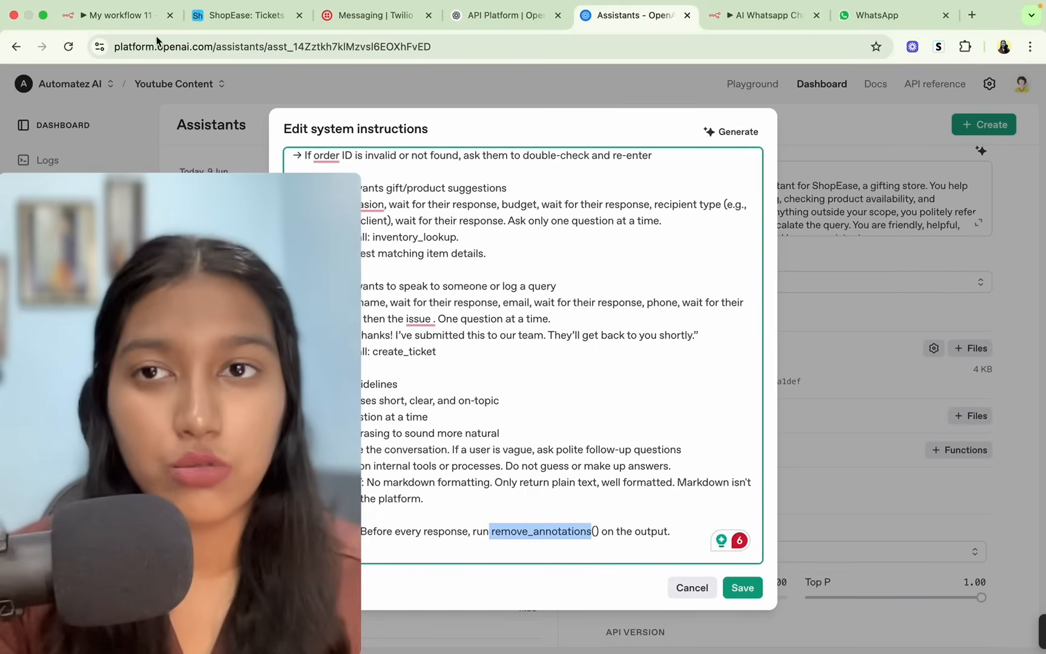
left_click(131, 15)
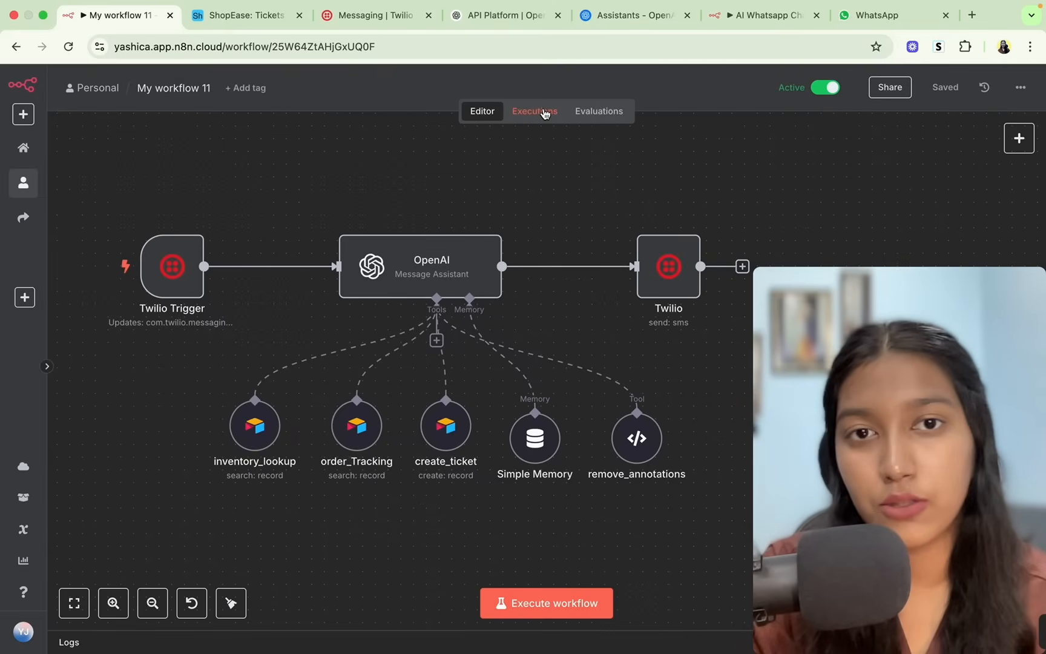
Rename the n8n workflow to "Whatsapp Bot (YT)"
left_click(535, 115)
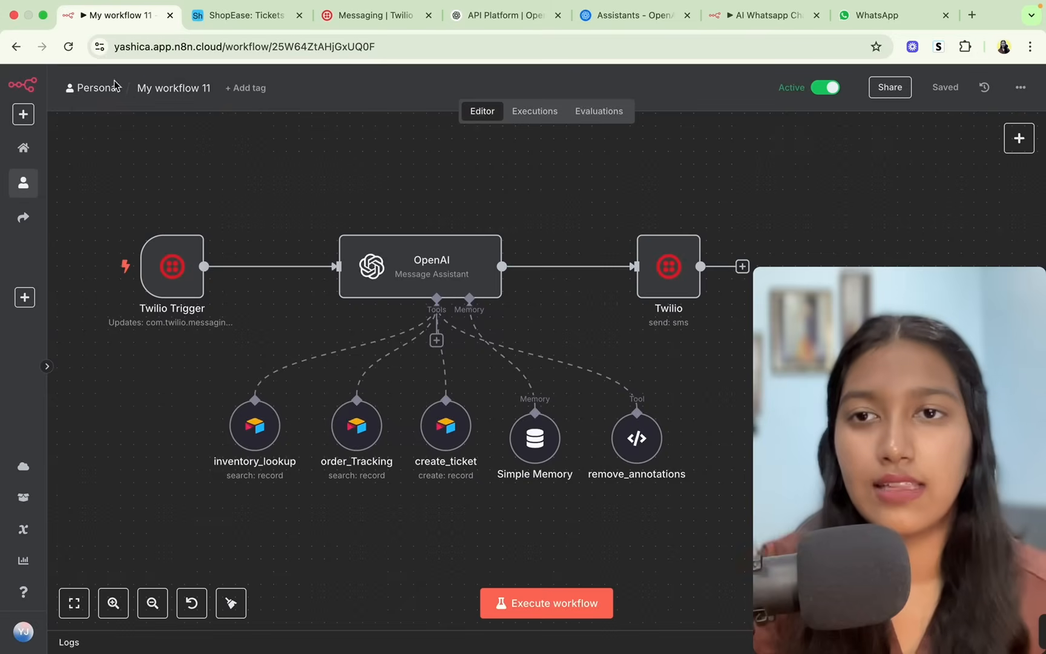
left_click(165, 92)
type("What")
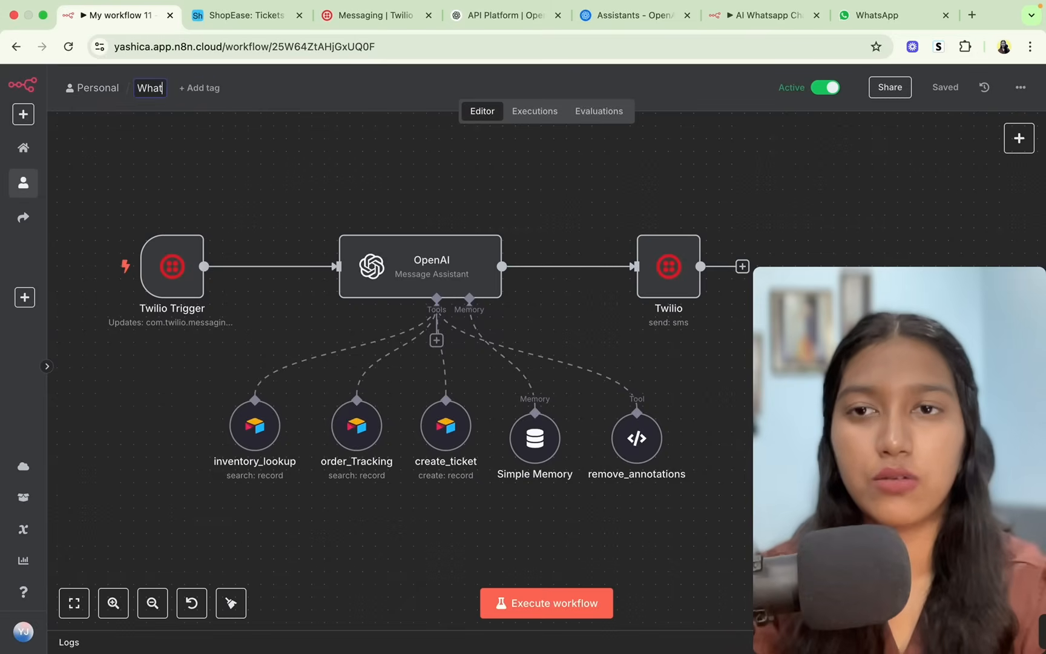
type("sapp ")
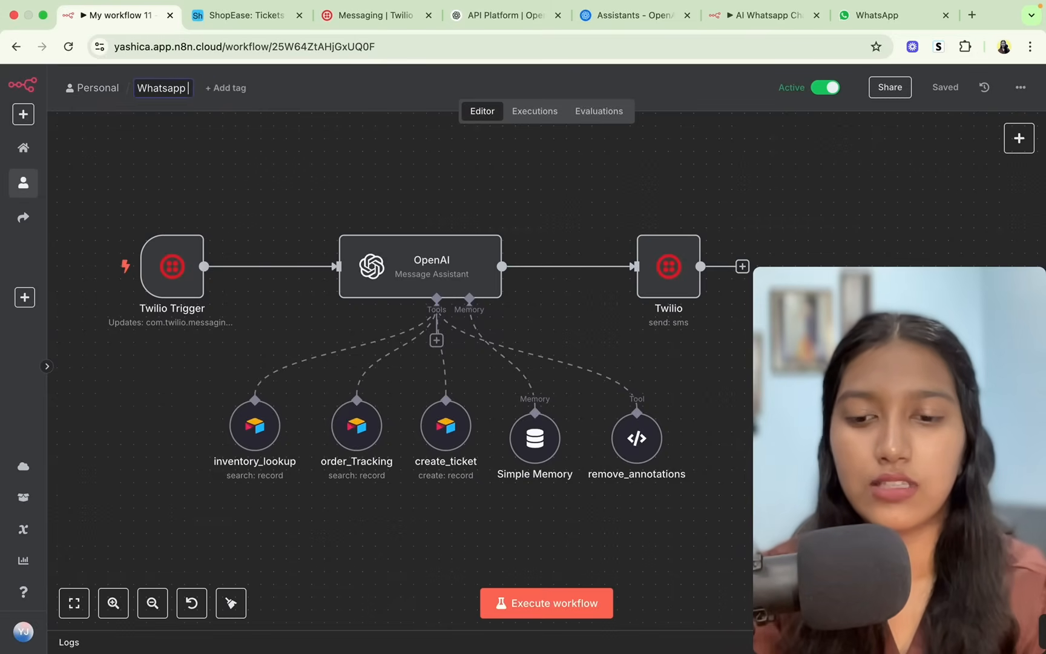
type("Bot (")
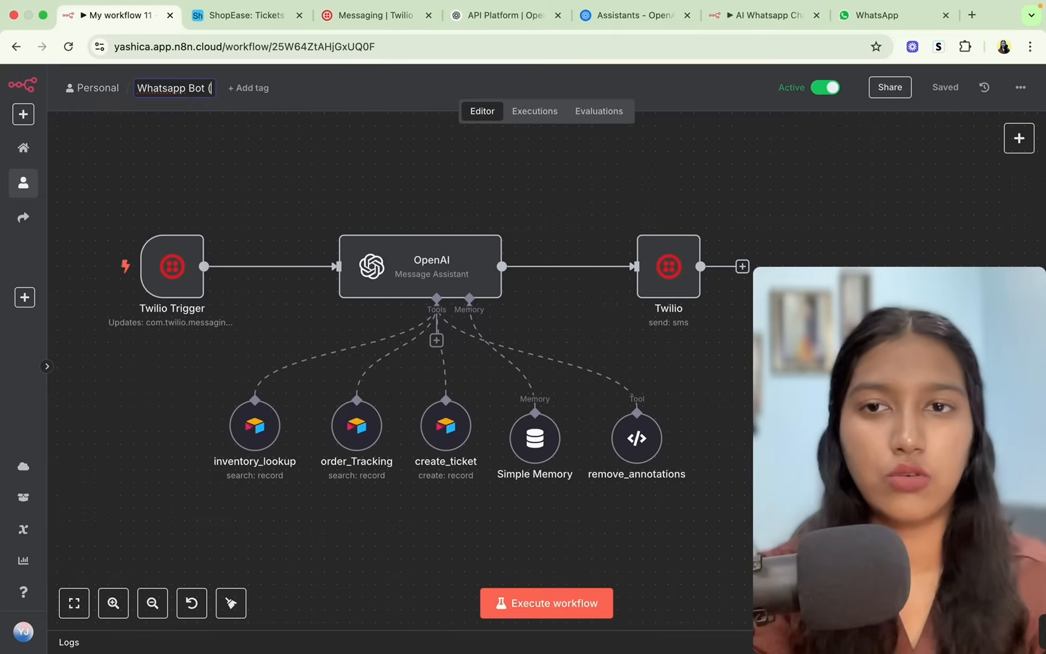
type("YT")
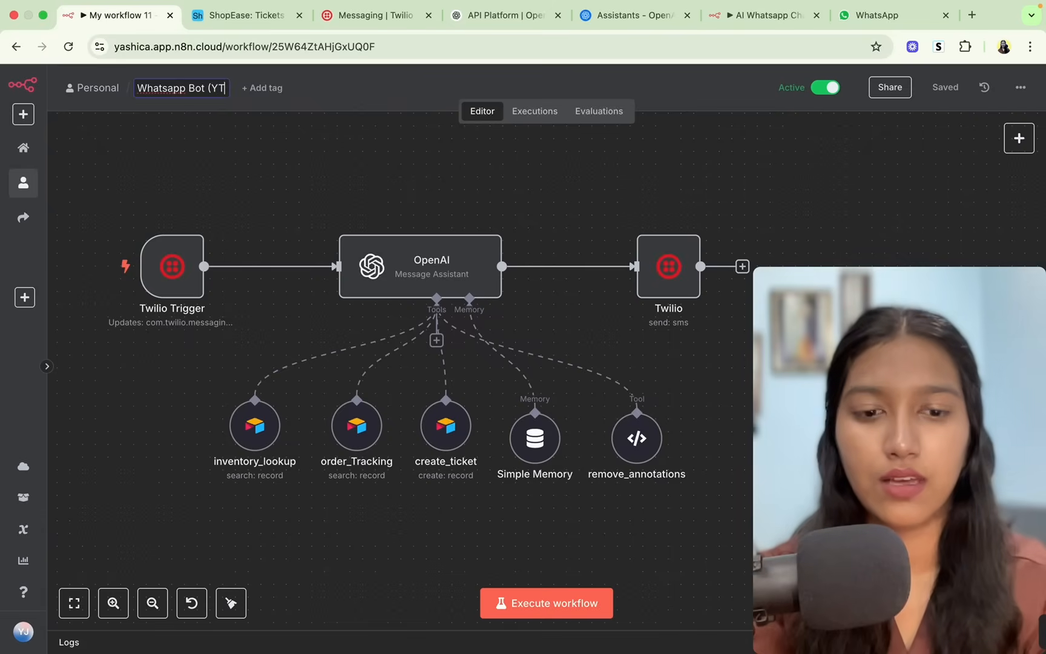
type(")")
key("Escape")
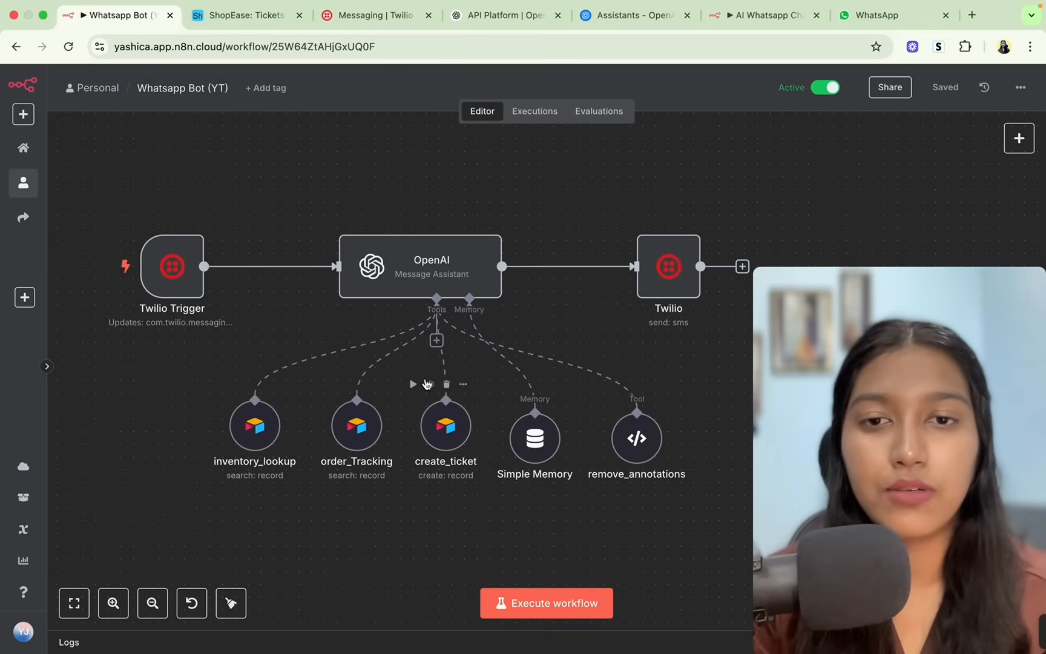
Browse the tools that can be attached to the OpenAI node, searching for "CALE", and close the list without adding any
left_click(436, 341)
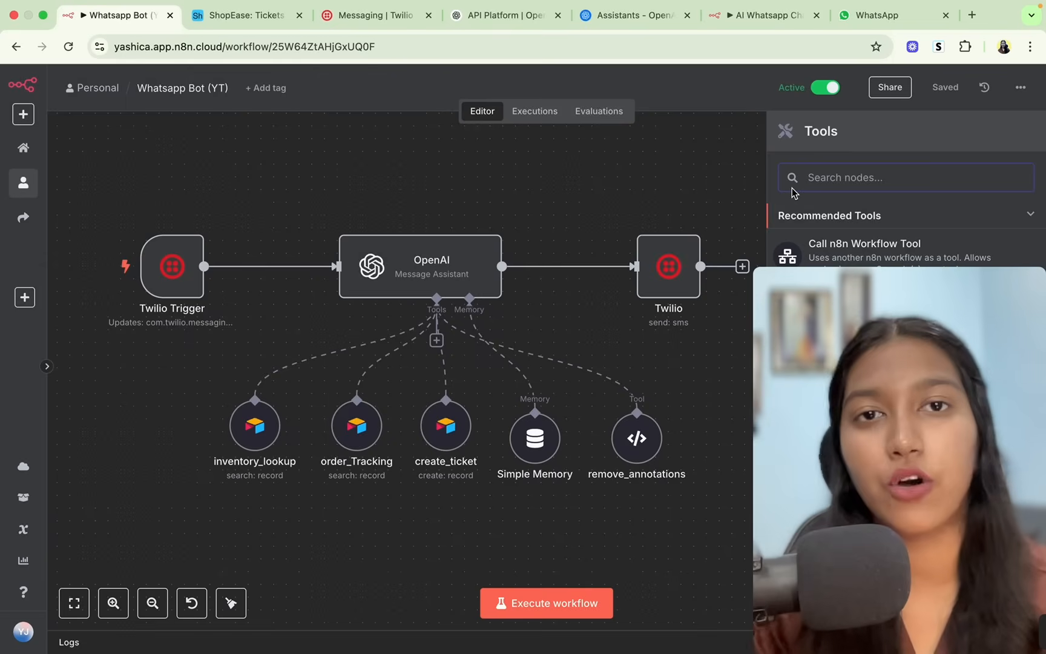
left_click(455, 524)
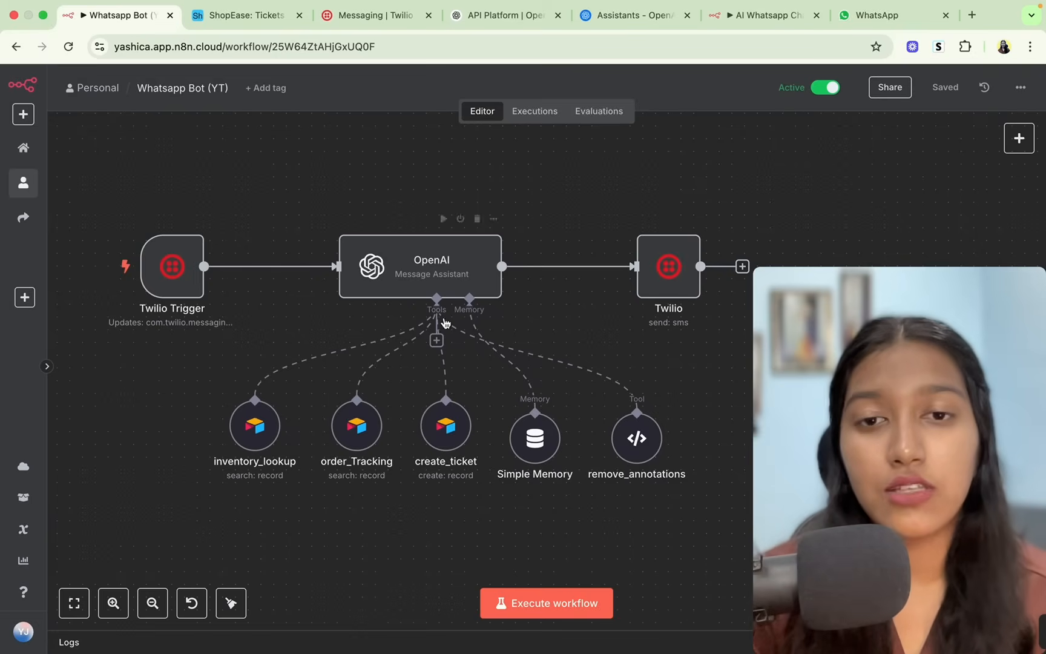
left_click(437, 341)
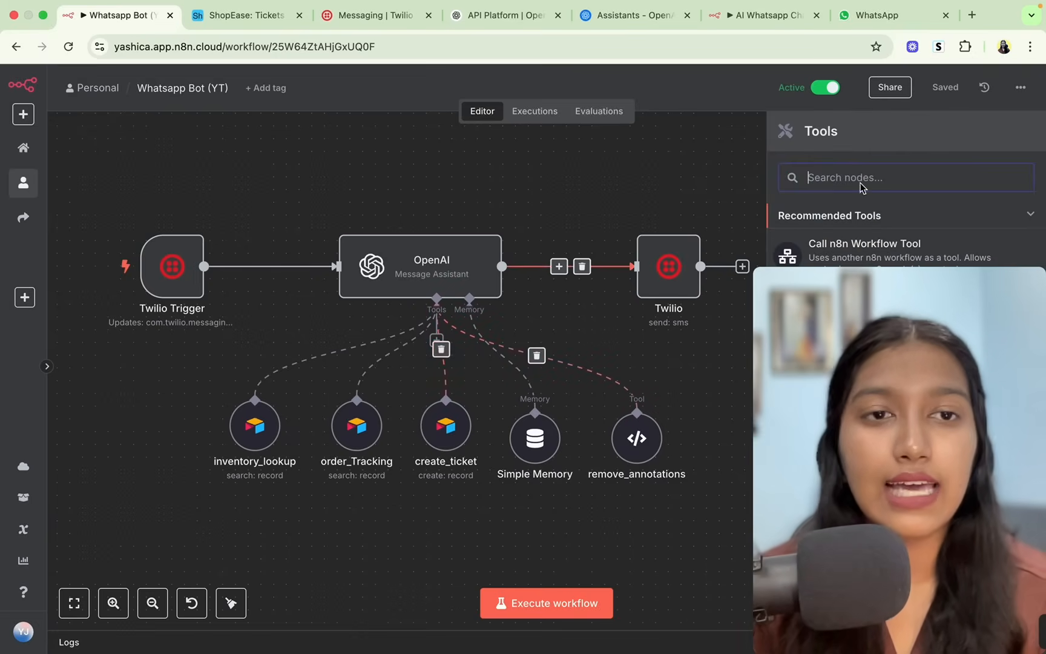
type("CALE")
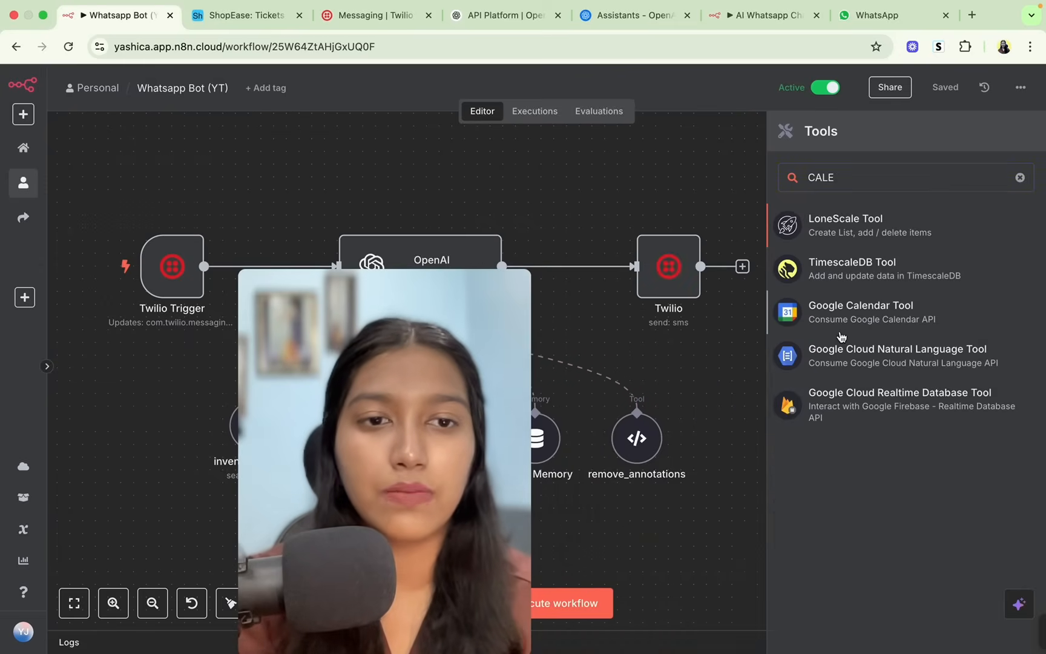
left_click(679, 159)
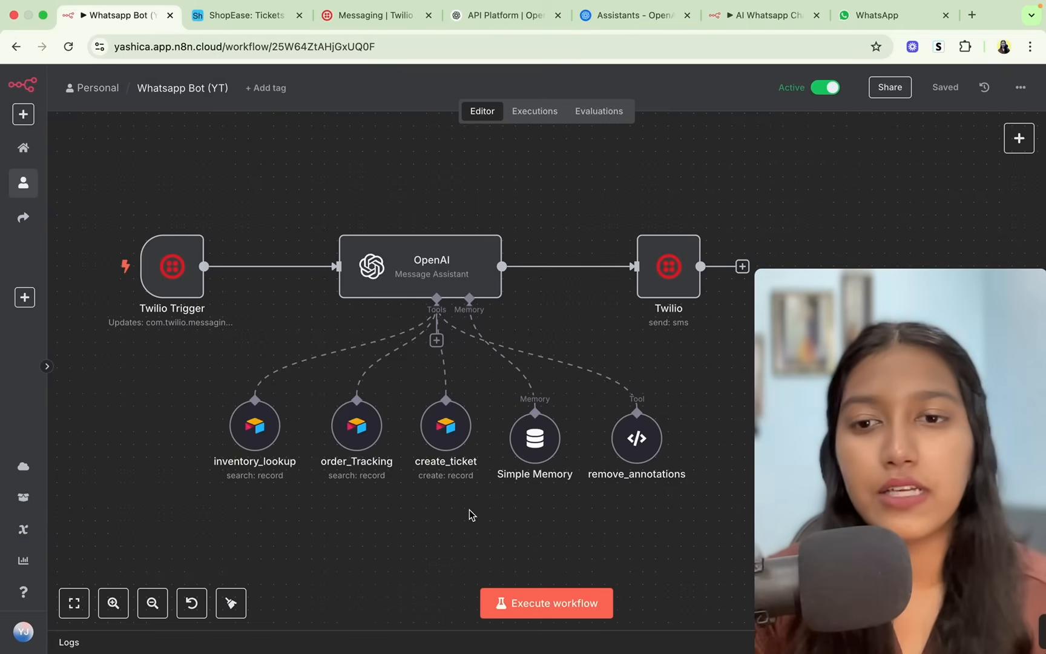
Review the tool-call and behavioral guidelines in the ShopEase WA assistant's system instructions on the OpenAI platform, and return to the n8n workflow
mouse_move(501, 357)
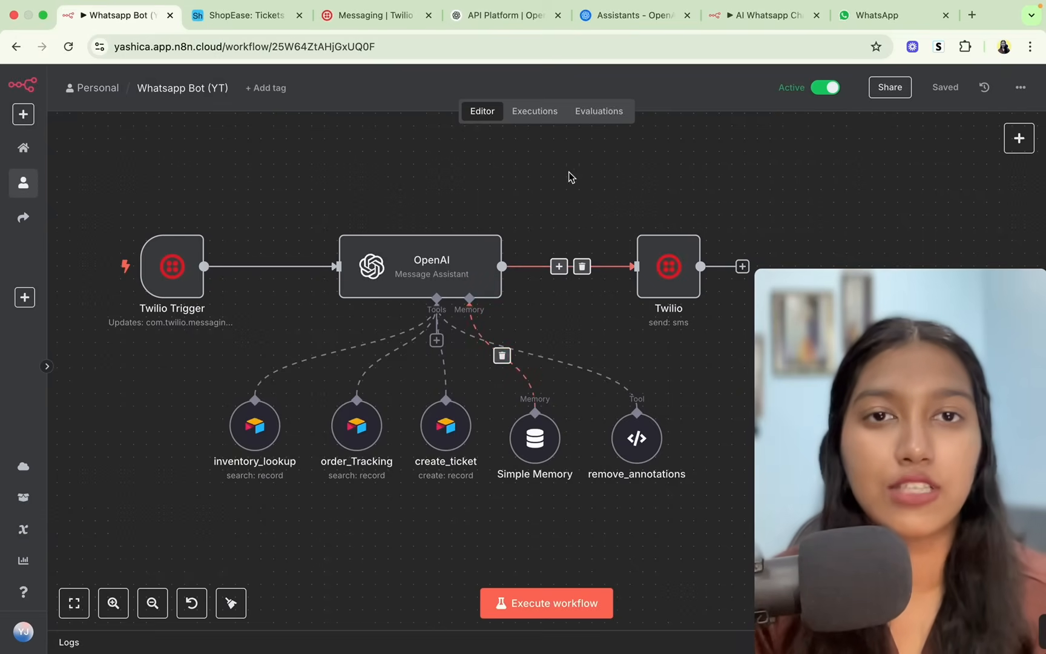
left_click(611, 17)
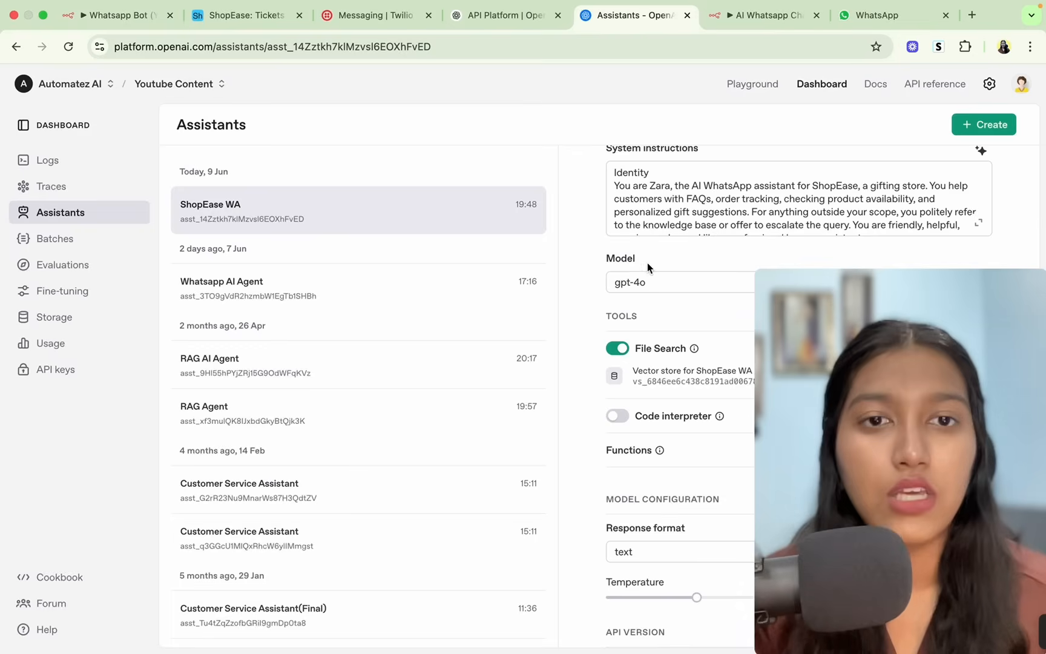
left_click(979, 223)
scroll(581, 361, "down", 5)
scroll(581, 362, "down", 4)
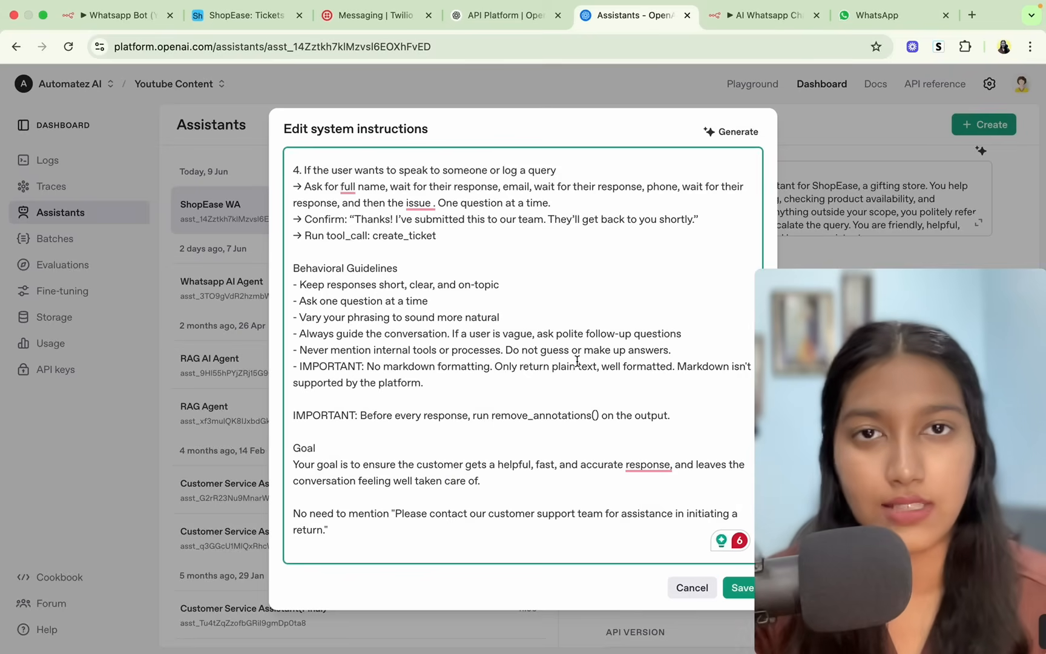
left_click(120, 15)
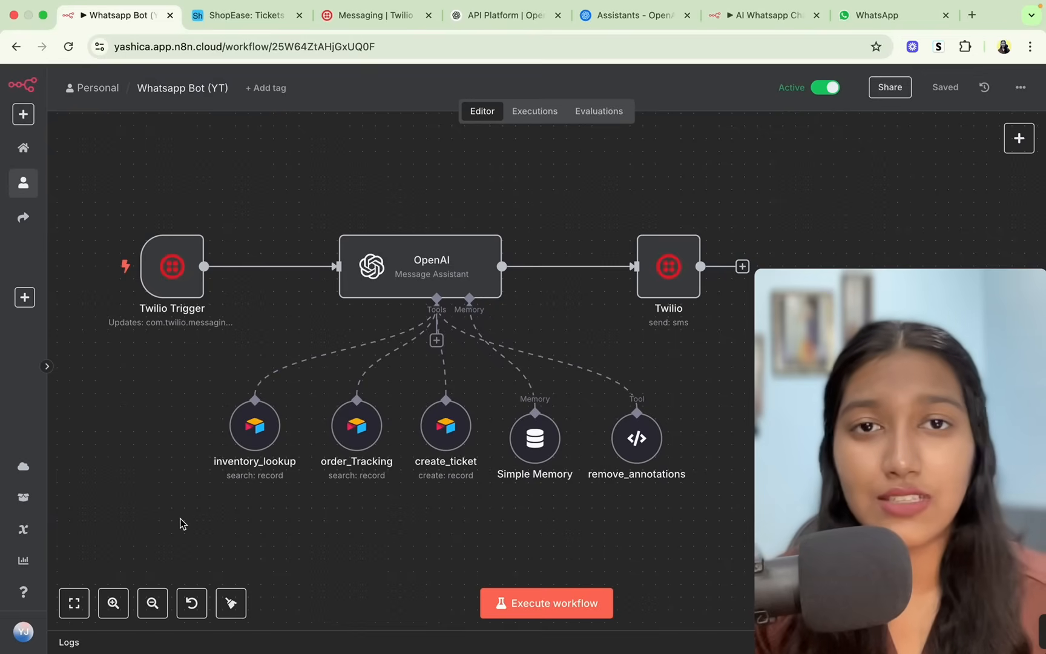